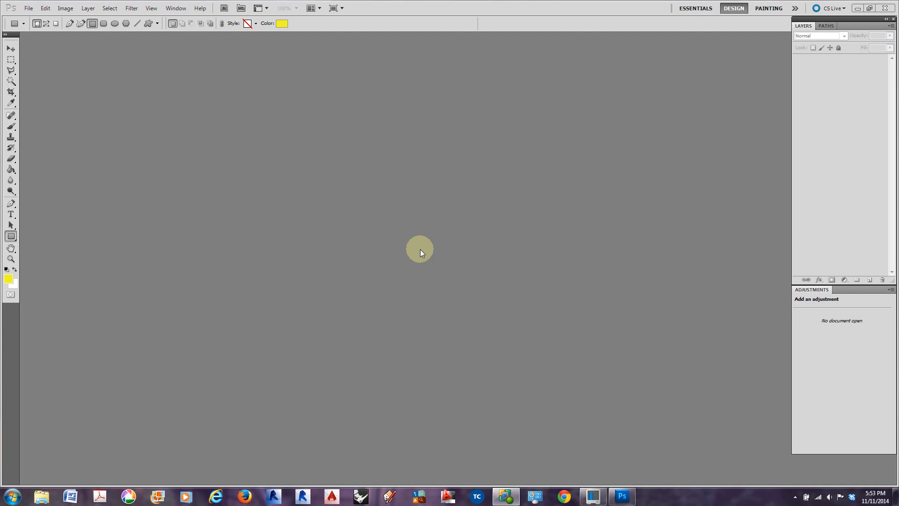
Open the RooftilesSlate0080_3_L image from the Assignment 2 folder and convert its Background into a regular layer named Layer 0
{"action": "left_click", "coordinate": [29, 9]}
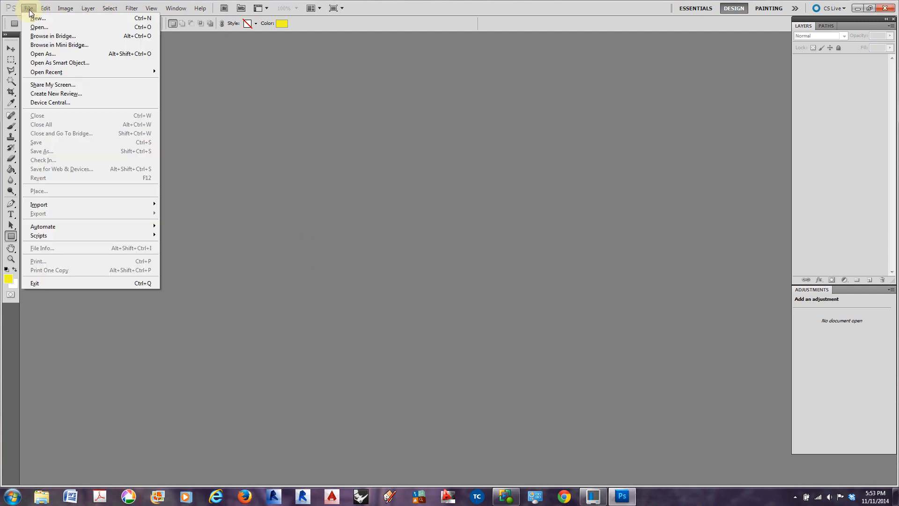
{"action": "left_click", "coordinate": [41, 26]}
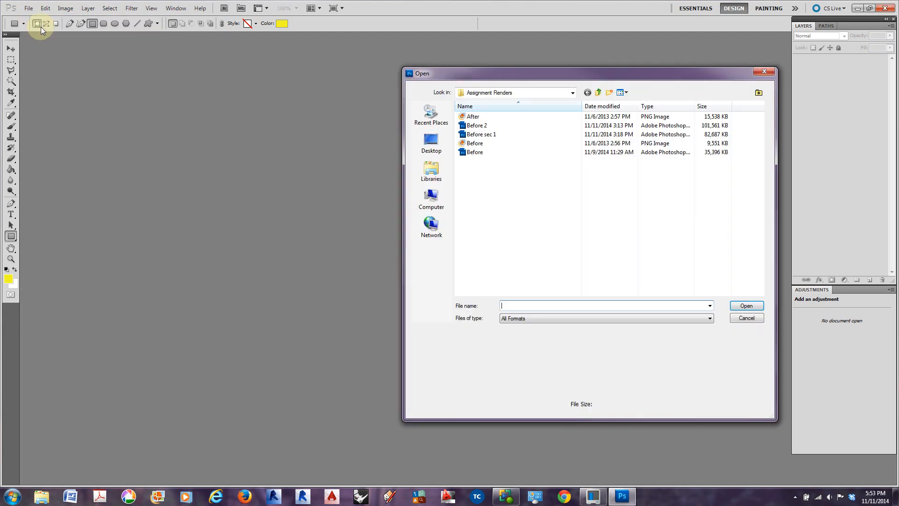
{"action": "left_click", "coordinate": [572, 92]}
{"action": "scroll", "coordinate": [538, 125], "scroll_direction": "up", "scroll_amount": 2}
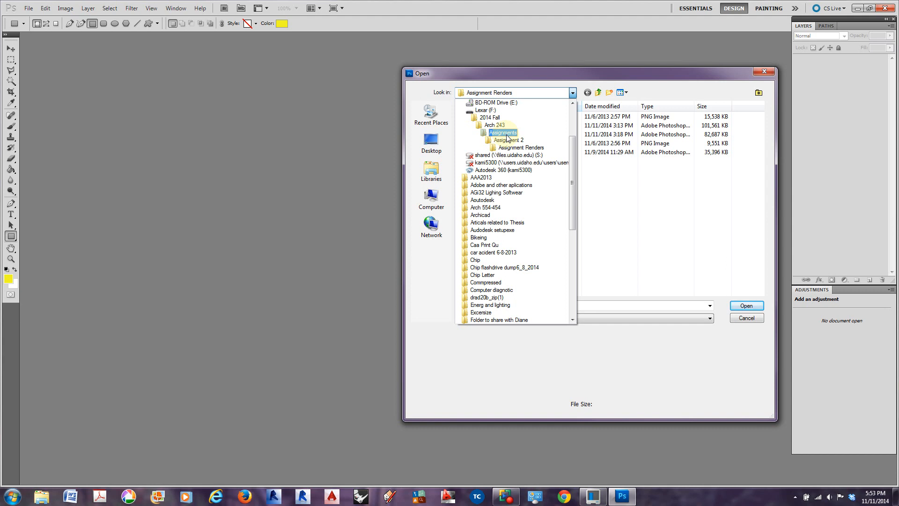
{"action": "left_click", "coordinate": [514, 140]}
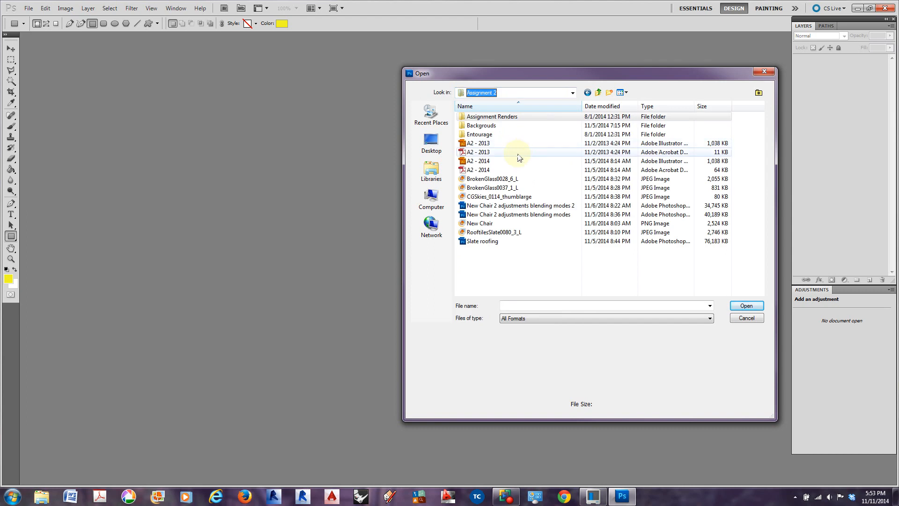
{"action": "left_click", "coordinate": [483, 232]}
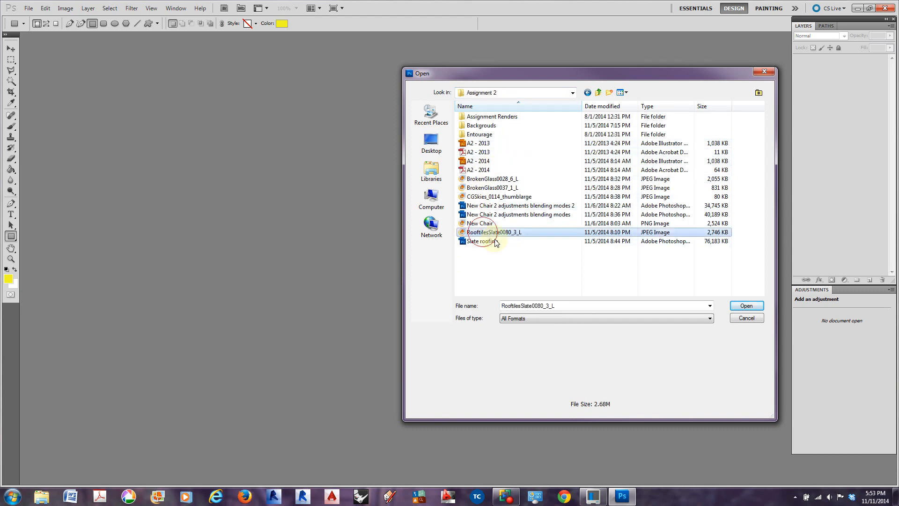
{"action": "left_click", "coordinate": [747, 306]}
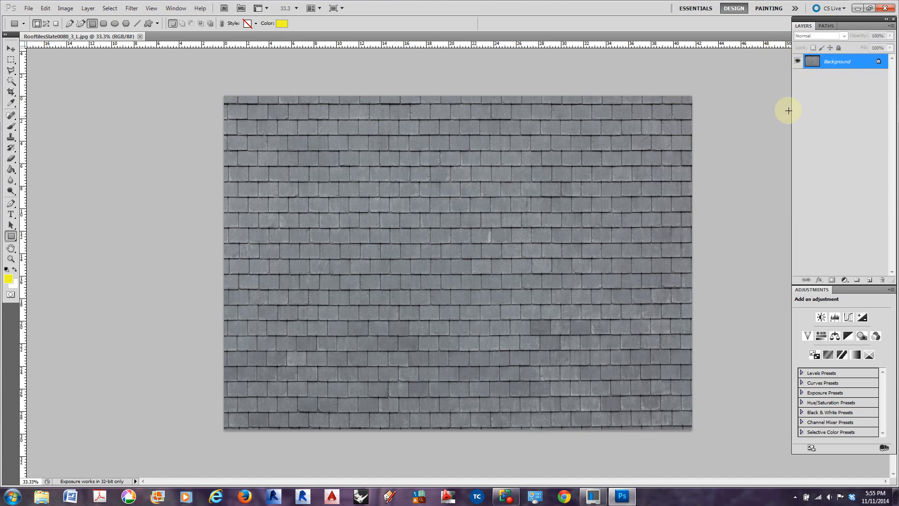
{"action": "double_click", "coordinate": [837, 63]}
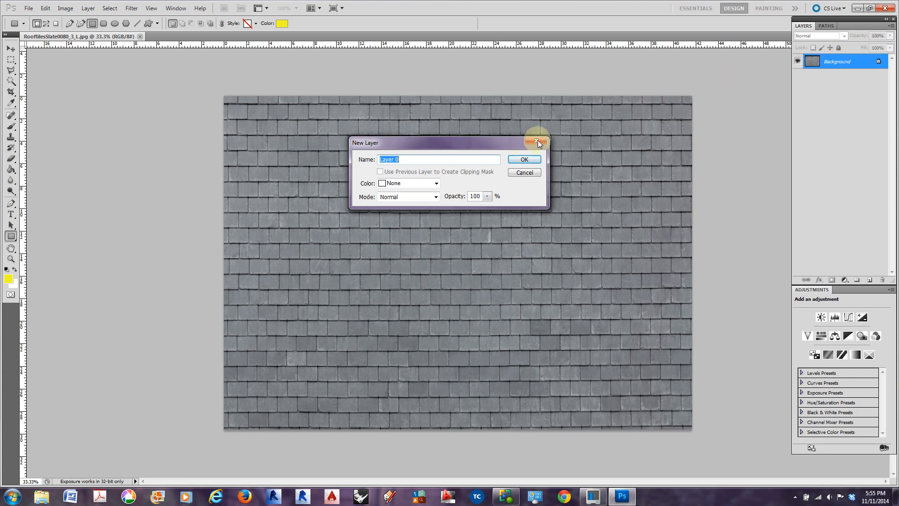
{"action": "left_click", "coordinate": [522, 160]}
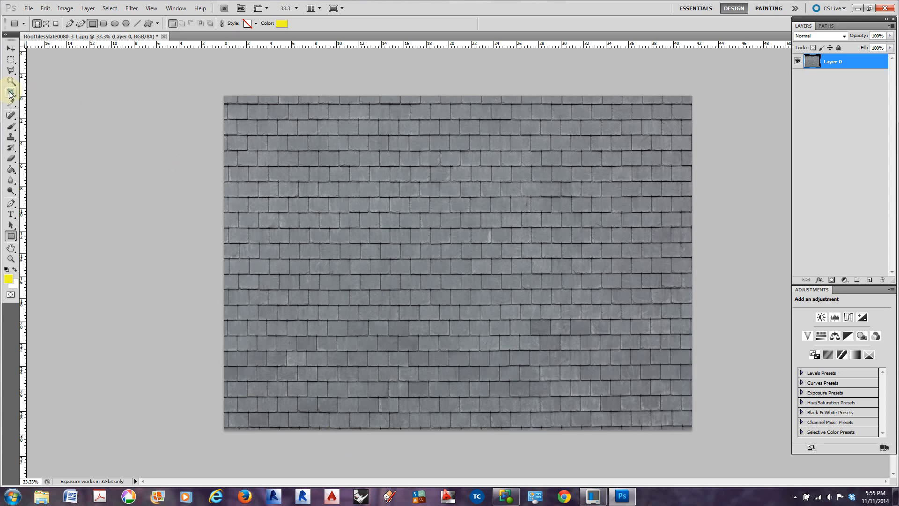
Set the slate image's resolution to 300 pixels/inch with resampling off
{"action": "left_click", "coordinate": [89, 9]}
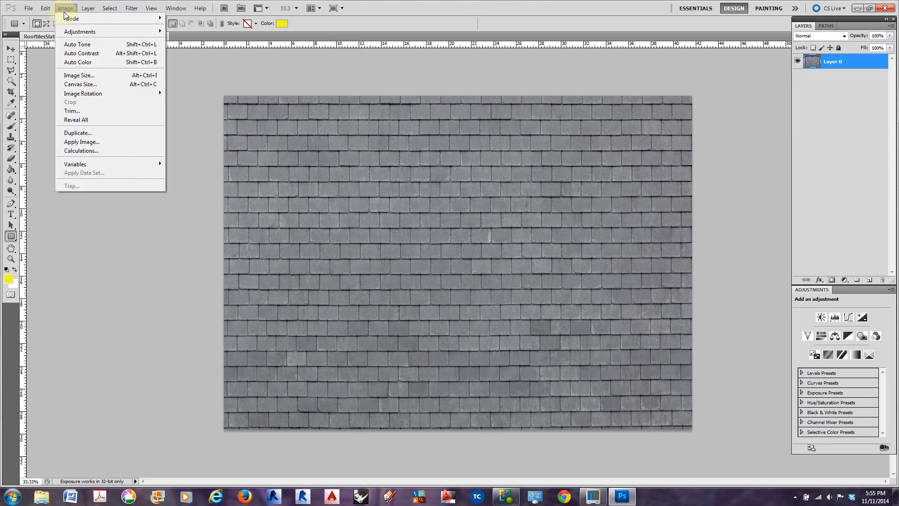
{"action": "left_click", "coordinate": [87, 76]}
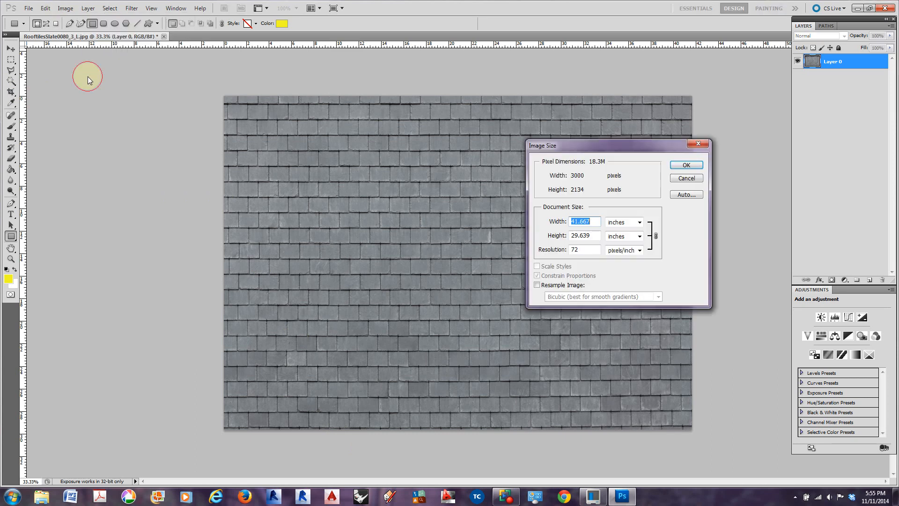
{"action": "double_click", "coordinate": [581, 248]}
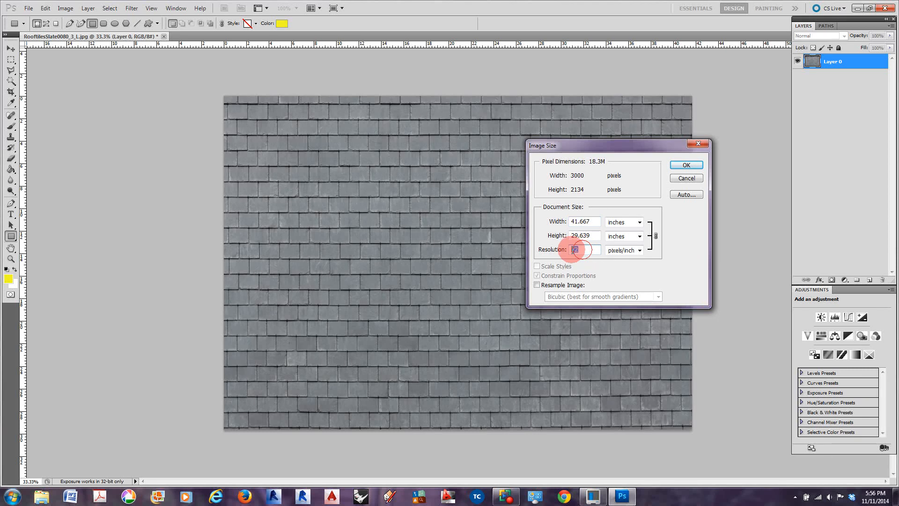
{"action": "type", "text": "300"}
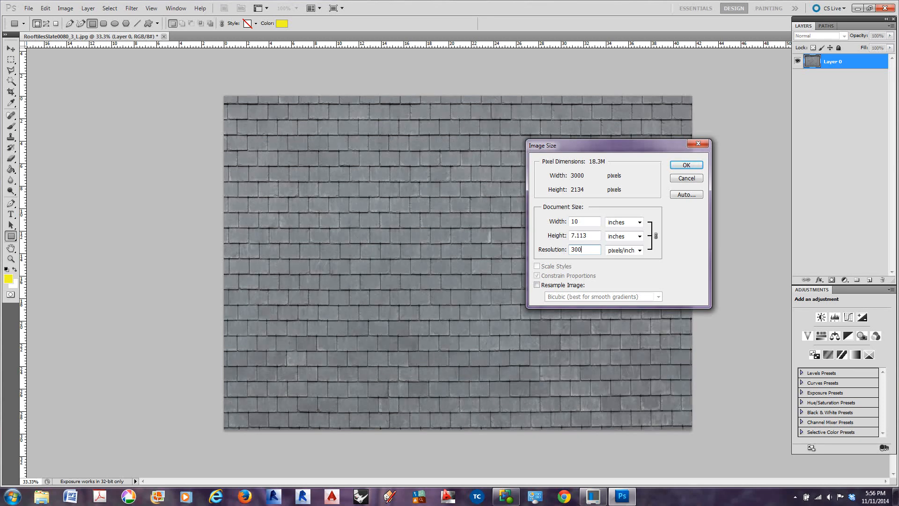
{"action": "left_click", "coordinate": [685, 165]}
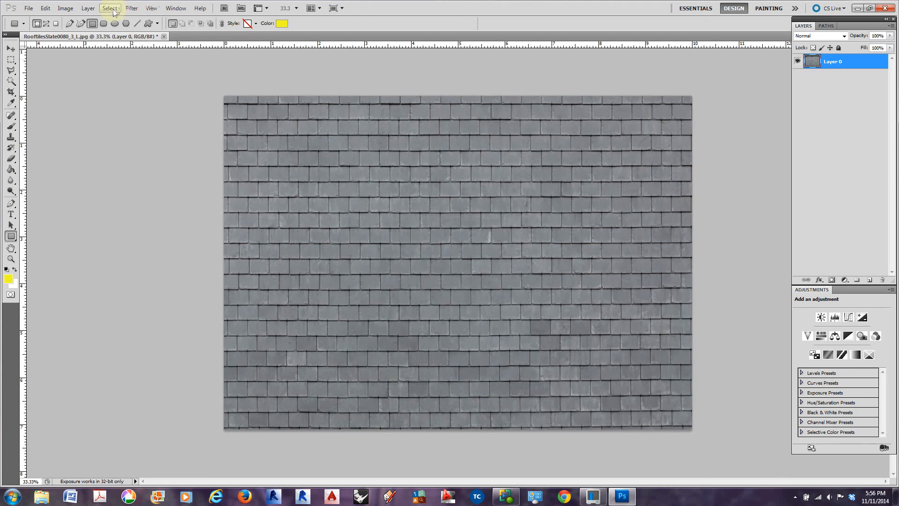
Review the image size settings and undo the resolution change made without resampling
{"action": "left_click", "coordinate": [89, 9]}
{"action": "mouse_move", "coordinate": [65, 11]}
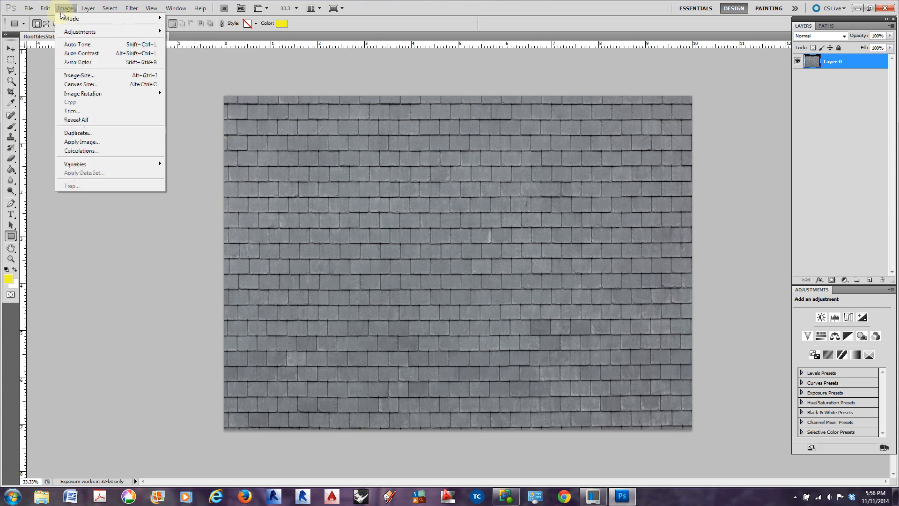
{"action": "left_click", "coordinate": [81, 76]}
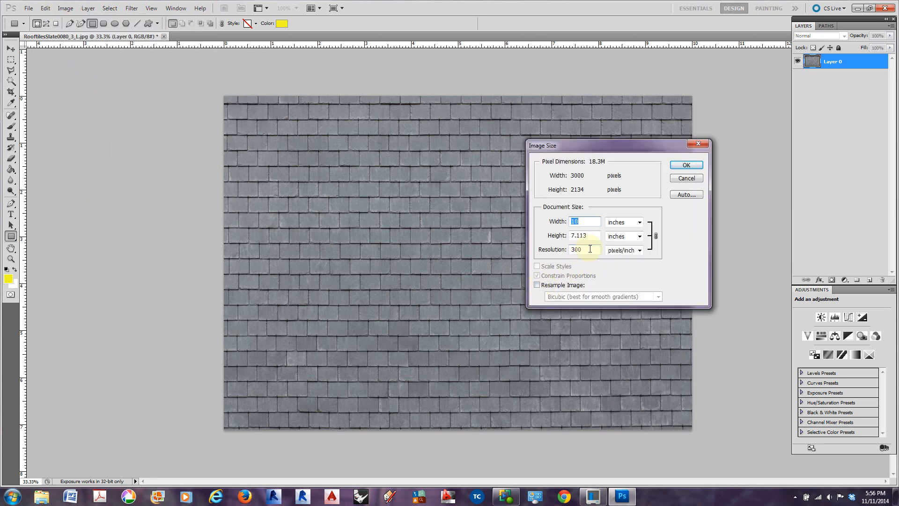
{"action": "left_click", "coordinate": [553, 250]}
{"action": "type", "text": "333"}
{"action": "key", "text": "Return"}
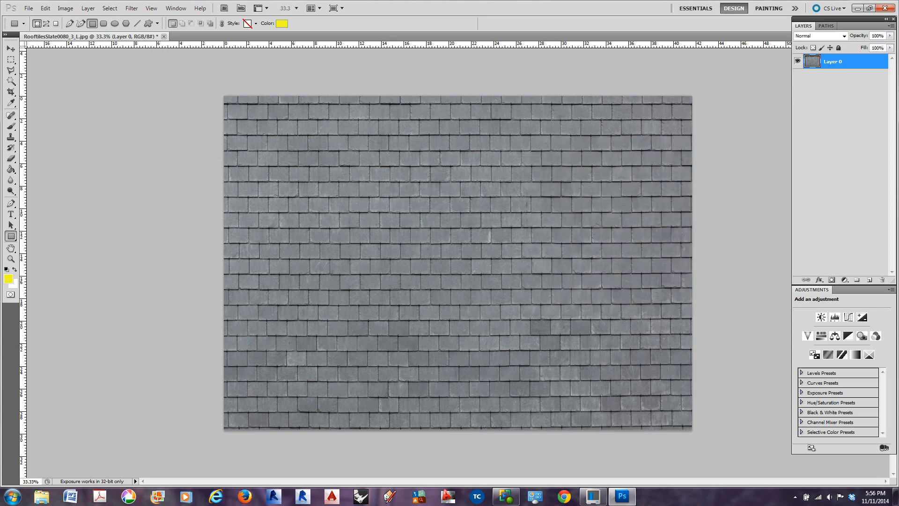
Resize the slate image to a resolution of 300 pixels/inch with Resample Image enabled
{"action": "left_click", "coordinate": [89, 8]}
{"action": "mouse_move", "coordinate": [65, 9]}
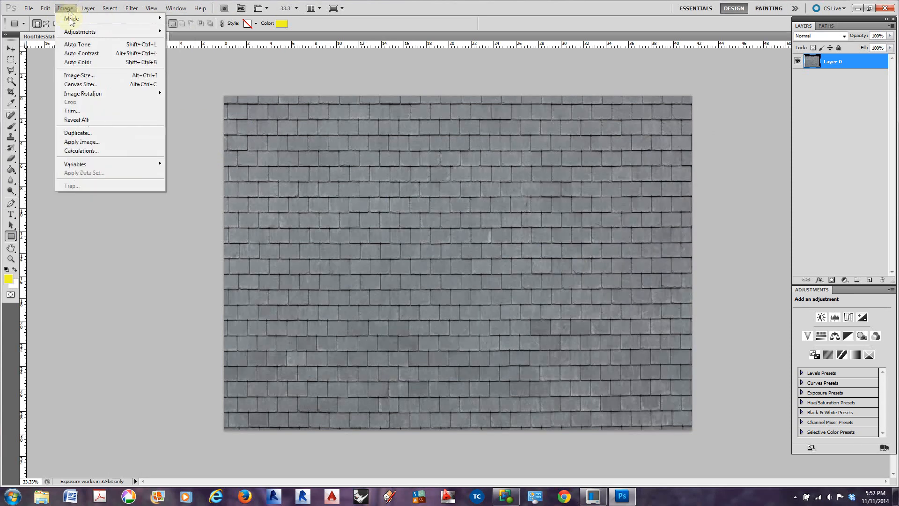
{"action": "left_click", "coordinate": [79, 76]}
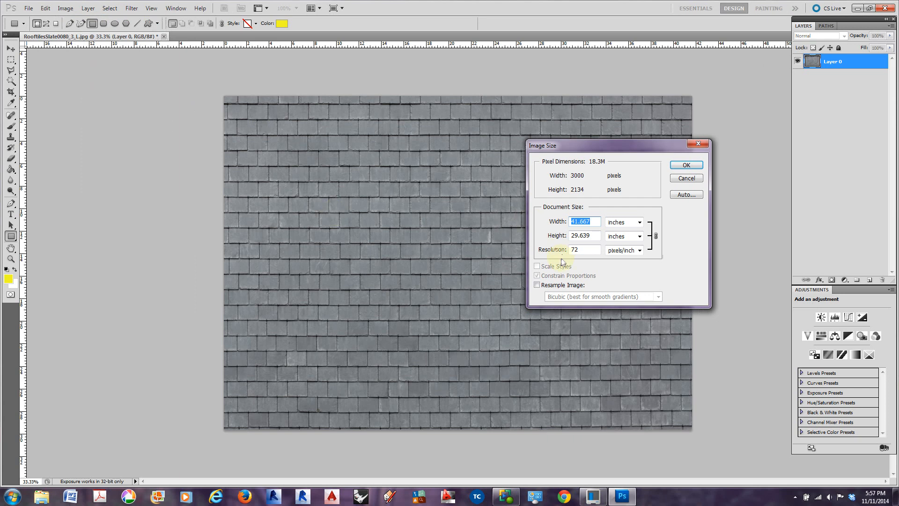
{"action": "left_click", "coordinate": [536, 285]}
{"action": "left_click", "coordinate": [536, 285]}
{"action": "left_click", "coordinate": [575, 249]}
{"action": "type", "text": "300"}
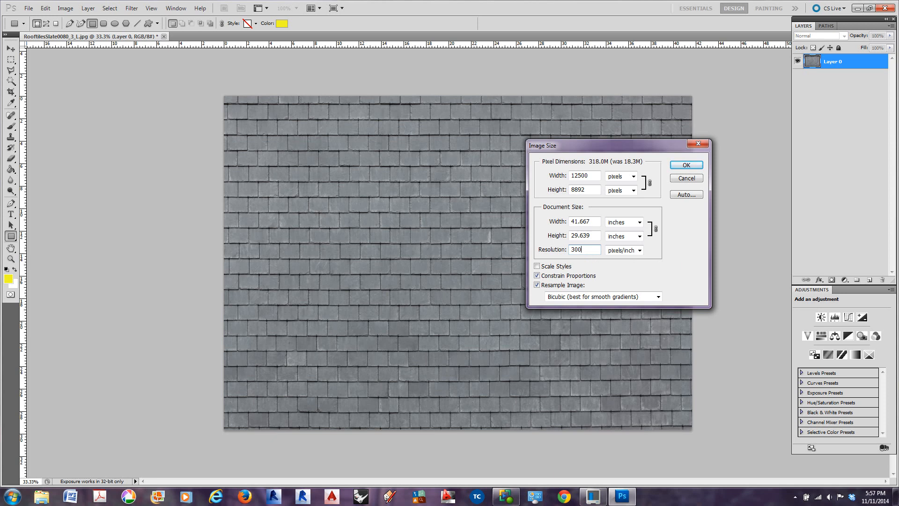
{"action": "key", "text": "Return"}
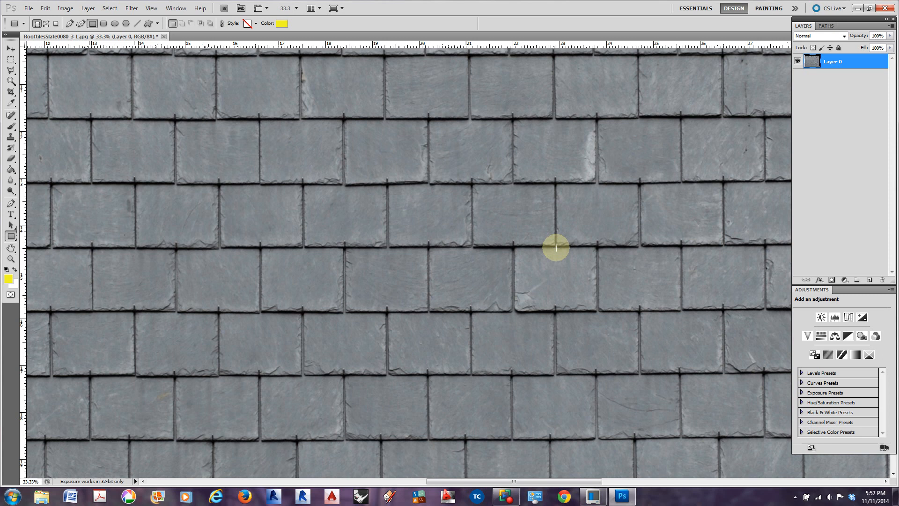
Inspect the whole resampled image and undo its resolution change
{"action": "key", "text": "ctrl+minus"}
{"action": "key", "text": "ctrl+minus"}
{"action": "key", "text": "ctrl+minus"}
{"action": "key", "text": "ctrl+minus"}
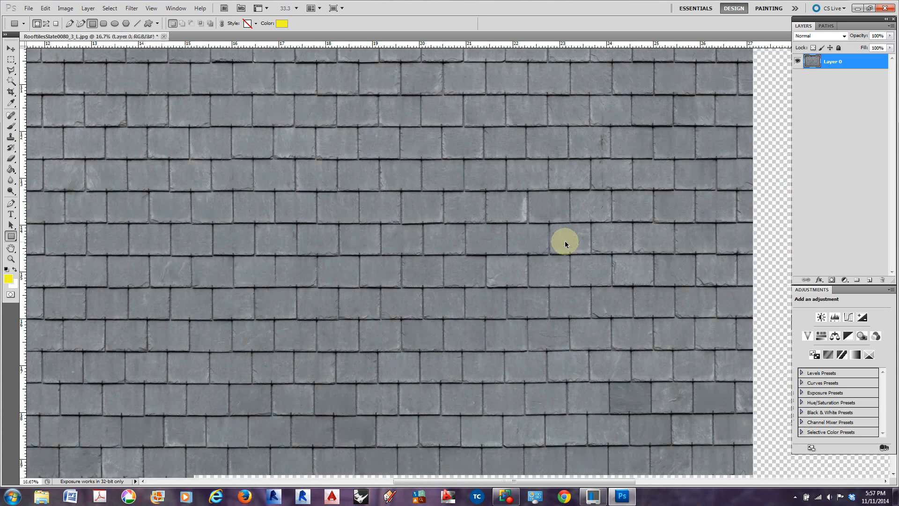
{"action": "key", "text": "ctrl+minus"}
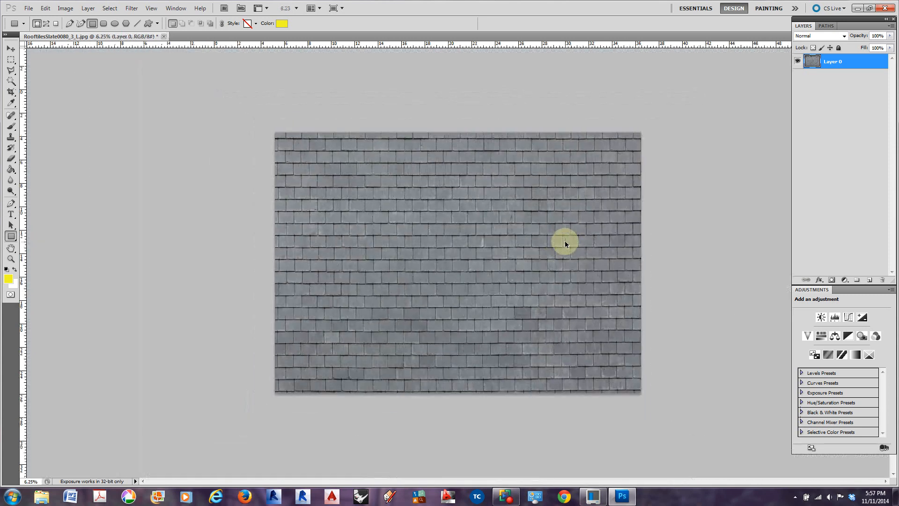
{"action": "key", "text": "ctrl+plus"}
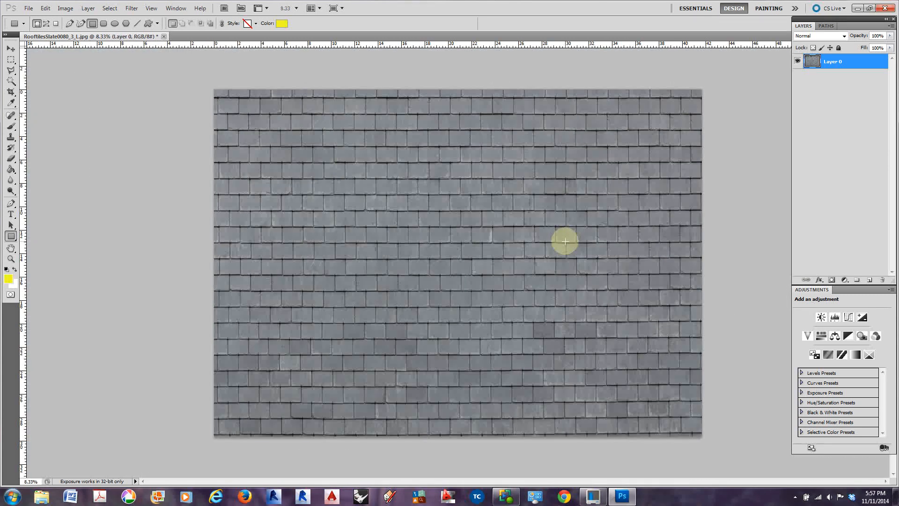
{"action": "left_click", "coordinate": [65, 8]}
{"action": "left_click", "coordinate": [155, 58]}
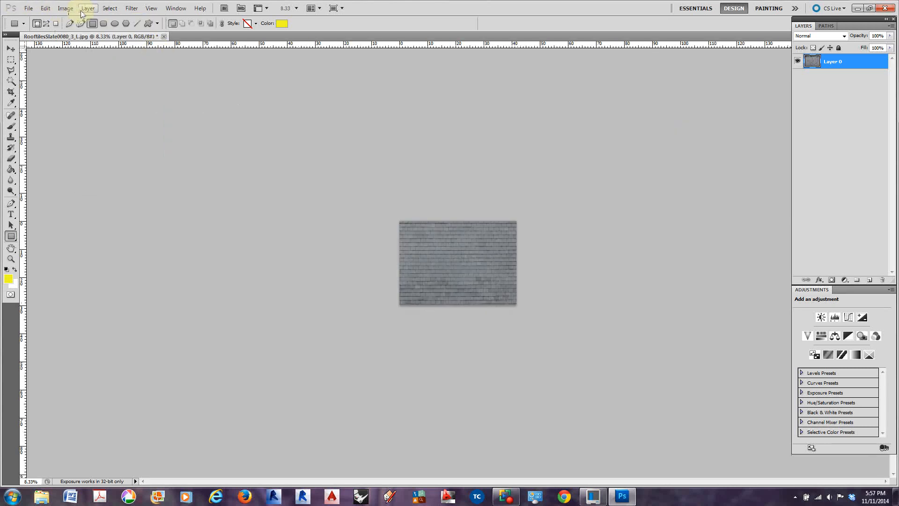
Turn off Resample Image and set the slate image's resolution to 300 pixels/inch
{"action": "left_click", "coordinate": [65, 8]}
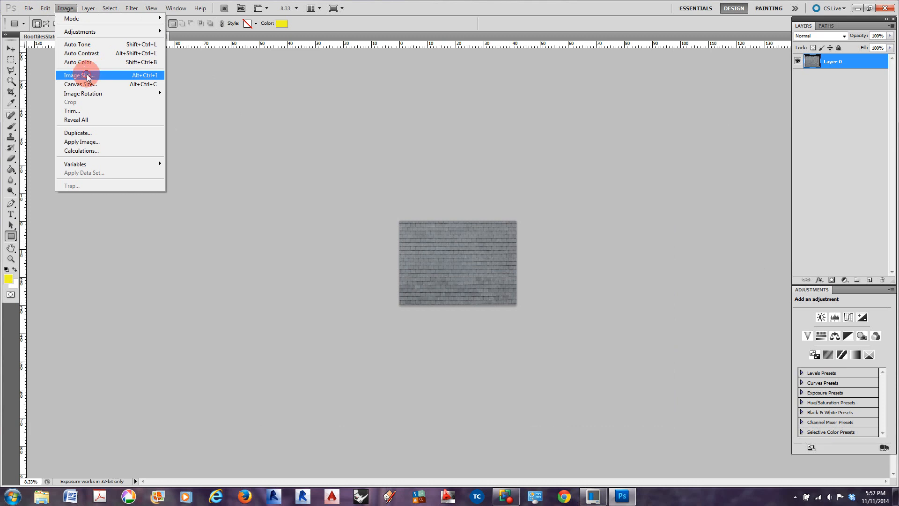
{"action": "left_click", "coordinate": [87, 76]}
{"action": "left_click", "coordinate": [537, 285]}
{"action": "left_click", "coordinate": [543, 252]}
{"action": "type", "text": "300"}
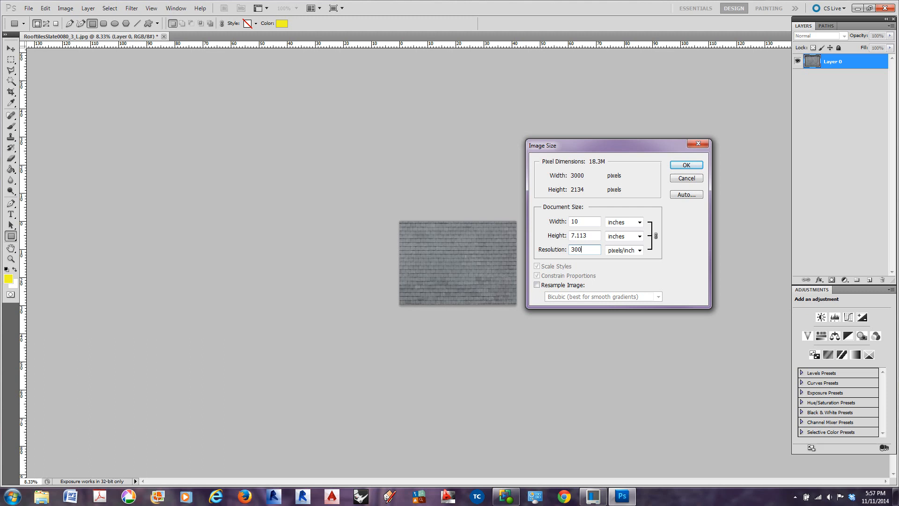
{"action": "left_click", "coordinate": [680, 165]}
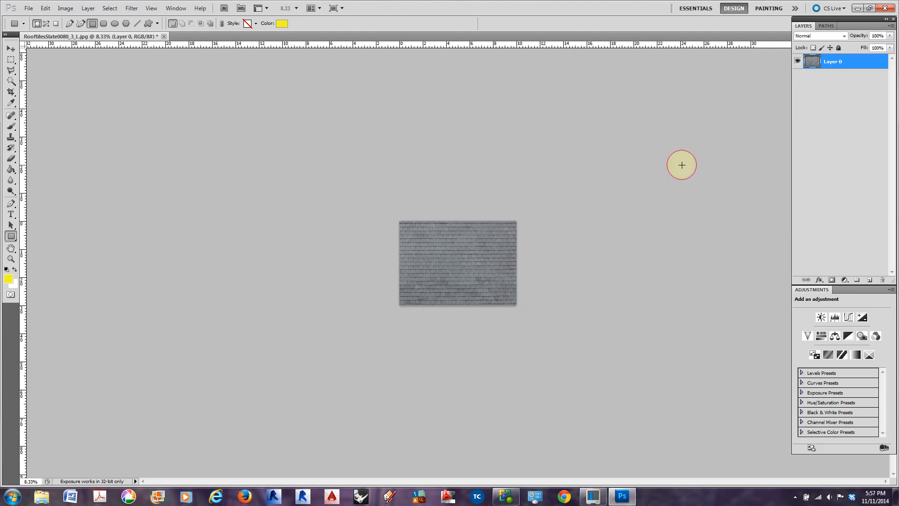
Check the document's width, height and resolution in the image size settings without changing them
{"action": "key", "text": "ctrl+plus"}
{"action": "key", "text": "ctrl+plus"}
{"action": "key", "text": "ctrl+plus"}
{"action": "key", "text": "ctrl+plus"}
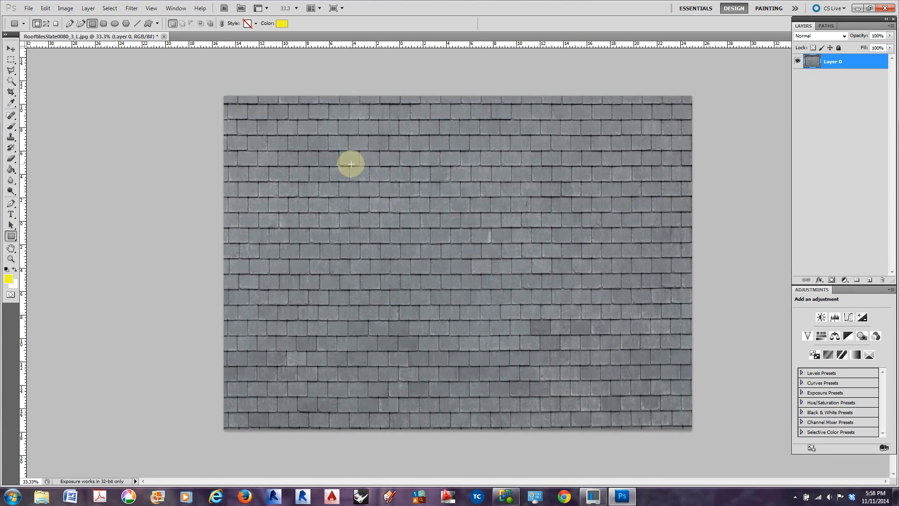
{"action": "left_click", "coordinate": [65, 8]}
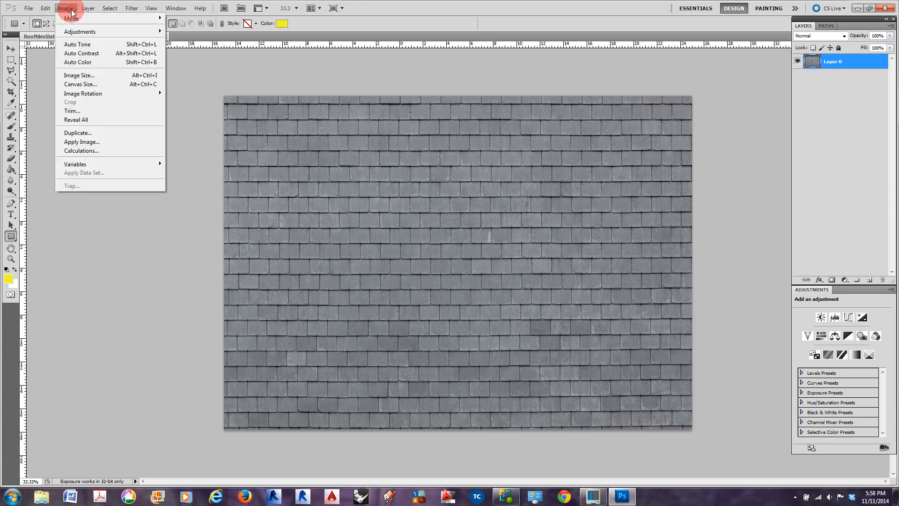
{"action": "left_click", "coordinate": [79, 75]}
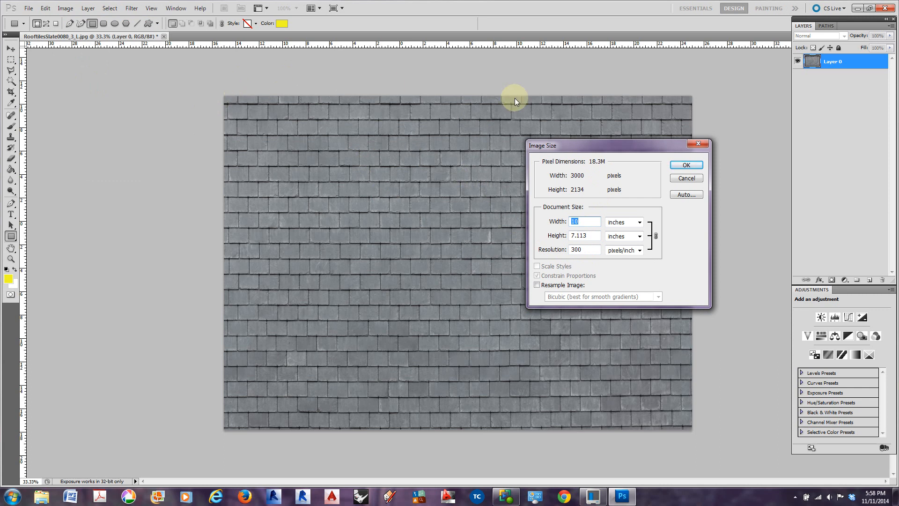
{"action": "left_click", "coordinate": [686, 179]}
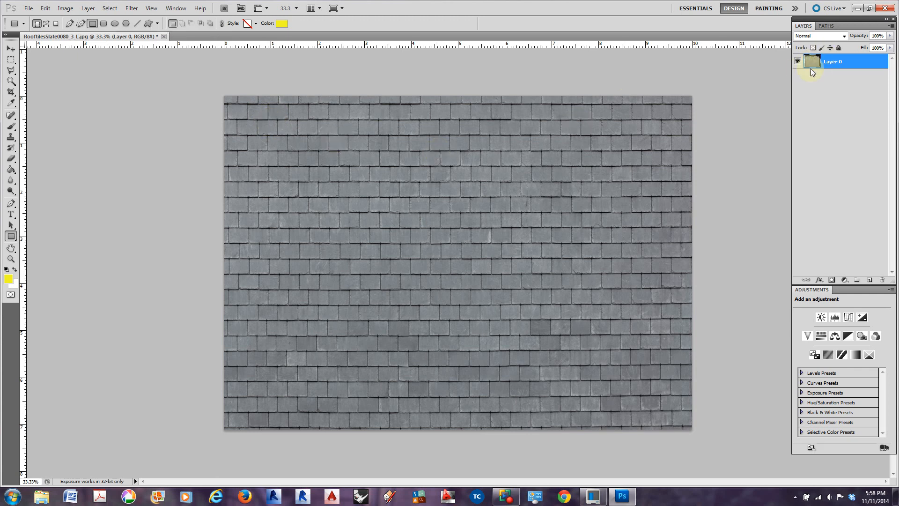
Draw a crop frame about 6.3 by 5 inches over the slate tiles and align its side edges with tile joints
{"action": "left_click", "coordinate": [12, 92]}
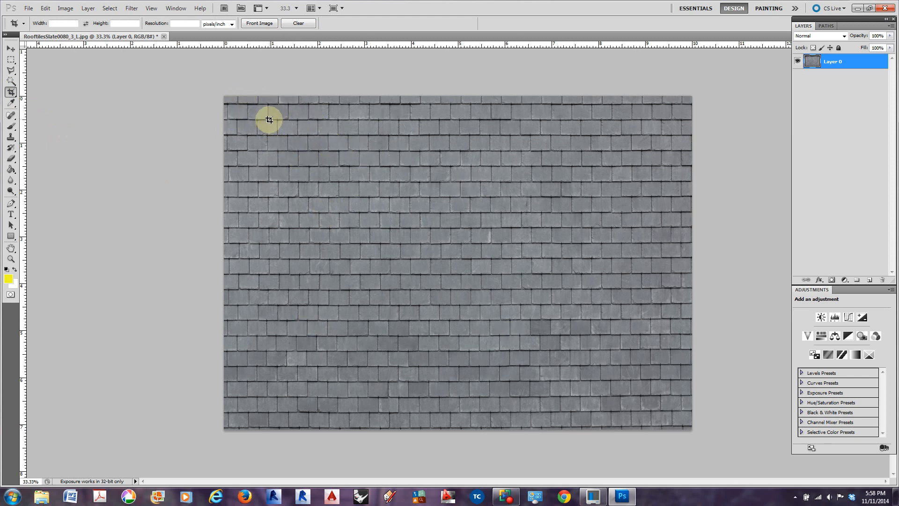
{"action": "left_click_drag", "start_coordinate": [269, 121], "coordinate": [563, 354]}
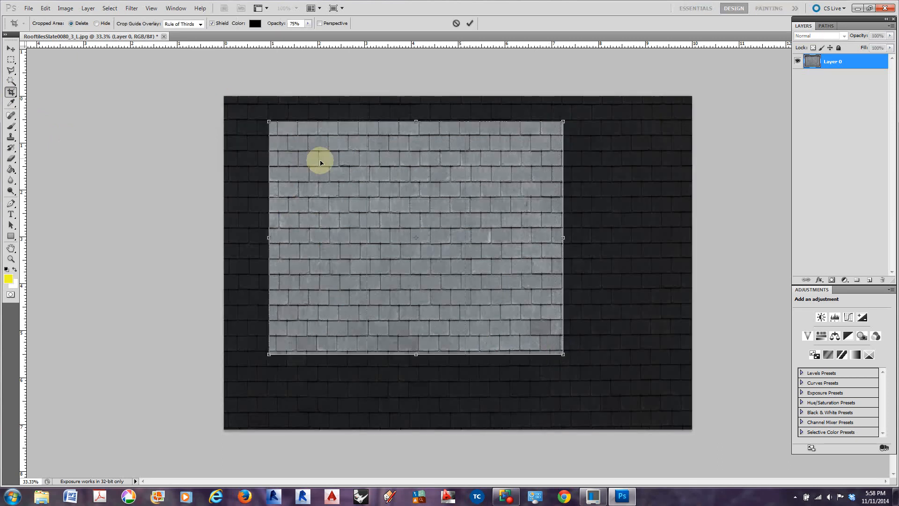
{"action": "mouse_move", "coordinate": [268, 238]}
{"action": "left_mouse_down"}
{"action": "mouse_move", "coordinate": [258, 238]}
{"action": "mouse_move", "coordinate": [267, 238]}
{"action": "left_mouse_up"}
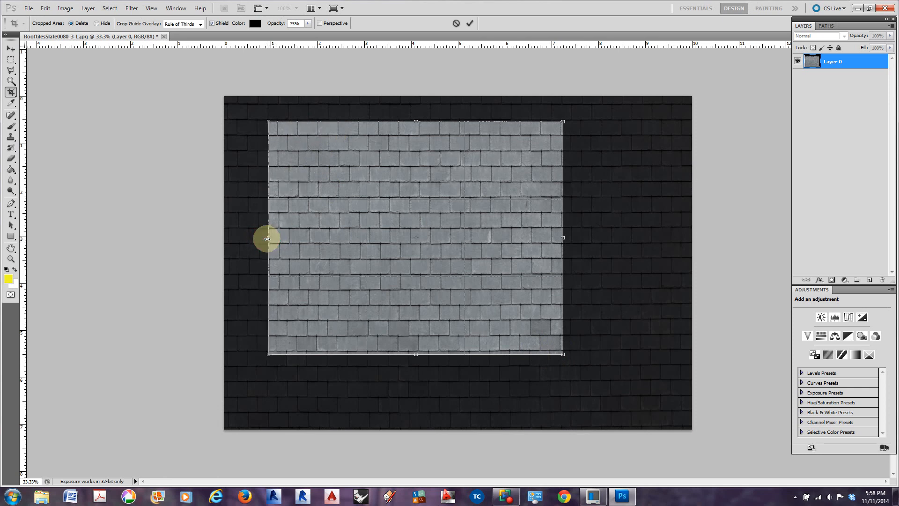
{"action": "left_click_drag", "start_coordinate": [562, 238], "coordinate": [560, 238]}
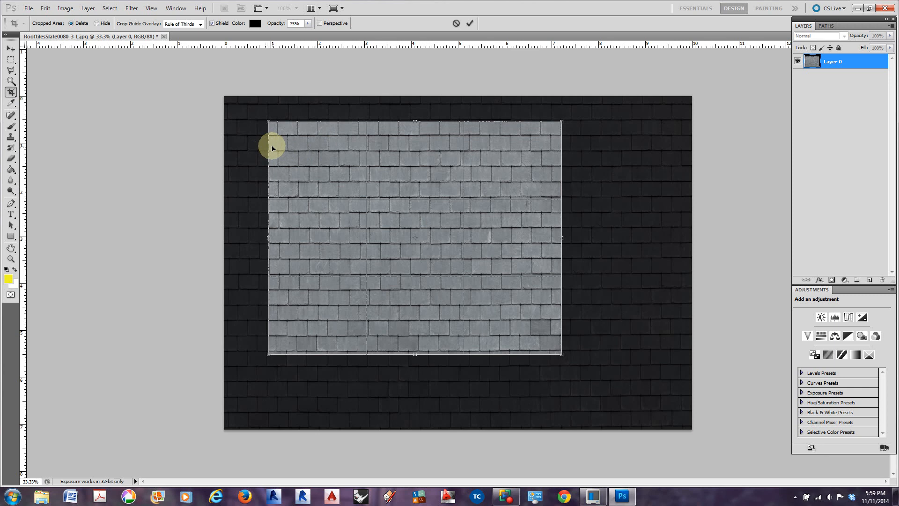
Fine-tune the crop frame's left and right edges along the tile joints and raise its bottom edge to a course line
{"action": "left_click_drag", "start_coordinate": [269, 238], "coordinate": [257, 238]}
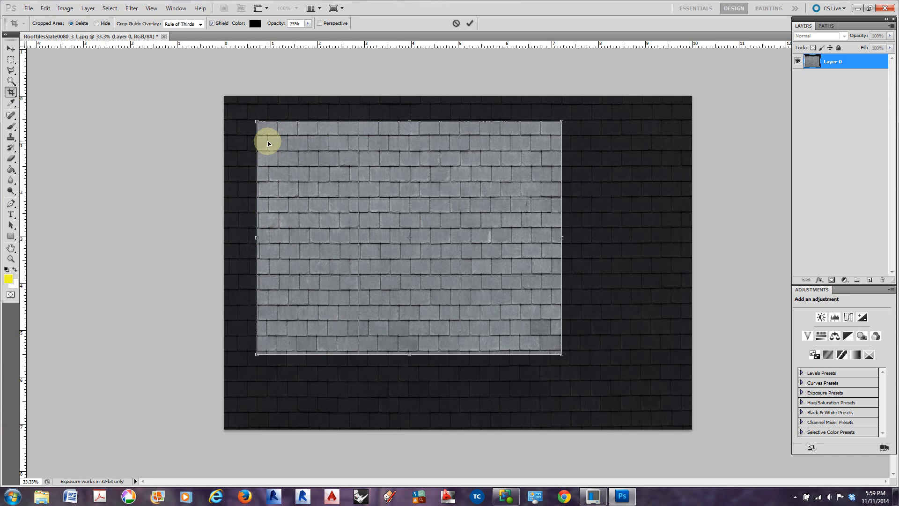
{"action": "left_click_drag", "start_coordinate": [257, 237], "coordinate": [267, 237]}
{"action": "left_click_drag", "start_coordinate": [562, 239], "coordinate": [561, 237]}
{"action": "left_click_drag", "start_coordinate": [410, 354], "coordinate": [413, 350]}
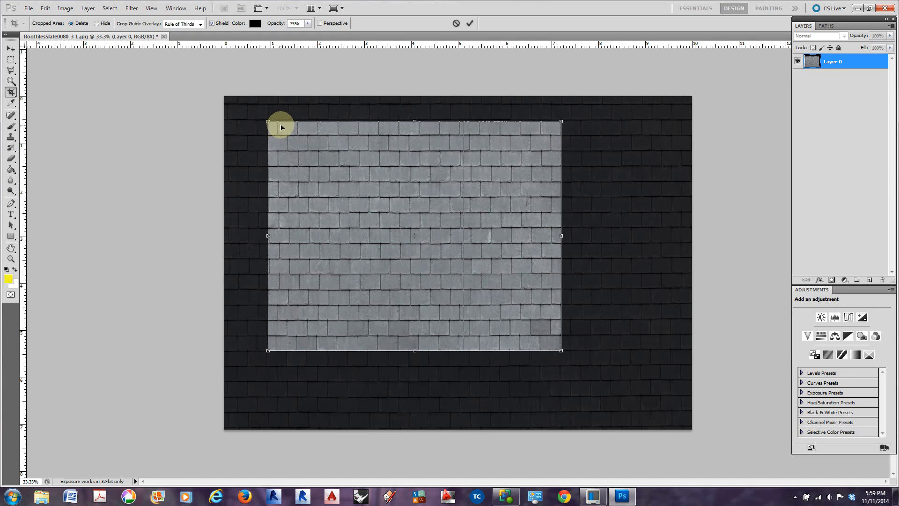
Extend the crop frame down by one tile course, nudge its top edge up, and apply the crop
{"action": "left_click_drag", "start_coordinate": [414, 350], "coordinate": [415, 368]}
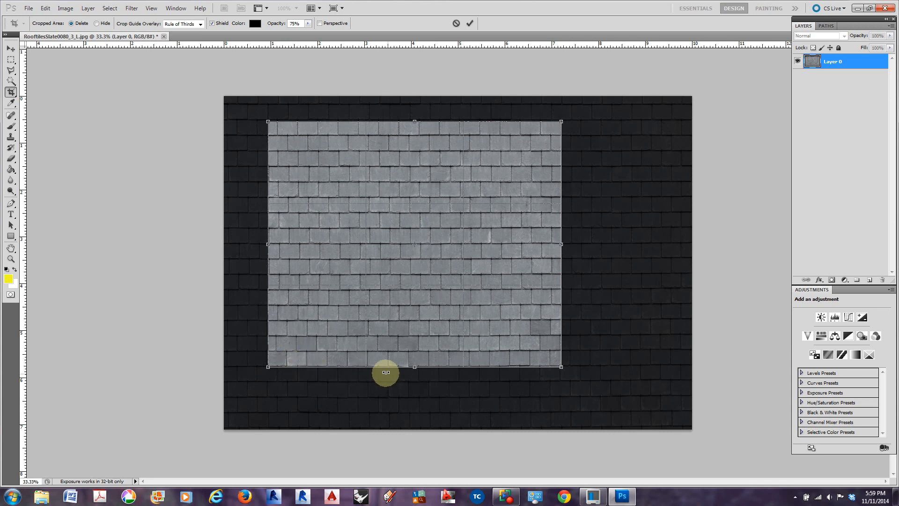
{"action": "left_click_drag", "start_coordinate": [414, 367], "coordinate": [414, 366]}
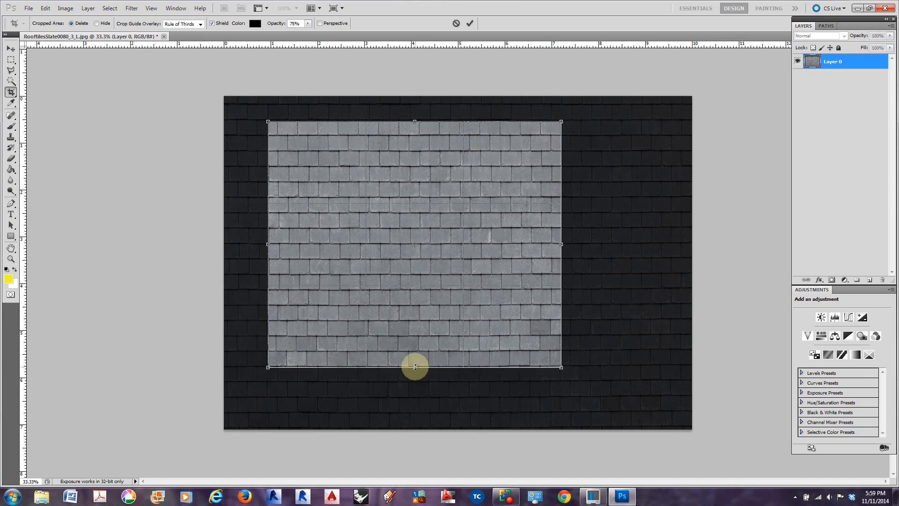
{"action": "left_click_drag", "start_coordinate": [417, 119], "coordinate": [414, 118]}
{"action": "key", "text": "Return"}
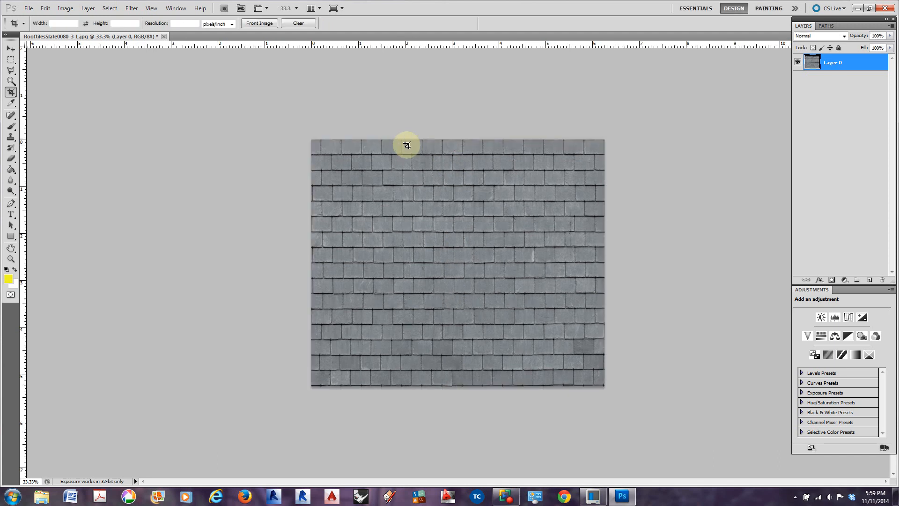
{"action": "left_click", "coordinate": [132, 8]}
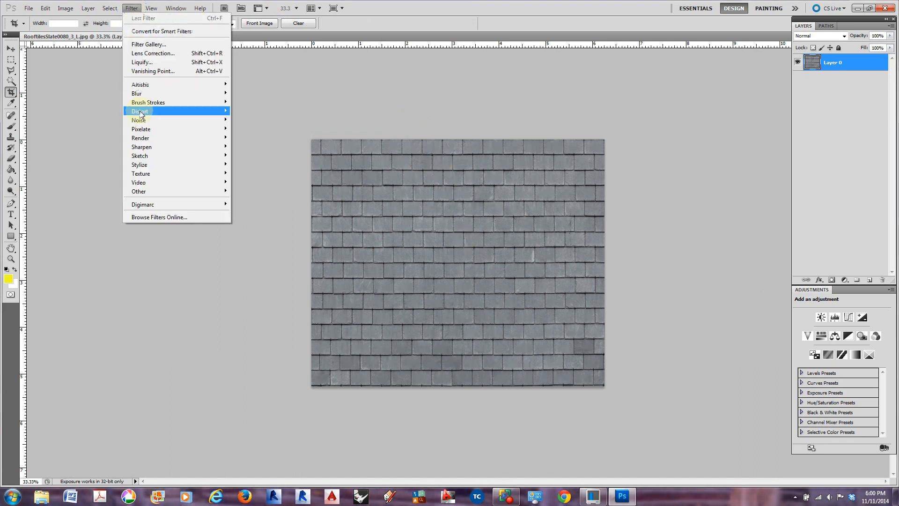
{"action": "mouse_move", "coordinate": [160, 192]}
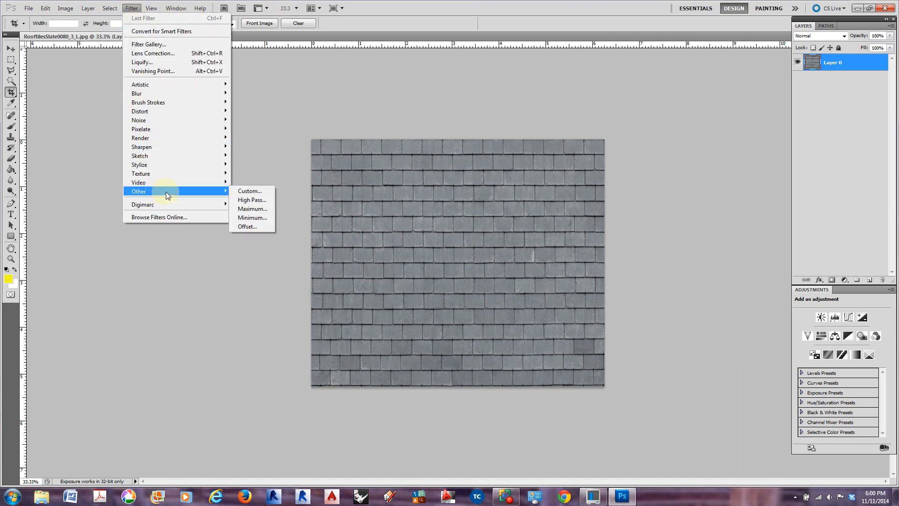
{"action": "left_click", "coordinate": [249, 226]}
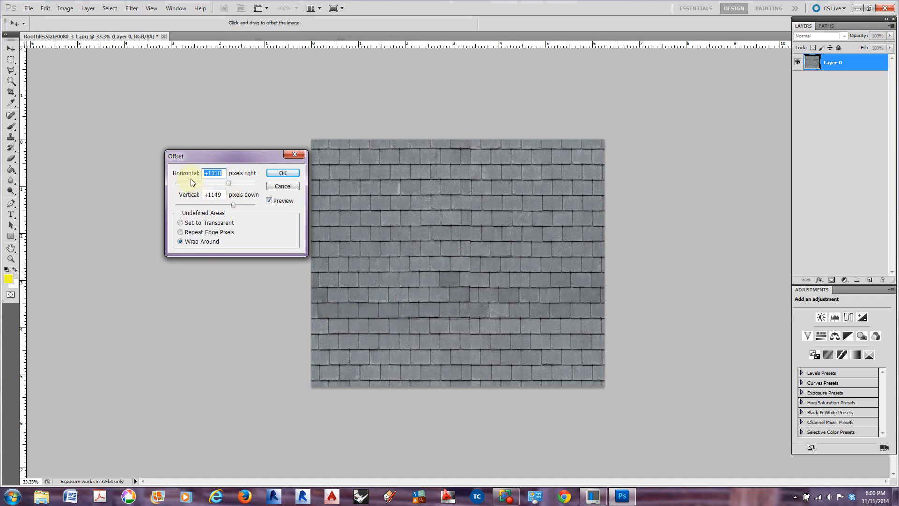
{"action": "mouse_move", "coordinate": [229, 183]}
{"action": "left_mouse_down"}
{"action": "mouse_move", "coordinate": [239, 182]}
{"action": "mouse_move", "coordinate": [230, 183]}
{"action": "left_mouse_up"}
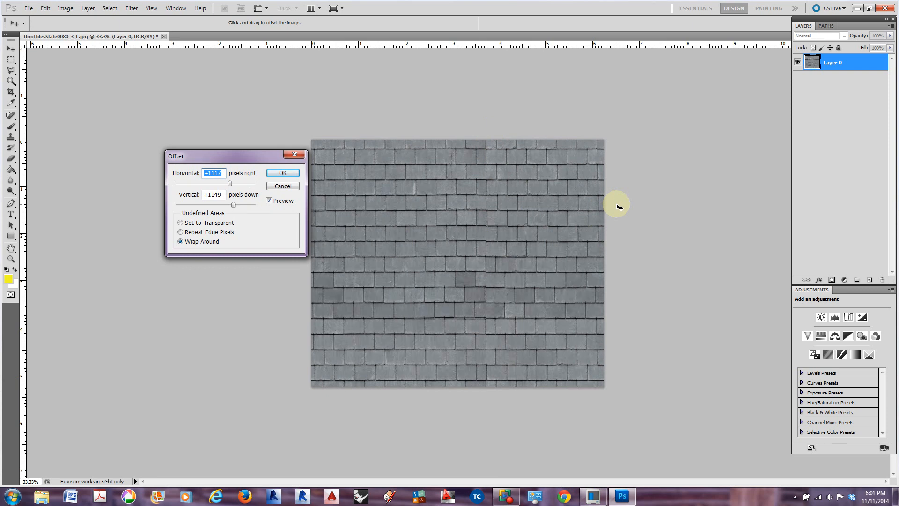
{"action": "left_click", "coordinate": [284, 187]}
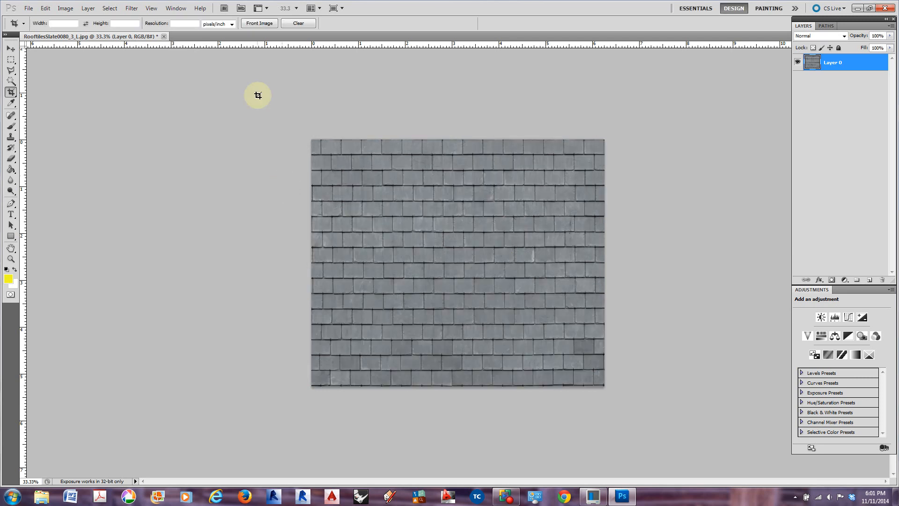
Apply the Offset filter at +1018 pixels right and +724 pixels down with Wrap Around for undefined areas
{"action": "left_click", "coordinate": [131, 8]}
{"action": "mouse_move", "coordinate": [164, 190]}
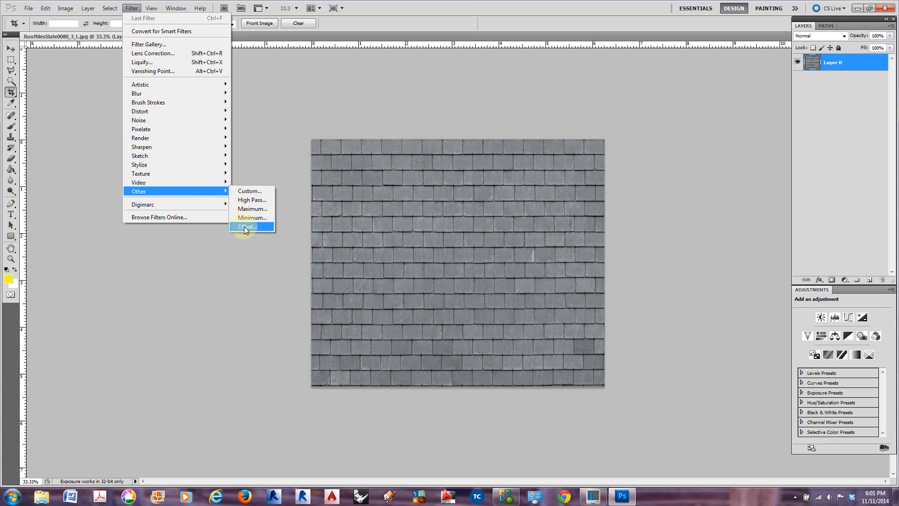
{"action": "left_click", "coordinate": [243, 226]}
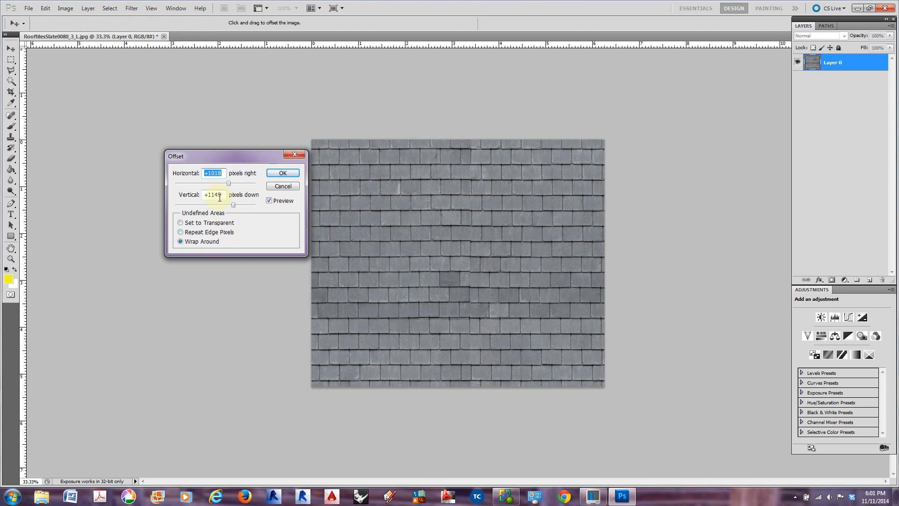
{"action": "left_click_drag", "start_coordinate": [233, 204], "coordinate": [227, 206]}
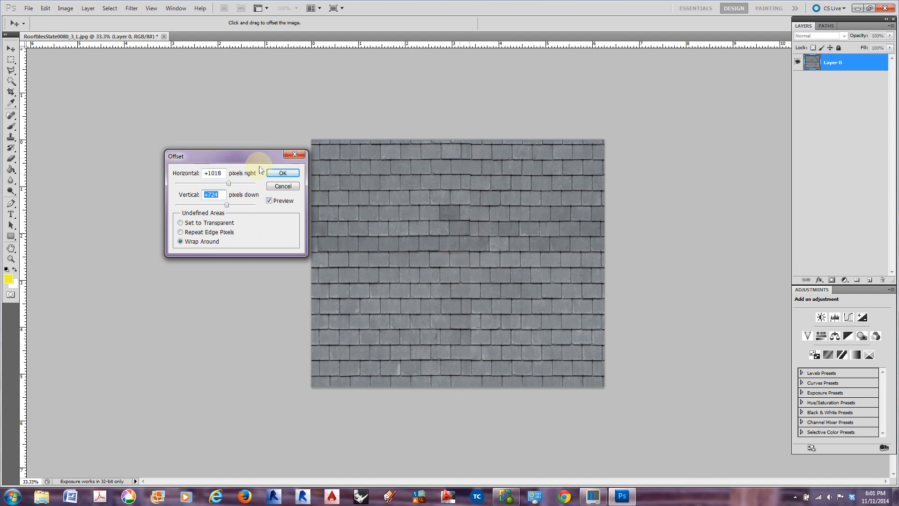
{"action": "left_click", "coordinate": [283, 173]}
{"action": "key", "text": "c"}
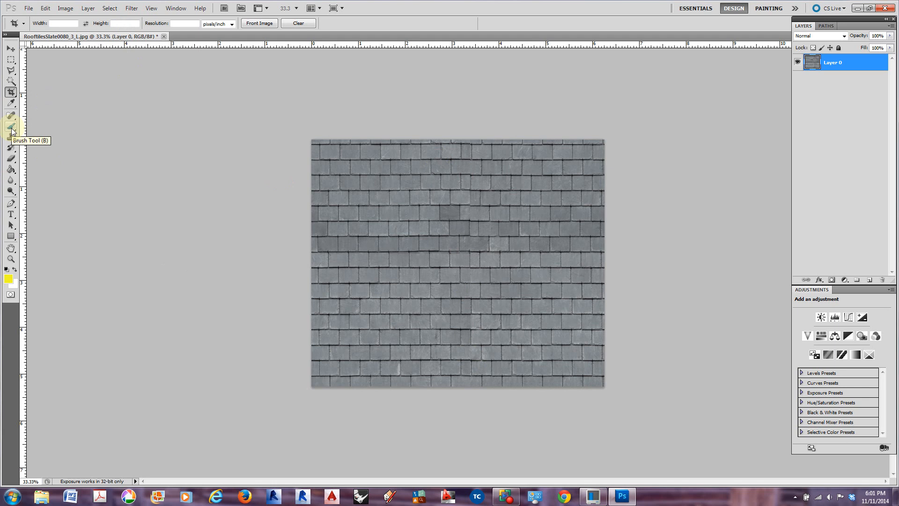
Use the Clone Stamp tool at size 150 to clone sampled tile joints down the central vertical seam
{"action": "left_click_drag", "start_coordinate": [10, 139], "coordinate": [47, 137]}
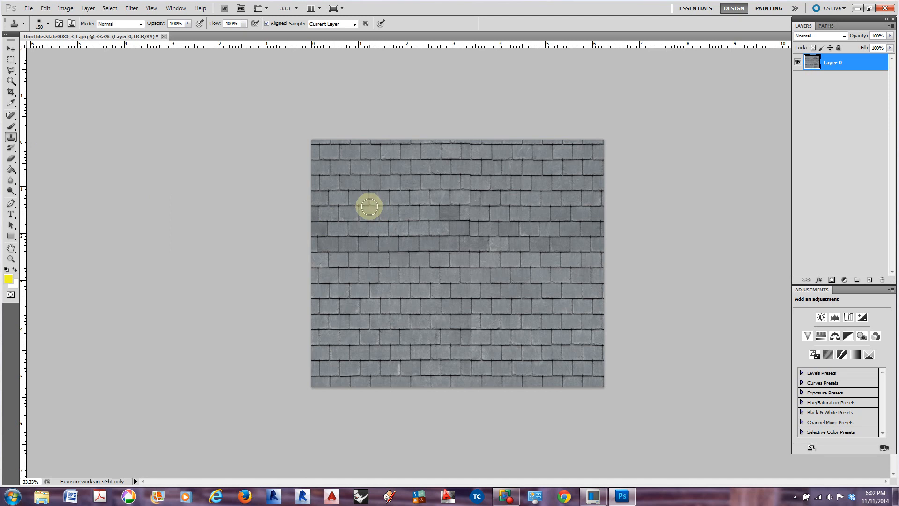
{"action": "key", "text": "bracketright"}
{"action": "key", "text": "bracketright"}
{"action": "key", "text": "bracketright"}
{"action": "key", "text": "bracketright"}
{"action": "key", "text": "bracketright"}
{"action": "key", "text": "bracketright"}
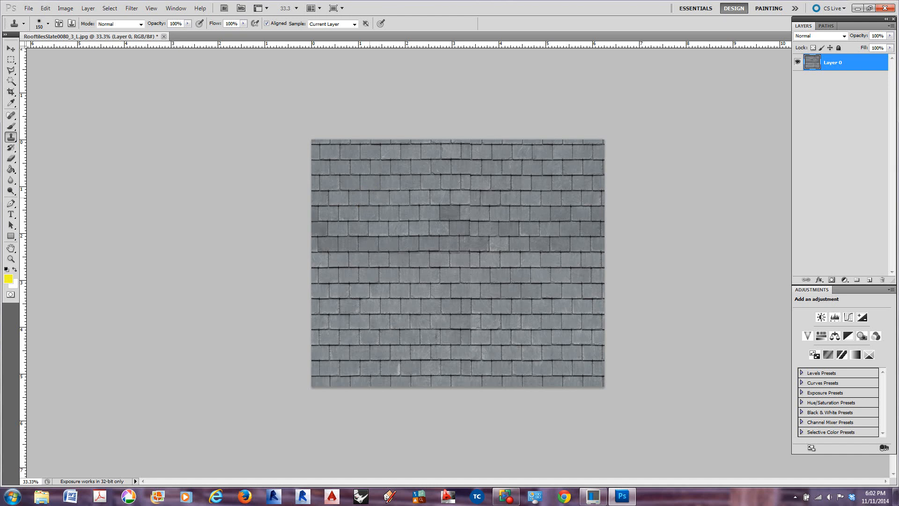
{"action": "left_click", "coordinate": [368, 190], "text": "alt"}
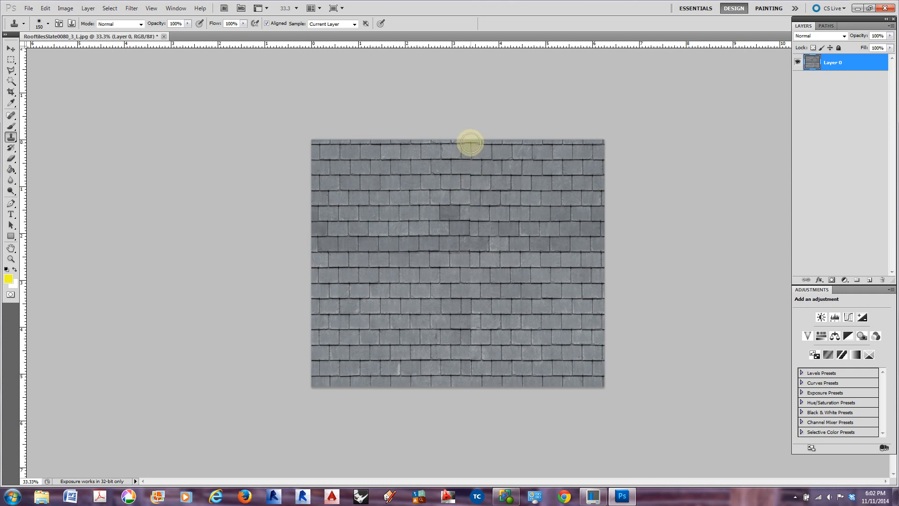
{"action": "left_click", "coordinate": [471, 145]}
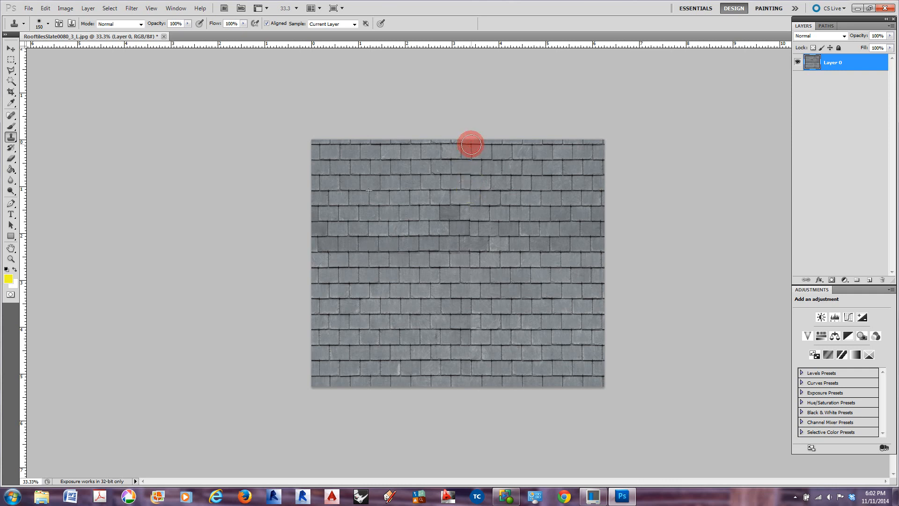
{"action": "left_click_drag", "start_coordinate": [470, 144], "coordinate": [473, 387]}
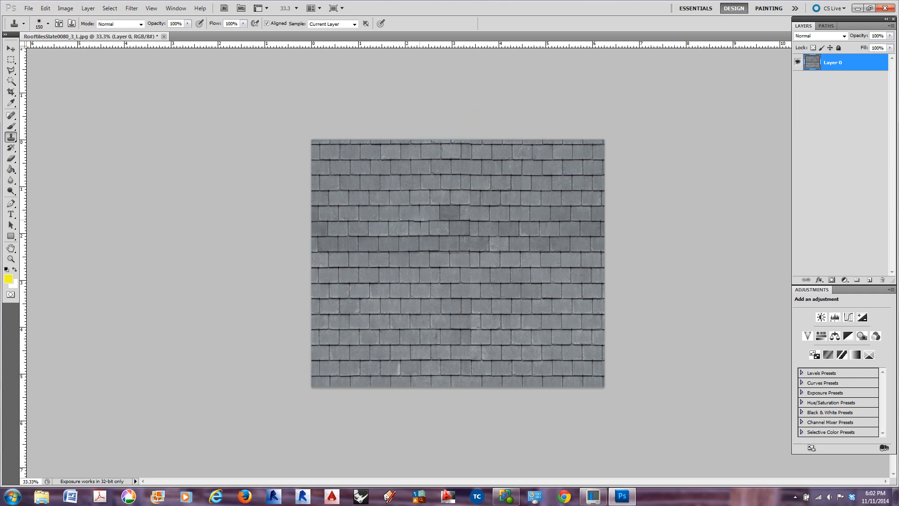
Clone sampled tiles along the horizontal seam across the full width of the image
{"action": "left_click", "coordinate": [407, 214], "text": "alt"}
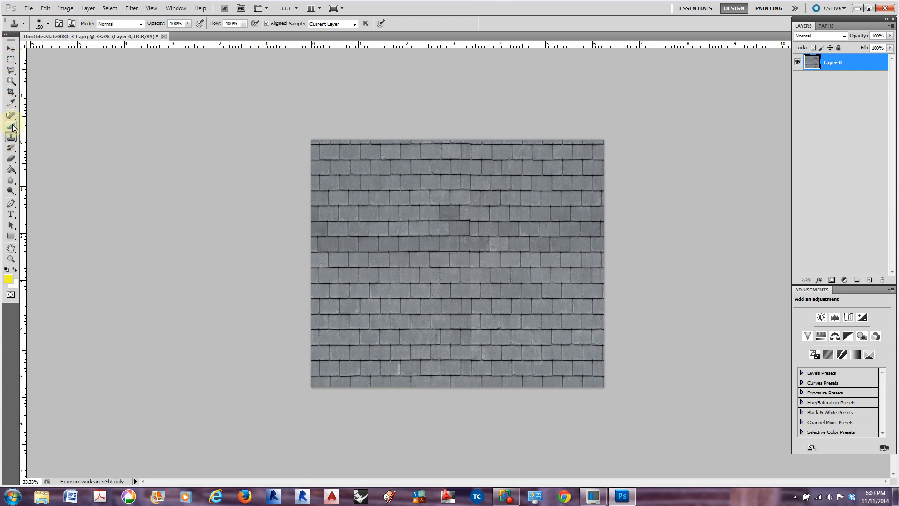
{"action": "left_click_drag", "start_coordinate": [11, 138], "coordinate": [49, 139]}
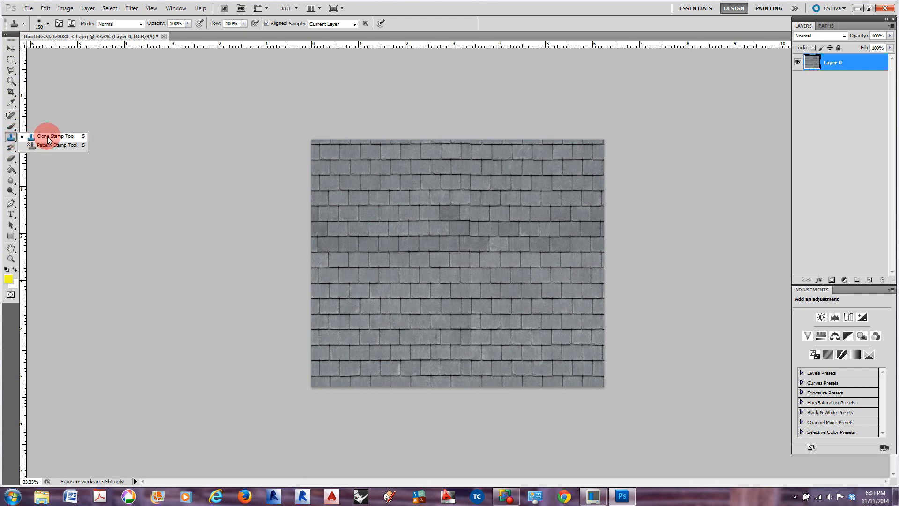
{"action": "left_click_drag", "start_coordinate": [48, 139], "coordinate": [48, 136]}
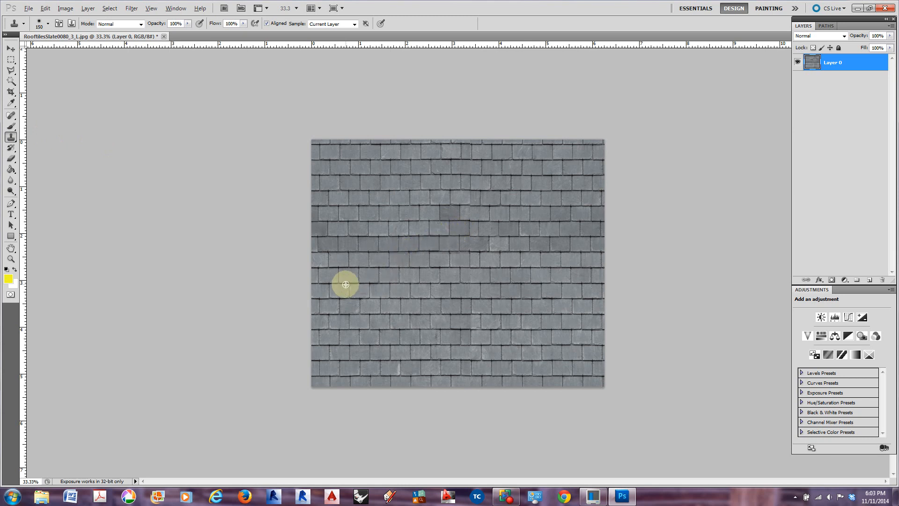
{"action": "left_click", "coordinate": [319, 253]}
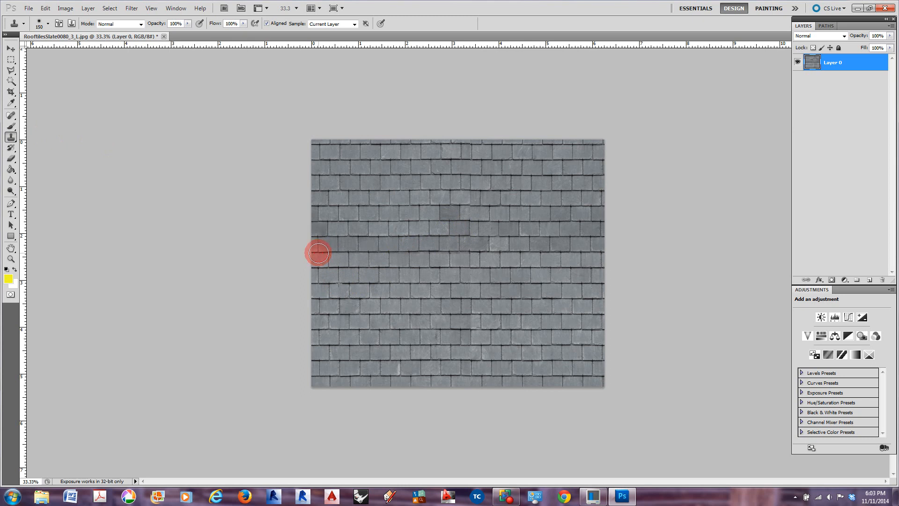
{"action": "left_click_drag", "start_coordinate": [318, 253], "coordinate": [607, 255]}
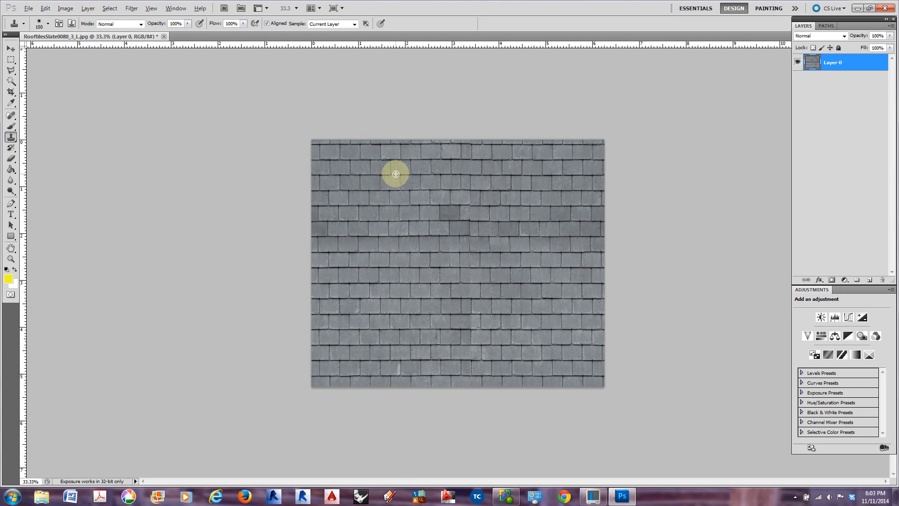
Sample a tile joint in the upper-left area and clone it over the upper part of the vertical seam
{"action": "left_click", "coordinate": [388, 158], "text": "alt"}
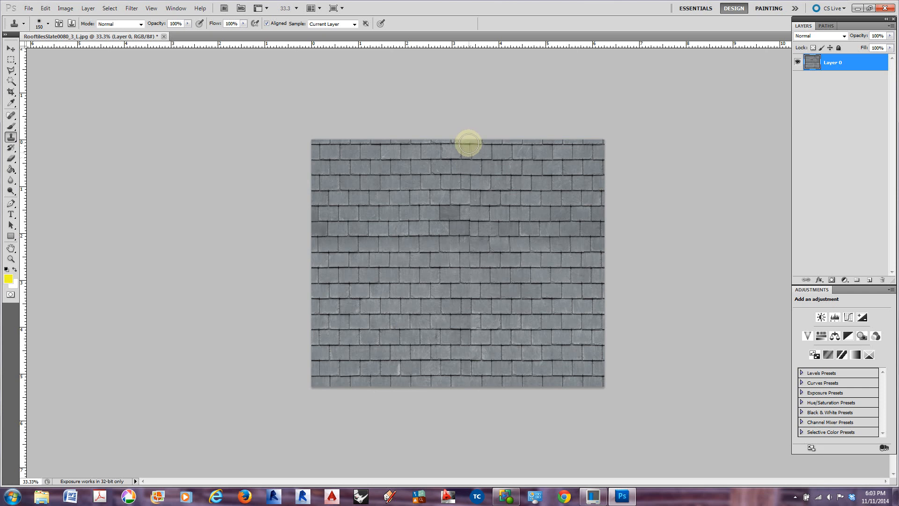
{"action": "left_click", "coordinate": [468, 142]}
{"action": "left_click_drag", "start_coordinate": [468, 143], "coordinate": [472, 209]}
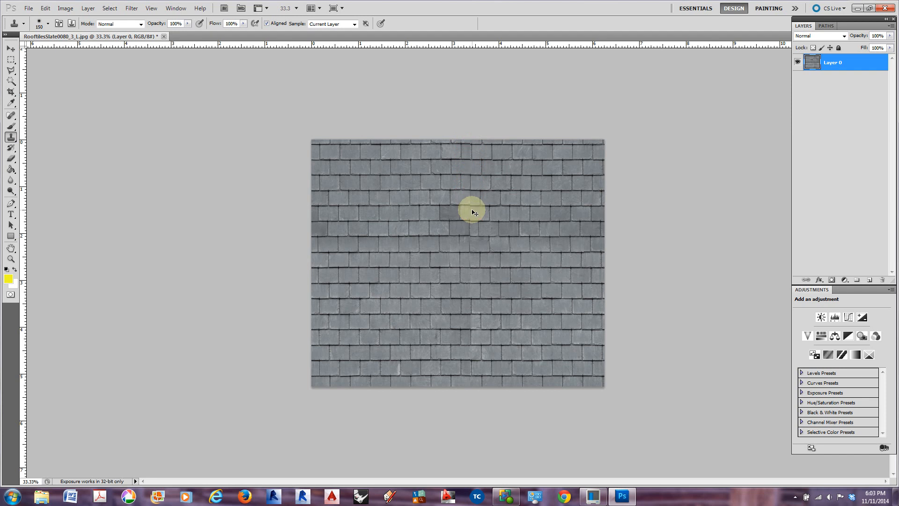
Enlarge the Clone Stamp brush to 500 and clone freshly sampled tiles down the entire central vertical seam
{"action": "left_click", "coordinate": [375, 256], "text": "alt"}
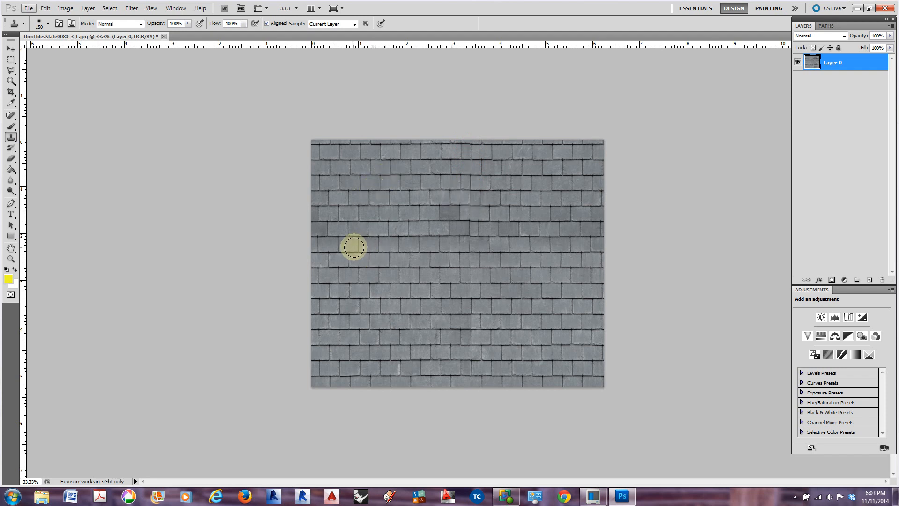
{"action": "key", "text": "bracketright"}
{"action": "key", "text": "bracketright"}
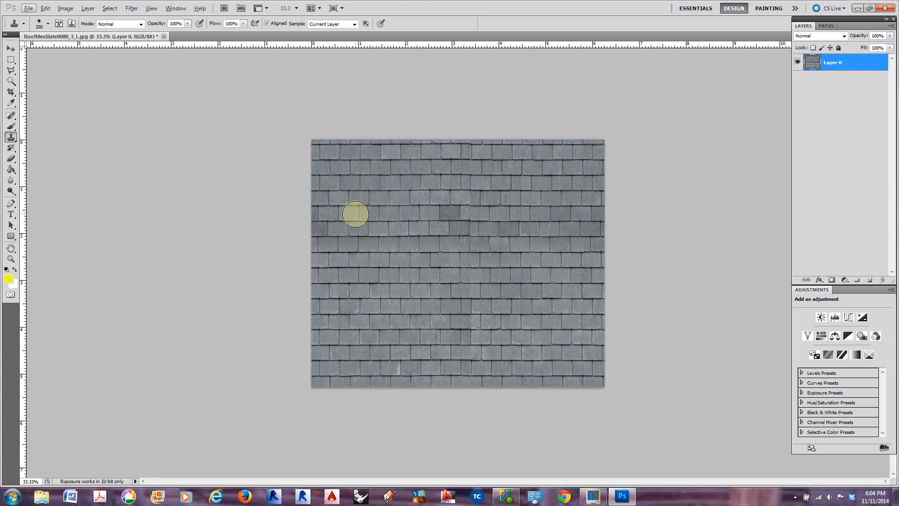
{"action": "key", "text": "bracketright"}
{"action": "left_click", "coordinate": [288, 157]}
{"action": "key", "text": "slash"}
{"action": "key", "text": "bracketright"}
{"action": "key", "text": "bracketright"}
{"action": "key", "text": "bracketright"}
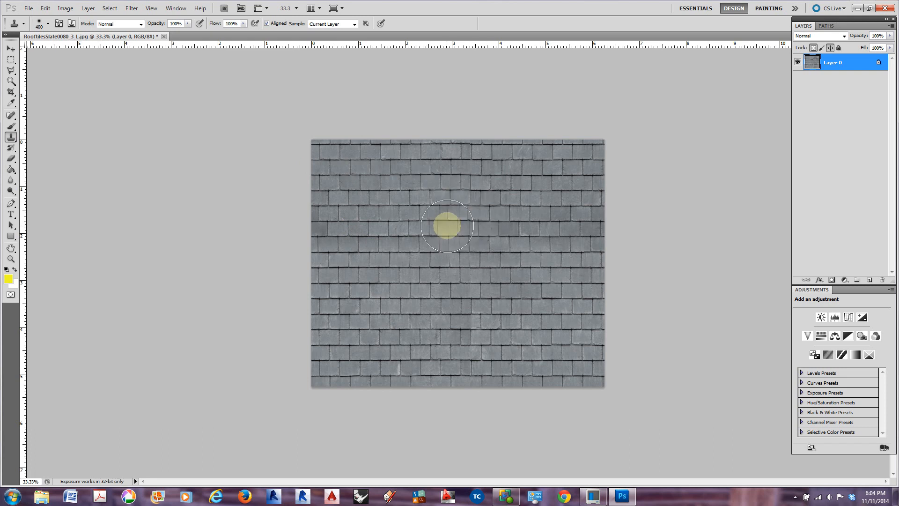
{"action": "left_click", "coordinate": [358, 206], "text": "alt"}
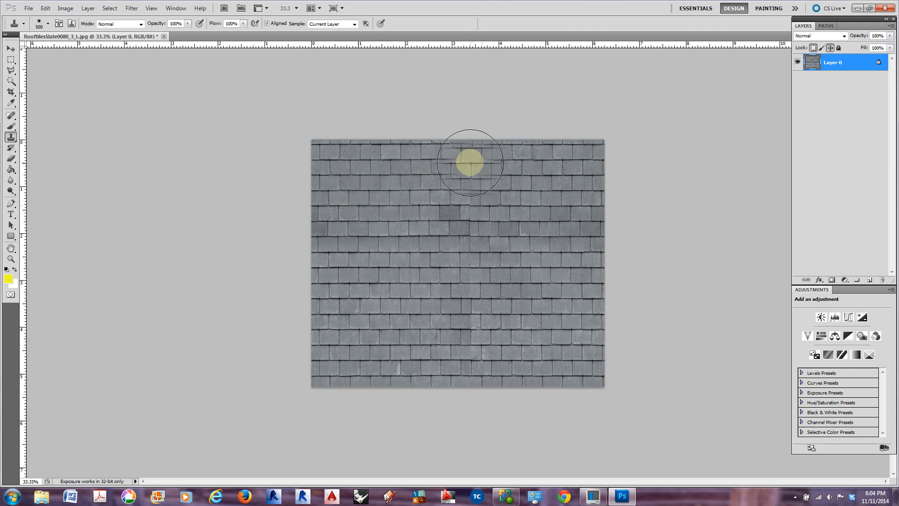
{"action": "left_click_drag", "start_coordinate": [473, 157], "coordinate": [469, 393]}
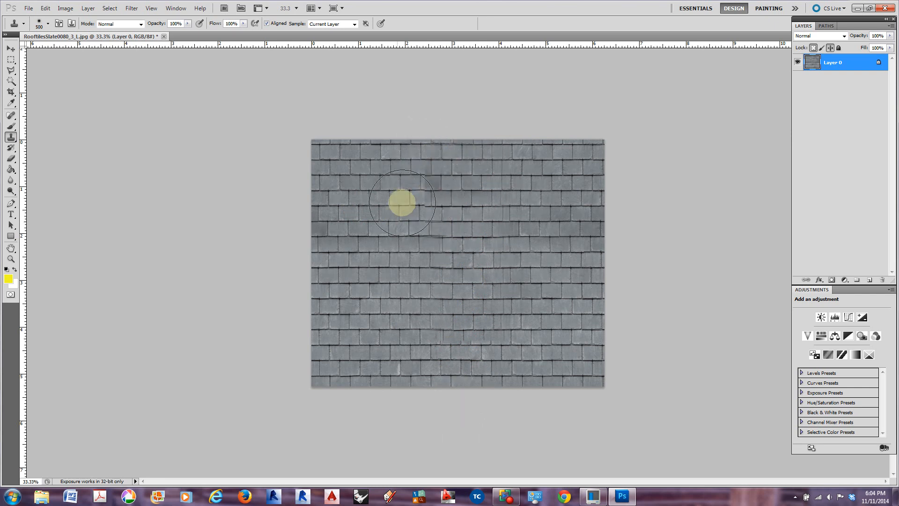
Sample a tile joint in the upper-left area and clone it down the full height of the central vertical seam
{"action": "left_click", "coordinate": [350, 160], "text": "alt"}
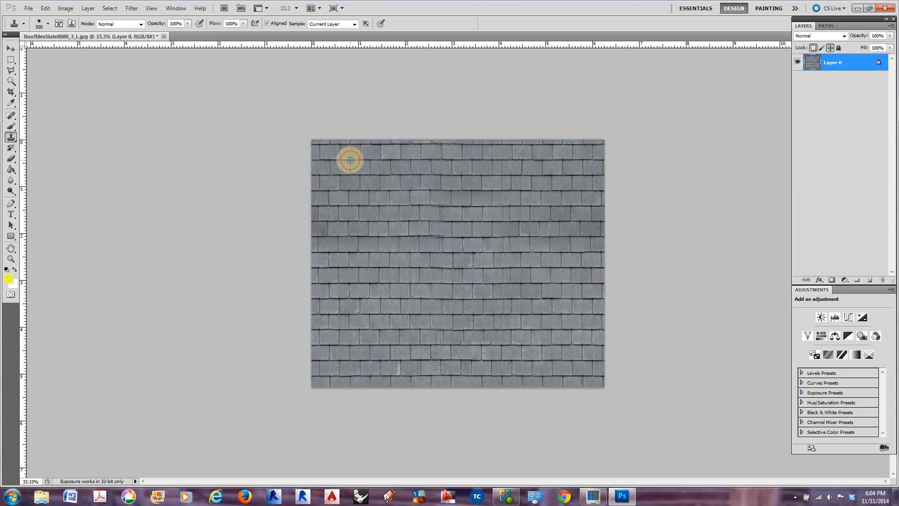
{"action": "left_click", "coordinate": [441, 160]}
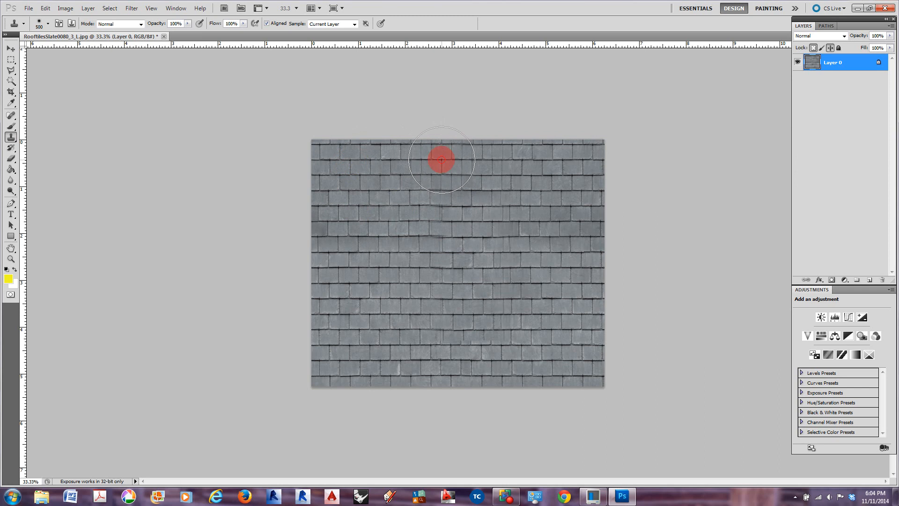
{"action": "left_click_drag", "start_coordinate": [441, 160], "coordinate": [440, 410]}
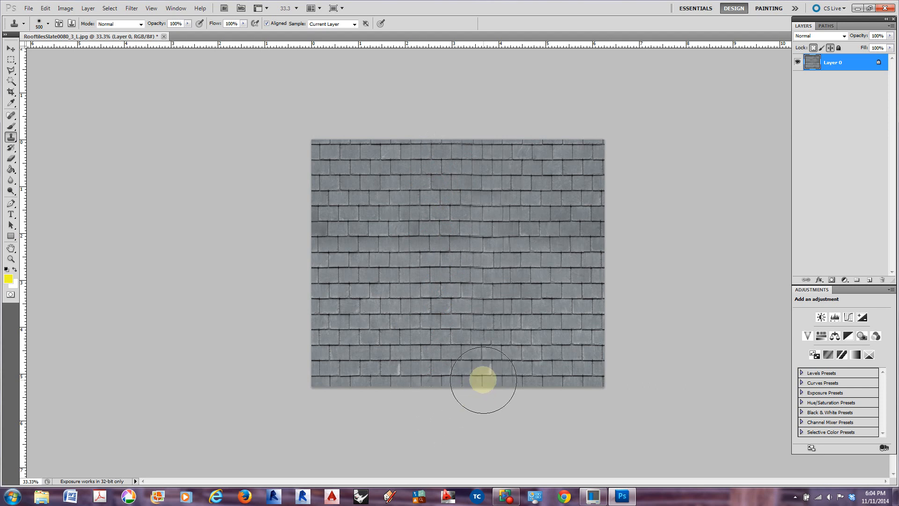
{"action": "double_click", "coordinate": [866, 65]}
{"action": "left_click", "coordinate": [508, 118]}
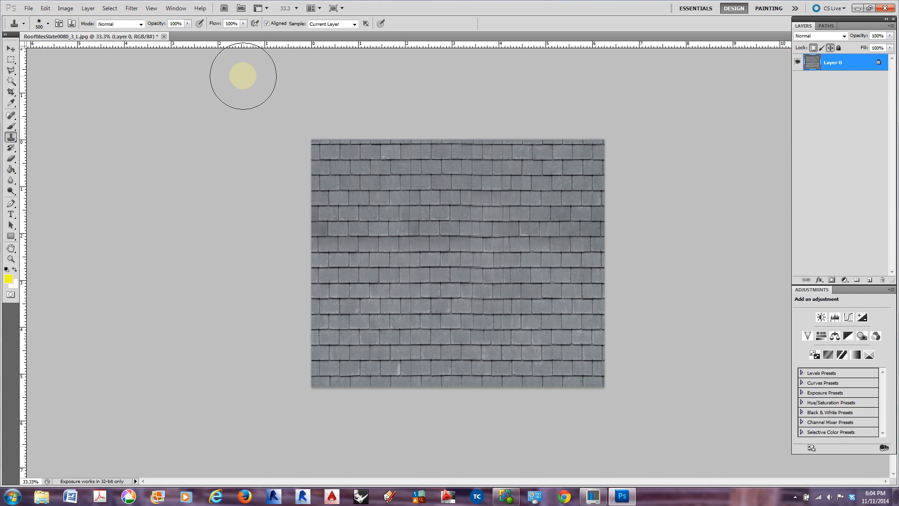
Apply the Offset filter with wrap-around at 3756 pixels right and 1821 pixels down
{"action": "left_click", "coordinate": [11, 48]}
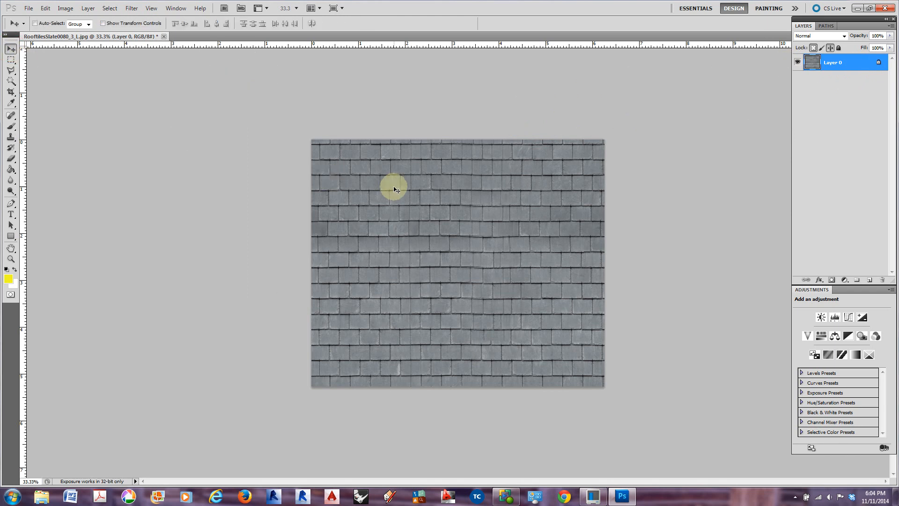
{"action": "left_click", "coordinate": [132, 8]}
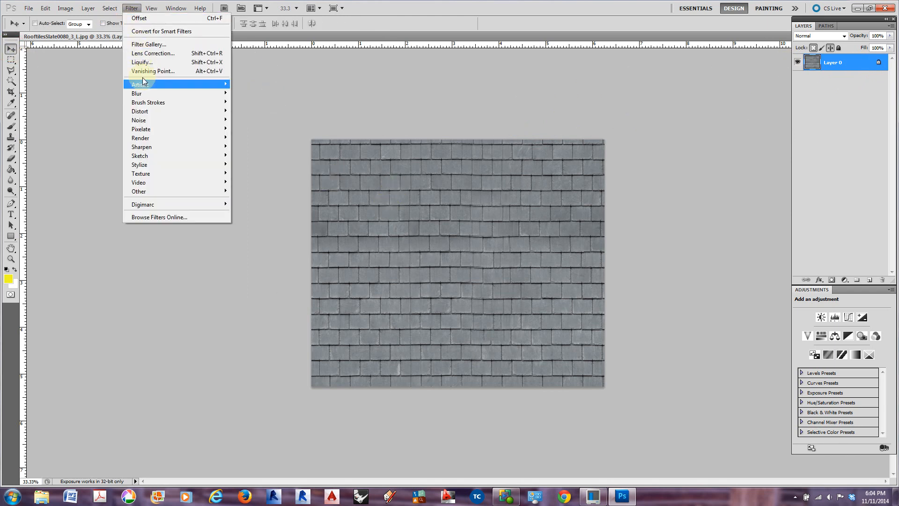
{"action": "mouse_move", "coordinate": [201, 192]}
{"action": "left_click", "coordinate": [244, 226]}
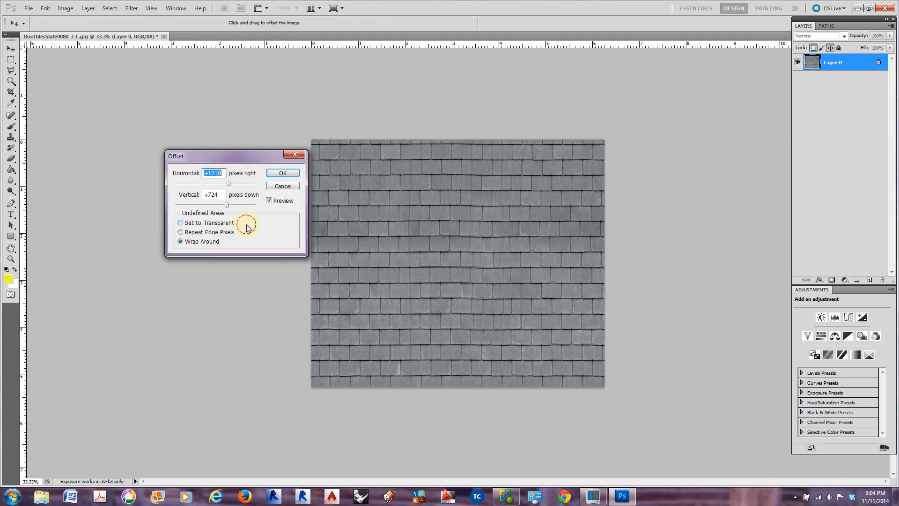
{"action": "mouse_move", "coordinate": [226, 204]}
{"action": "left_mouse_down"}
{"action": "mouse_move", "coordinate": [242, 207]}
{"action": "mouse_move", "coordinate": [232, 184]}
{"action": "mouse_move", "coordinate": [256, 187]}
{"action": "mouse_move", "coordinate": [243, 204]}
{"action": "left_mouse_up"}
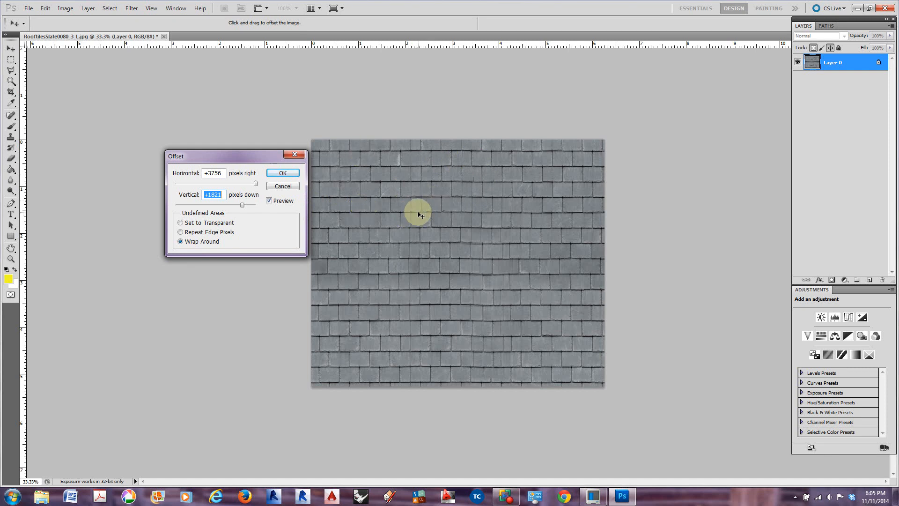
{"action": "left_click", "coordinate": [282, 174]}
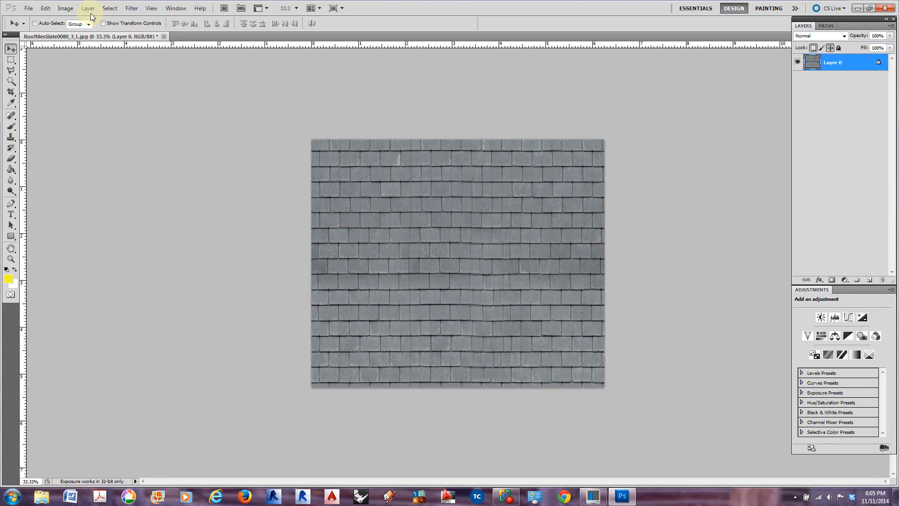
Enlarge the canvas to 12 by 12 inches, anchoring the existing image in the upper-left corner
{"action": "left_click", "coordinate": [66, 9]}
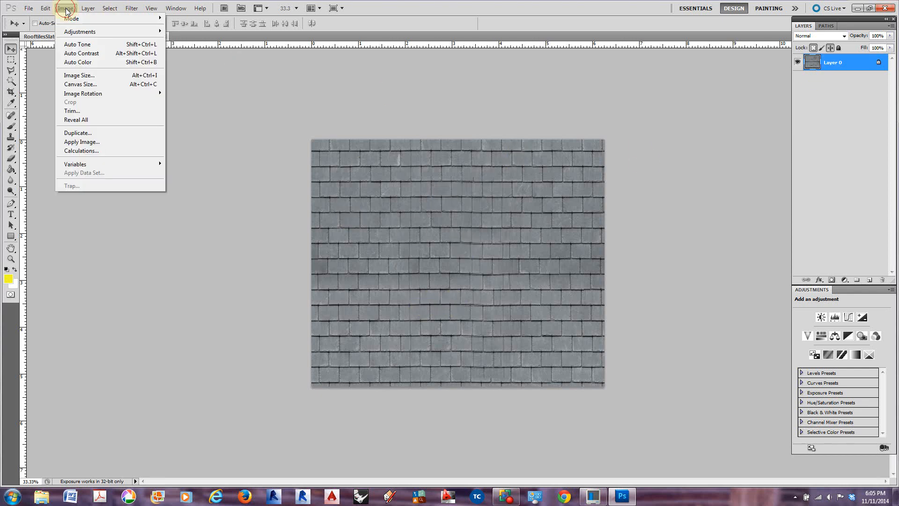
{"action": "left_click", "coordinate": [81, 84]}
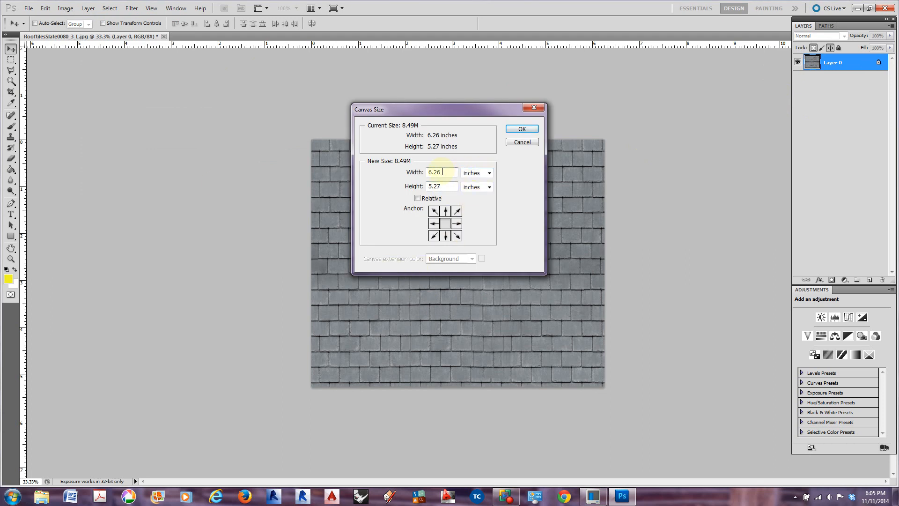
{"action": "left_click", "coordinate": [489, 173]}
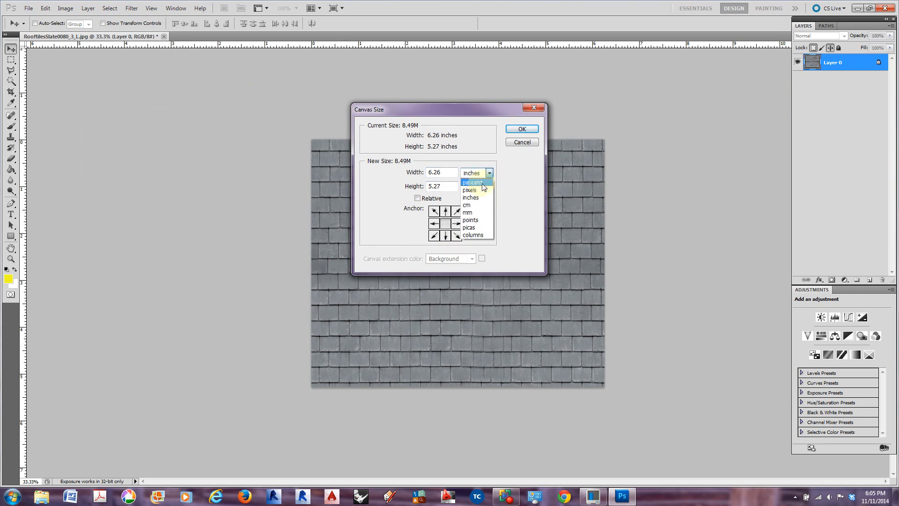
{"action": "left_click", "coordinate": [436, 174]}
{"action": "left_click", "coordinate": [434, 215]}
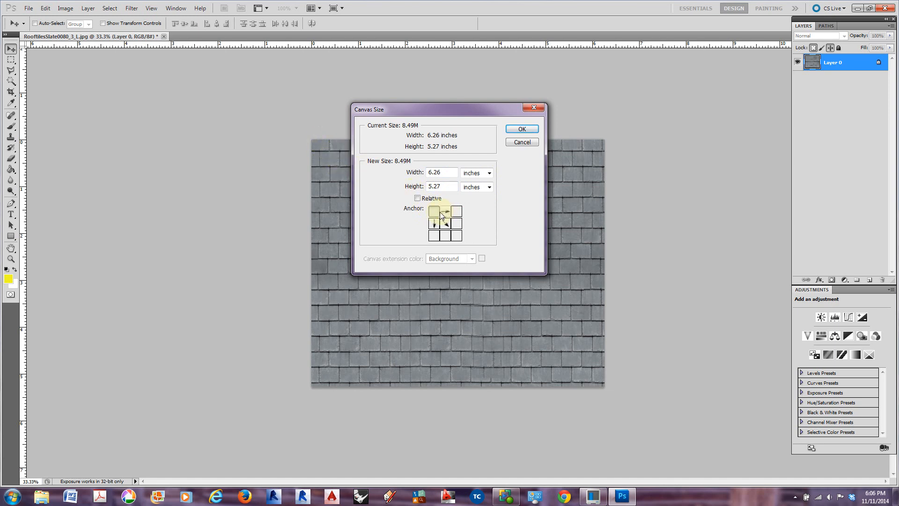
{"action": "left_click_drag", "start_coordinate": [448, 173], "coordinate": [415, 172]}
{"action": "type", "text": "12"}
{"action": "left_click_drag", "start_coordinate": [446, 186], "coordinate": [405, 181]}
{"action": "type", "text": "12"}
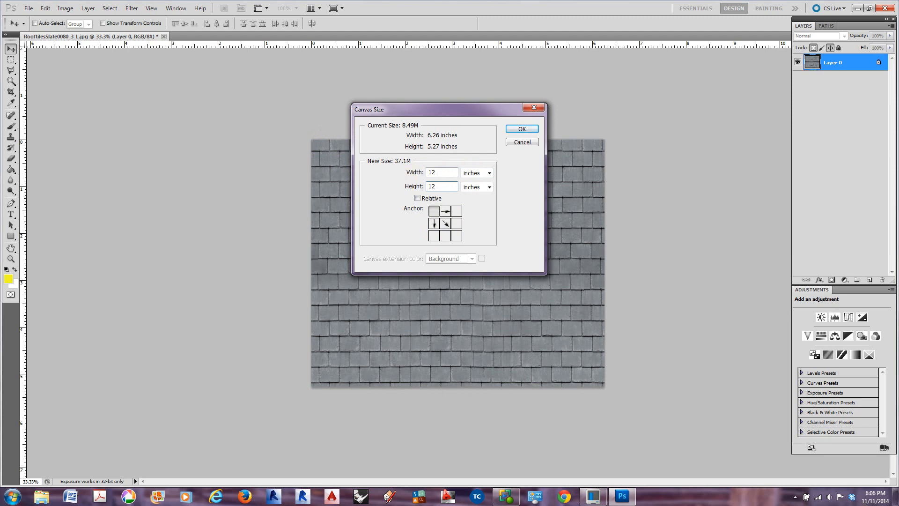
{"action": "key", "text": "Return"}
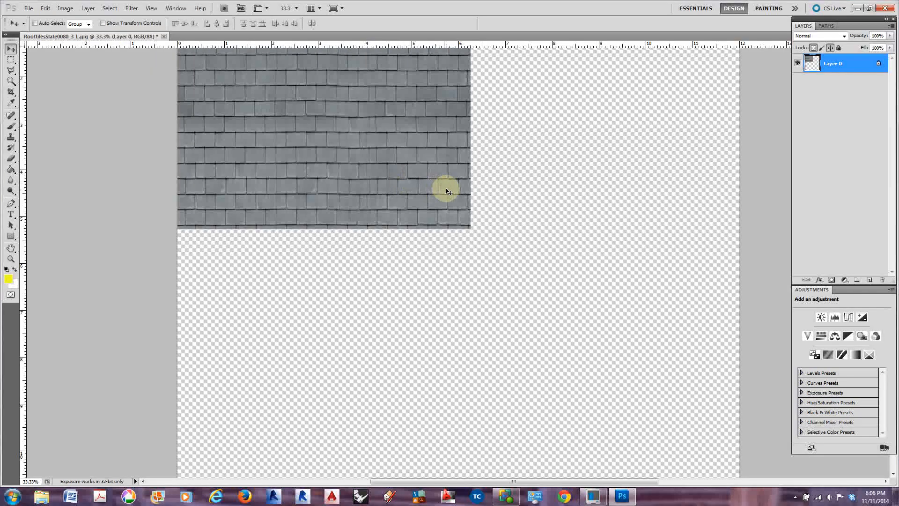
{"action": "key", "text": "ctrl+minus"}
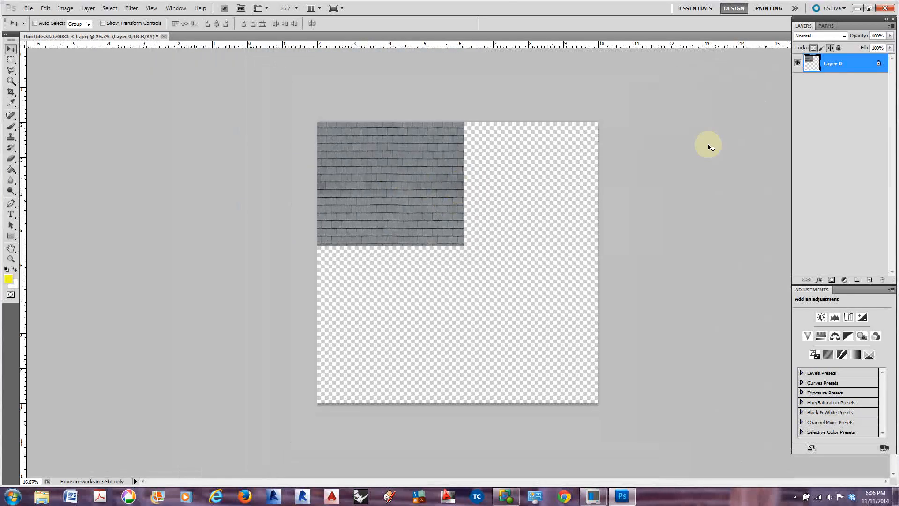
Duplicate Layer 0 within the same document, keeping the suggested copy name
{"action": "right_click", "coordinate": [828, 62]}
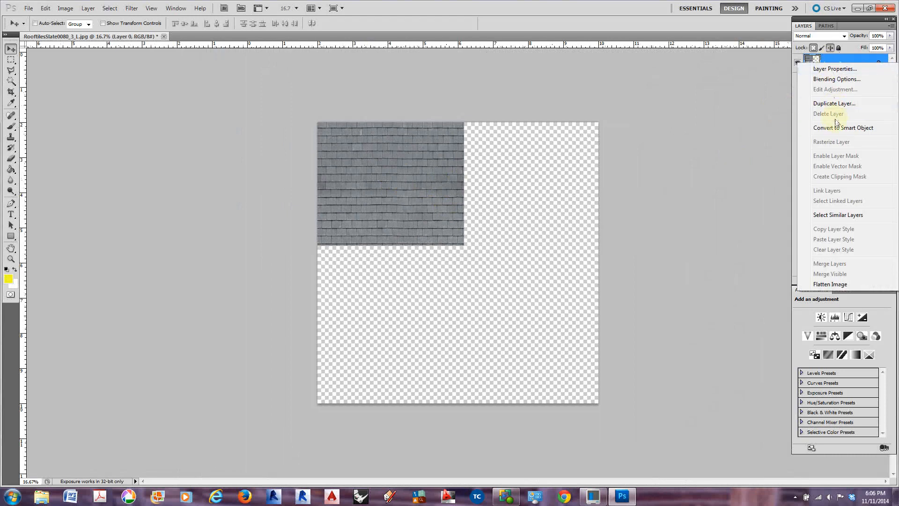
{"action": "left_click", "coordinate": [834, 103]}
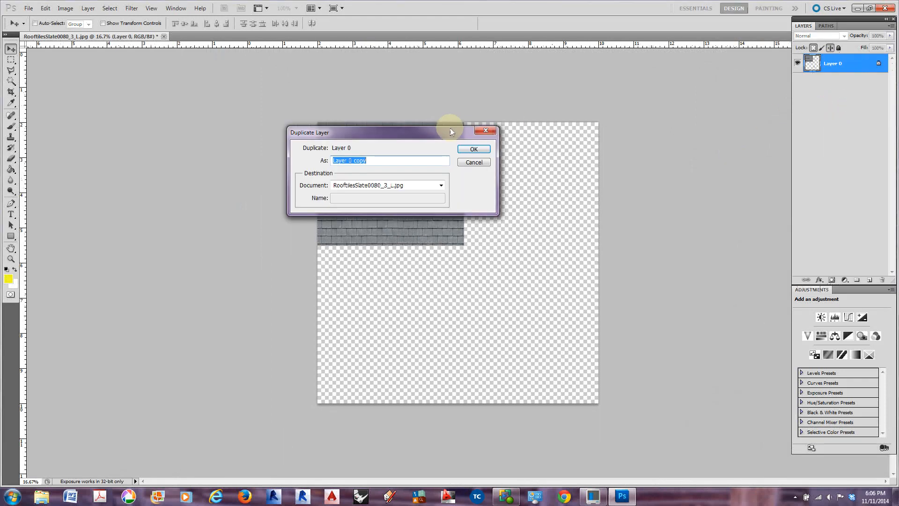
{"action": "left_click", "coordinate": [474, 149]}
Try to move the duplicated tile layer sideways into the empty canvas area
{"action": "left_click", "coordinate": [458, 170]}
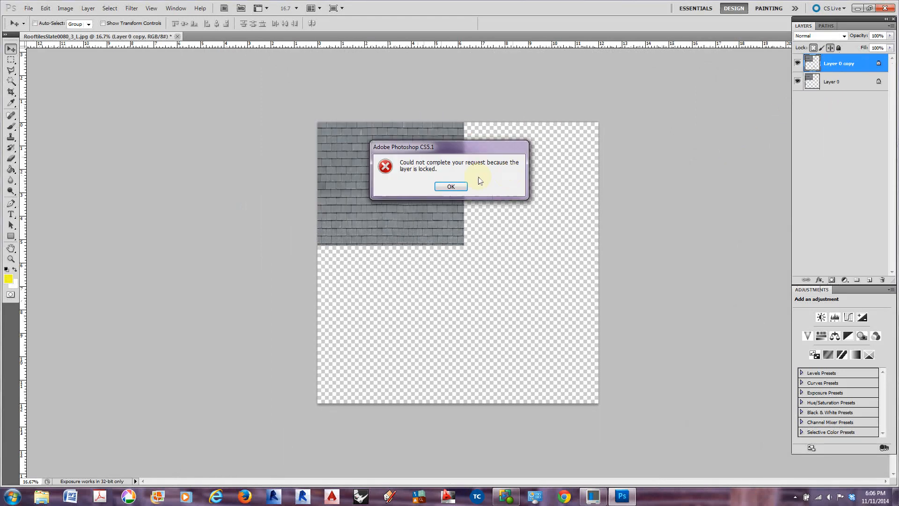
{"action": "left_click", "coordinate": [449, 186]}
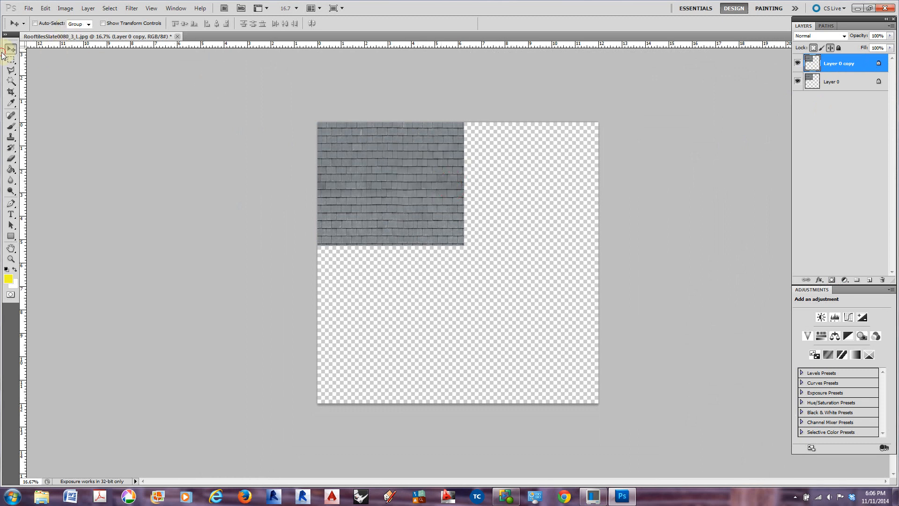
{"action": "left_click_drag", "start_coordinate": [352, 221], "coordinate": [519, 220]}
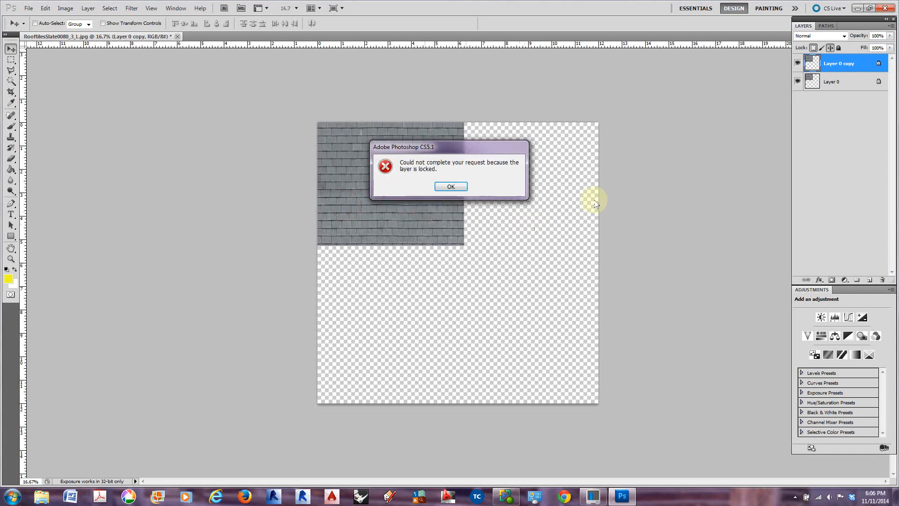
{"action": "left_click", "coordinate": [452, 186]}
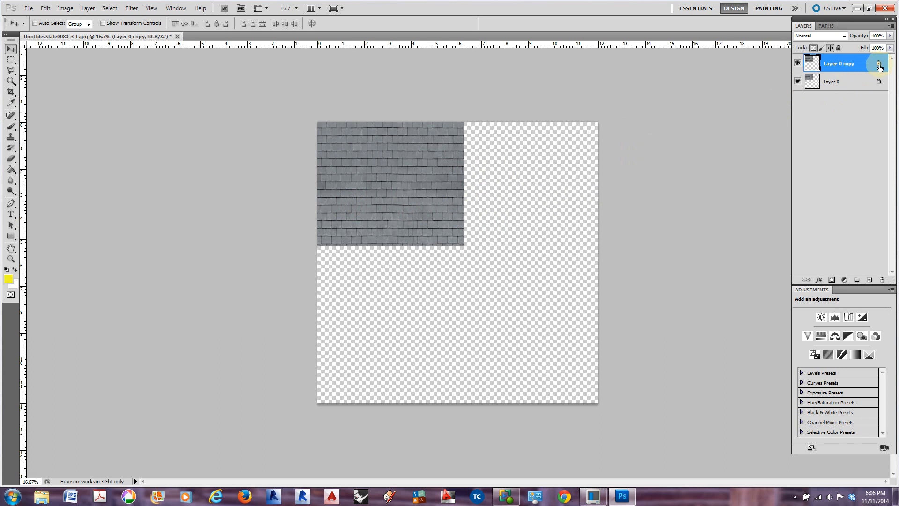
Remove the transparency and position locks from both Layer 0 copy and Layer 0
{"action": "left_click", "coordinate": [839, 48]}
{"action": "left_click", "coordinate": [820, 47]}
{"action": "left_click", "coordinate": [827, 48]}
{"action": "left_click", "coordinate": [822, 48]}
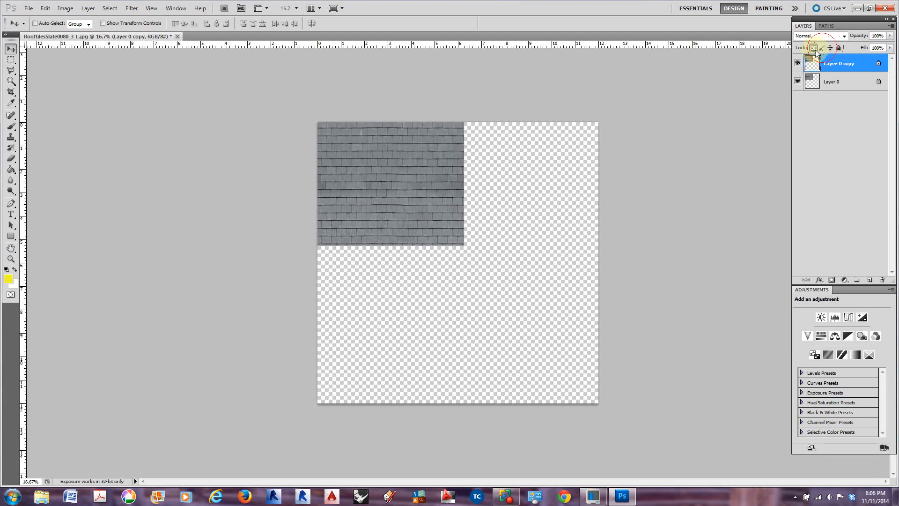
{"action": "left_click", "coordinate": [837, 86]}
{"action": "left_click", "coordinate": [813, 47]}
{"action": "left_click", "coordinate": [831, 47]}
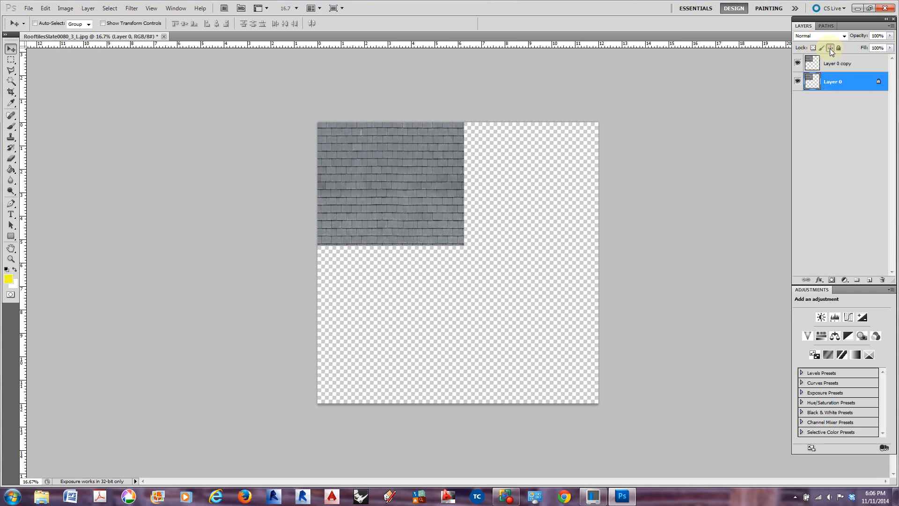
Move Layer 0 copy directly beside the original tiles so the row spans the canvas width
{"action": "left_click", "coordinate": [842, 115]}
{"action": "left_click", "coordinate": [846, 68]}
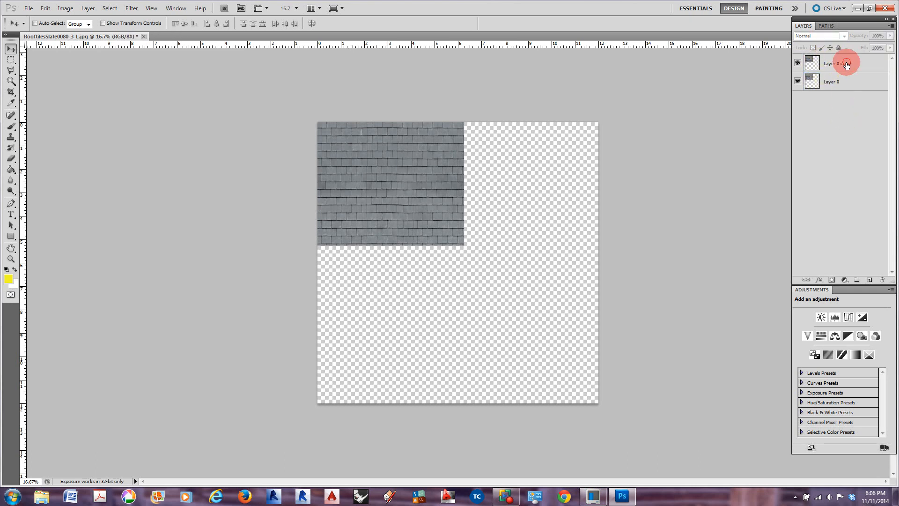
{"action": "left_click", "coordinate": [839, 106]}
{"action": "left_click", "coordinate": [832, 66]}
{"action": "left_click", "coordinate": [382, 142]}
{"action": "left_click_drag", "start_coordinate": [382, 144], "coordinate": [522, 143]}
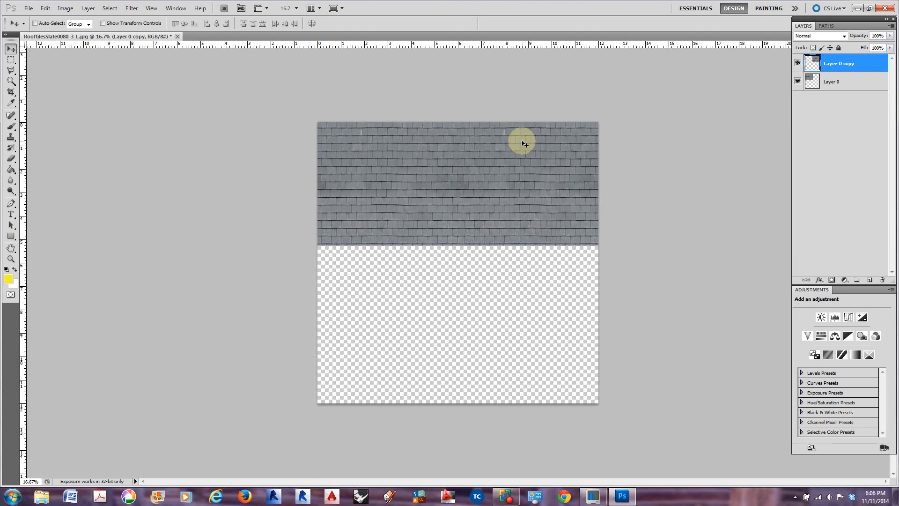
Duplicate Layer 0 and Layer 0 copy together and place the copies directly below the first row of tiles
{"action": "left_click", "coordinate": [842, 80]}
{"action": "right_click", "coordinate": [841, 80]}
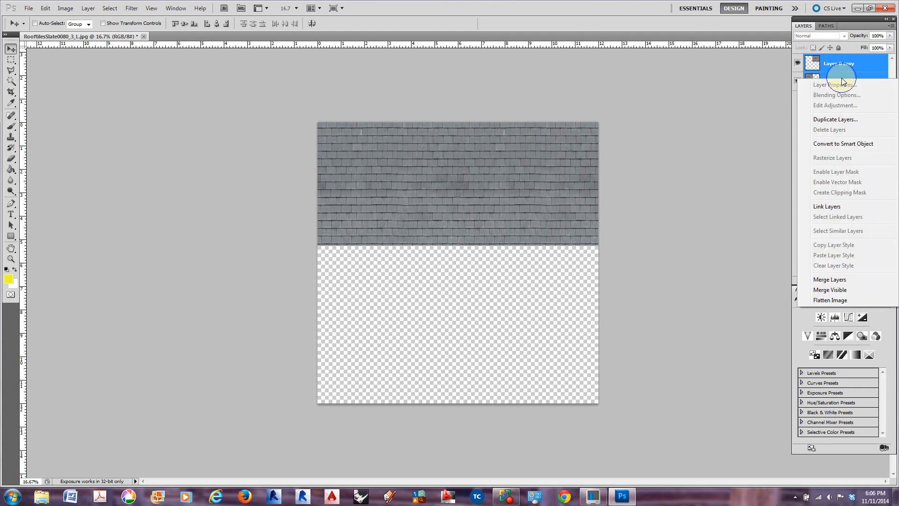
{"action": "left_click", "coordinate": [836, 120]}
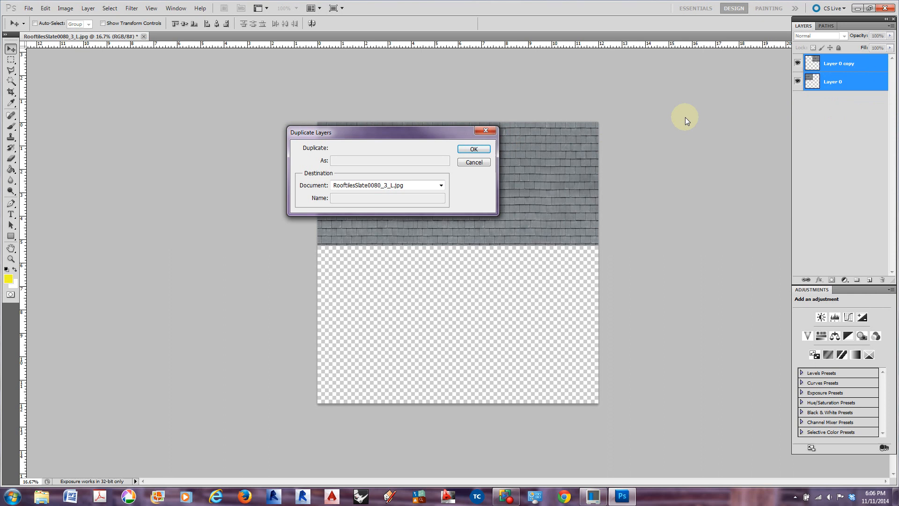
{"action": "left_click", "coordinate": [474, 150]}
{"action": "left_click_drag", "start_coordinate": [498, 186], "coordinate": [498, 315]}
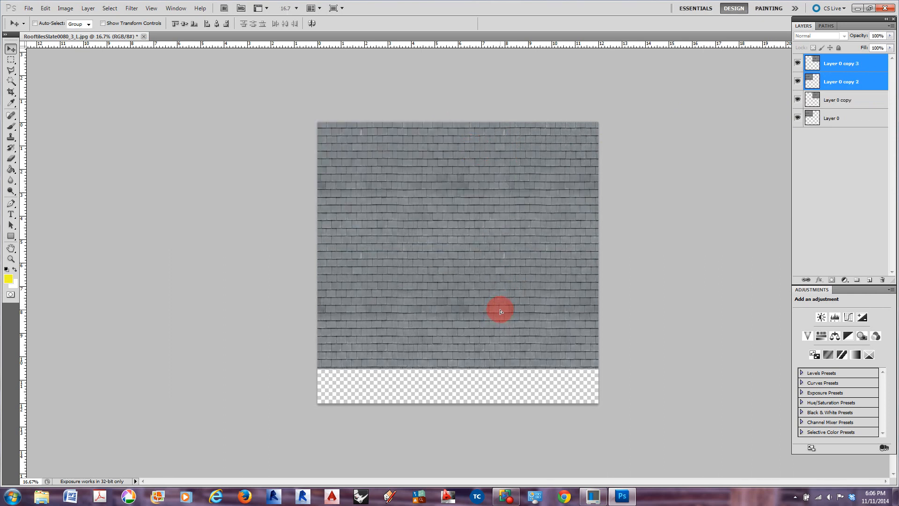
{"action": "left_click_drag", "start_coordinate": [503, 311], "coordinate": [499, 307]}
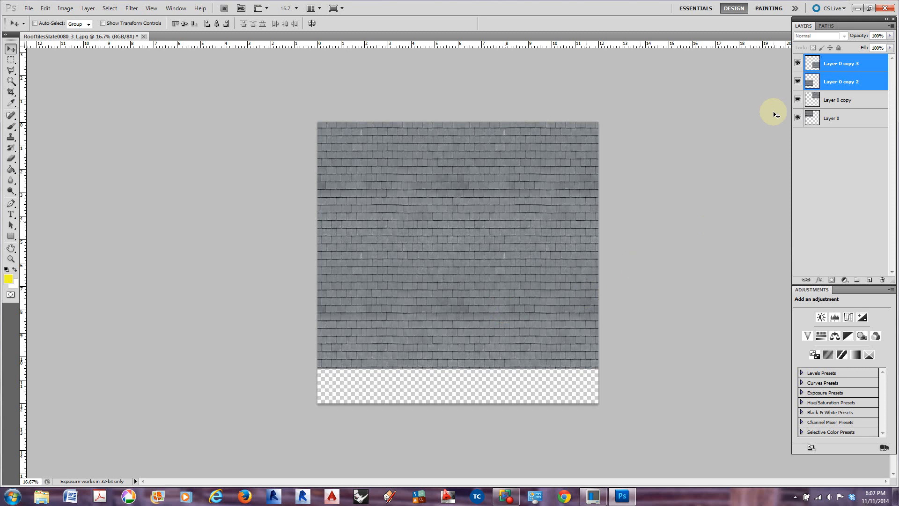
Duplicate the two second-row layers and move the copies down to cover the remaining empty strip of canvas
{"action": "right_click", "coordinate": [847, 73]}
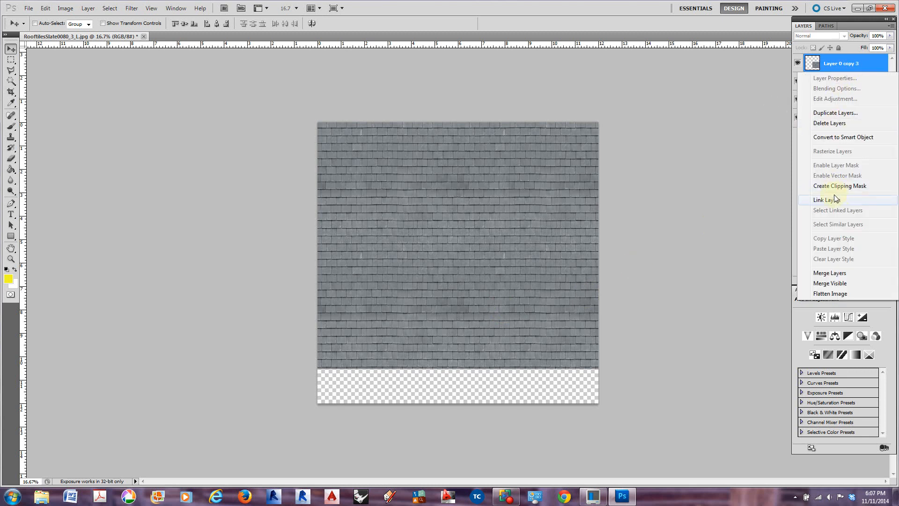
{"action": "left_click", "coordinate": [838, 113]}
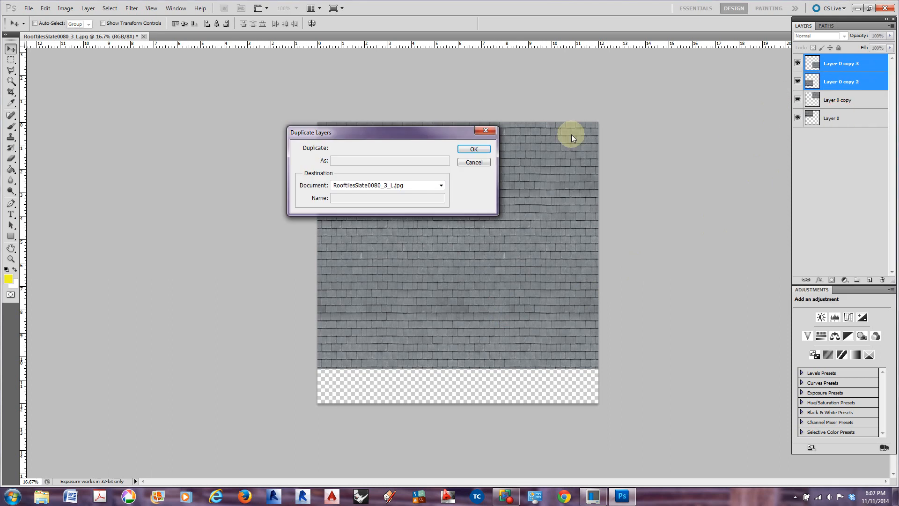
{"action": "left_click", "coordinate": [474, 148]}
{"action": "mouse_move", "coordinate": [481, 289]}
{"action": "left_mouse_down"}
{"action": "mouse_move", "coordinate": [474, 454]}
{"action": "mouse_move", "coordinate": [482, 410]}
{"action": "mouse_move", "coordinate": [474, 412]}
{"action": "left_mouse_up"}
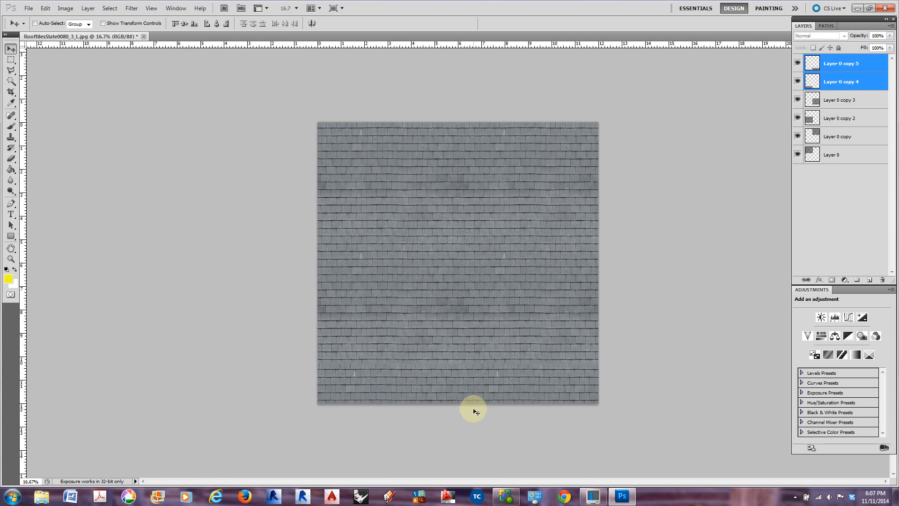
Nudge the two third-row layers vertically to line up their tile courses with the row above
{"action": "key", "text": "shift+Down"}
{"action": "key", "text": "shift+Down"}
{"action": "key", "text": "shift+Down"}
{"action": "key", "text": "shift+Down"}
{"action": "key", "text": "shift+Down"}
{"action": "key", "text": "shift+Down"}
{"action": "key", "text": "shift+Down"}
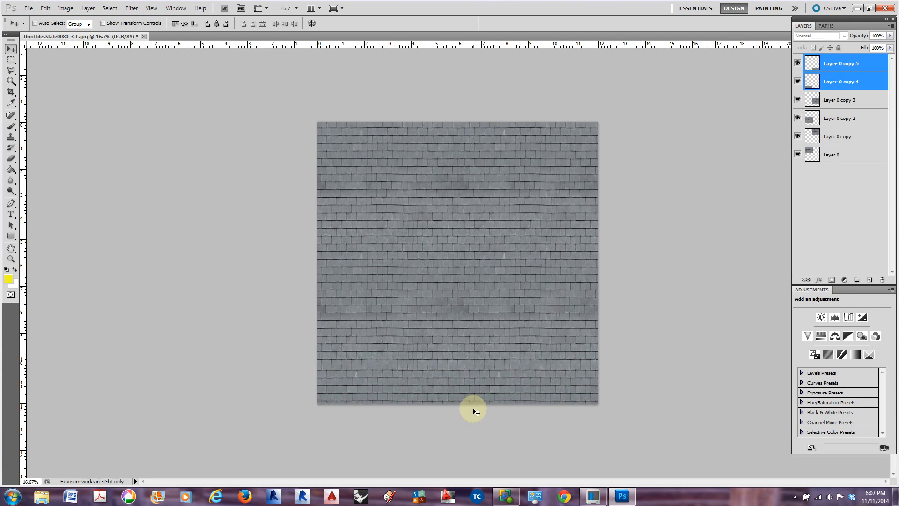
{"action": "key", "text": "shift+Down"}
{"action": "key", "text": "shift+Up"}
{"action": "key", "text": "shift+Up"}
{"action": "key", "text": "Up"}
{"action": "key", "text": "Up"}
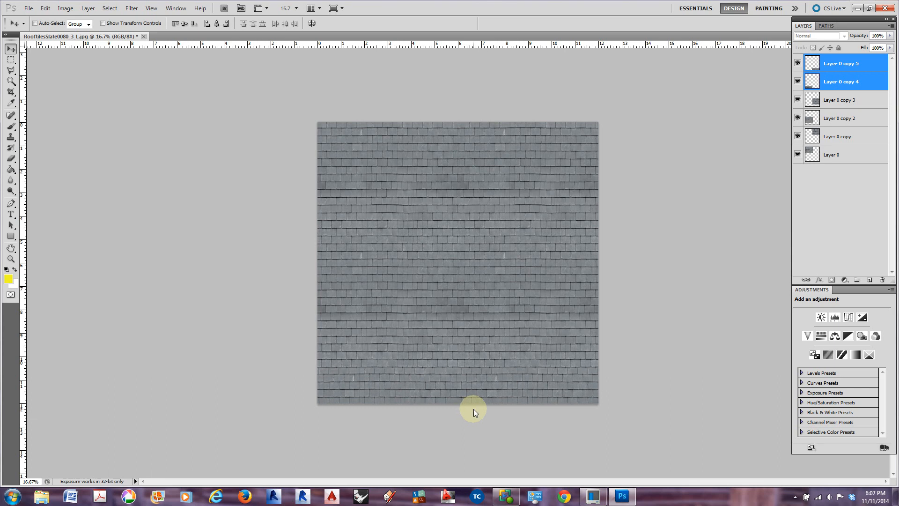
Nudge the two third-row layers sideways and upward to align their tiles with the second row
{"action": "key", "text": "shift+Right"}
{"action": "key", "text": "shift+Right"}
{"action": "key", "text": "shift+Right"}
{"action": "key", "text": "shift+Up"}
{"action": "key", "text": "shift+Up"}
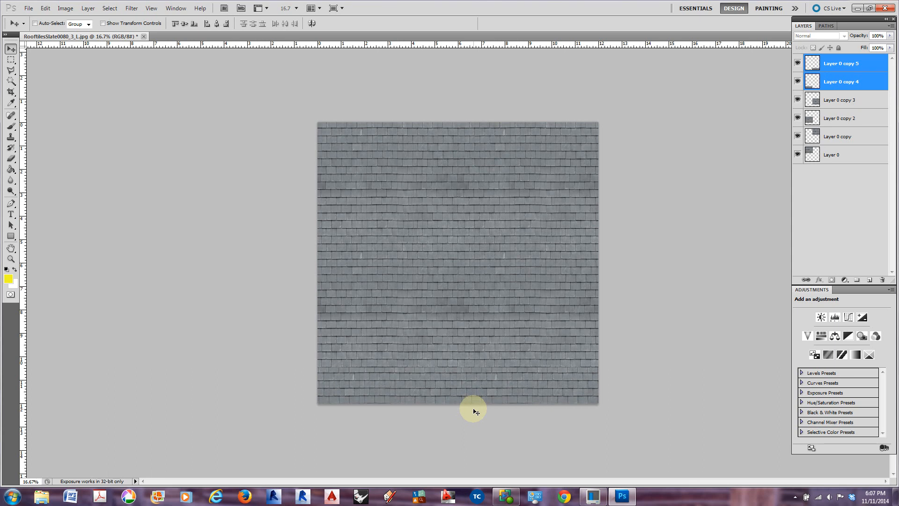
{"action": "key", "text": "shift+Left"}
{"action": "key", "text": "shift+Left"}
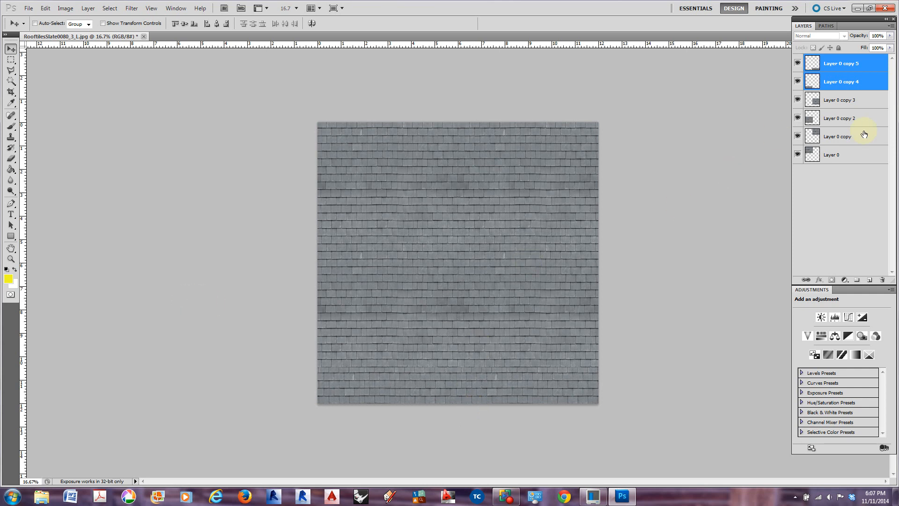
Merge all six tile layers, from Layer 0 to Layer 0 copy 5, into a single layer
{"action": "left_click", "coordinate": [849, 154], "text": "shift"}
{"action": "left_click", "coordinate": [846, 62]}
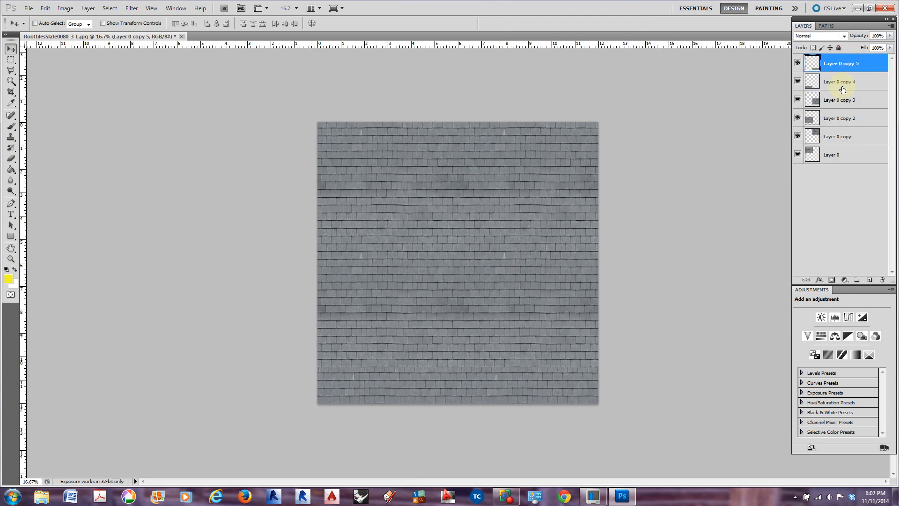
{"action": "left_click", "coordinate": [846, 154], "text": "shift"}
{"action": "right_click", "coordinate": [842, 157]}
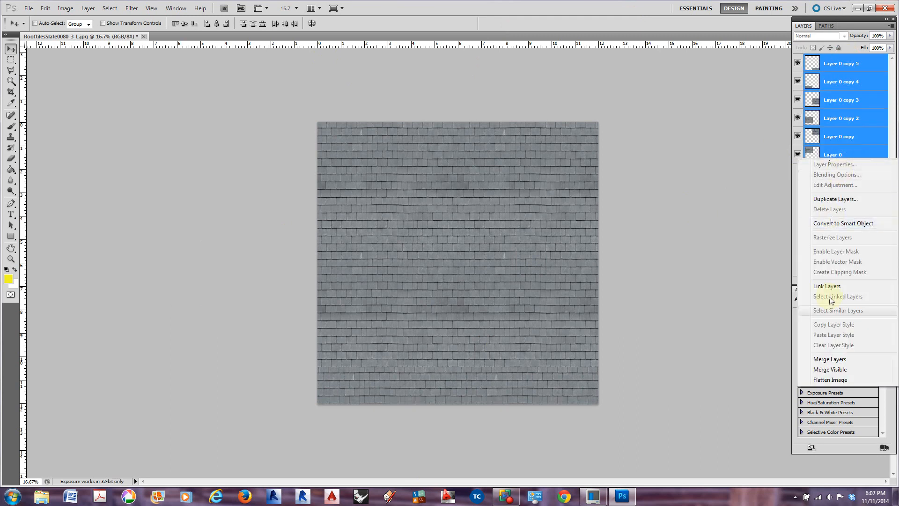
{"action": "left_click", "coordinate": [832, 360]}
{"action": "mouse_move", "coordinate": [457, 275]}
{"action": "left_mouse_down"}
{"action": "mouse_move", "coordinate": [453, 210]}
{"action": "mouse_move", "coordinate": [482, 184]}
{"action": "mouse_move", "coordinate": [401, 310]}
{"action": "mouse_move", "coordinate": [469, 254]}
{"action": "mouse_move", "coordinate": [445, 203]}
{"action": "mouse_move", "coordinate": [453, 261]}
{"action": "left_mouse_up"}
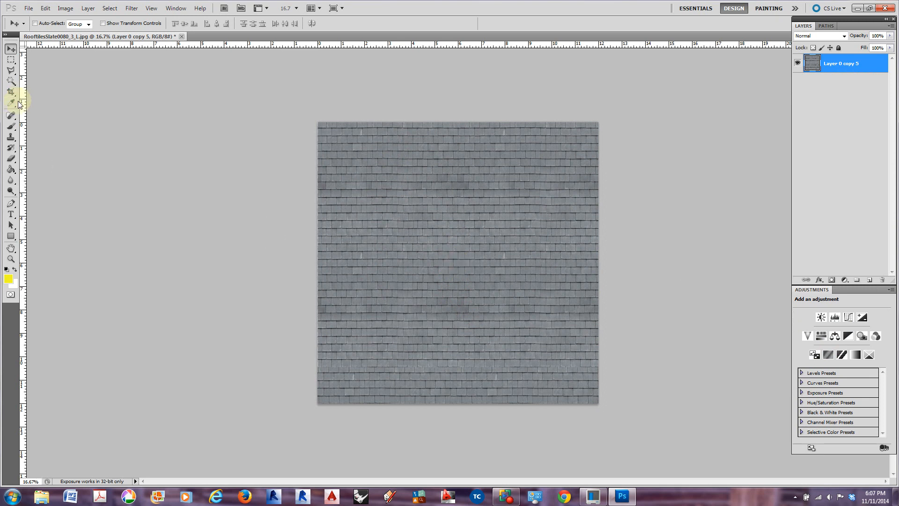
Crop the image to the full canvas bounds to discard the tile pixels lying outside it
{"action": "left_click", "coordinate": [11, 91]}
{"action": "left_click_drag", "start_coordinate": [302, 134], "coordinate": [626, 434]}
{"action": "key", "text": "Return"}
{"action": "left_click_drag", "start_coordinate": [481, 280], "coordinate": [476, 248]}
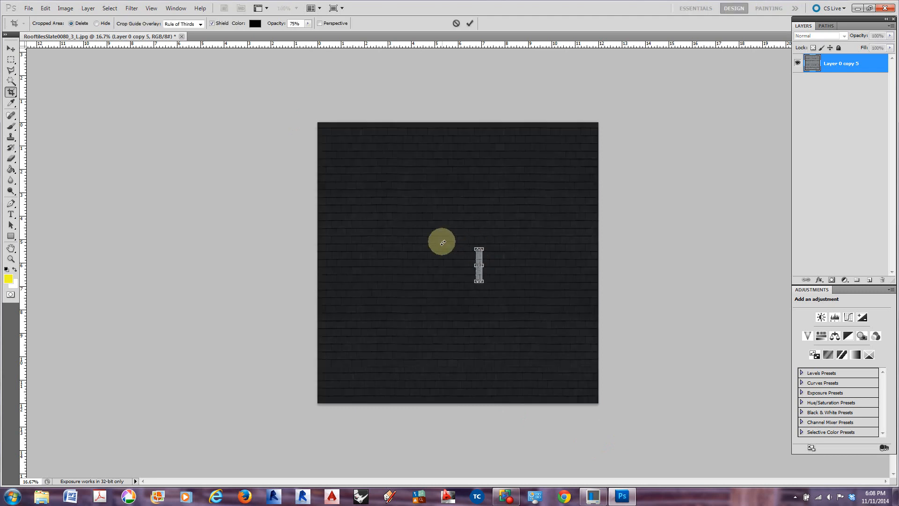
{"action": "key", "text": "Escape"}
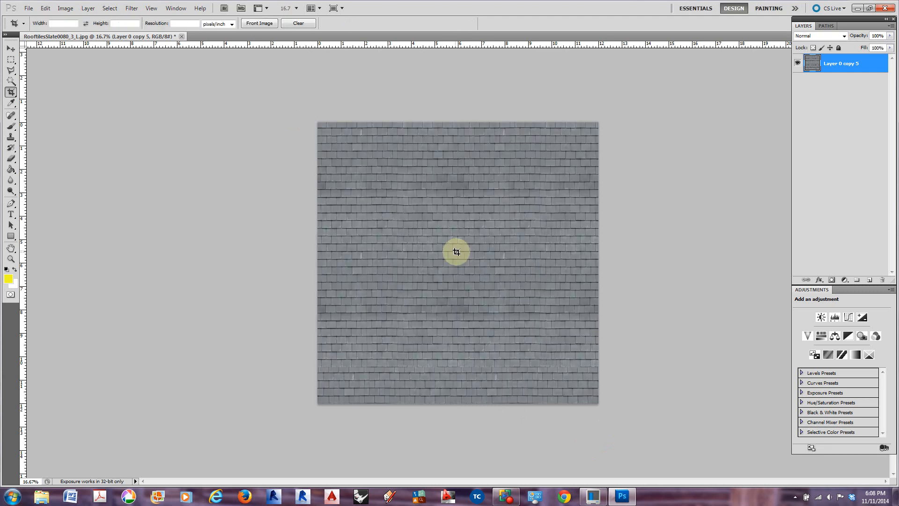
{"action": "left_click", "coordinate": [14, 48]}
{"action": "mouse_move", "coordinate": [468, 299]}
{"action": "left_mouse_down"}
{"action": "mouse_move", "coordinate": [468, 243]}
{"action": "mouse_move", "coordinate": [487, 320]}
{"action": "mouse_move", "coordinate": [459, 303]}
{"action": "mouse_move", "coordinate": [469, 303]}
{"action": "left_mouse_up"}
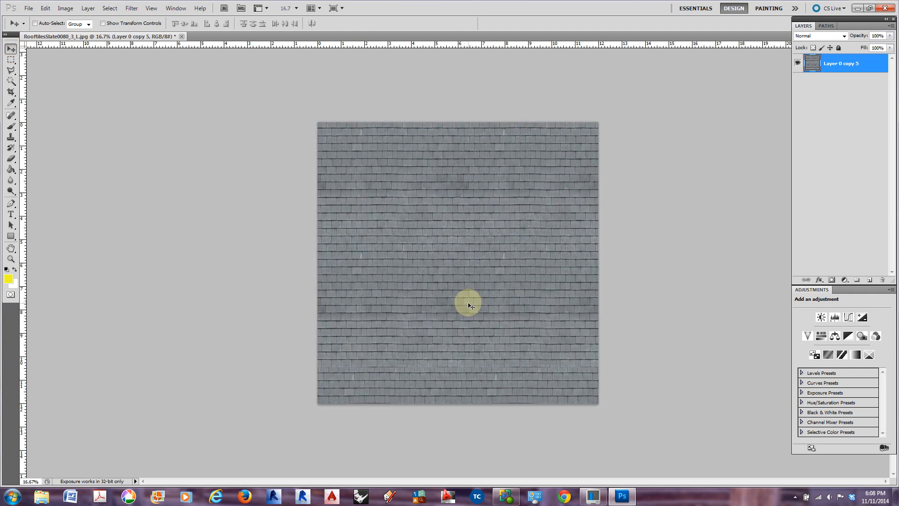
{"action": "mouse_move", "coordinate": [407, 262]}
{"action": "left_mouse_down"}
{"action": "mouse_move", "coordinate": [401, 226]}
{"action": "mouse_move", "coordinate": [412, 266]}
{"action": "left_mouse_up"}
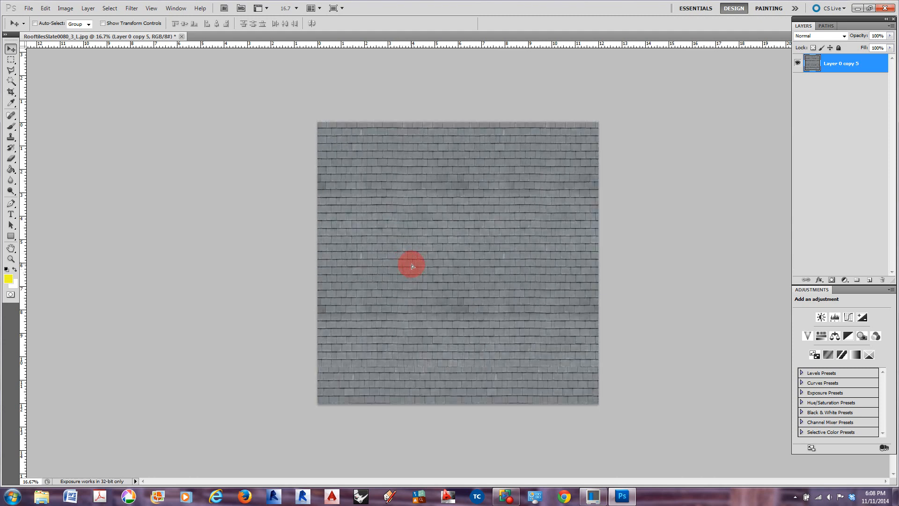
Apply the Offset filter to the merged layer with +3832 px horizontal, +807 px vertical and Wrap Around
{"action": "left_click", "coordinate": [131, 9]}
{"action": "mouse_move", "coordinate": [165, 191]}
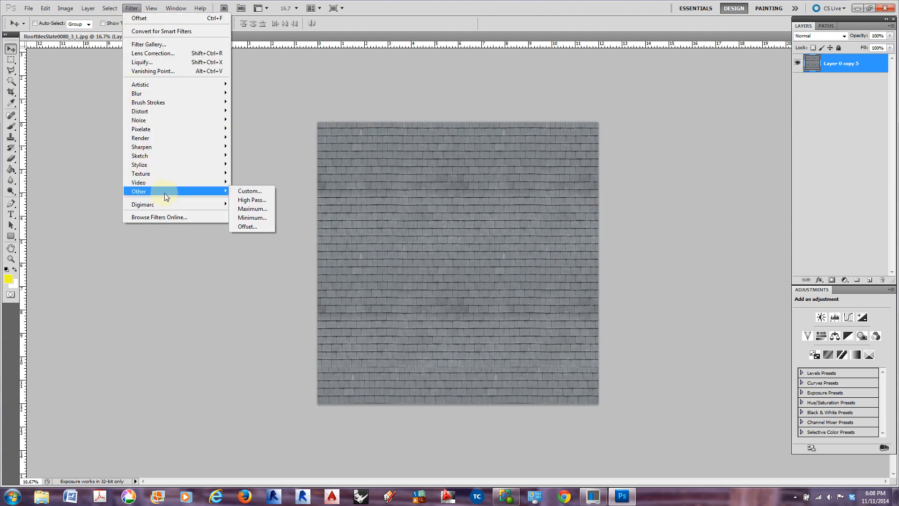
{"action": "left_click", "coordinate": [248, 227]}
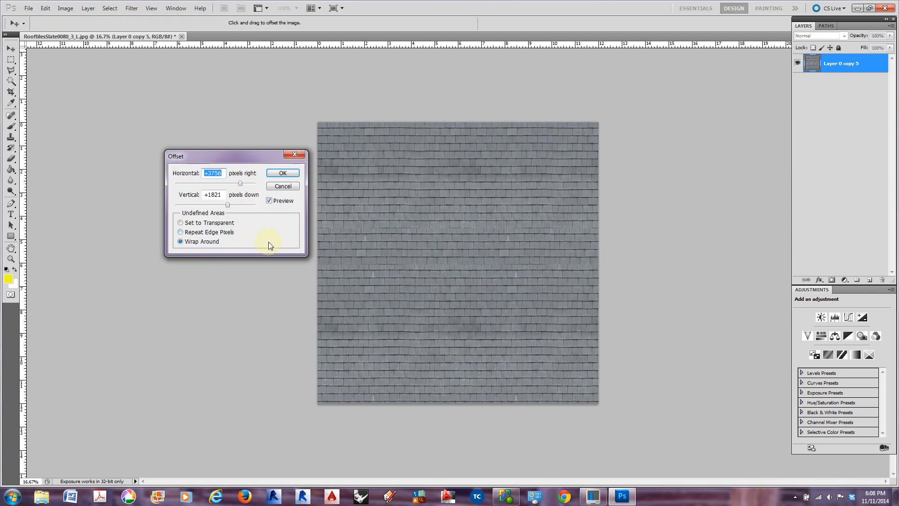
{"action": "left_click_drag", "start_coordinate": [240, 185], "coordinate": [242, 184]}
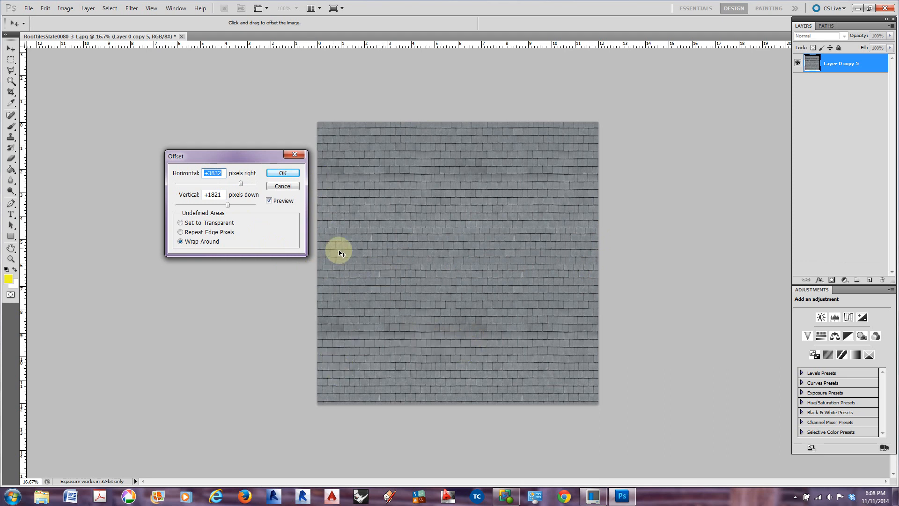
{"action": "left_click_drag", "start_coordinate": [227, 205], "coordinate": [221, 205]}
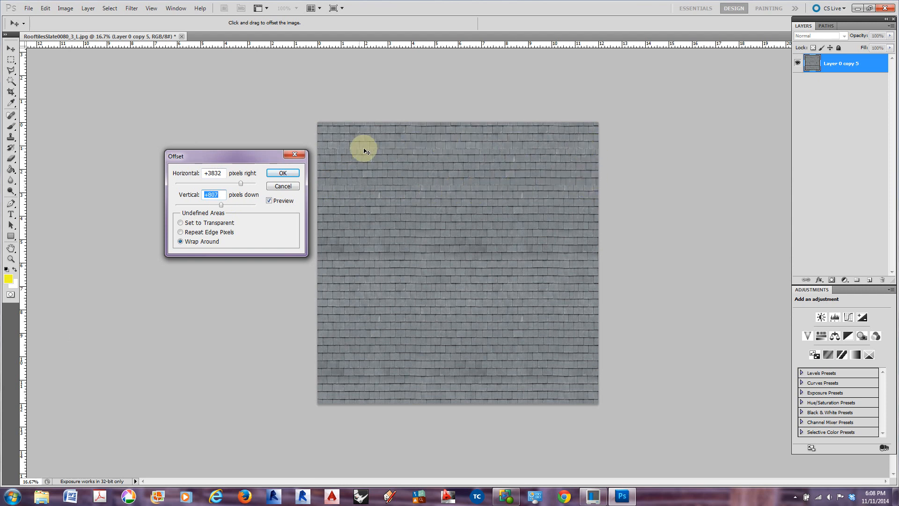
{"action": "left_click", "coordinate": [283, 173]}
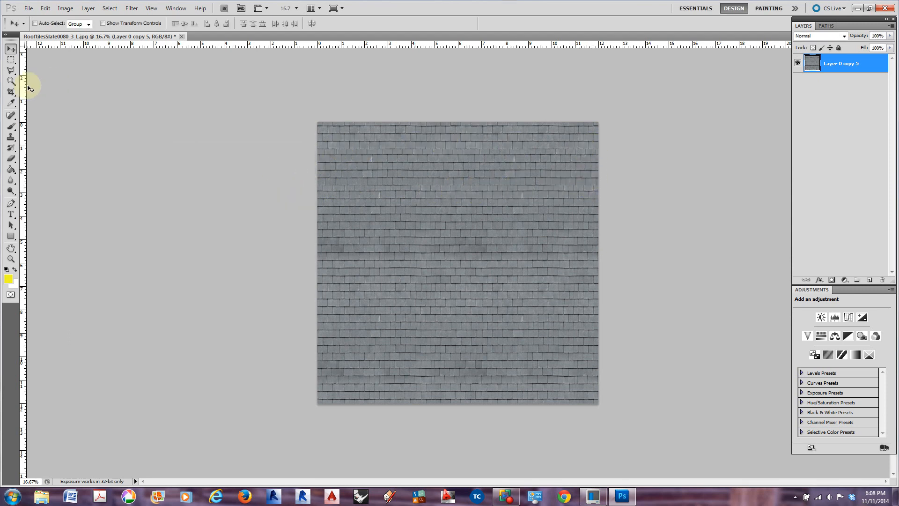
Clone clean tile courses across the full-width seam in the upper part of the texture with the 500 px Clone Stamp
{"action": "left_click", "coordinate": [11, 137]}
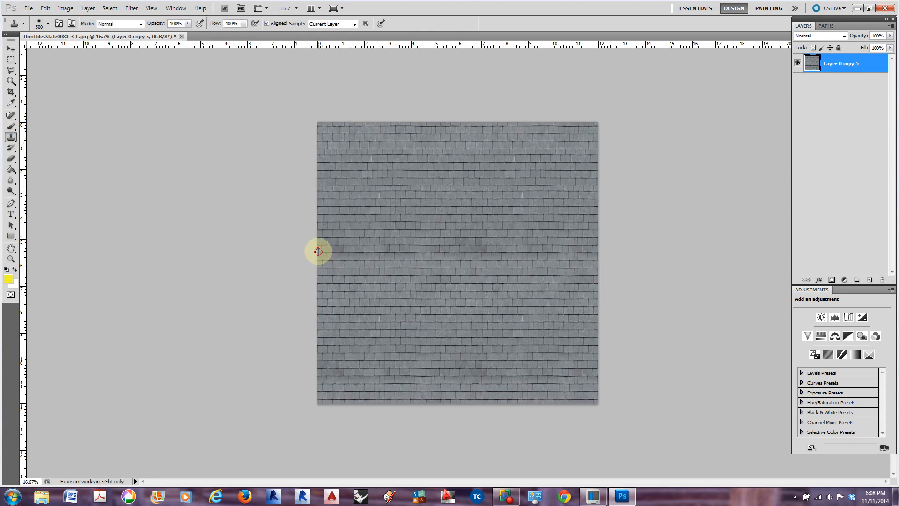
{"action": "left_click_drag", "start_coordinate": [317, 185], "coordinate": [634, 190]}
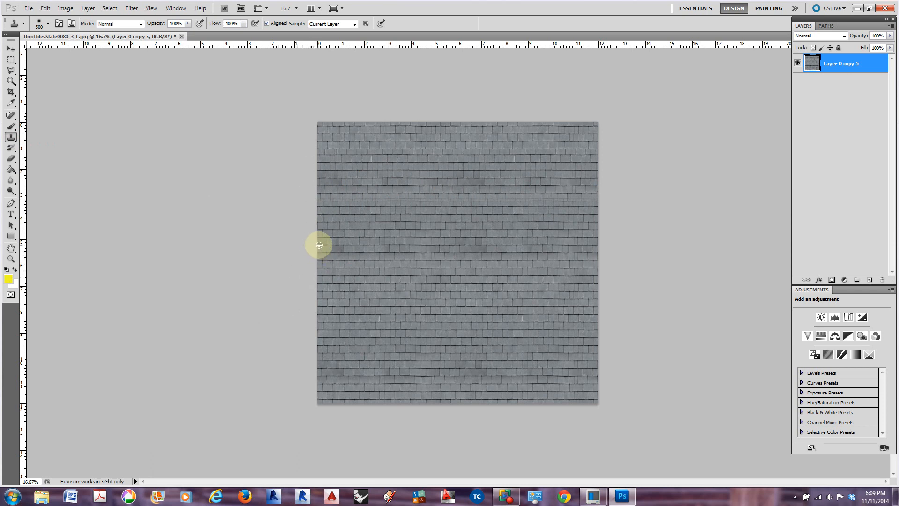
{"action": "left_click", "coordinate": [319, 245], "text": "alt"}
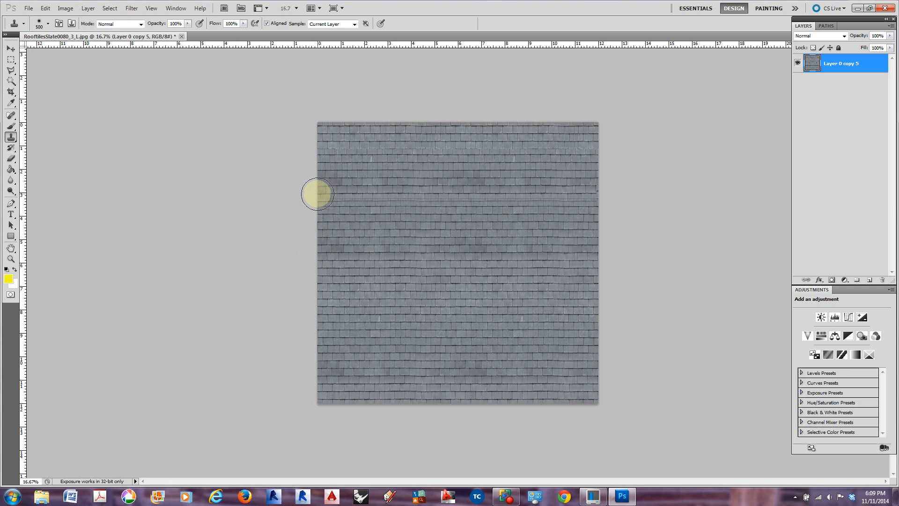
{"action": "left_click_drag", "start_coordinate": [319, 194], "coordinate": [638, 197]}
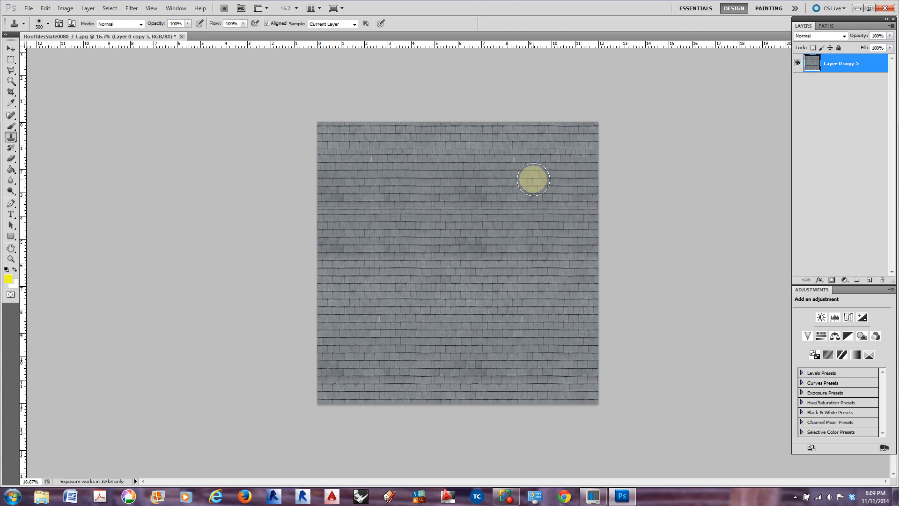
{"action": "left_click", "coordinate": [514, 223]}
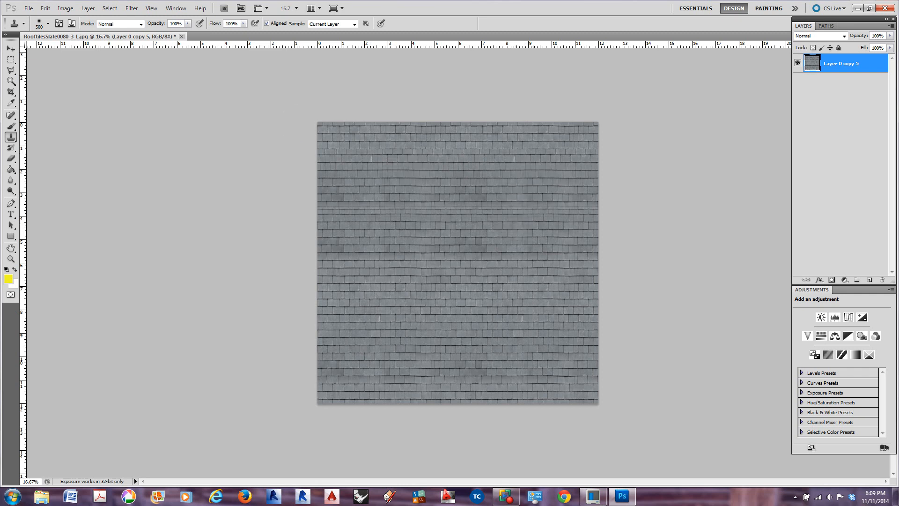
{"action": "left_click", "coordinate": [132, 8]}
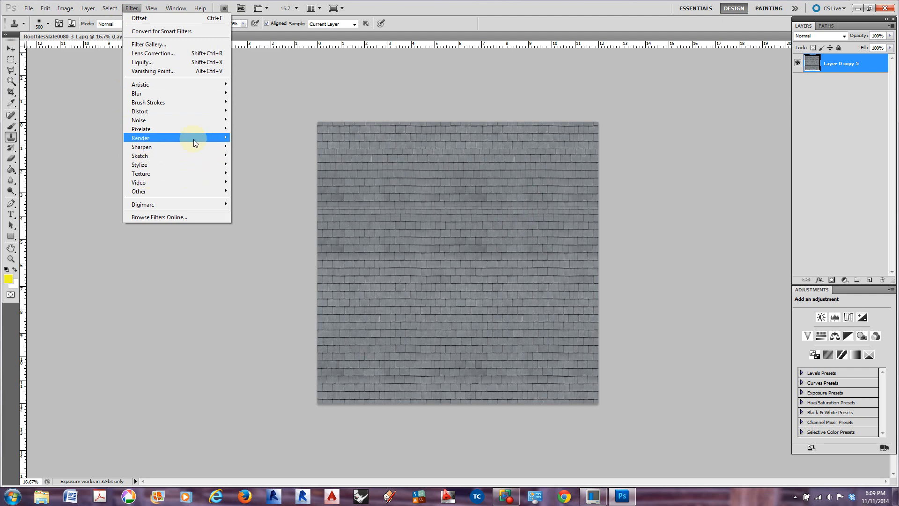
{"action": "mouse_move", "coordinate": [193, 139]}
{"action": "mouse_move", "coordinate": [183, 191]}
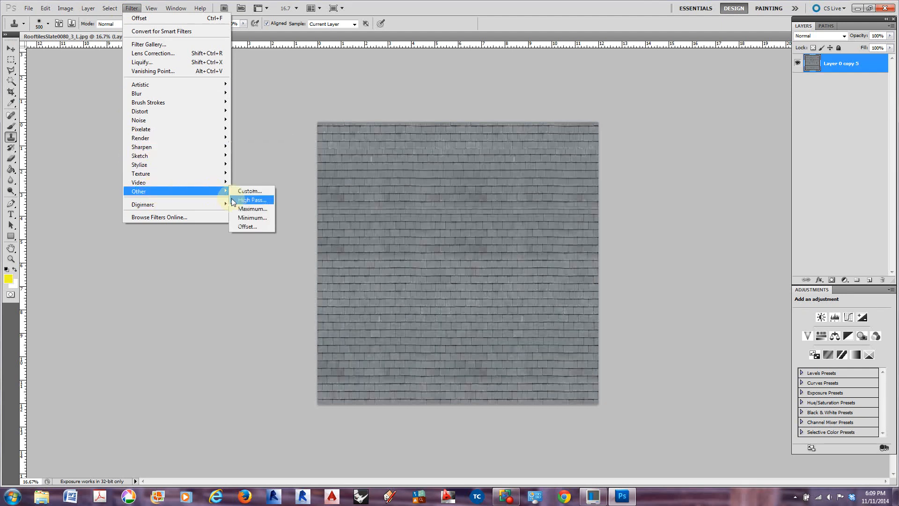
{"action": "left_click", "coordinate": [244, 226]}
{"action": "left_click_drag", "start_coordinate": [261, 154], "coordinate": [269, 144]}
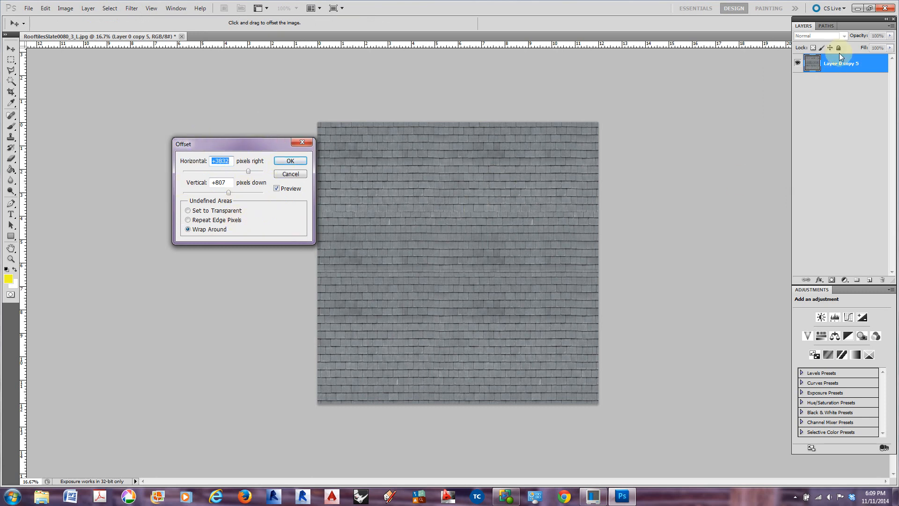
{"action": "left_click_drag", "start_coordinate": [839, 25], "coordinate": [653, 36]}
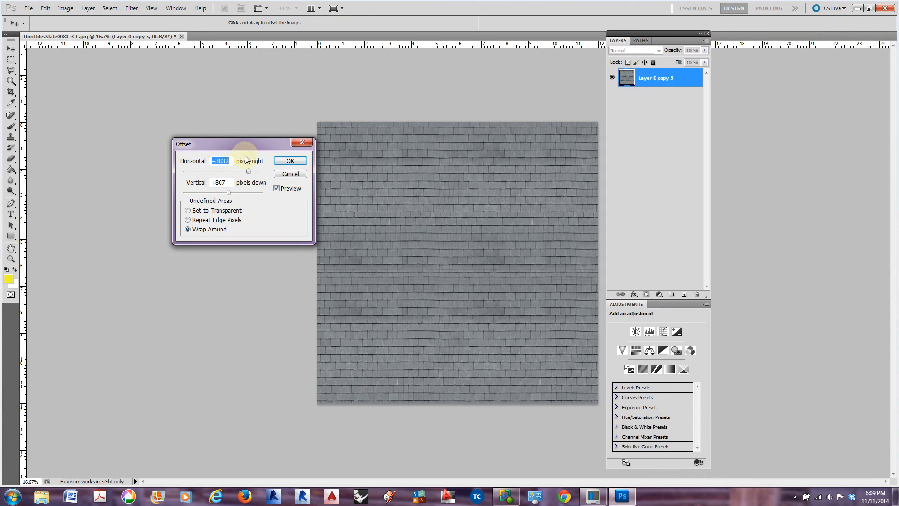
{"action": "left_click", "coordinate": [291, 174]}
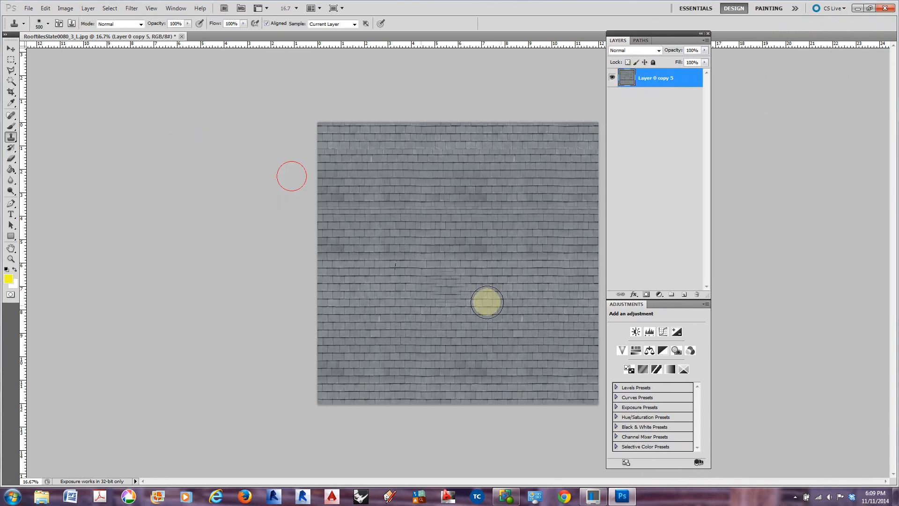
Add a Brightness/Contrast adjustment layer with brightness -57 and contrast 47
{"action": "left_click", "coordinate": [635, 333]}
{"action": "left_click_drag", "start_coordinate": [656, 335], "coordinate": [670, 358]}
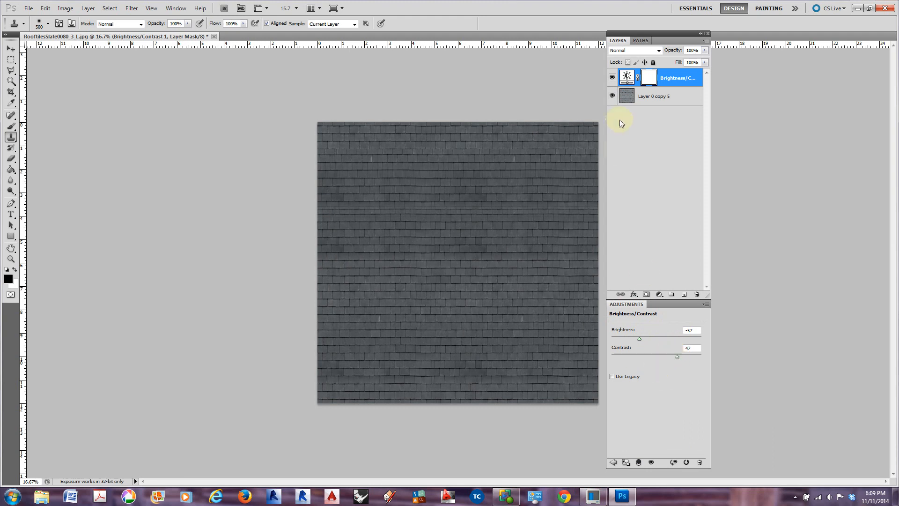
Open the Offset filter settings and capture them with the canvas and layers area using the Snipping Tool
{"action": "left_click", "coordinate": [132, 9]}
{"action": "mouse_move", "coordinate": [154, 192]}
{"action": "left_click", "coordinate": [270, 226]}
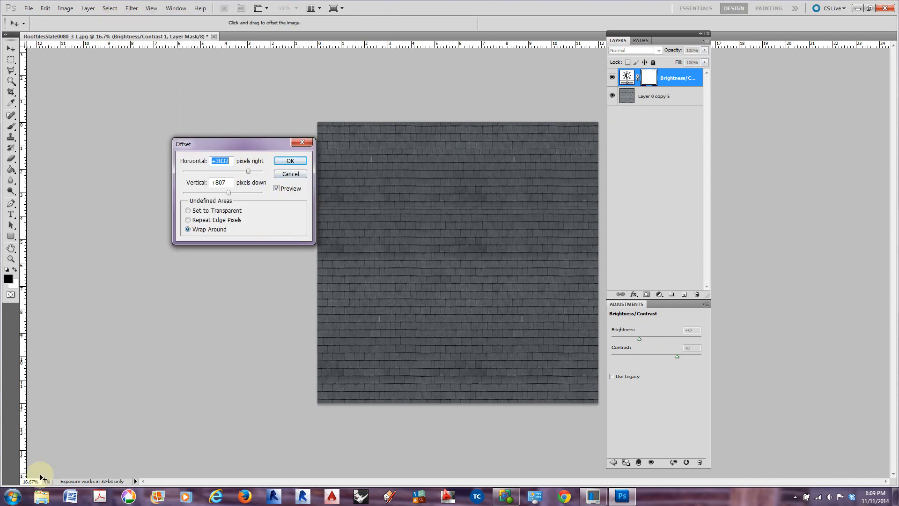
{"action": "left_click", "coordinate": [13, 496]}
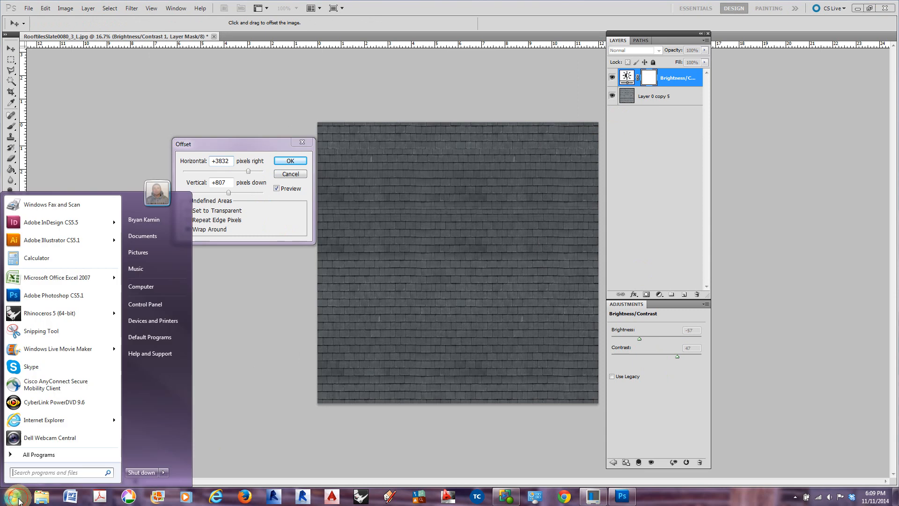
{"action": "left_click", "coordinate": [63, 332]}
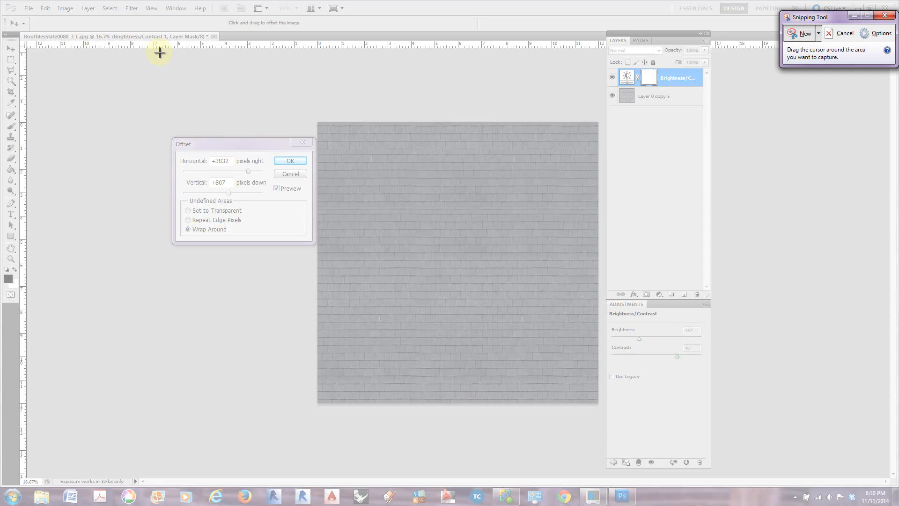
{"action": "left_click_drag", "start_coordinate": [161, 52], "coordinate": [719, 429]}
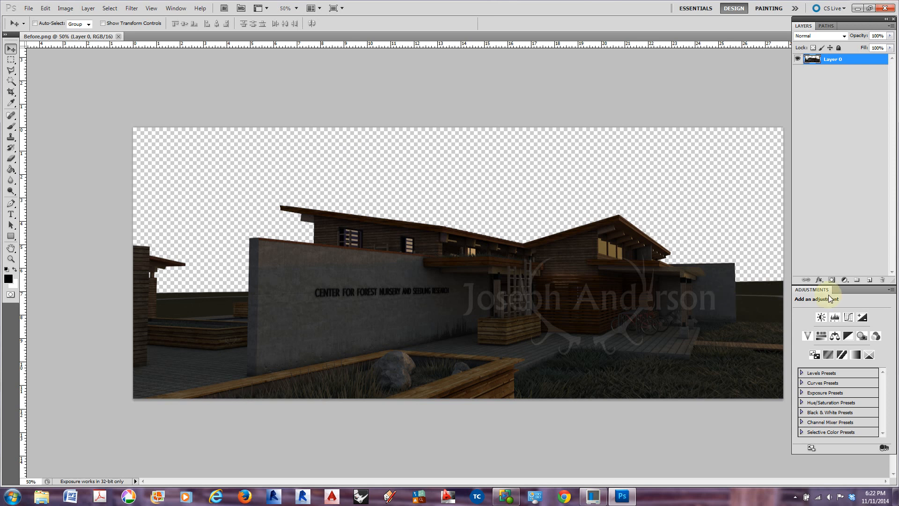
Lengthen the layer list area and create three new layer groups above Layer 0 in Before.png
{"action": "left_click_drag", "start_coordinate": [849, 286], "coordinate": [843, 331]}
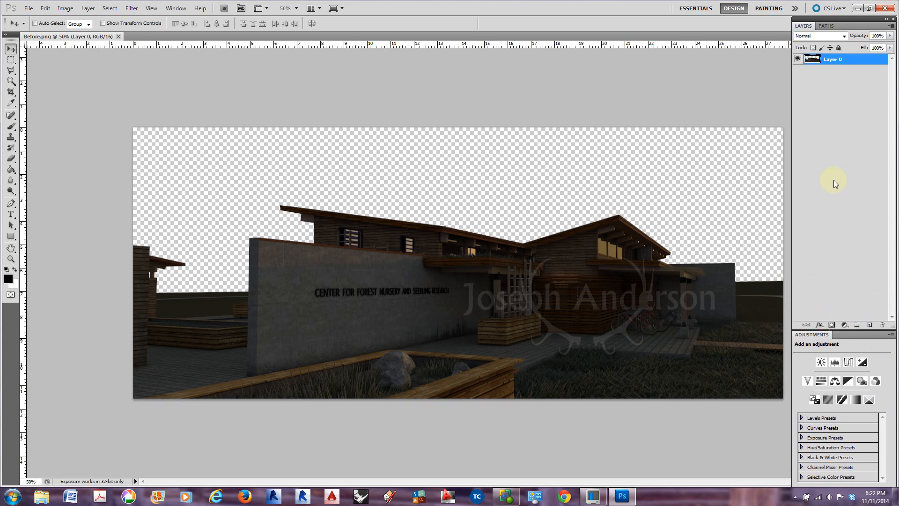
{"action": "left_click", "coordinate": [857, 327]}
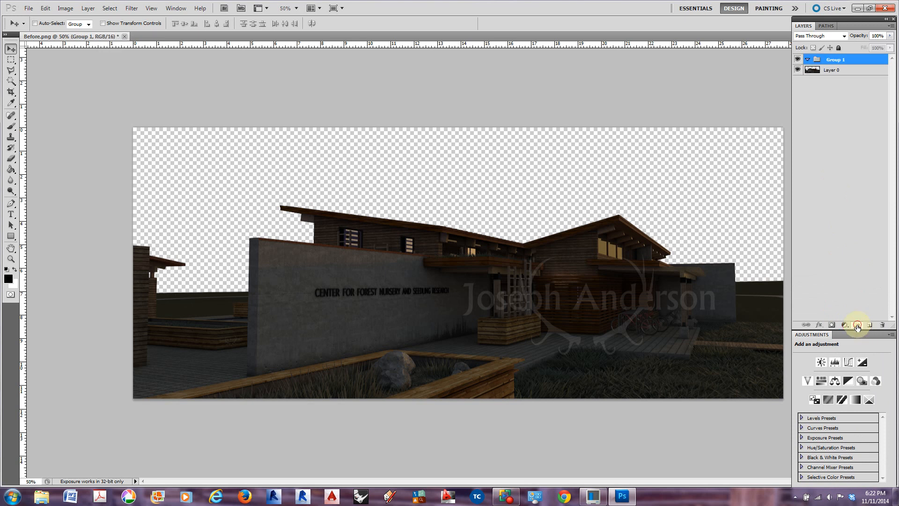
{"action": "left_click", "coordinate": [857, 326]}
{"action": "left_click", "coordinate": [857, 326]}
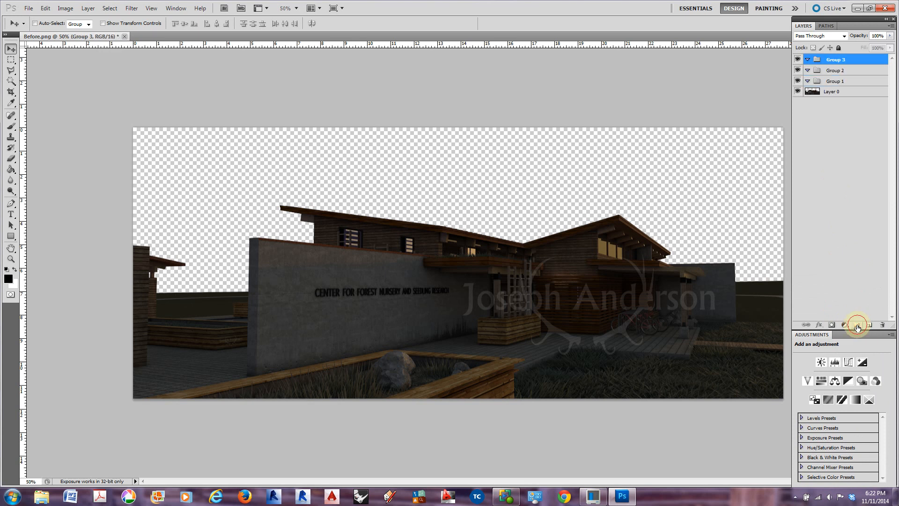
Rename Group 1 as Background and Group 2 as Image
{"action": "double_click", "coordinate": [838, 81]}
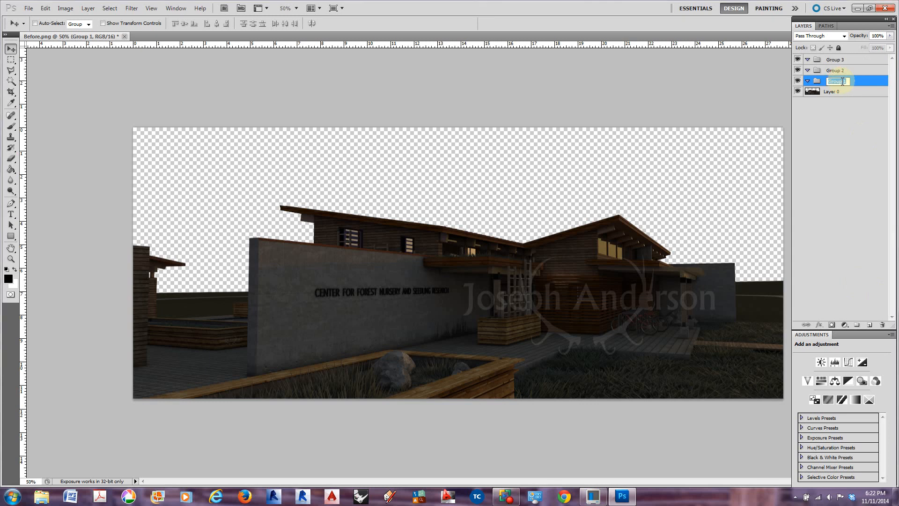
{"action": "type", "text": "Background"}
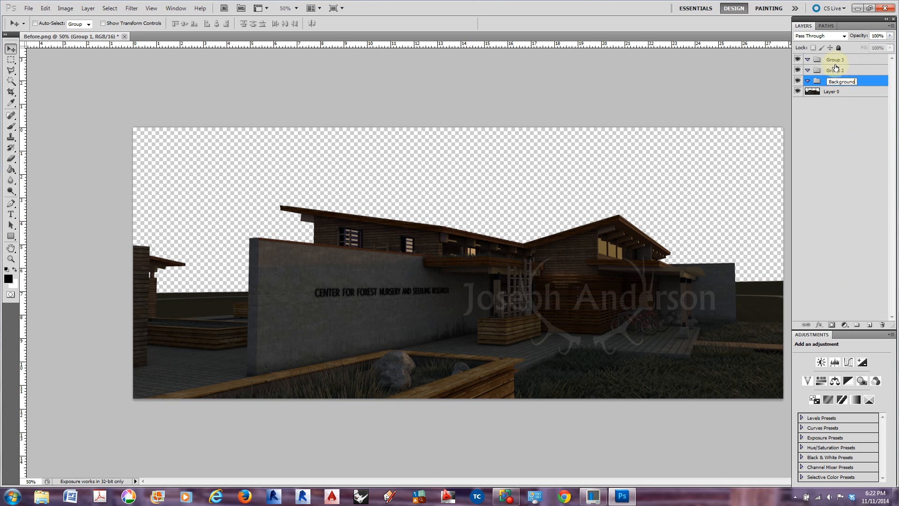
{"action": "double_click", "coordinate": [838, 70]}
{"action": "type", "text": "Image"}
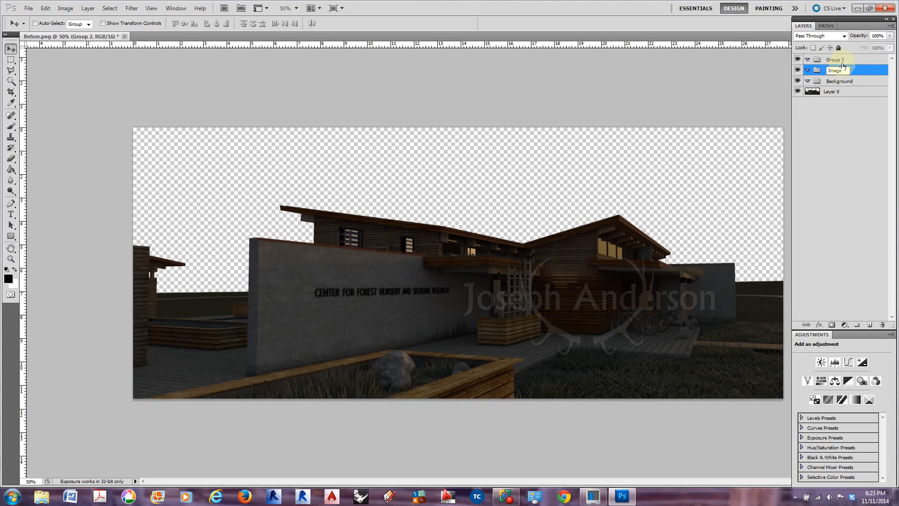
Rename Group 3 as forgrond
{"action": "double_click", "coordinate": [836, 59]}
{"action": "type", "text": "forgrond"}
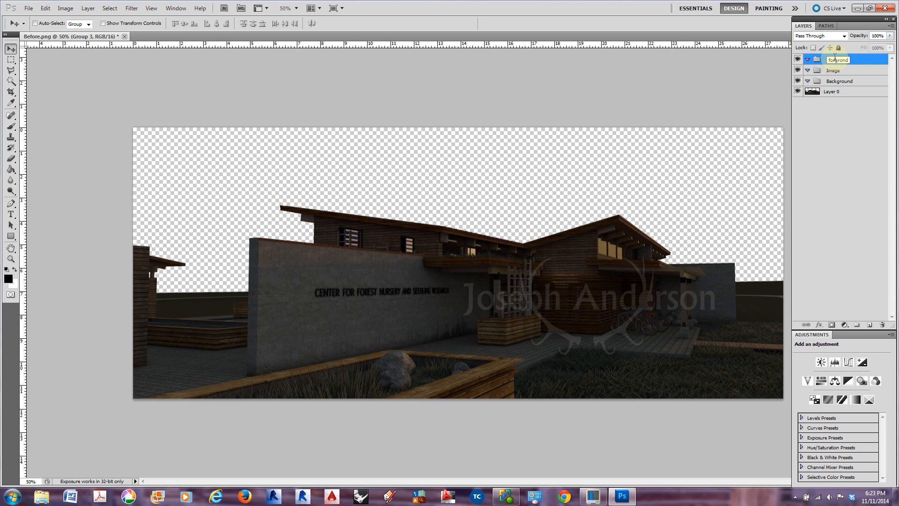
{"action": "key", "text": "Return"}
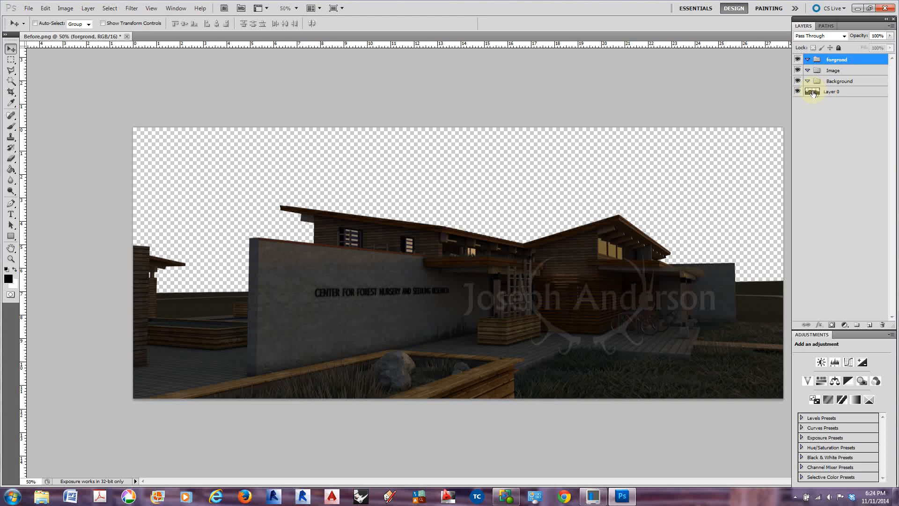
Move Layer 0 into the Image group
{"action": "left_click", "coordinate": [797, 92]}
{"action": "left_click", "coordinate": [797, 93]}
{"action": "left_click_drag", "start_coordinate": [812, 91], "coordinate": [828, 73]}
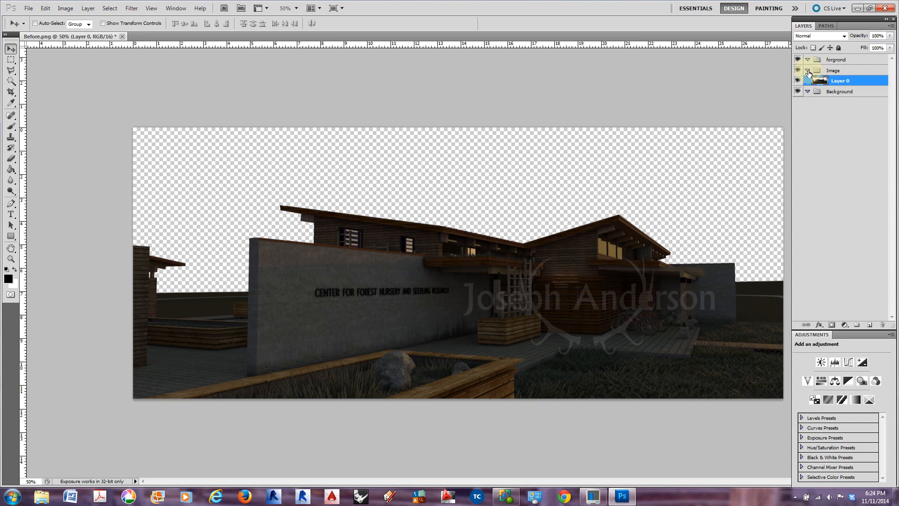
{"action": "left_click", "coordinate": [808, 71]}
{"action": "left_click", "coordinate": [808, 71]}
{"action": "left_click", "coordinate": [807, 71]}
{"action": "left_click", "coordinate": [808, 72]}
Add a Brightness/Contrast adjustment layer above Layer 0 with brightness 95 and contrast 34
{"action": "left_click", "coordinate": [836, 82]}
{"action": "left_click_drag", "start_coordinate": [862, 331], "coordinate": [844, 297]}
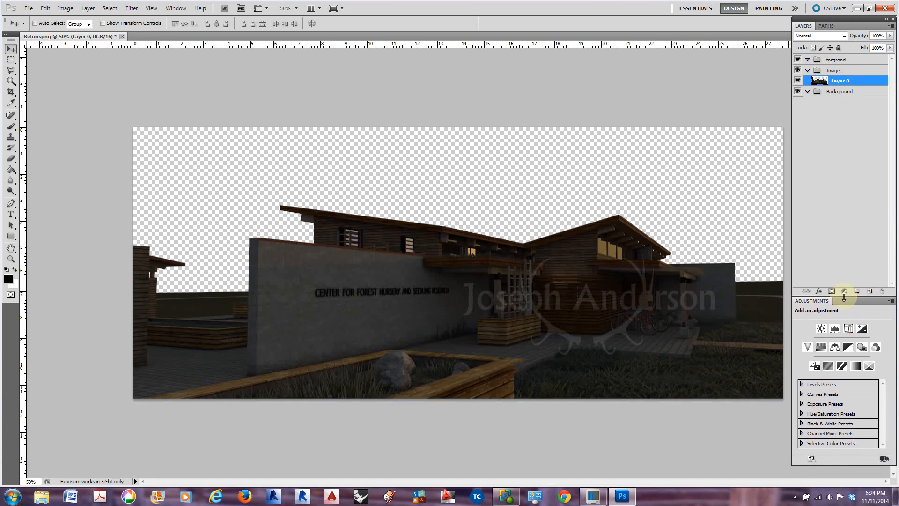
{"action": "left_click", "coordinate": [820, 329]}
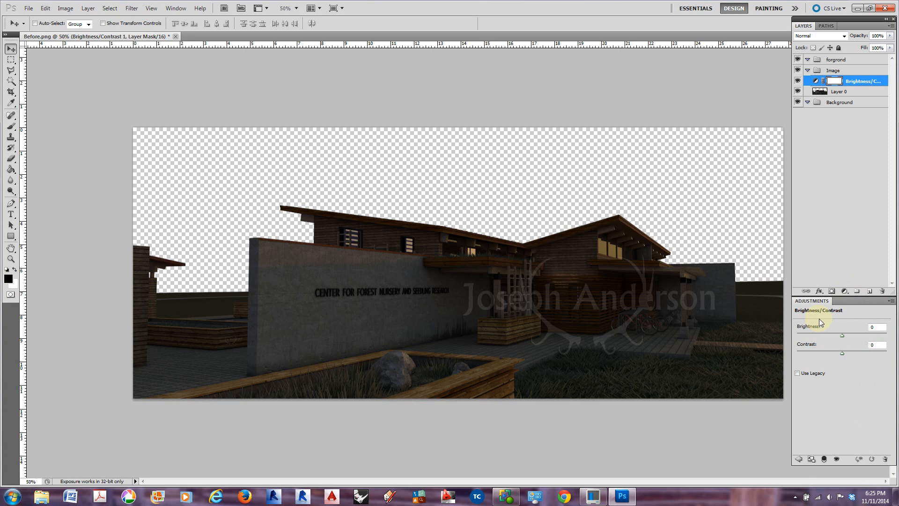
{"action": "left_click_drag", "start_coordinate": [842, 336], "coordinate": [872, 334]}
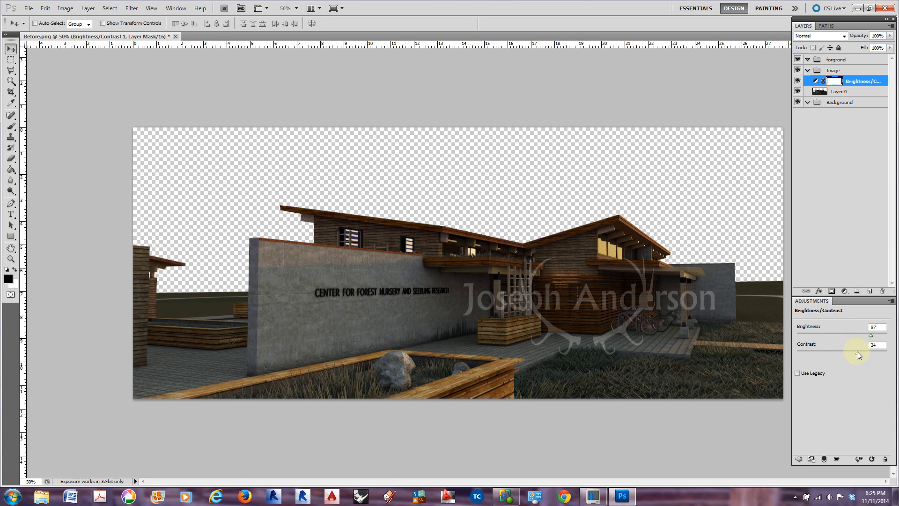
{"action": "left_click_drag", "start_coordinate": [857, 352], "coordinate": [890, 356]}
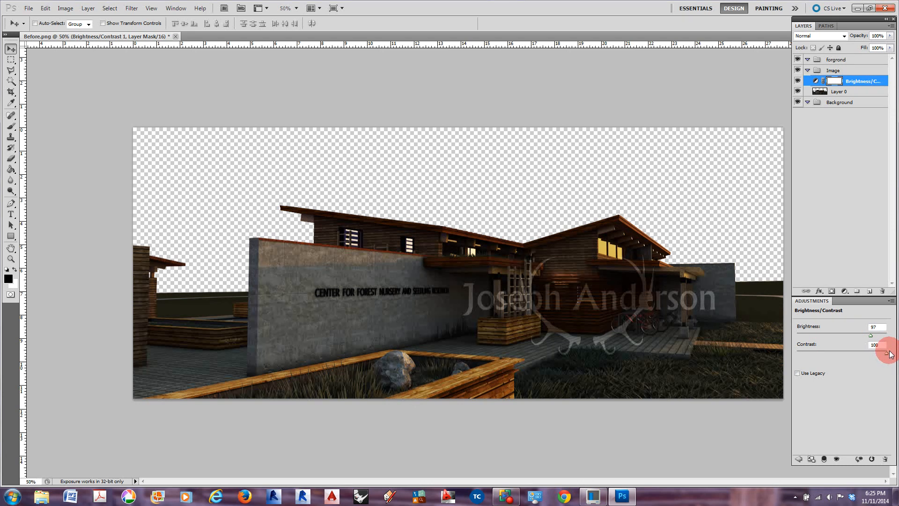
{"action": "left_click_drag", "start_coordinate": [889, 354], "coordinate": [872, 355]}
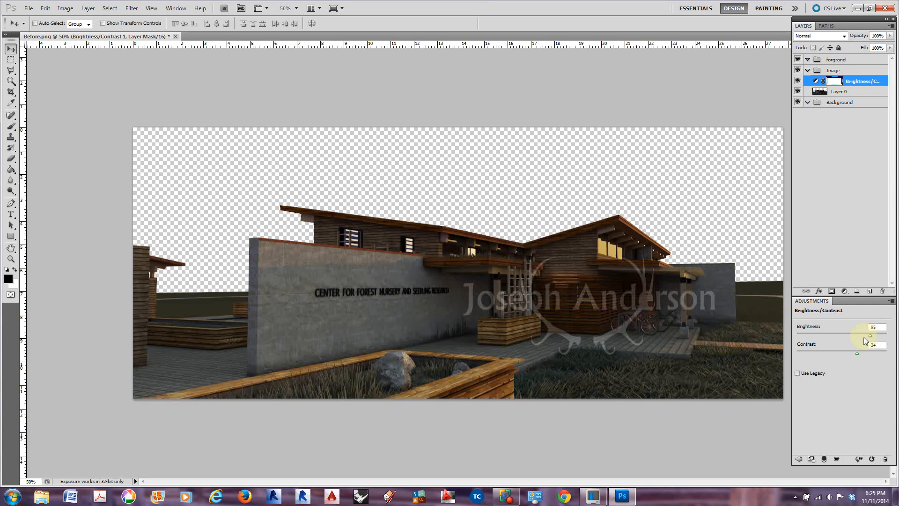
Duplicate Layer 0 and place the copy above the Brightness/Contrast adjustment in the Image group
{"action": "left_click", "coordinate": [850, 92]}
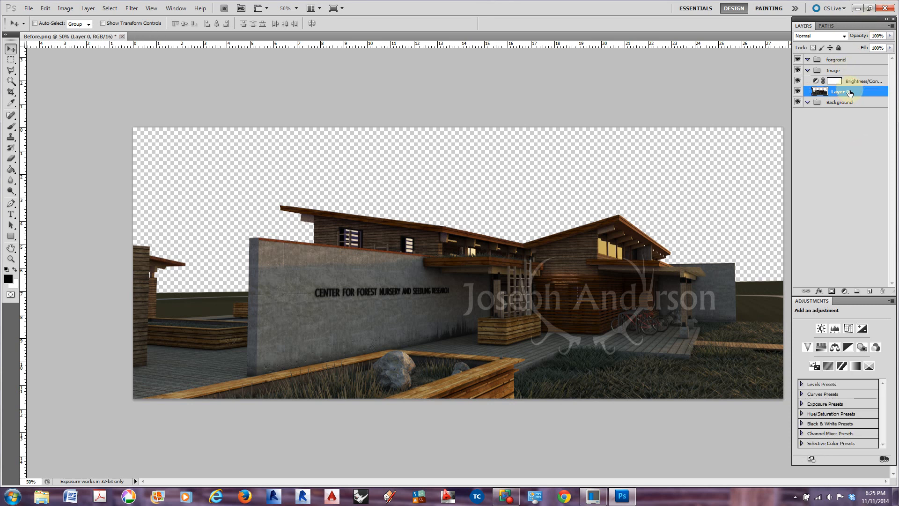
{"action": "right_click", "coordinate": [849, 93]}
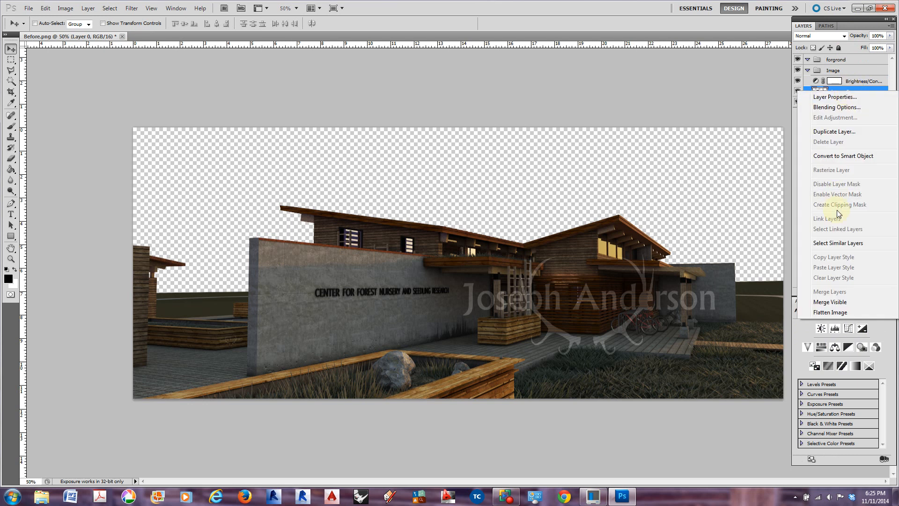
{"action": "left_click", "coordinate": [834, 132]}
{"action": "left_click", "coordinate": [474, 149]}
{"action": "left_click_drag", "start_coordinate": [847, 92], "coordinate": [847, 81]}
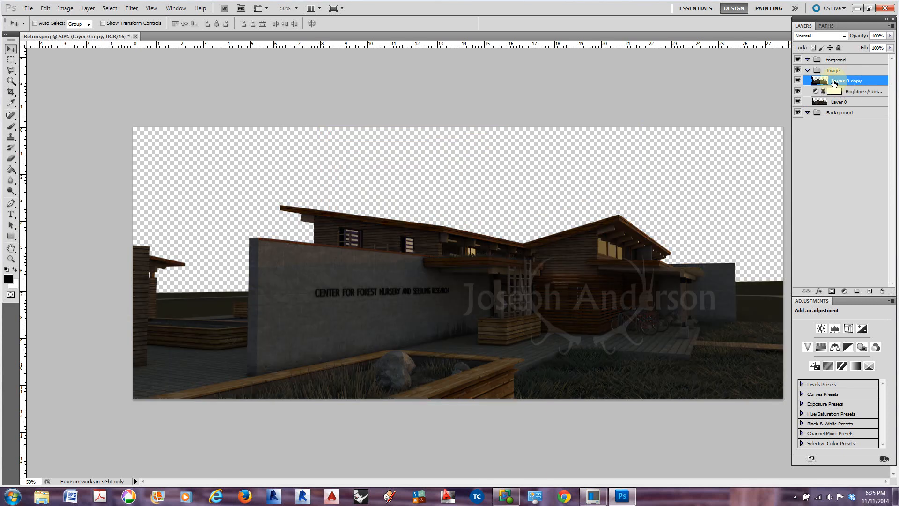
Apply a High Pass filter with a radius of 5.9 pixels to the Layer 0 copy
{"action": "left_click", "coordinate": [131, 8]}
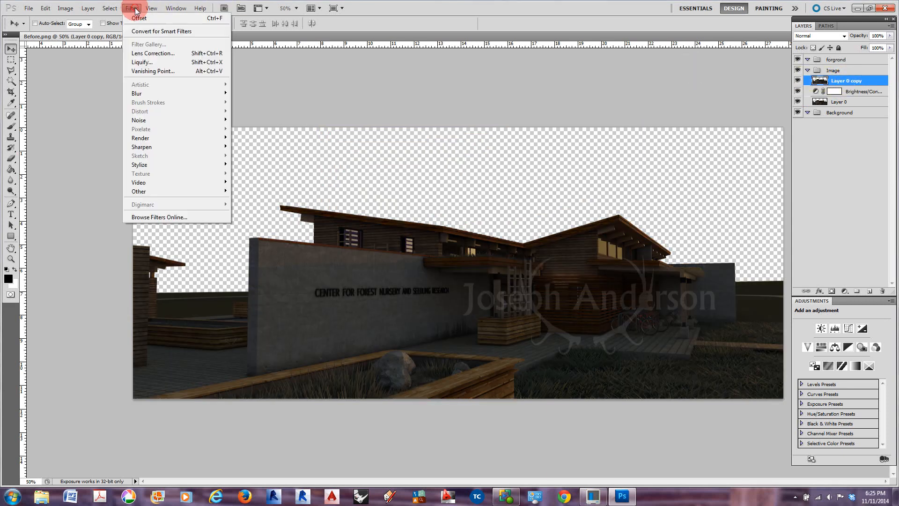
{"action": "mouse_move", "coordinate": [210, 191]}
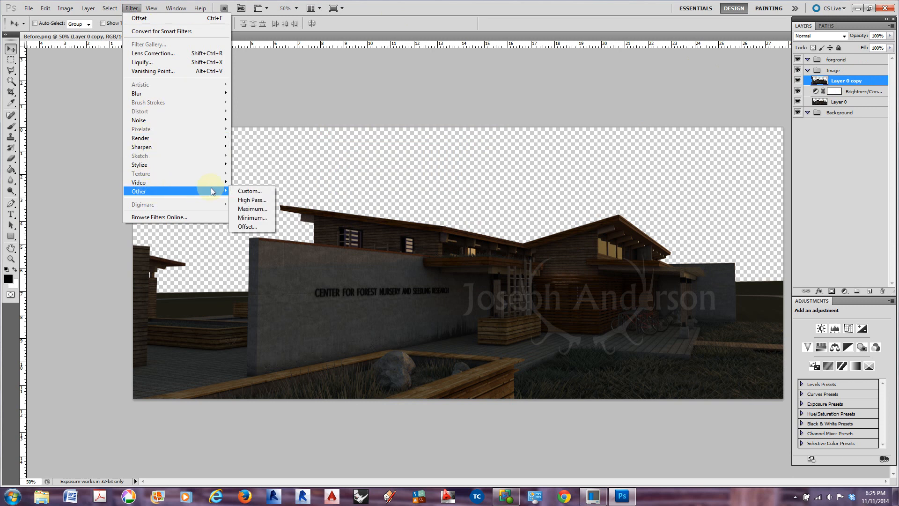
{"action": "left_click", "coordinate": [256, 200]}
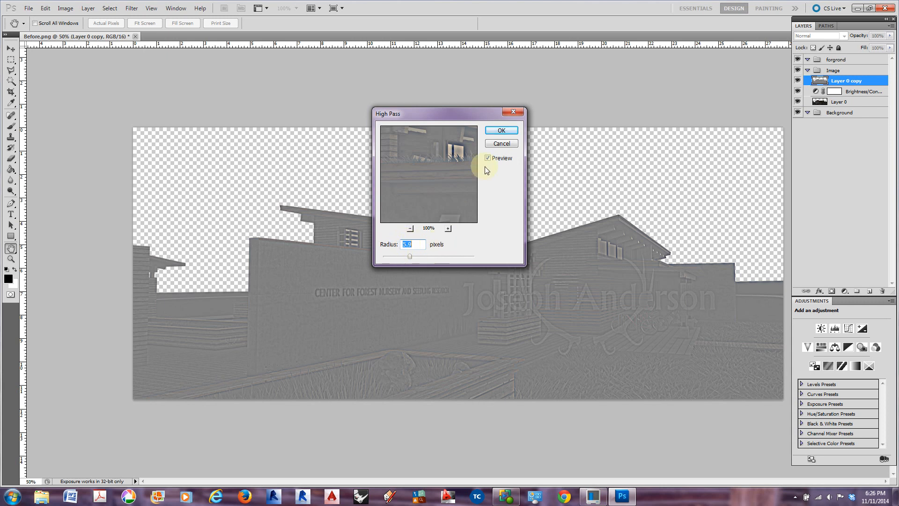
{"action": "left_click", "coordinate": [500, 132]}
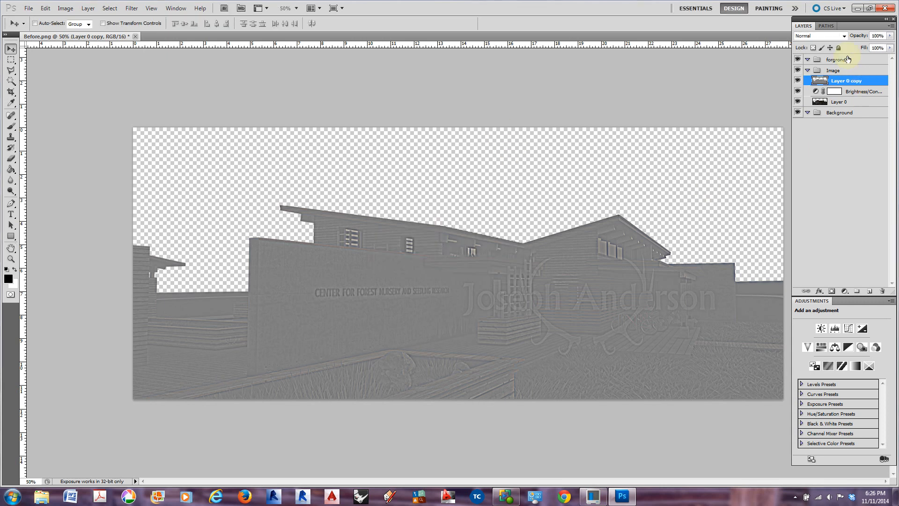
Set the Layer 0 copy's blend mode to Overlay and compare the rendering with the layer hidden and shown
{"action": "left_click", "coordinate": [842, 37]}
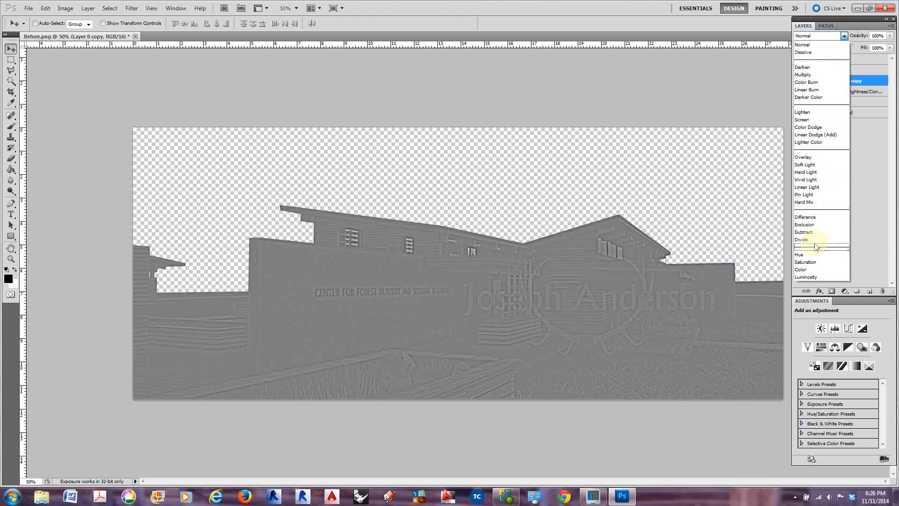
{"action": "left_click", "coordinate": [803, 158]}
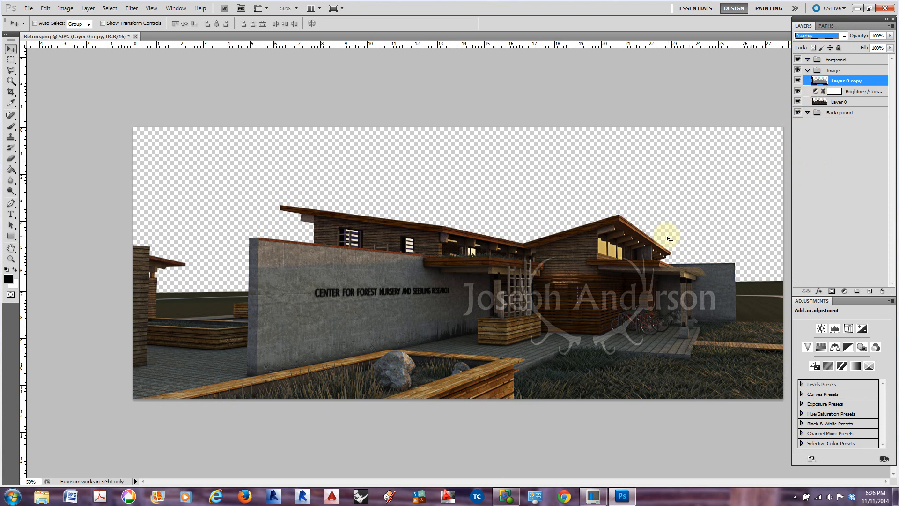
{"action": "left_click", "coordinate": [797, 80]}
{"action": "left_click", "coordinate": [798, 81]}
{"action": "left_click", "coordinate": [797, 80]}
{"action": "left_click", "coordinate": [797, 80]}
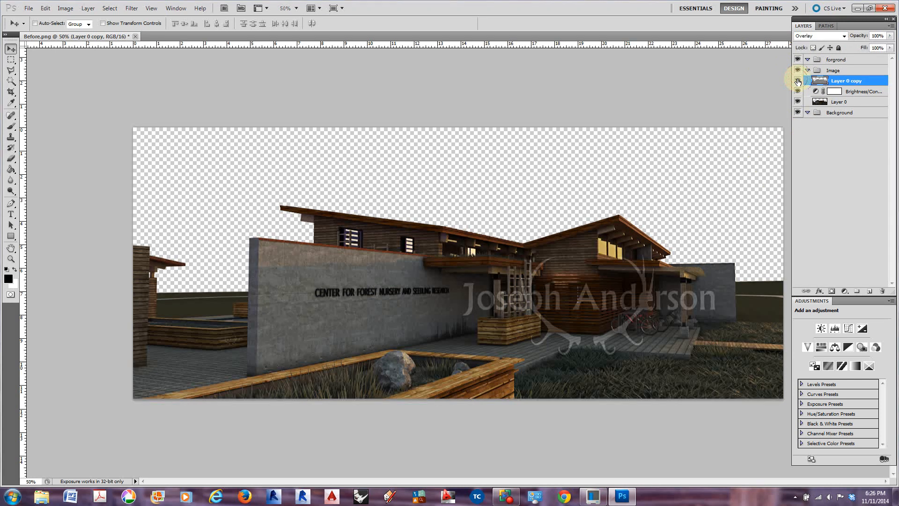
{"action": "left_click", "coordinate": [798, 81]}
{"action": "left_click", "coordinate": [797, 81]}
Apply the High Pass filter to the Layer 0 copy again with a radius of 7.0 pixels
{"action": "left_click", "coordinate": [127, 10]}
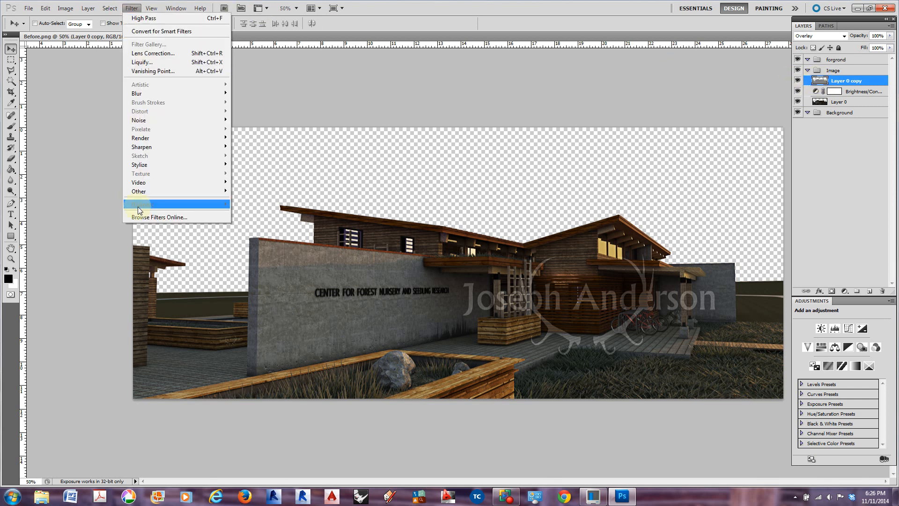
{"action": "mouse_move", "coordinate": [211, 194]}
{"action": "left_click", "coordinate": [252, 200]}
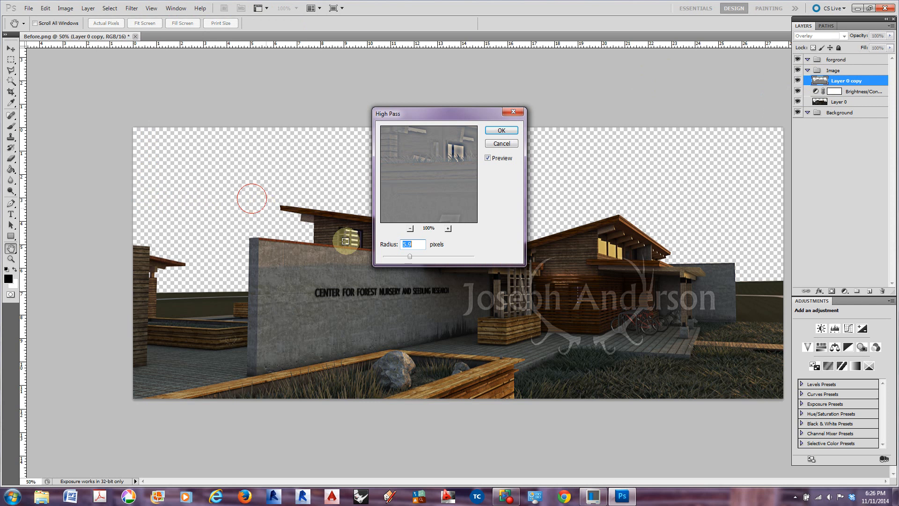
{"action": "left_click_drag", "start_coordinate": [411, 257], "coordinate": [412, 257]}
{"action": "left_click", "coordinate": [498, 131]}
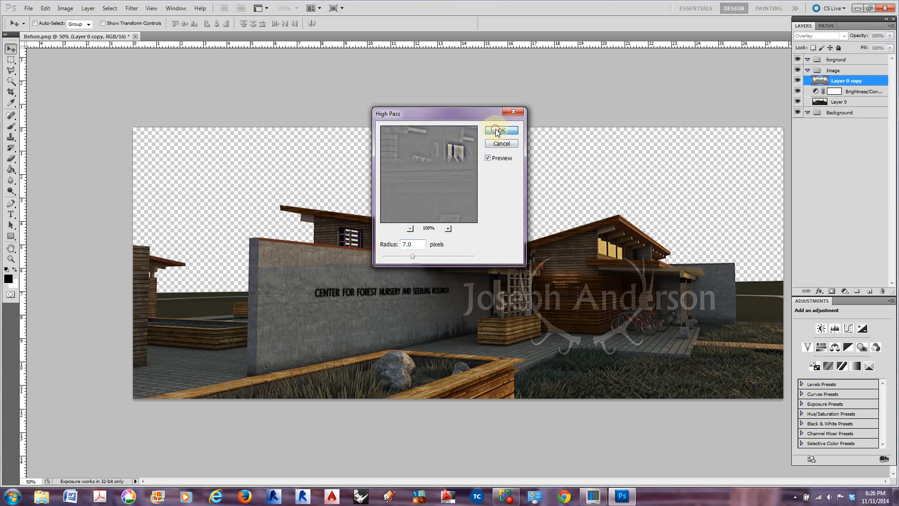
Examine the sharpening effect by repeatedly hiding and showing the Layer 0 copy
{"action": "left_click", "coordinate": [797, 81]}
{"action": "left_click", "coordinate": [797, 81]}
{"action": "left_click", "coordinate": [797, 81]}
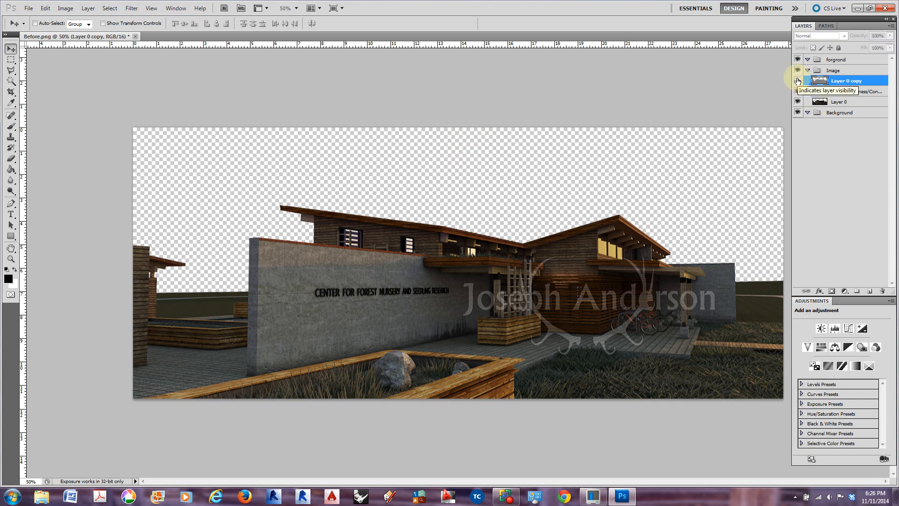
{"action": "left_click", "coordinate": [797, 81]}
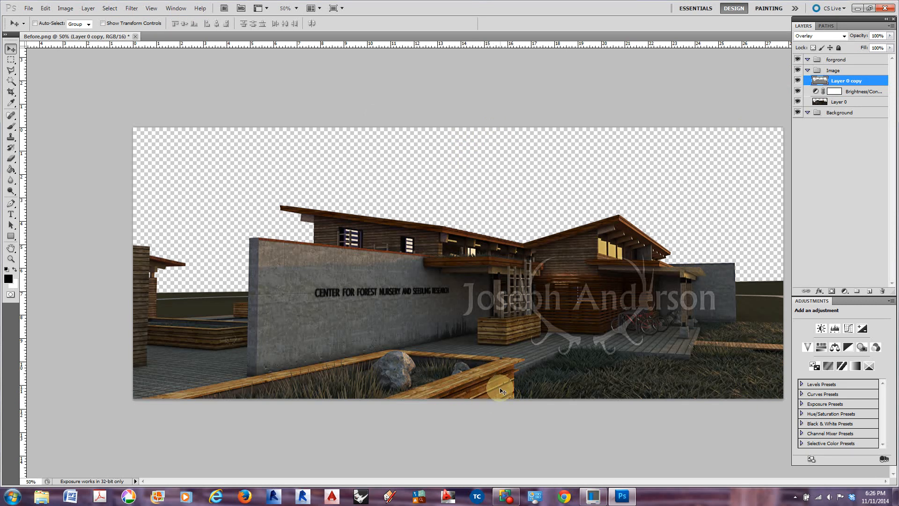
{"action": "left_click", "coordinate": [797, 81]}
{"action": "left_click", "coordinate": [799, 82]}
{"action": "left_click", "coordinate": [799, 82]}
{"action": "left_click", "coordinate": [799, 82]}
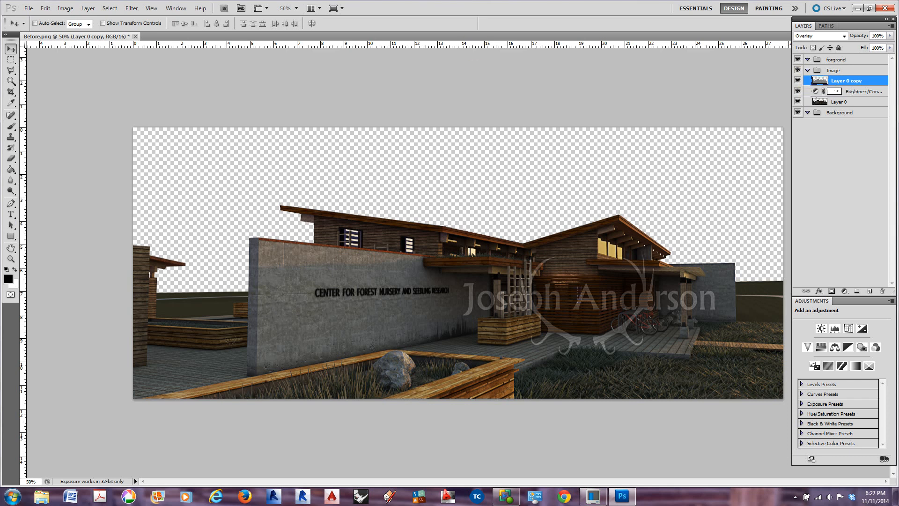
Try HDR Toning on the flattened document with stronger and weaker Detail, cancelling the toning and undoing the flattening
{"action": "left_click", "coordinate": [65, 8]}
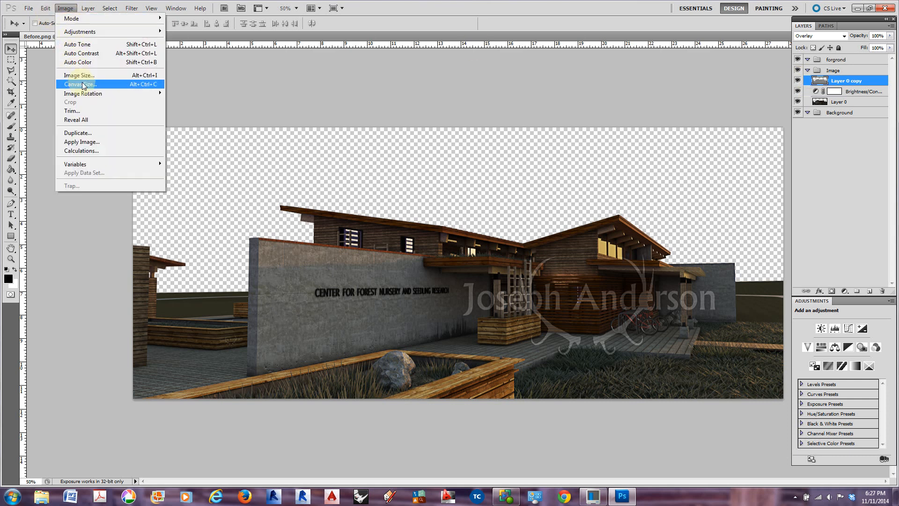
{"action": "left_click", "coordinate": [109, 33]}
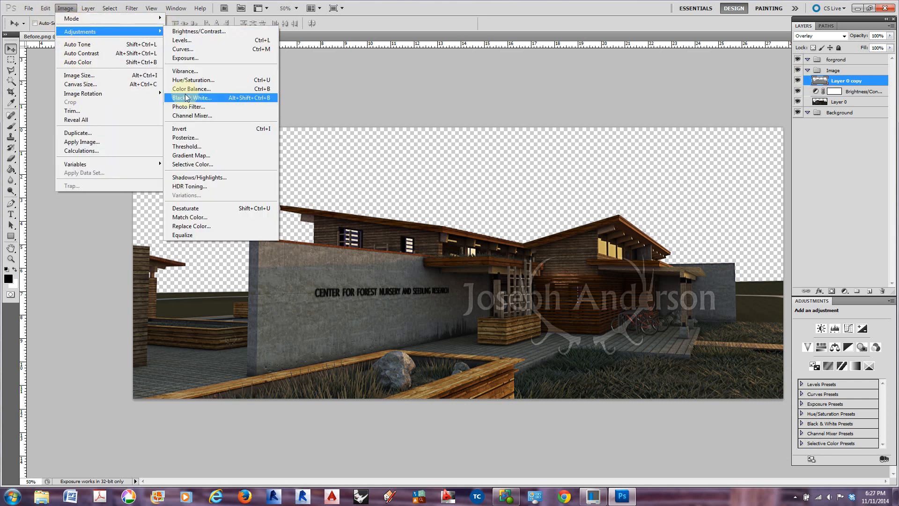
{"action": "left_click", "coordinate": [202, 188]}
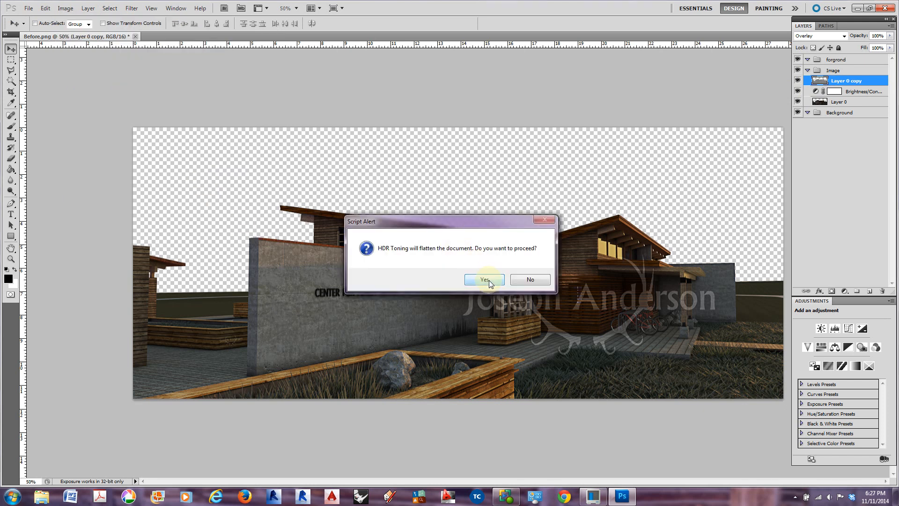
{"action": "left_click", "coordinate": [487, 280]}
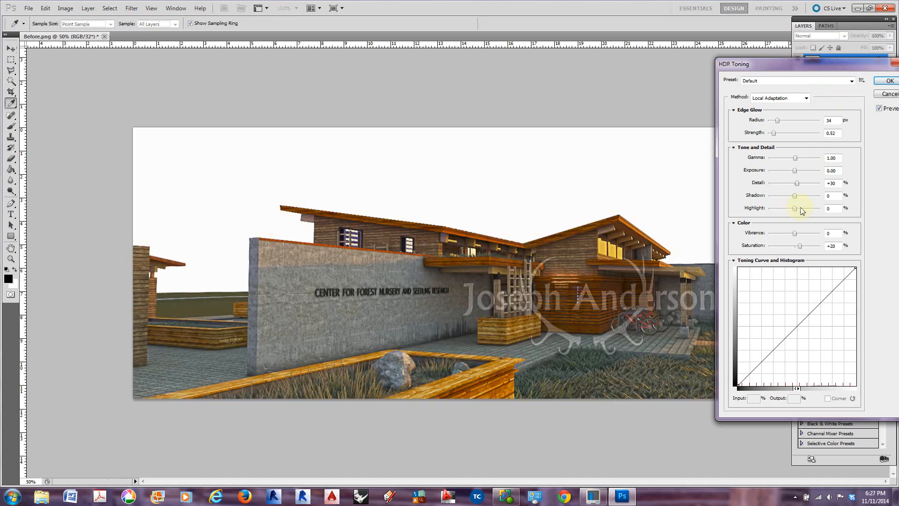
{"action": "left_click_drag", "start_coordinate": [796, 184], "coordinate": [813, 189]}
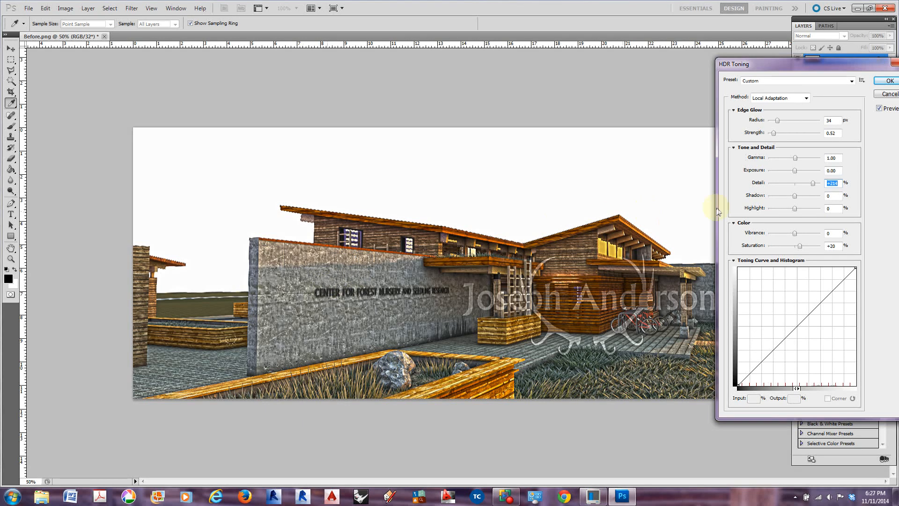
{"action": "left_click", "coordinate": [814, 183]}
{"action": "left_click_drag", "start_coordinate": [813, 184], "coordinate": [797, 184]}
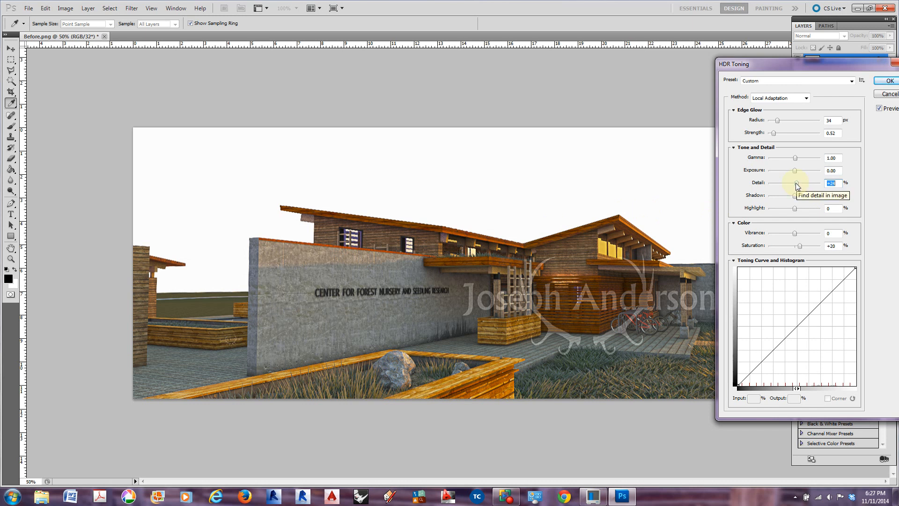
{"action": "left_click_drag", "start_coordinate": [825, 67], "coordinate": [572, 69]}
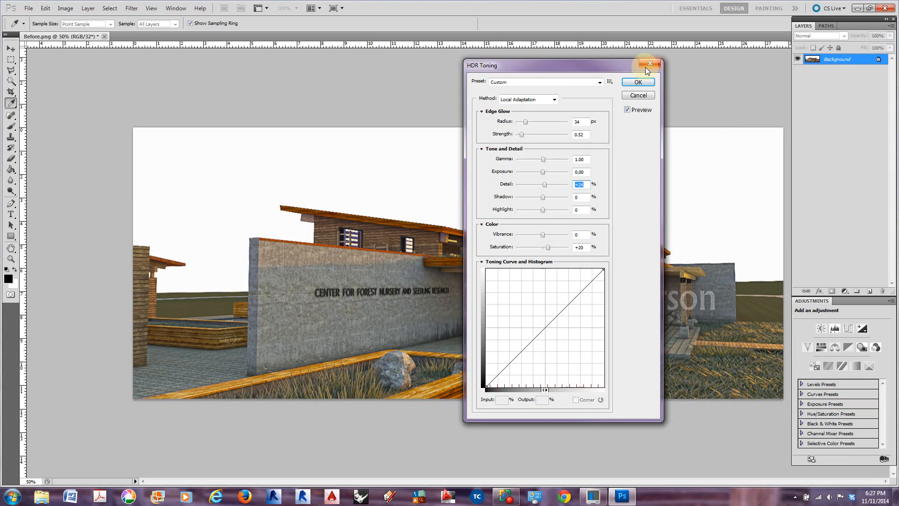
{"action": "left_click", "coordinate": [638, 95]}
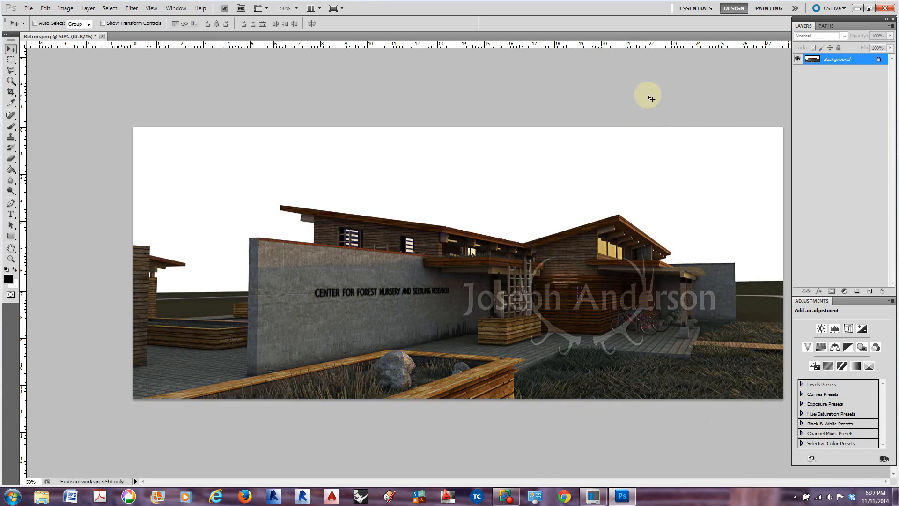
{"action": "key", "text": "ctrl+z"}
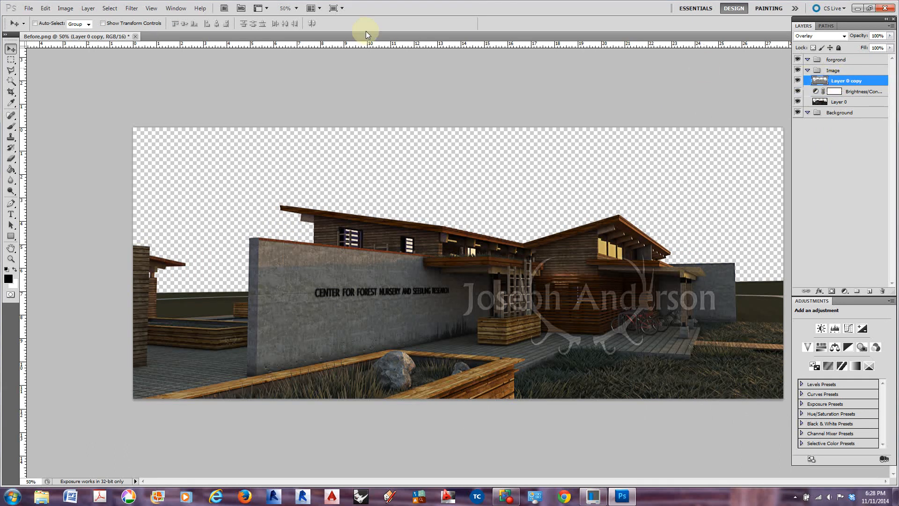
{"action": "left_click", "coordinate": [132, 8]}
{"action": "mouse_move", "coordinate": [180, 190]}
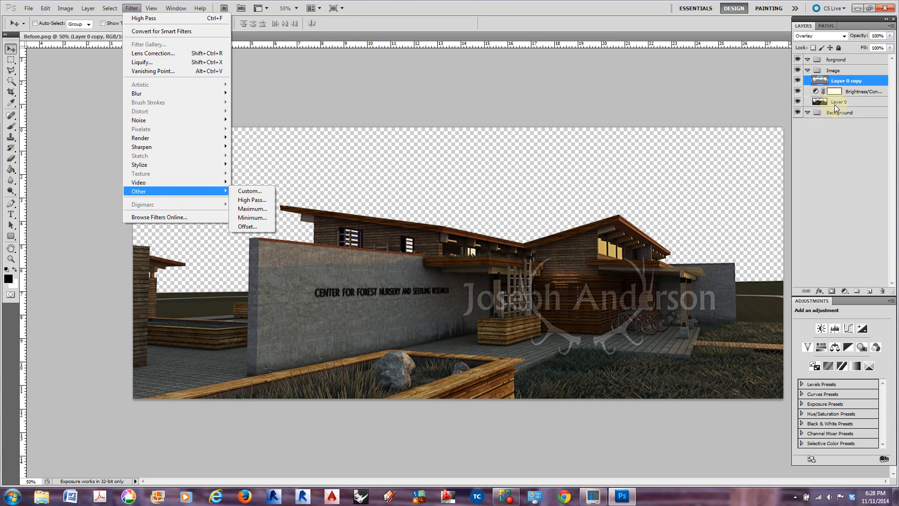
{"action": "left_click", "coordinate": [403, 81]}
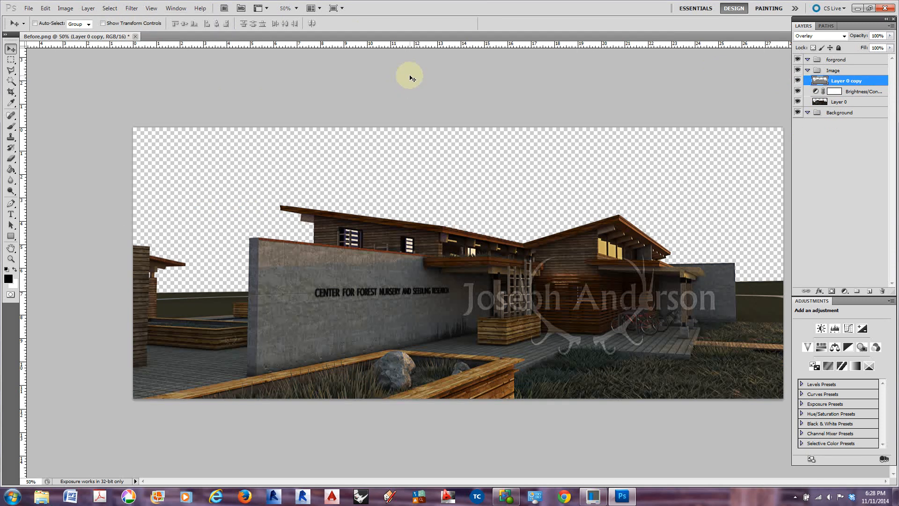
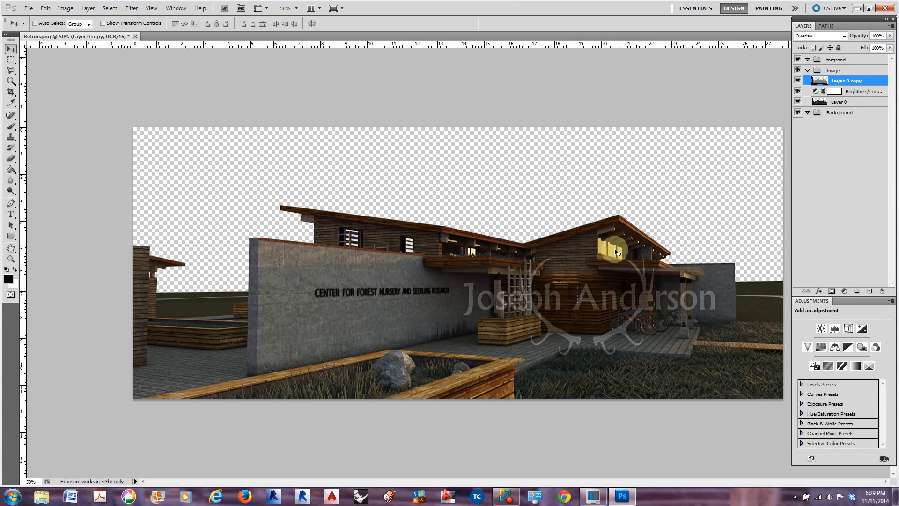
Select the lit yellow window panes beneath the gabled roof on Layer 0 with the Magic Wand at tolerance 8
{"action": "left_click", "coordinate": [838, 101]}
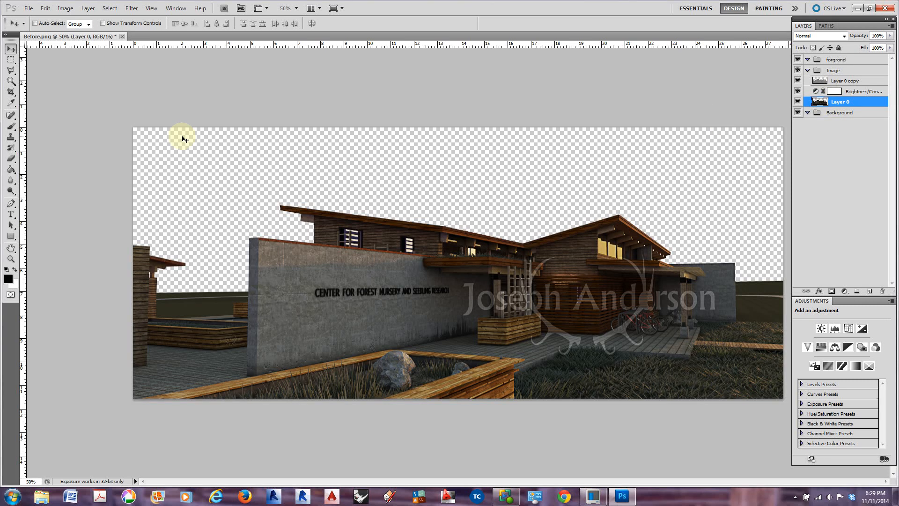
{"action": "left_click", "coordinate": [11, 80]}
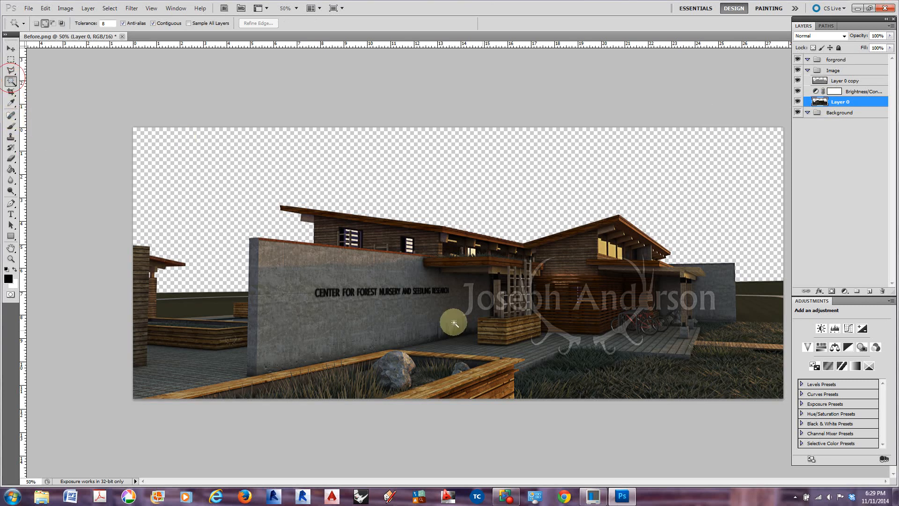
{"action": "left_click", "coordinate": [604, 248]}
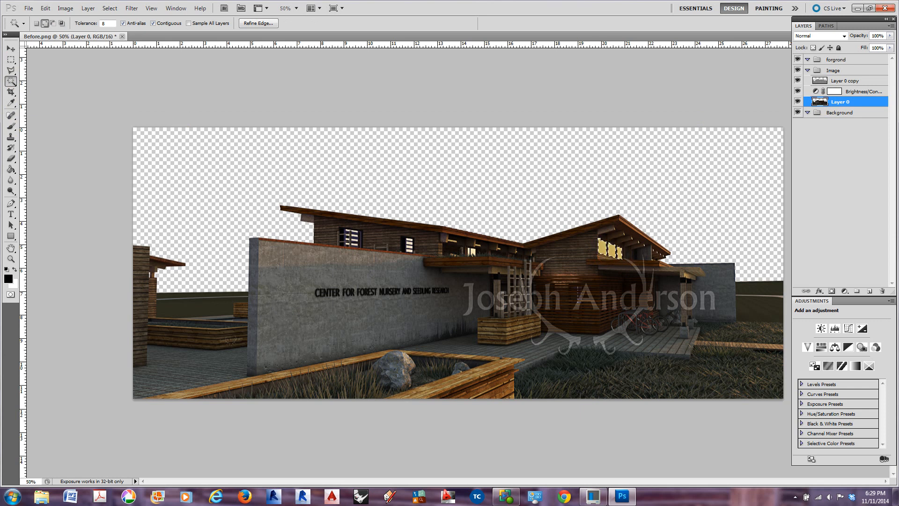
{"action": "left_click_drag", "start_coordinate": [11, 81], "coordinate": [54, 92]}
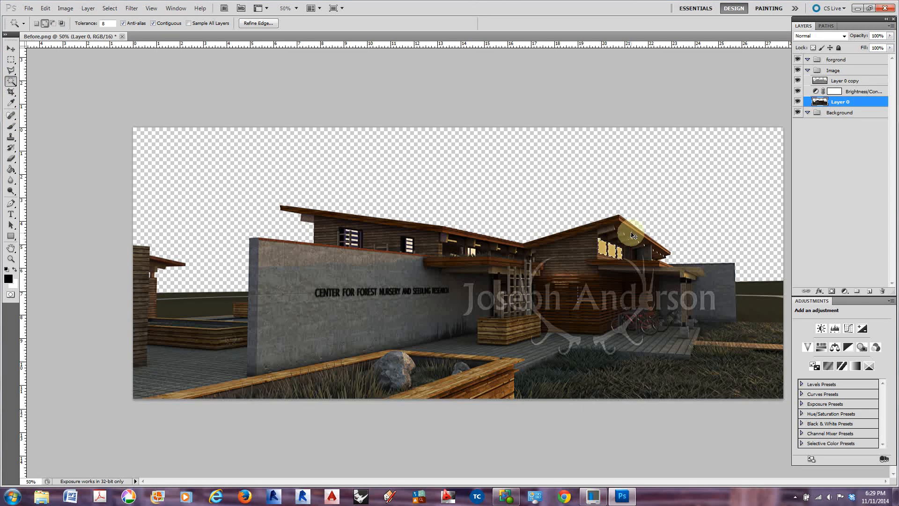
{"action": "key", "text": "ctrl+plus"}
{"action": "left_click_drag", "start_coordinate": [664, 279], "coordinate": [557, 288]}
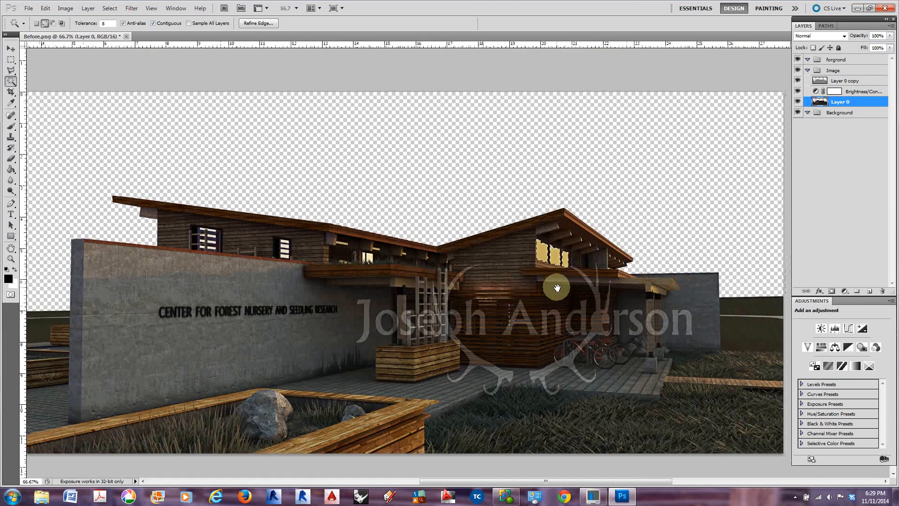
{"action": "key", "text": "ctrl+plus"}
{"action": "key", "text": "ctrl+plus"}
{"action": "left_click", "coordinate": [733, 259]}
{"action": "left_click_drag", "start_coordinate": [733, 259], "coordinate": [526, 272]}
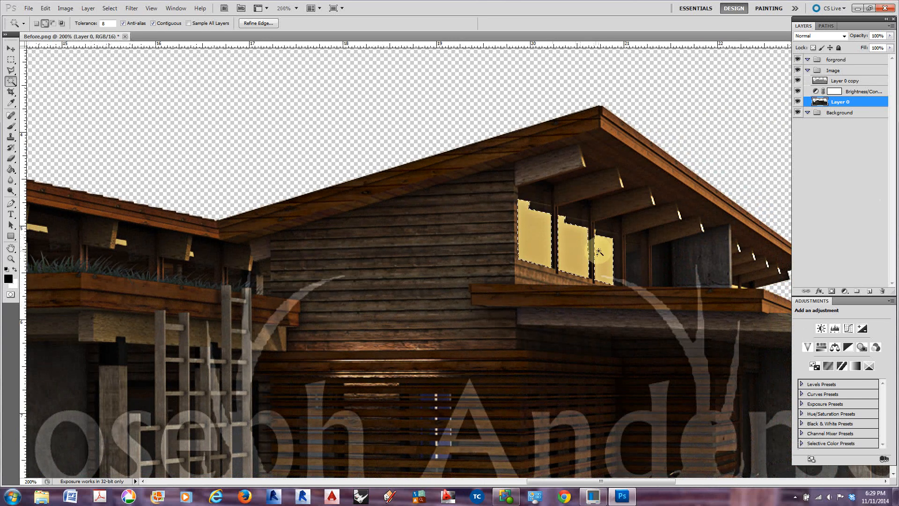
Copy the selected window panes to a new layer, place it above the Layer 0 copy, and hide the Layer 0 copy
{"action": "key", "text": "ctrl+j"}
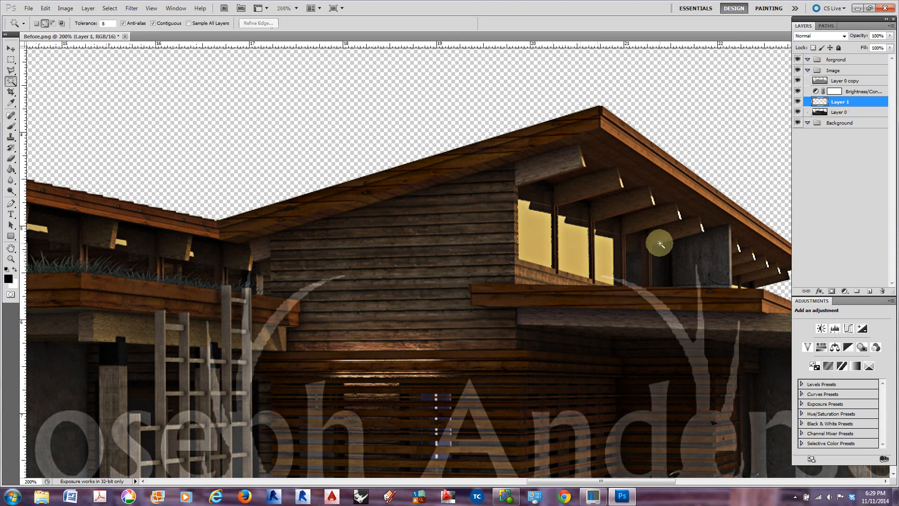
{"action": "left_click_drag", "start_coordinate": [840, 102], "coordinate": [832, 77]}
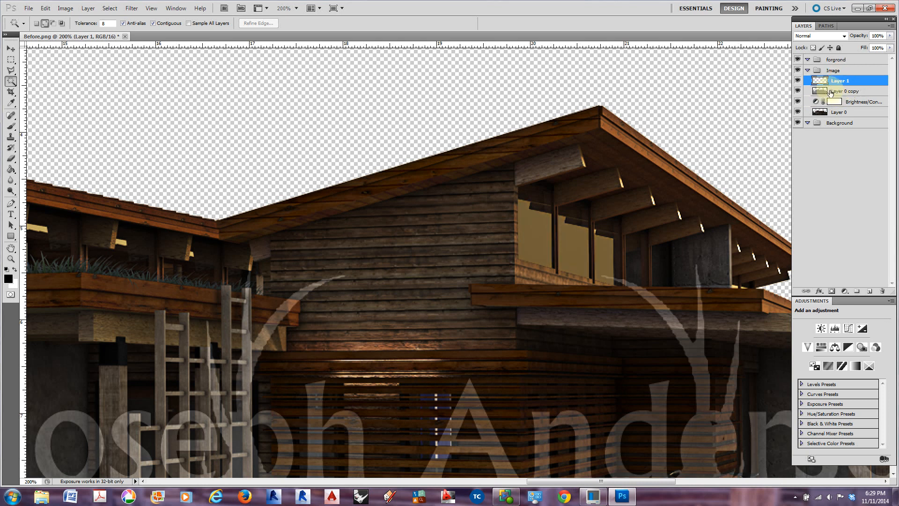
{"action": "left_click", "coordinate": [797, 90]}
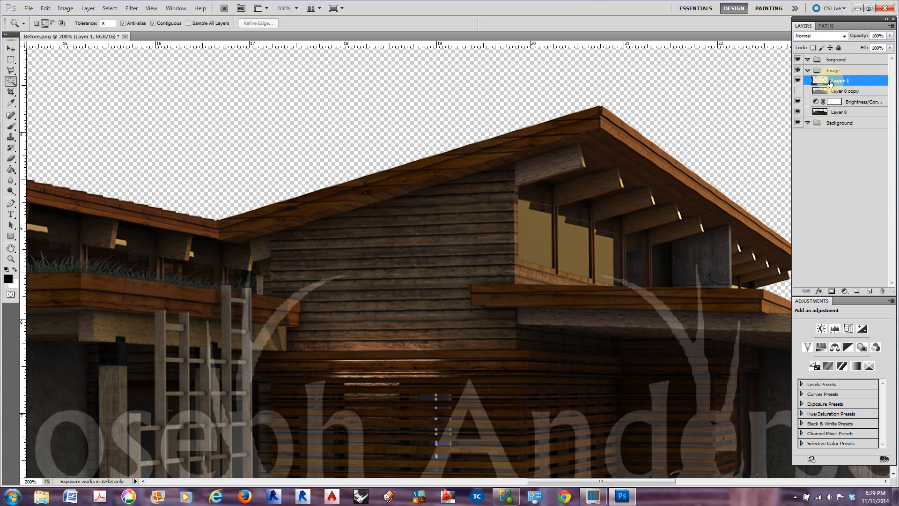
Add a Brightness/Contrast adjustment above the window-pane layer and clip it to that layer
{"action": "left_click", "coordinate": [821, 329]}
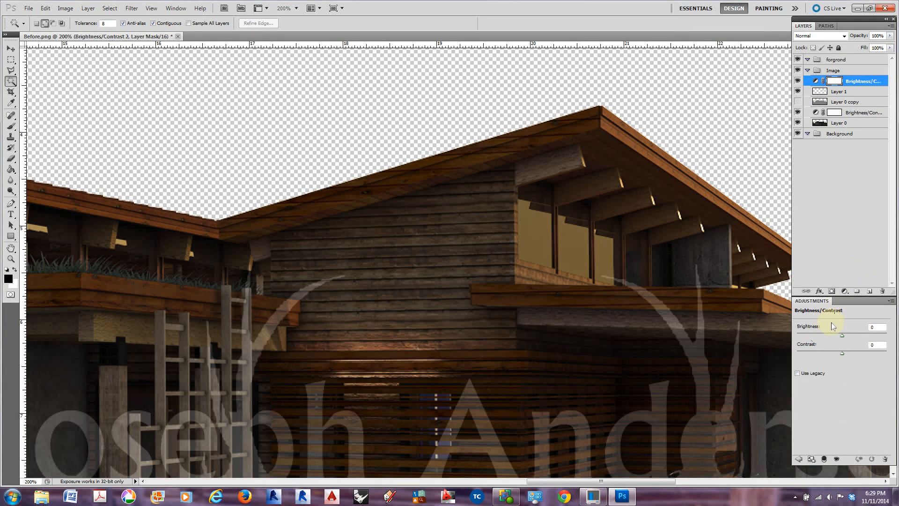
{"action": "right_click", "coordinate": [852, 83]}
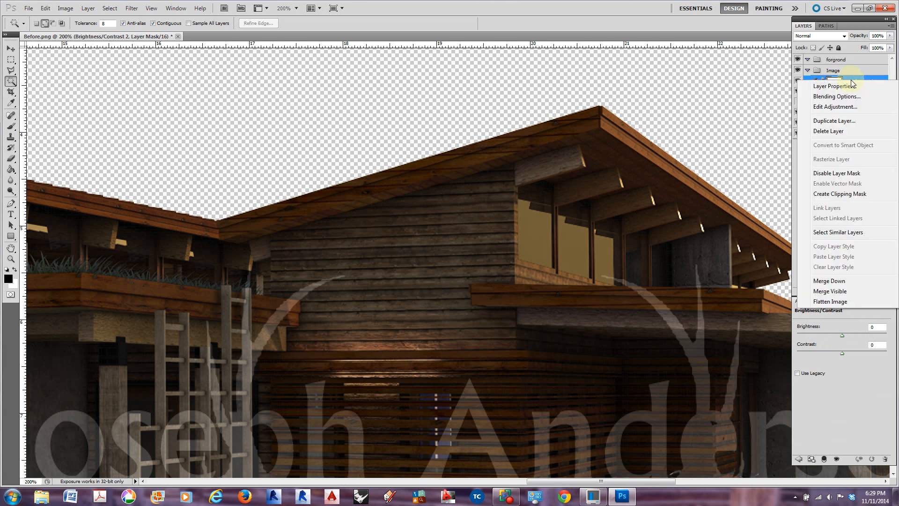
{"action": "left_click", "coordinate": [821, 195]}
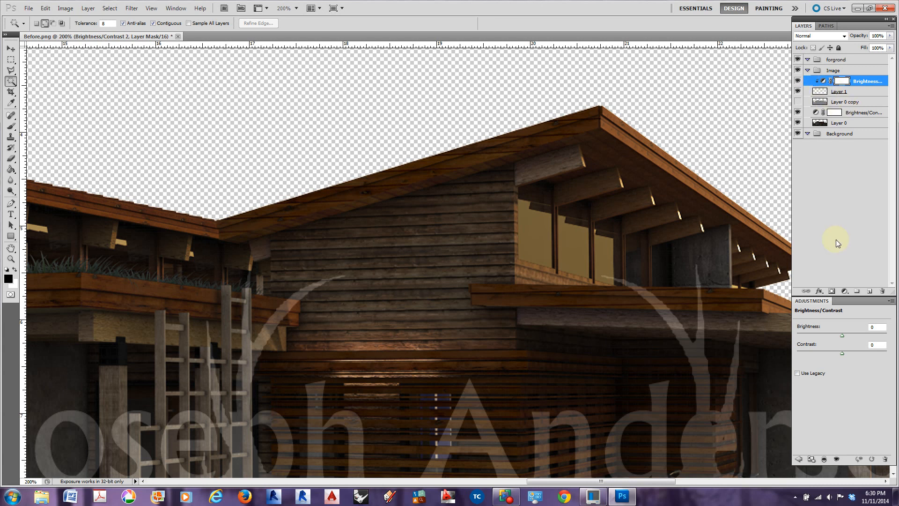
Set the window panes' brightness to 150 and lower their contrast
{"action": "left_click_drag", "start_coordinate": [841, 335], "coordinate": [888, 337]}
{"action": "left_click", "coordinate": [842, 352]}
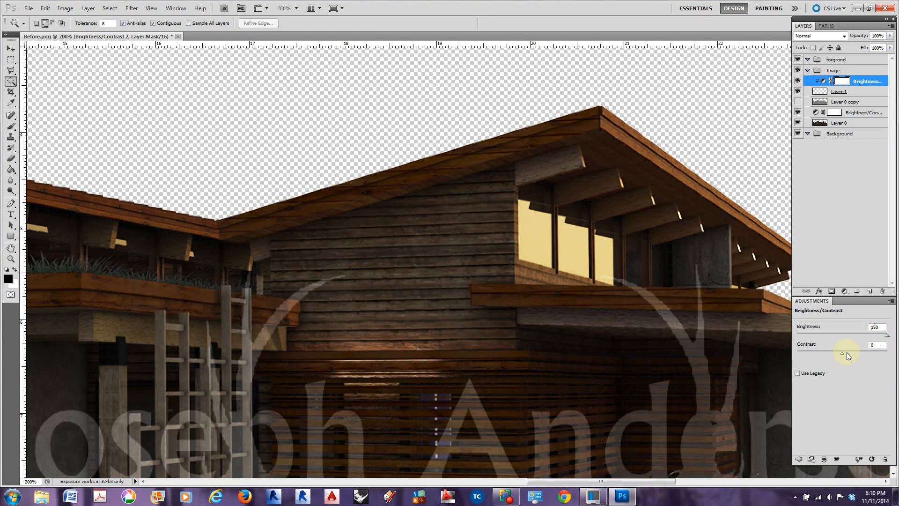
{"action": "key", "text": "ctrl+minus"}
{"action": "key", "text": "ctrl+minus"}
{"action": "key", "text": "ctrl+minus"}
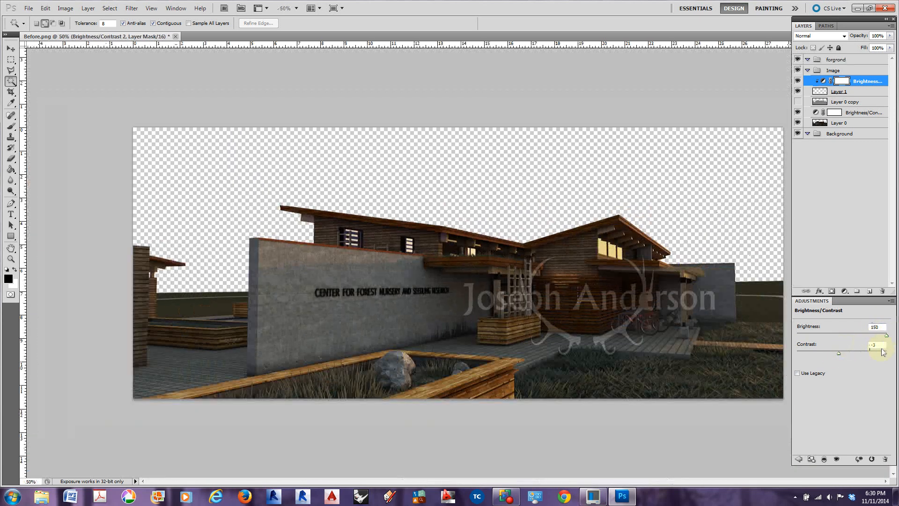
{"action": "left_click_drag", "start_coordinate": [846, 354], "coordinate": [797, 357]}
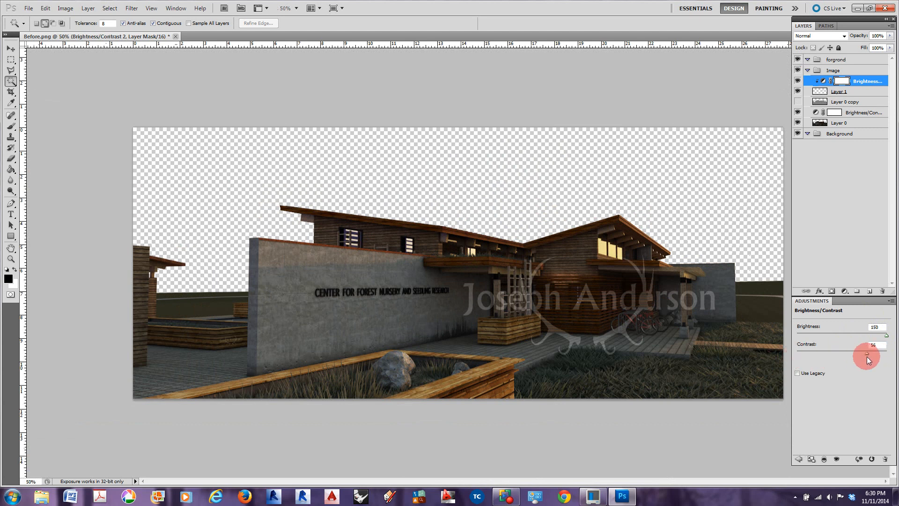
Add a Hue/Saturation adjustment clipped to the window-pane layer and set its saturation to -54
{"action": "left_click", "coordinate": [797, 460]}
{"action": "left_click", "coordinate": [821, 347]}
{"action": "right_click", "coordinate": [849, 79]}
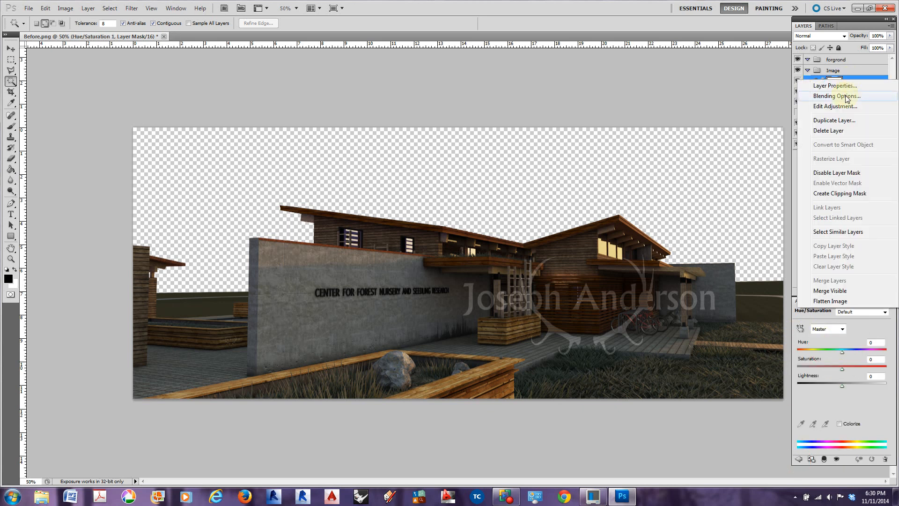
{"action": "left_click", "coordinate": [826, 193]}
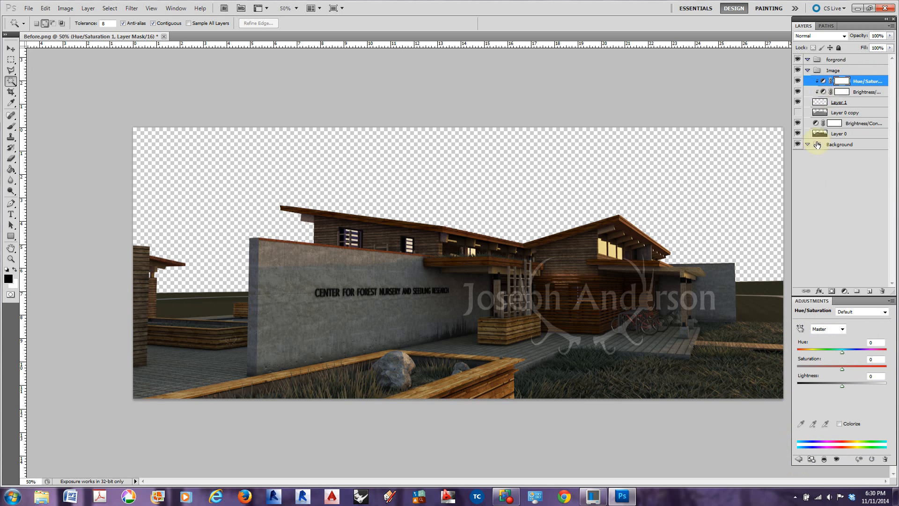
{"action": "left_click_drag", "start_coordinate": [842, 369], "coordinate": [838, 371]}
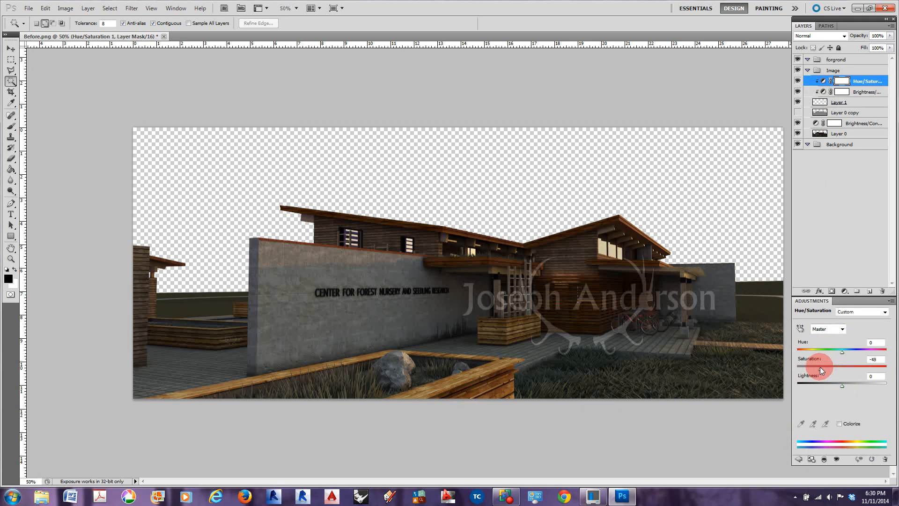
{"action": "left_click_drag", "start_coordinate": [820, 367], "coordinate": [817, 367]}
{"action": "left_click_drag", "start_coordinate": [817, 367], "coordinate": [817, 367]}
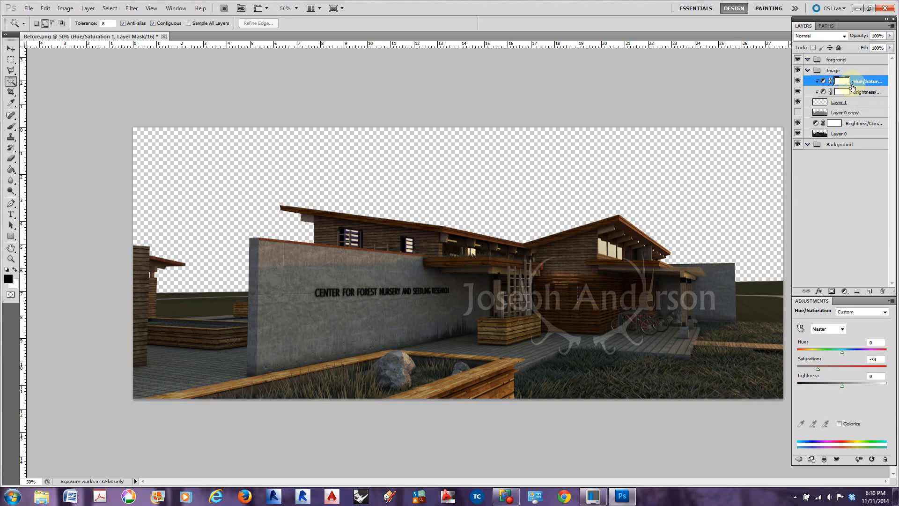
Rename the window-pane layer as windows and Layer 0 as base imaage
{"action": "double_click", "coordinate": [843, 102]}
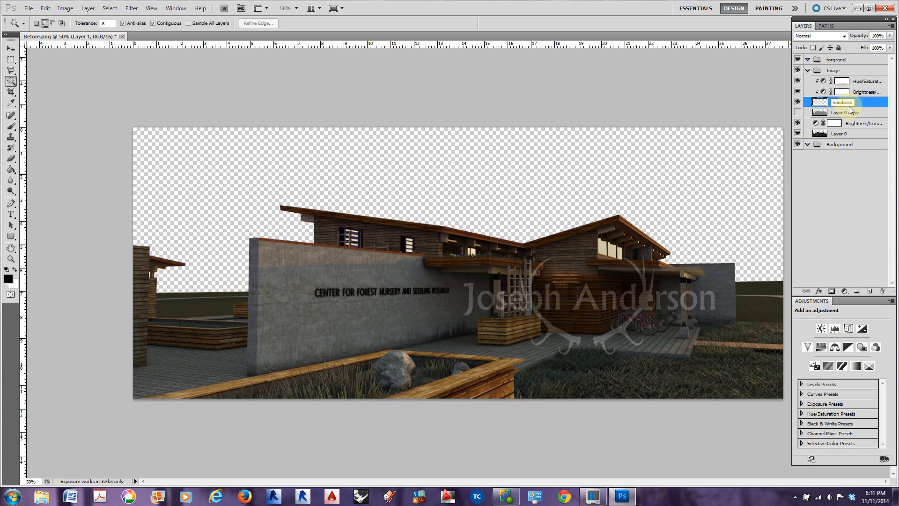
{"action": "left_click", "coordinate": [841, 166]}
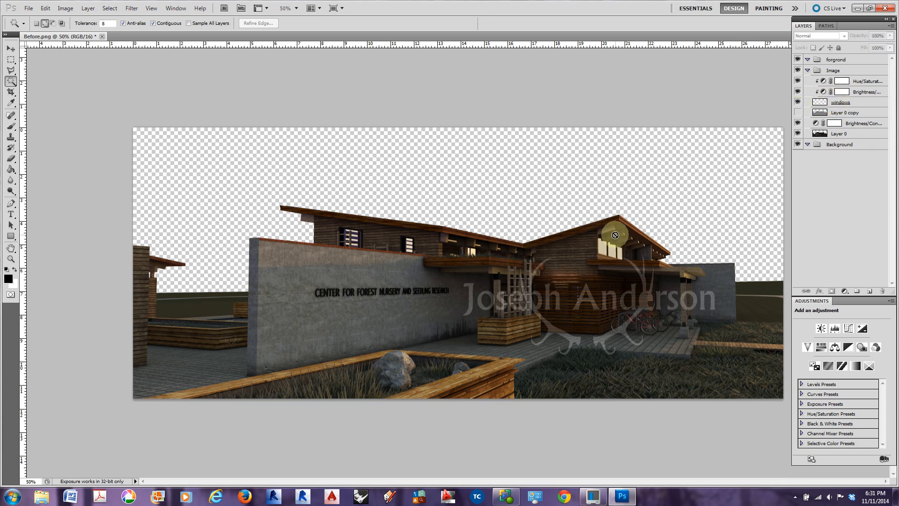
{"action": "double_click", "coordinate": [840, 134]}
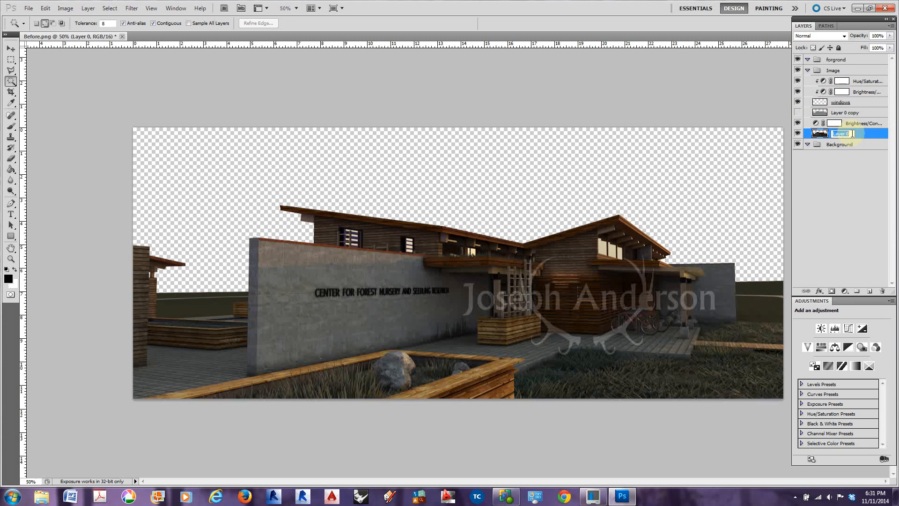
{"action": "type", "text": "base image"}
{"action": "key", "text": "Return"}
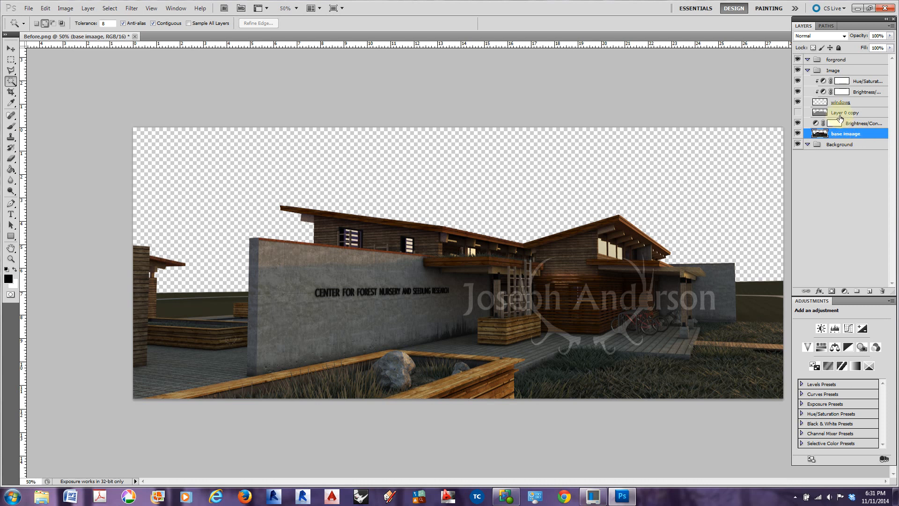
Compare the rendering with the Layer 0 copy hidden and shown, leaving that layer shown
{"action": "left_click", "coordinate": [798, 114]}
{"action": "left_click", "coordinate": [797, 113]}
{"action": "left_click", "coordinate": [798, 113]}
{"action": "left_click", "coordinate": [797, 114]}
{"action": "left_click", "coordinate": [798, 113]}
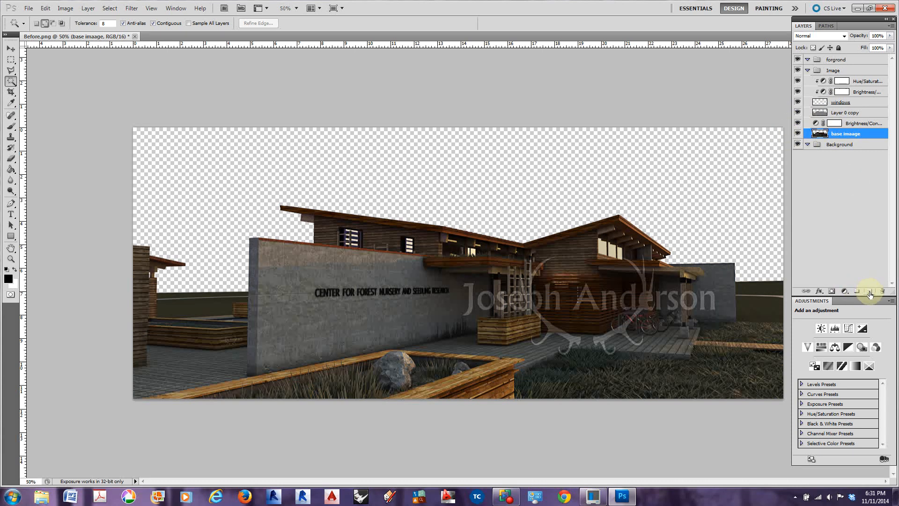
Add a new empty layer above the windows layer's Hue/Saturation adjustment in the Image group
{"action": "left_click", "coordinate": [851, 82]}
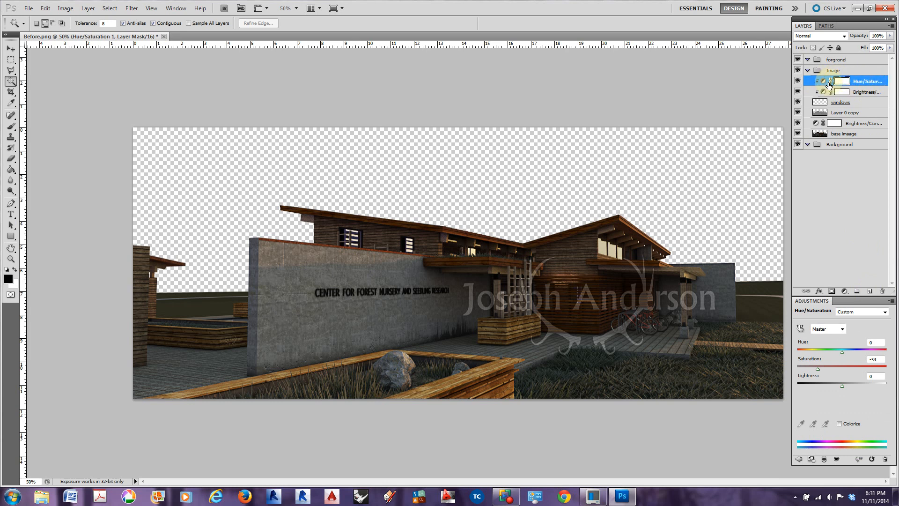
{"action": "left_click", "coordinate": [870, 294]}
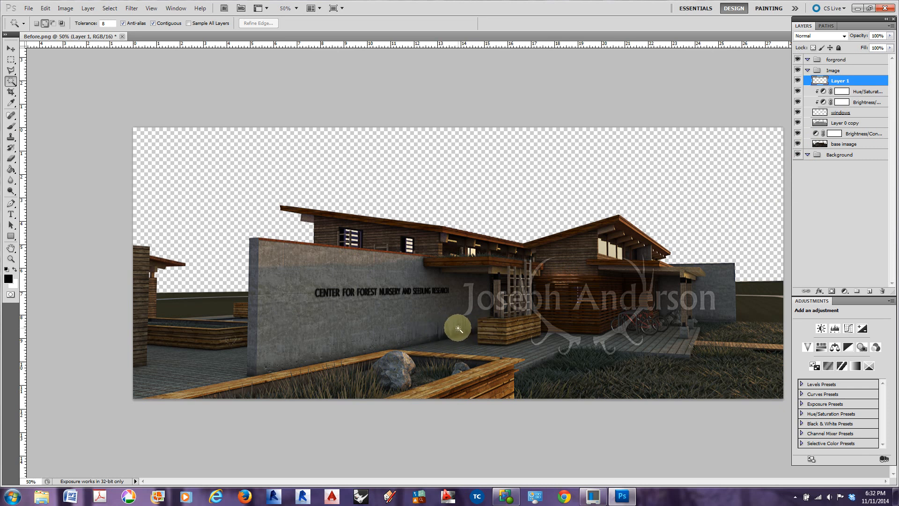
Try to duplicate the windows layer's Hue/Saturation and Brightness/Contrast adjustments and place the copies above Layer 1
{"action": "left_click", "coordinate": [855, 92]}
{"action": "left_click", "coordinate": [861, 102], "text": "shift"}
{"action": "right_click", "coordinate": [861, 99]}
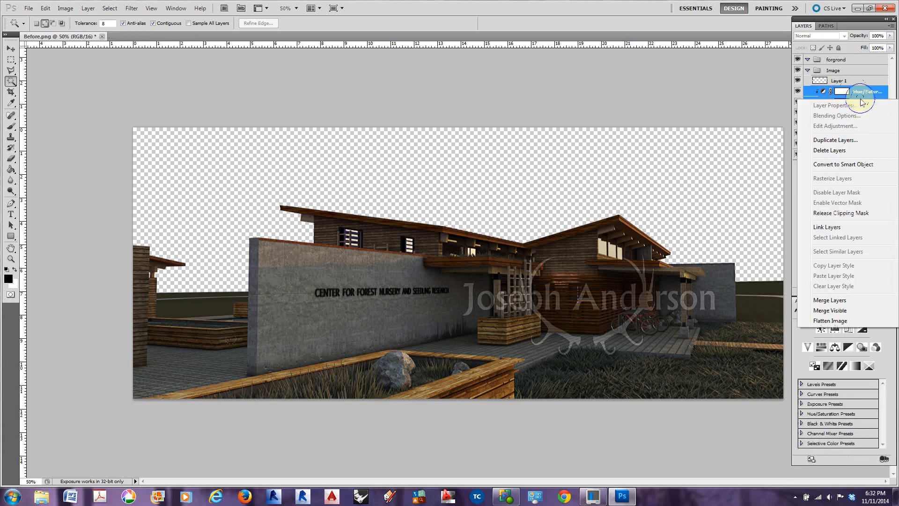
{"action": "left_click", "coordinate": [838, 142]}
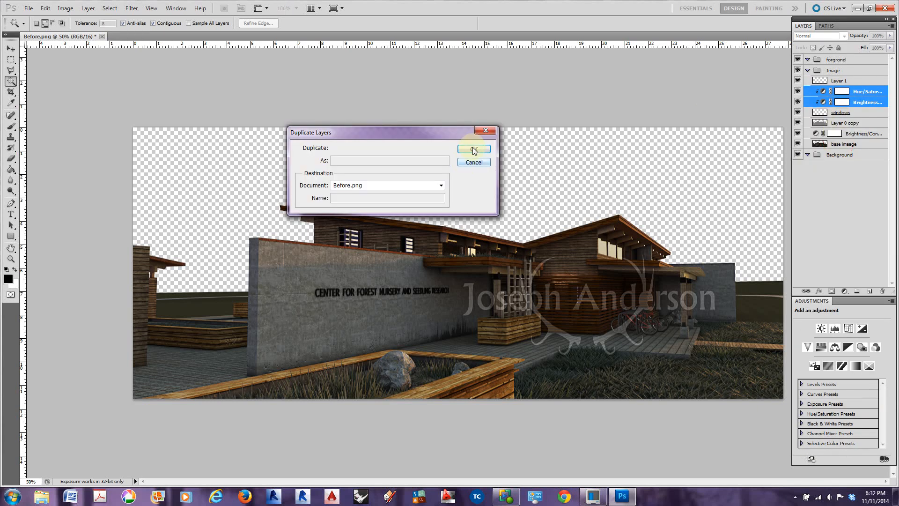
{"action": "left_click", "coordinate": [474, 150]}
{"action": "left_click_drag", "start_coordinate": [859, 100], "coordinate": [857, 78]}
Duplicate Brightness/Contrast 1 above Layer 1, clip the copy to Layer 1, and clip the original adjustment to the base imaage layer
{"action": "left_click", "coordinate": [854, 133]}
{"action": "right_click", "coordinate": [850, 139]}
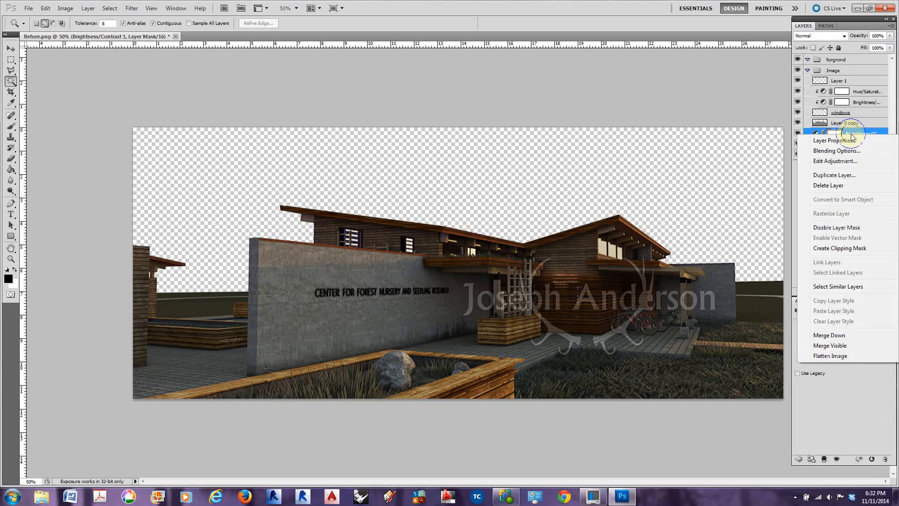
{"action": "left_click", "coordinate": [834, 175]}
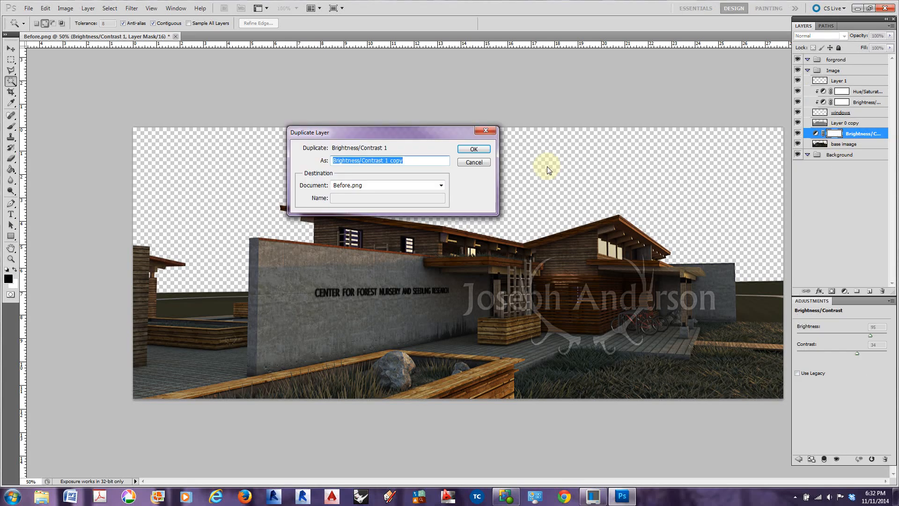
{"action": "left_click", "coordinate": [474, 148]}
{"action": "left_click_drag", "start_coordinate": [854, 133], "coordinate": [854, 78]}
{"action": "right_click", "coordinate": [854, 79]}
{"action": "left_click", "coordinate": [839, 193]}
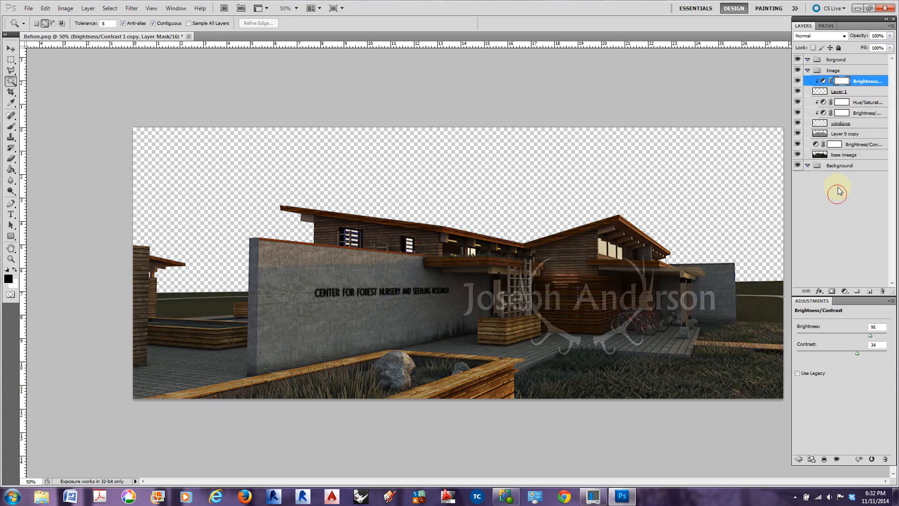
{"action": "right_click", "coordinate": [853, 145]}
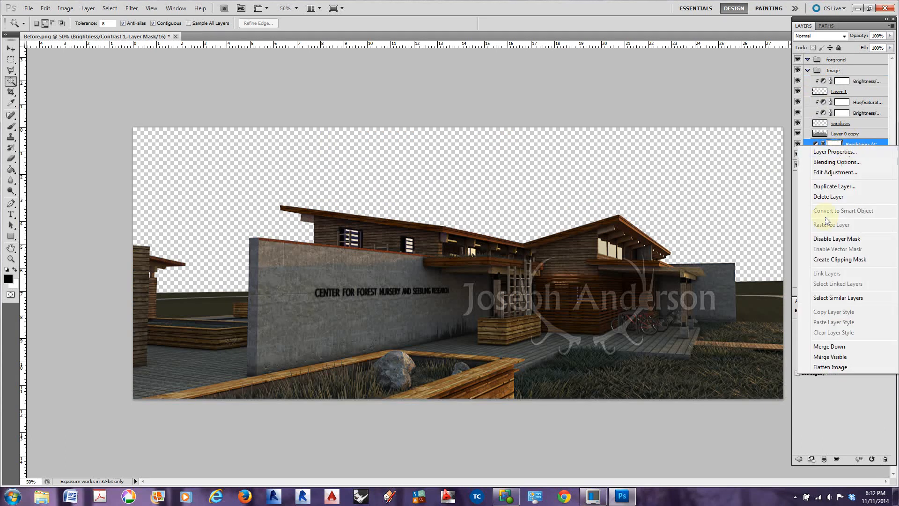
{"action": "left_click", "coordinate": [837, 260]}
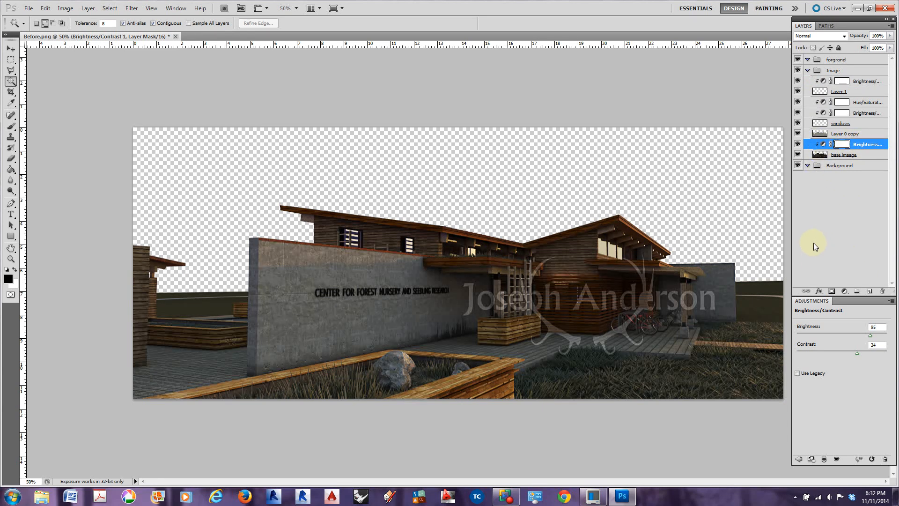
Ready the Clone Stamp on the base imaage layer with the brush size reduced to 100
{"action": "left_click", "coordinate": [821, 157]}
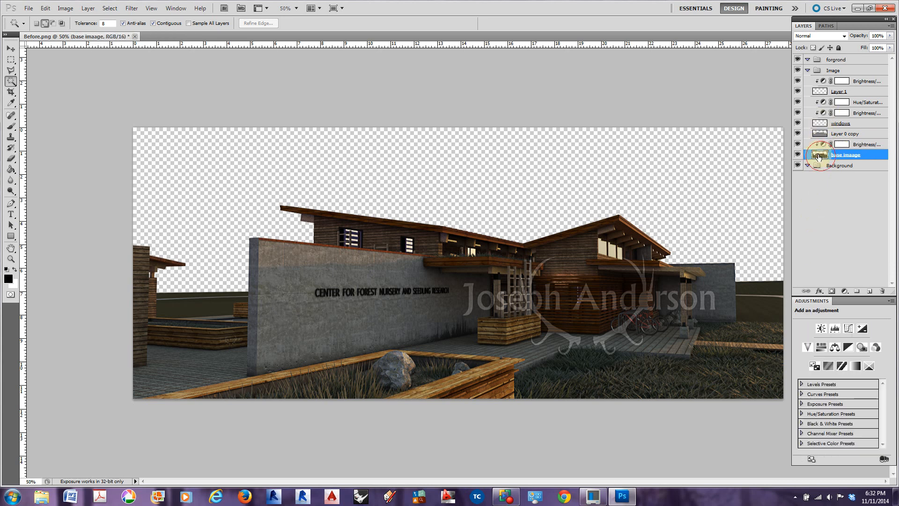
{"action": "left_click", "coordinate": [11, 138]}
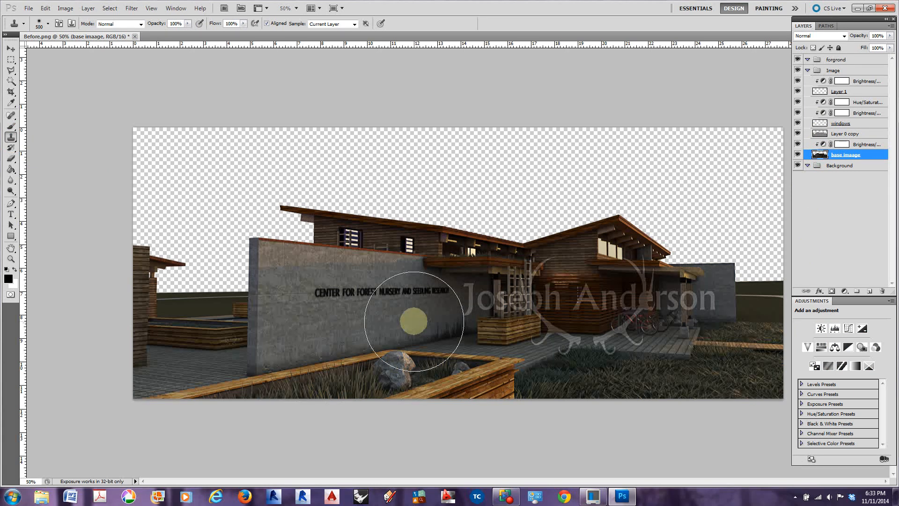
{"action": "key", "text": "bracketleft"}
{"action": "key", "text": "bracketleft"}
{"action": "key", "text": "bracketleft"}
{"action": "key", "text": "bracketleft"}
{"action": "key", "text": "bracketleft"}
{"action": "key", "text": "bracketleft"}
{"action": "key", "text": "bracketleft"}
{"action": "key", "text": "bracketleft"}
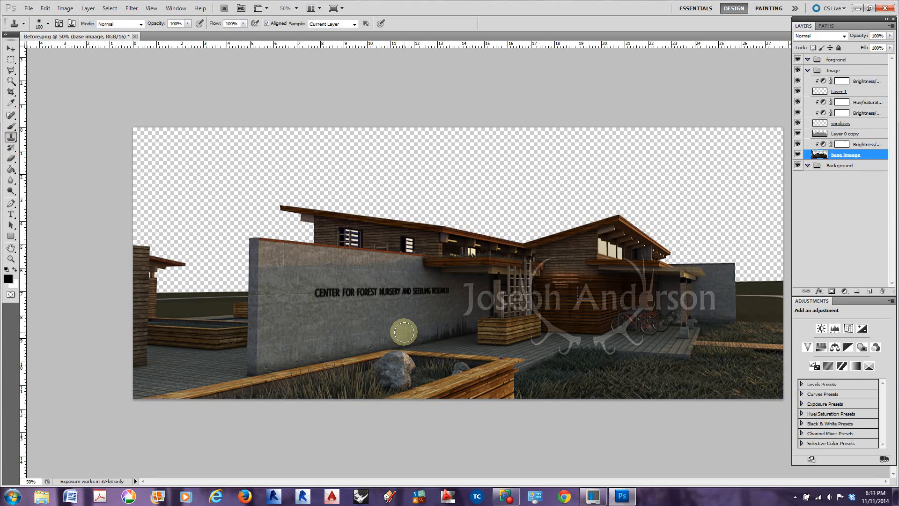
Reduce the Clone Stamp brush size to 40 for retouching the foot of the concrete wall
{"action": "scroll", "coordinate": [405, 334], "scroll_direction": "up", "scroll_amount": 4}
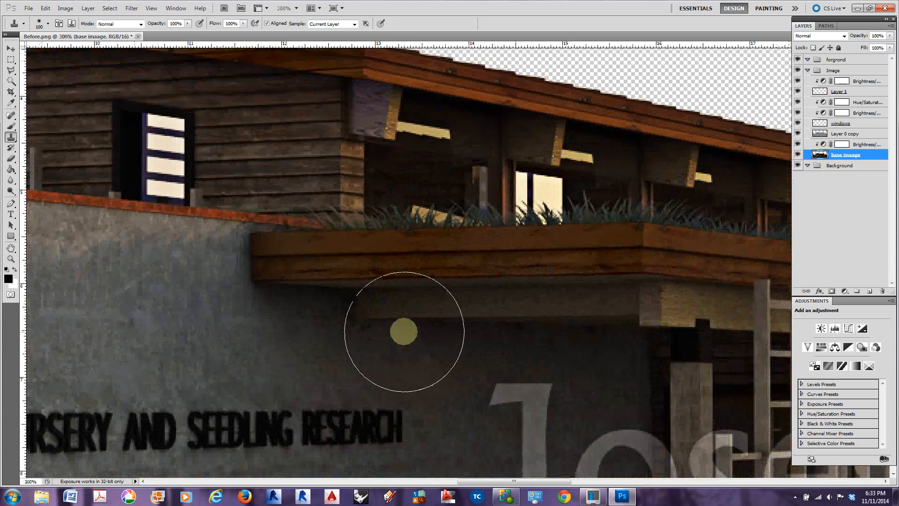
{"action": "scroll", "coordinate": [406, 332], "scroll_direction": "down", "scroll_amount": 5}
{"action": "mouse_move", "coordinate": [394, 364]}
{"action": "left_mouse_down"}
{"action": "mouse_move", "coordinate": [463, 226]}
{"action": "mouse_move", "coordinate": [425, 239]}
{"action": "mouse_move", "coordinate": [367, 368]}
{"action": "mouse_move", "coordinate": [371, 342]}
{"action": "left_mouse_up"}
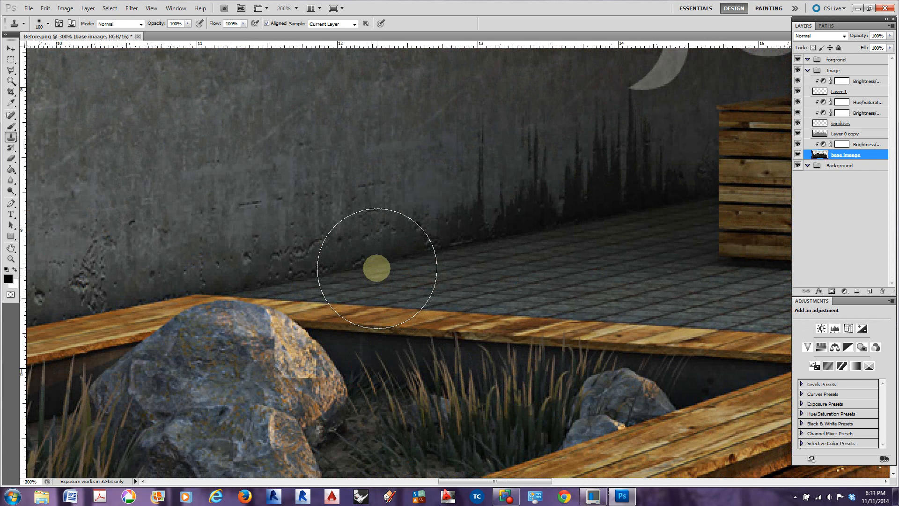
{"action": "key", "text": "bracketleft"}
{"action": "key", "text": "bracketleft"}
{"action": "key", "text": "bracketleft"}
{"action": "key", "text": "bracketleft"}
{"action": "key", "text": "bracketleft"}
{"action": "key", "text": "bracketleft"}
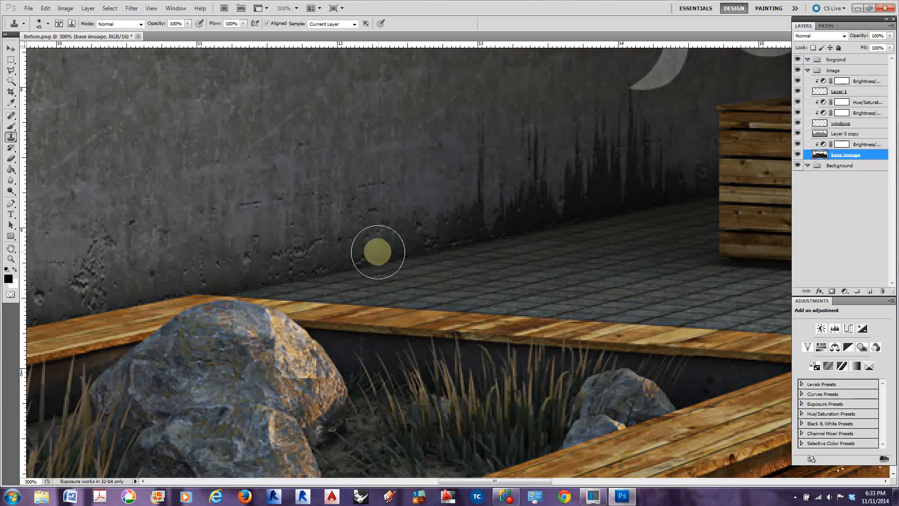
{"action": "key", "text": "bracketleft"}
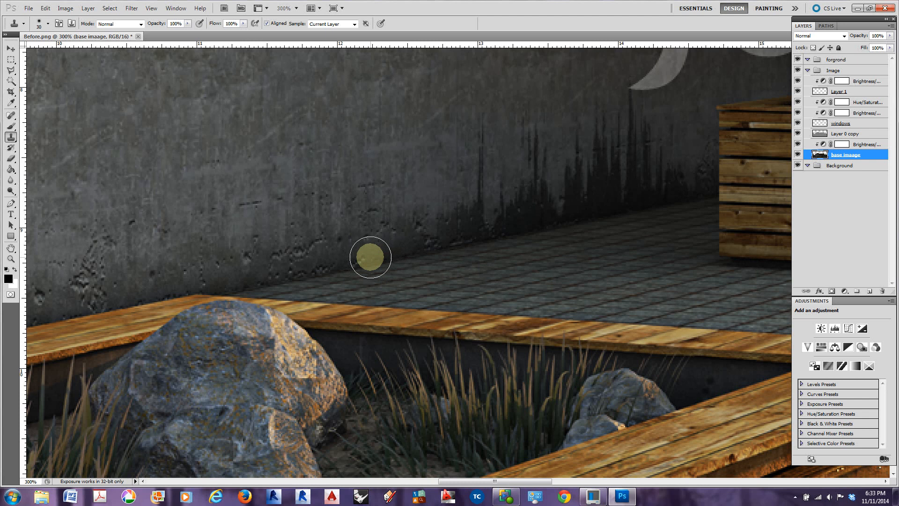
{"action": "key", "text": "bracketright"}
{"action": "key", "text": "bracketright"}
{"action": "key", "text": "bracketleft"}
{"action": "key", "text": "bracketleft"}
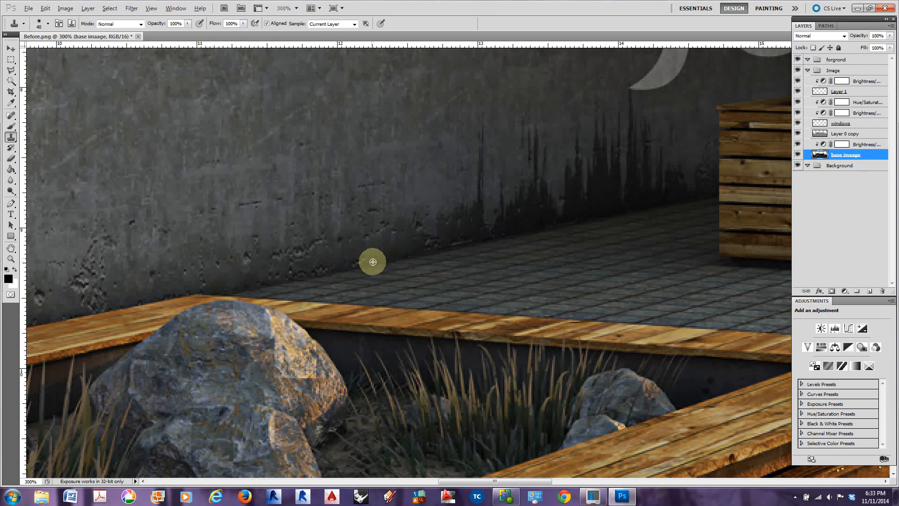
Sample the clean wall-to-paving edge on the base imaage layer and clone it onto Layer 1 up to the start of the dark streaks
{"action": "left_click", "coordinate": [353, 268], "text": "alt"}
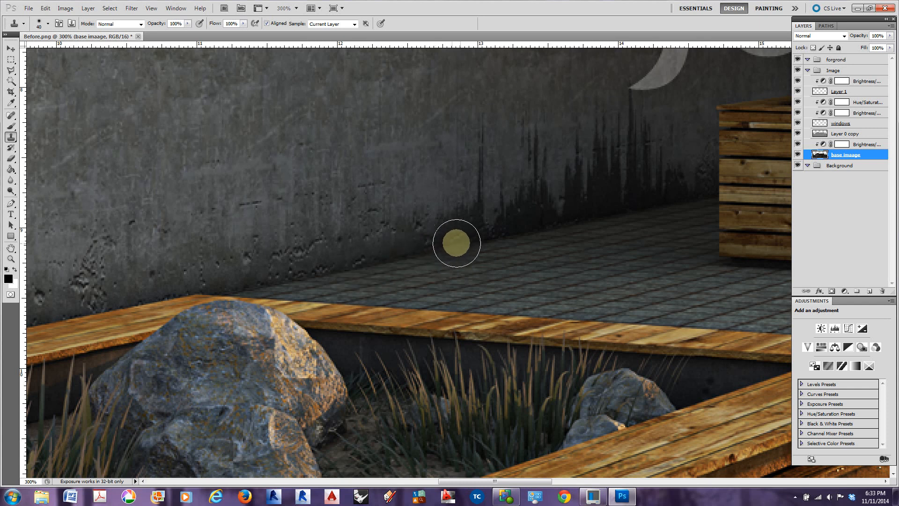
{"action": "left_click", "coordinate": [822, 92]}
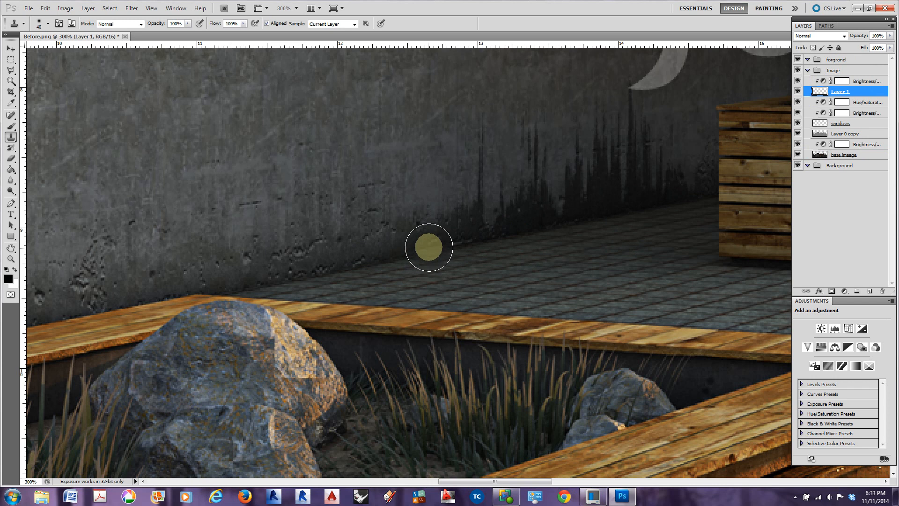
{"action": "left_click_drag", "start_coordinate": [424, 255], "coordinate": [493, 239]}
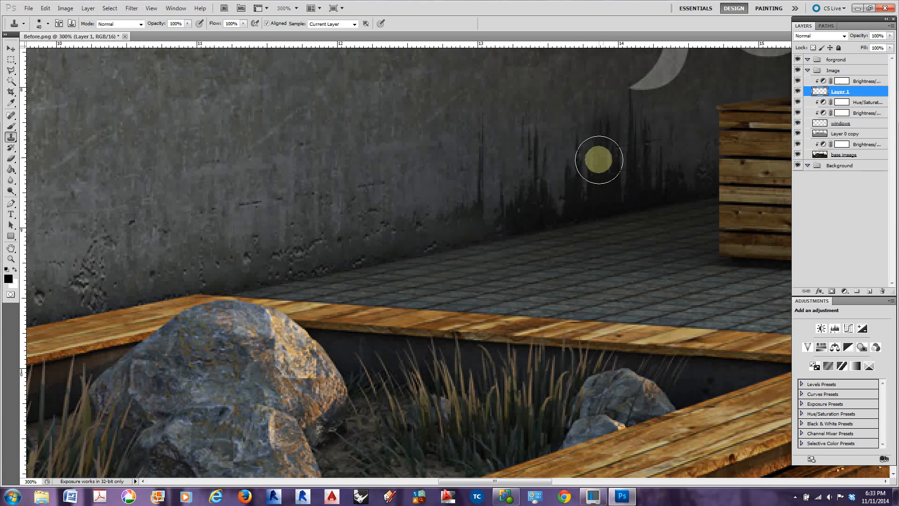
Resample the base imaage layer and clone on Layer 1 over the foot of the dark streaks toward the wooden planter
{"action": "left_click", "coordinate": [820, 156]}
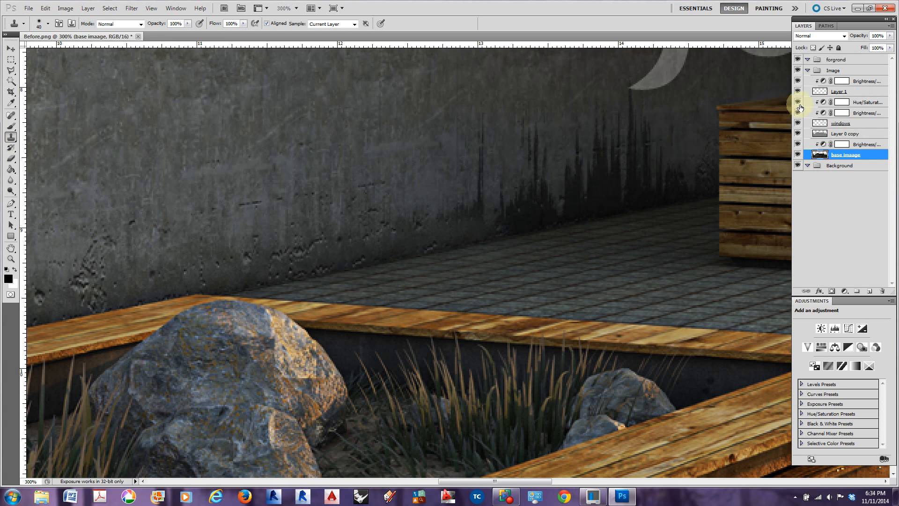
{"action": "left_click", "coordinate": [816, 93]}
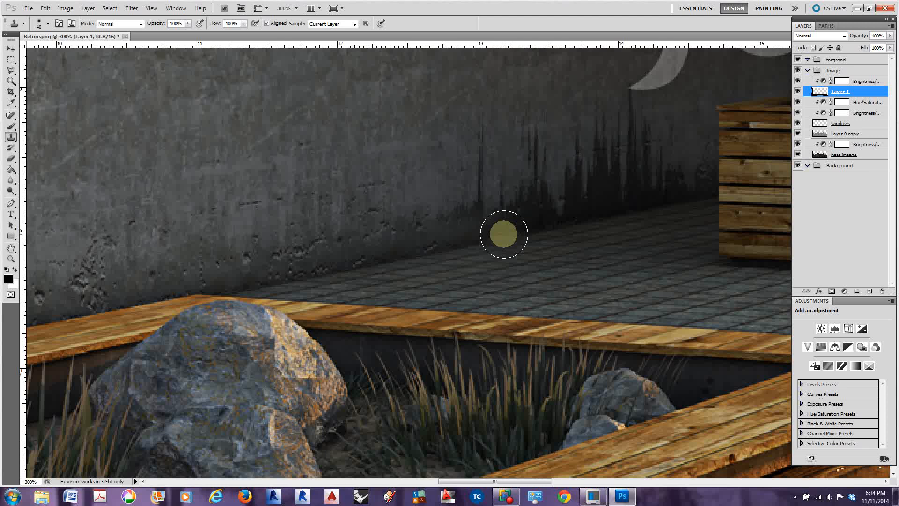
{"action": "left_click_drag", "start_coordinate": [512, 233], "coordinate": [662, 203]}
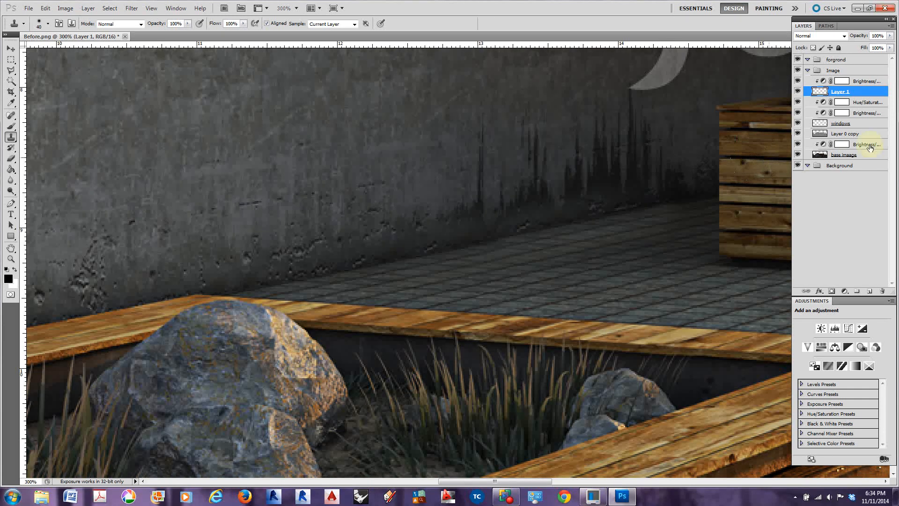
Sample the wall edge on base imaage again and clone it onto Layer 1 along the last stretch beside the wooden planter
{"action": "left_click", "coordinate": [820, 157]}
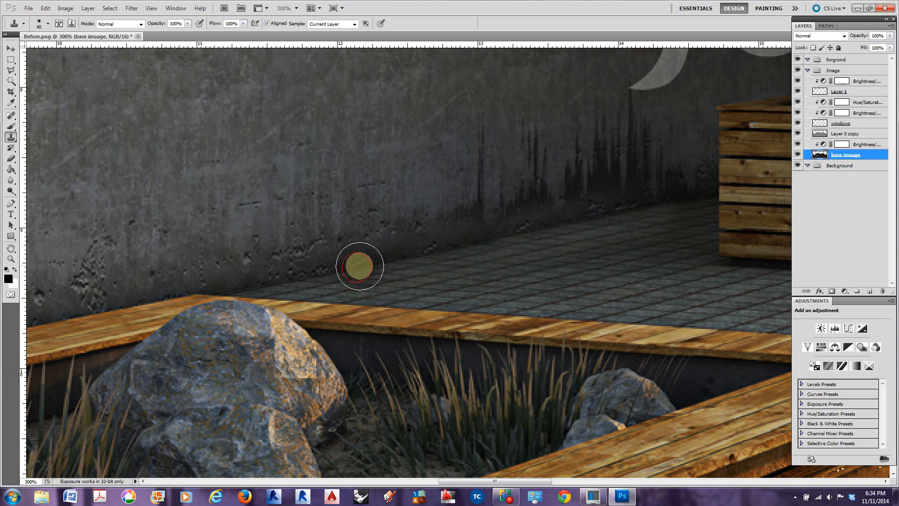
{"action": "left_click", "coordinate": [836, 91]}
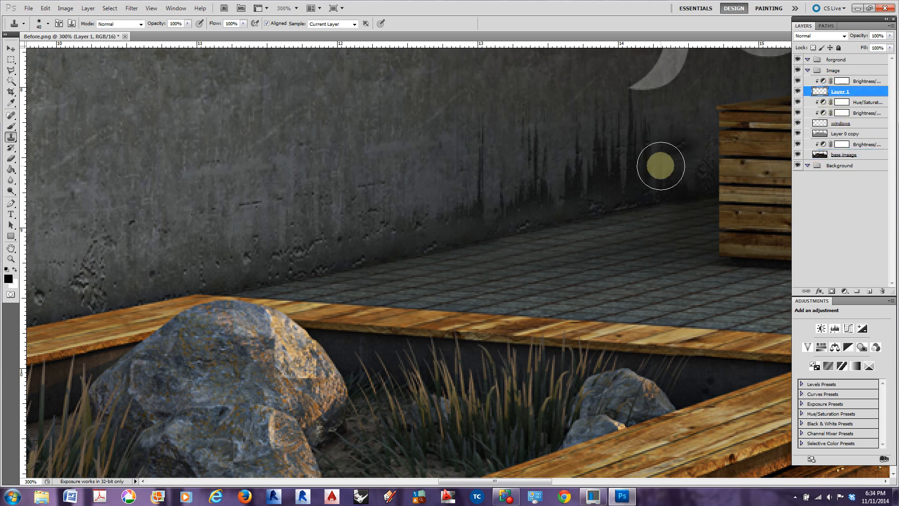
{"action": "left_click_drag", "start_coordinate": [608, 212], "coordinate": [696, 194]}
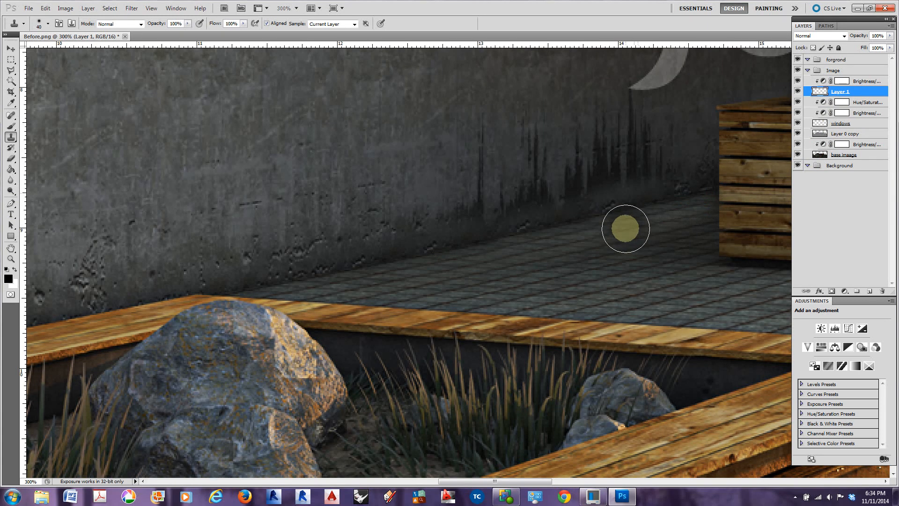
Clone clean concrete from base imaage onto Layer 1 to cover the remaining dark streaks left of the wooden planter
{"action": "key", "text": "ctrl+minus"}
{"action": "key", "text": "ctrl+minus"}
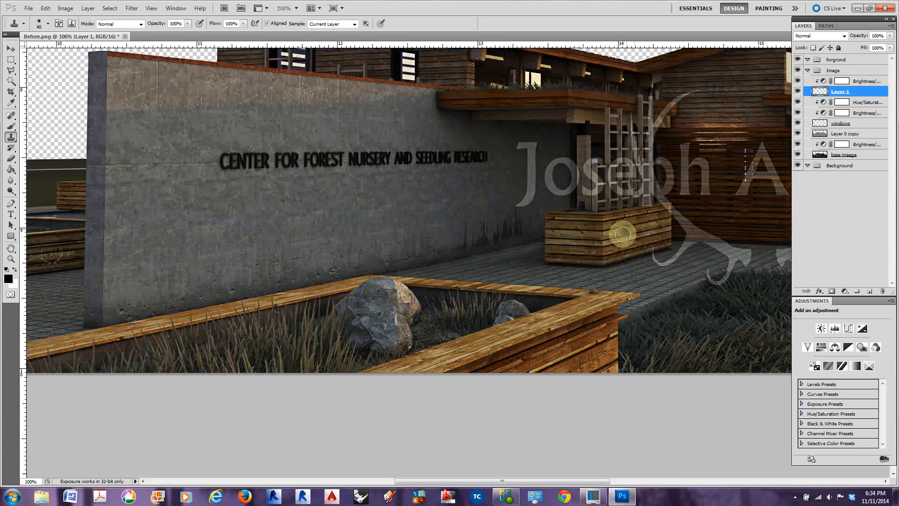
{"action": "left_click", "coordinate": [832, 156]}
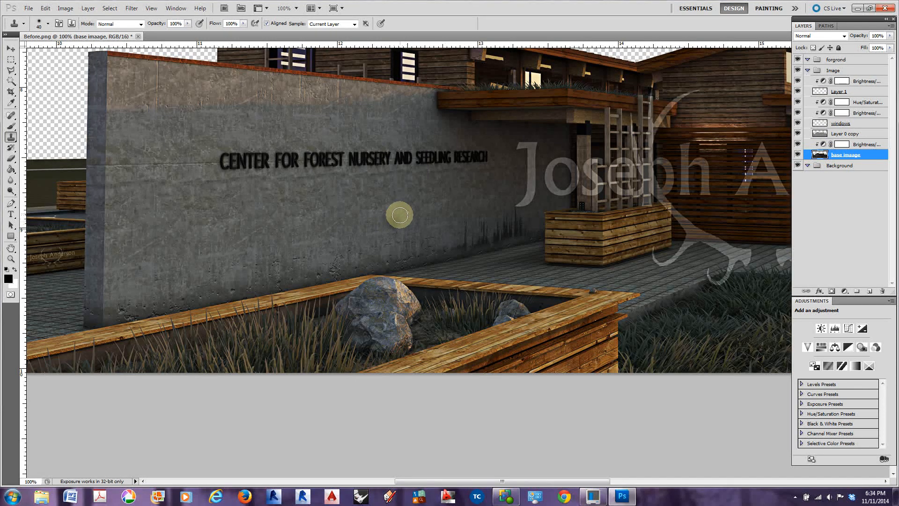
{"action": "left_click", "coordinate": [819, 91]}
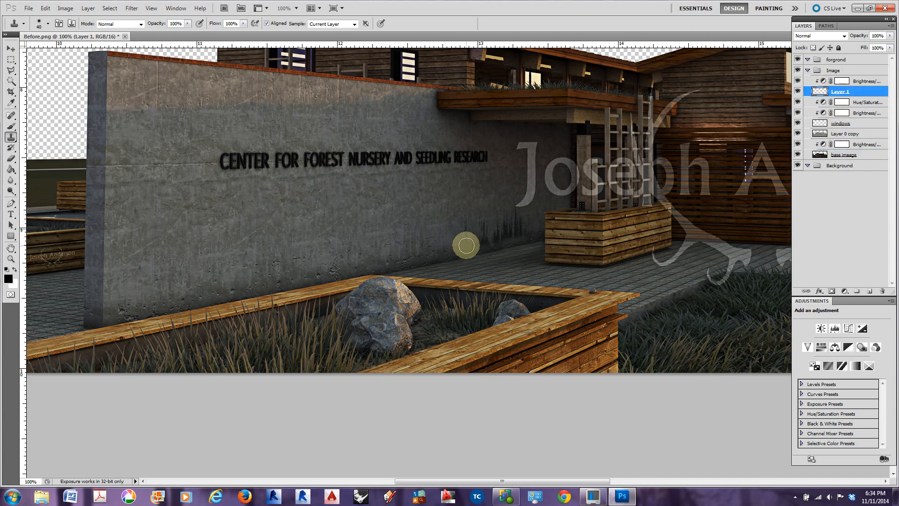
{"action": "left_click", "coordinate": [462, 240]}
{"action": "mouse_move", "coordinate": [467, 225]}
{"action": "left_mouse_down"}
{"action": "mouse_move", "coordinate": [479, 240]}
{"action": "mouse_move", "coordinate": [486, 238]}
{"action": "mouse_move", "coordinate": [484, 223]}
{"action": "mouse_move", "coordinate": [478, 226]}
{"action": "mouse_move", "coordinate": [507, 232]}
{"action": "mouse_move", "coordinate": [495, 221]}
{"action": "mouse_move", "coordinate": [514, 213]}
{"action": "mouse_move", "coordinate": [515, 230]}
{"action": "mouse_move", "coordinate": [530, 230]}
{"action": "mouse_move", "coordinate": [522, 220]}
{"action": "mouse_move", "coordinate": [489, 221]}
{"action": "left_mouse_up"}
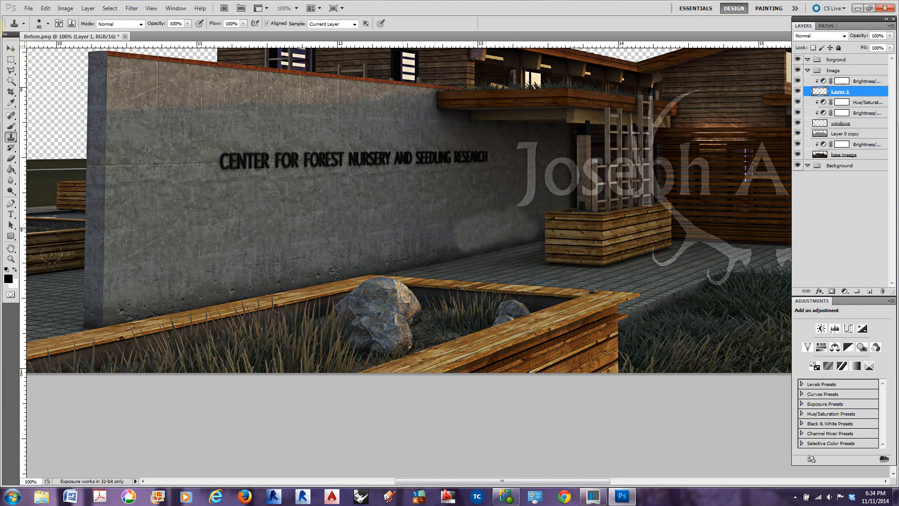
Add an empty layer above Layer 1's clipped Brightness/Contrast adjustment and rename Layer 1 as clone stamp
{"action": "left_click", "coordinate": [11, 49]}
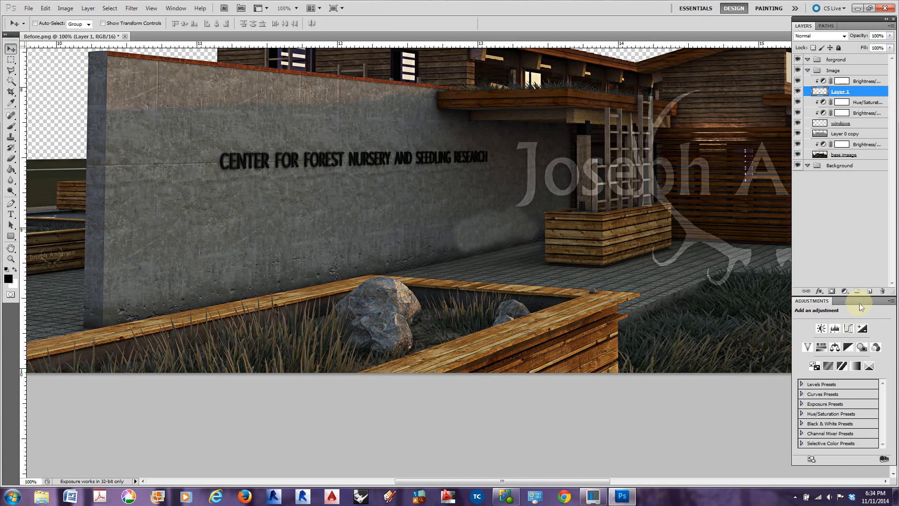
{"action": "left_click", "coordinate": [854, 80]}
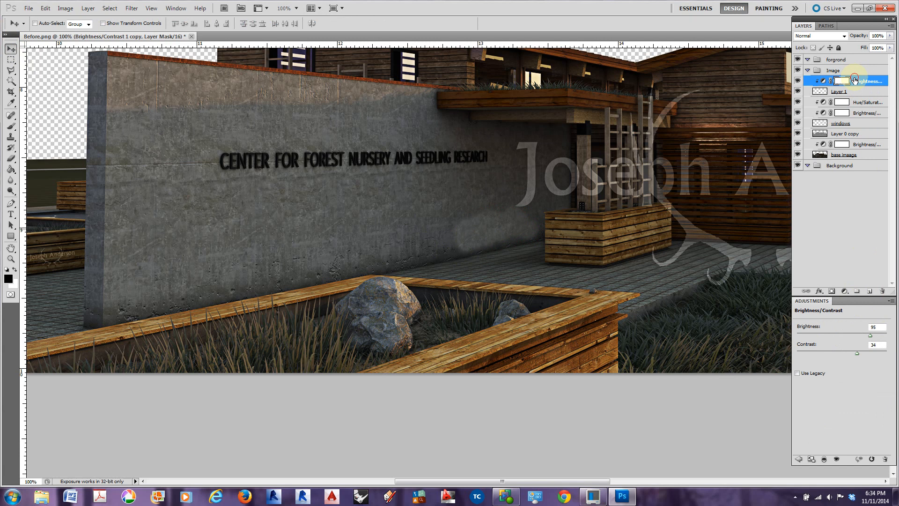
{"action": "left_click", "coordinate": [869, 292]}
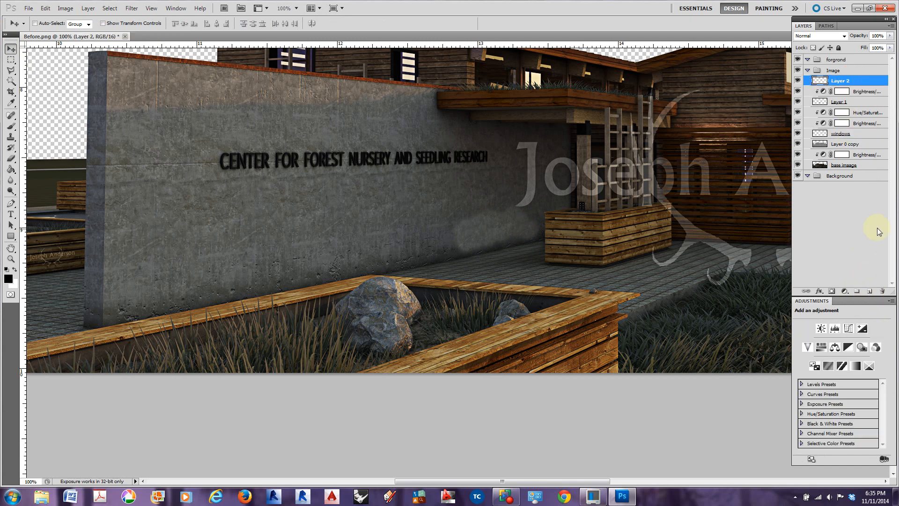
{"action": "double_click", "coordinate": [840, 102]}
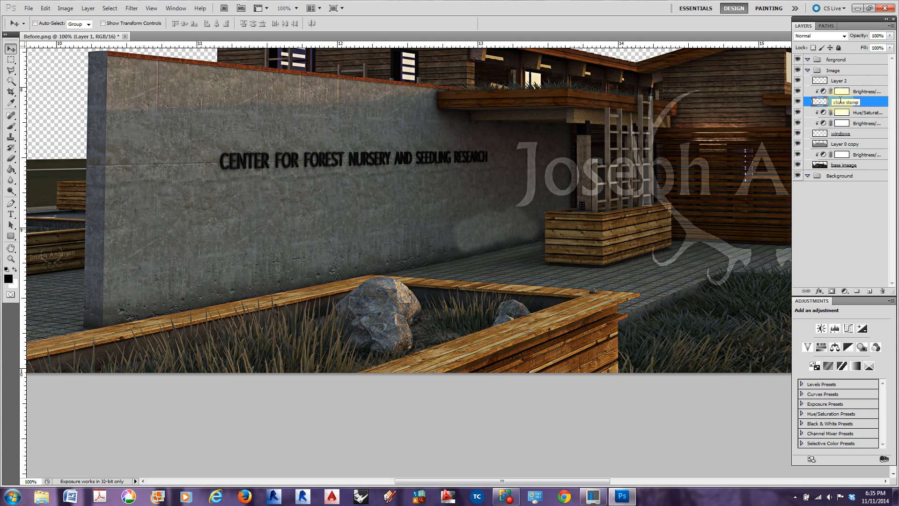
{"action": "left_click", "coordinate": [840, 82]}
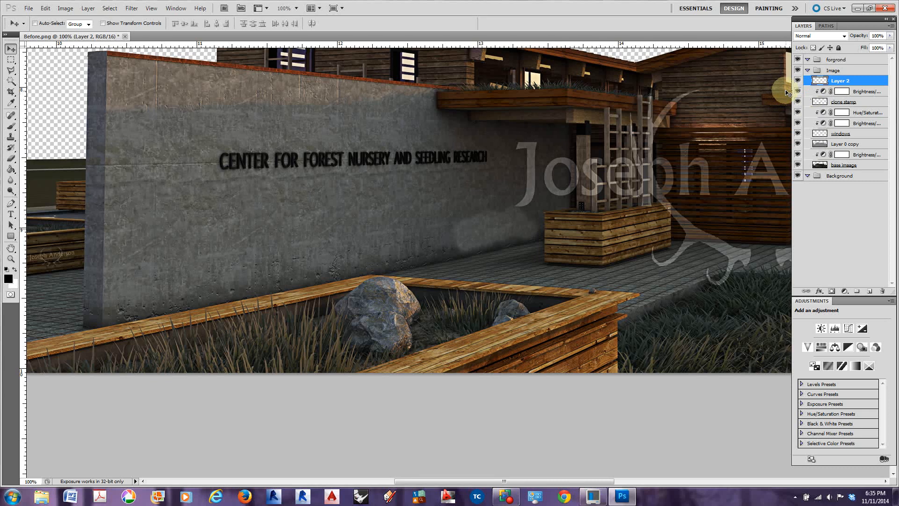
Rename Layer 2 as ambient shadow and set its blend mode to Multiply
{"action": "key", "text": "ctrl+minus"}
{"action": "left_click", "coordinate": [841, 83]}
{"action": "double_click", "coordinate": [841, 83]}
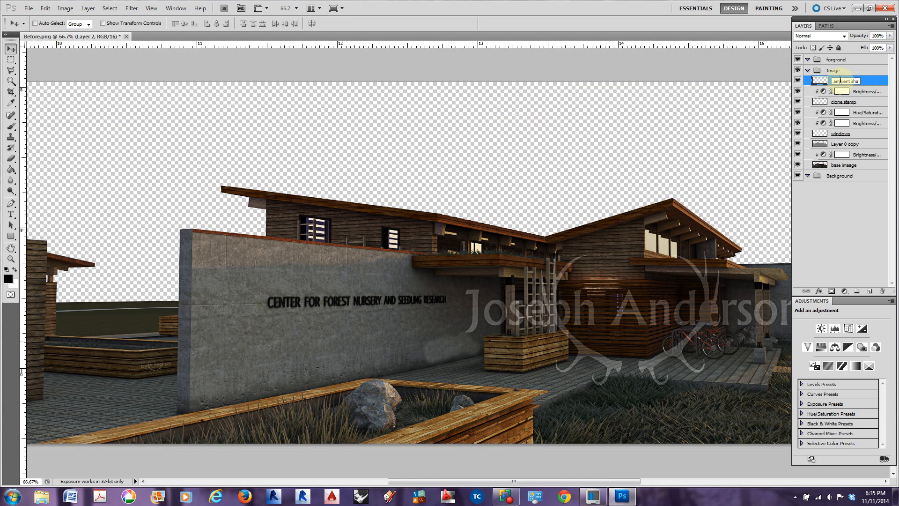
{"action": "left_click", "coordinate": [861, 95]}
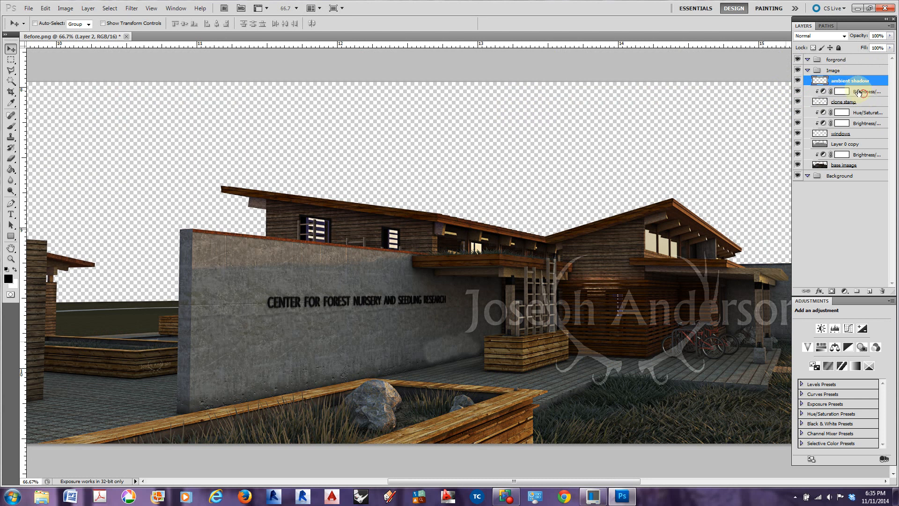
{"action": "left_click", "coordinate": [825, 79]}
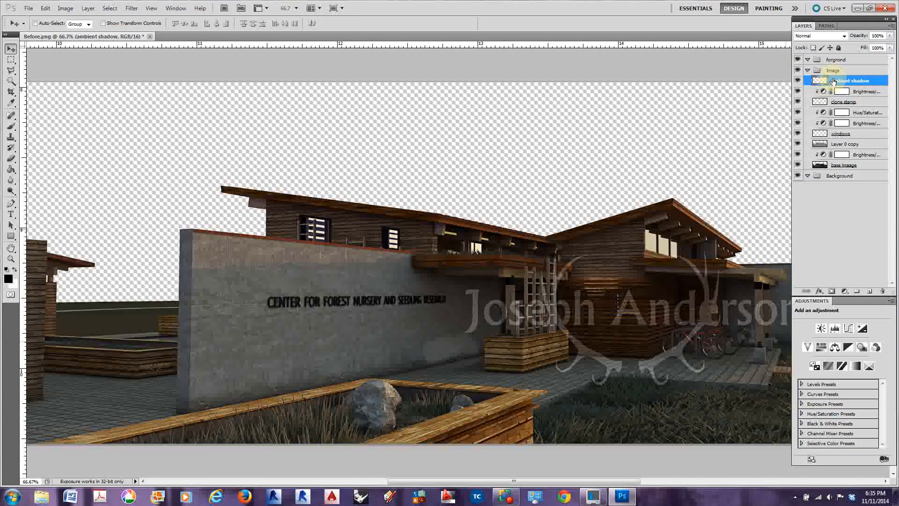
{"action": "left_click", "coordinate": [843, 36]}
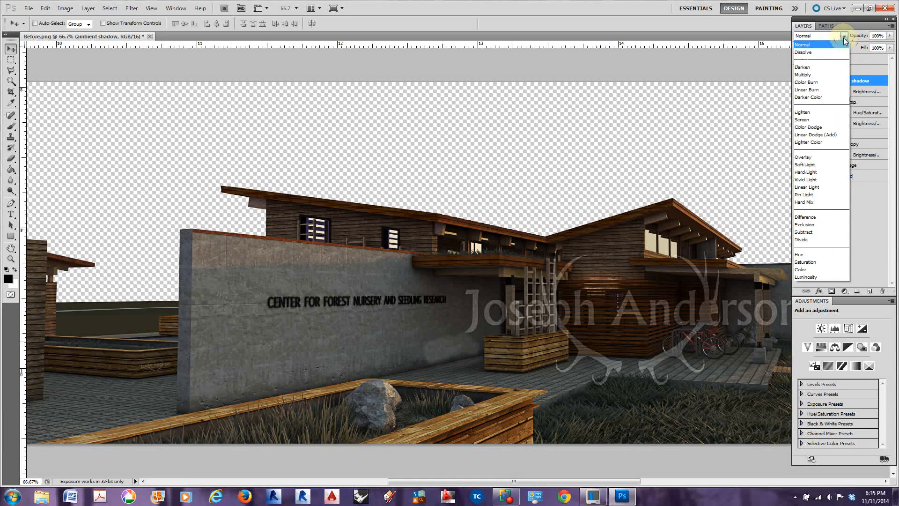
{"action": "left_click", "coordinate": [826, 76]}
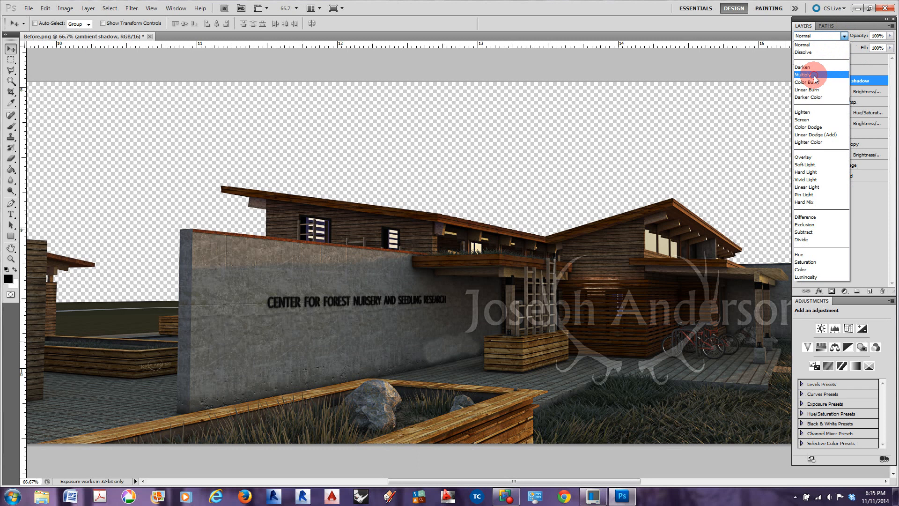
Set up the Brush tool with Multiply mode and 15% opacity for the ambient shadow layer
{"action": "left_click", "coordinate": [11, 128]}
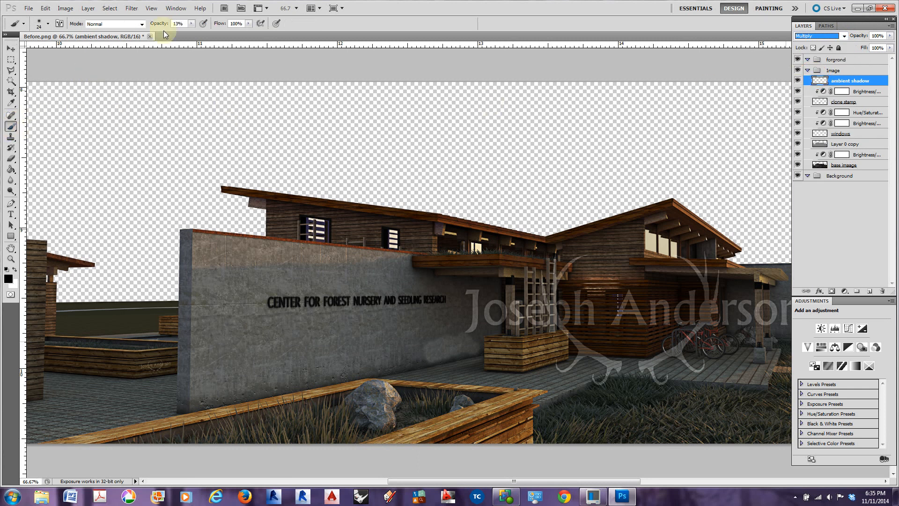
{"action": "left_click", "coordinate": [140, 24]}
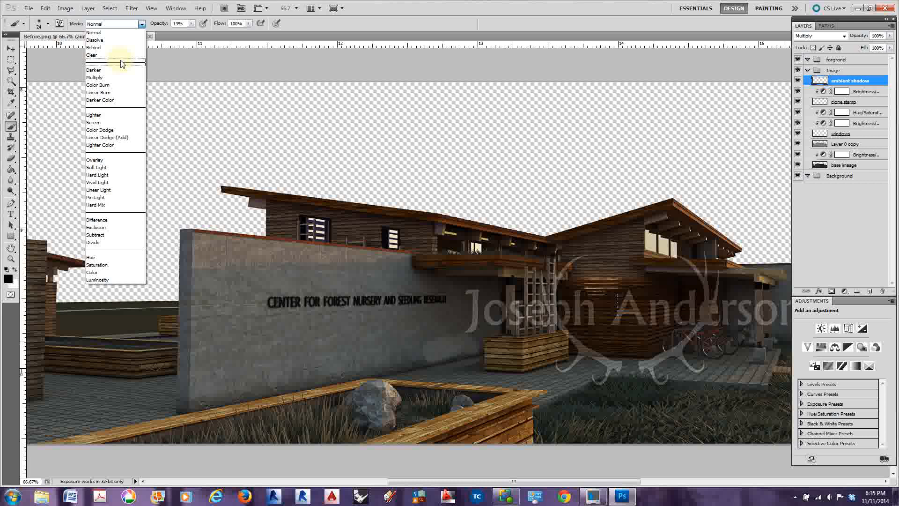
{"action": "left_click", "coordinate": [113, 80]}
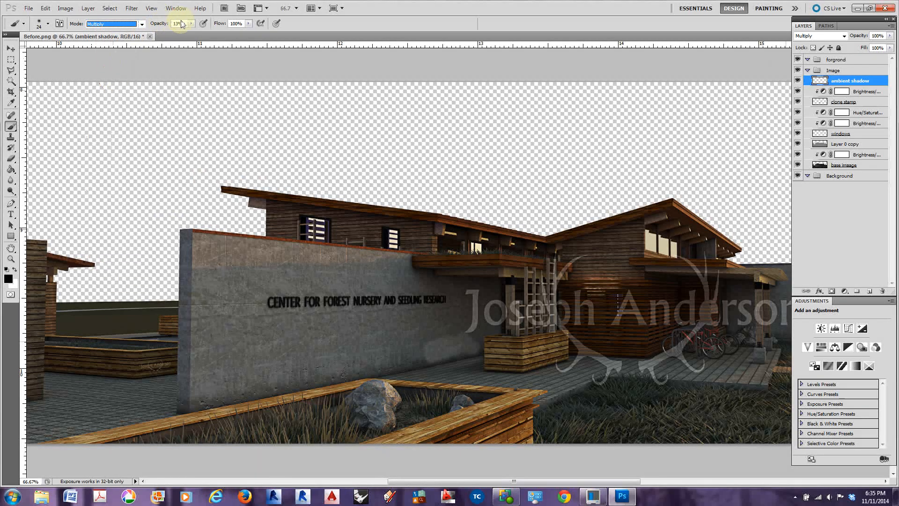
{"action": "left_click_drag", "start_coordinate": [164, 26], "coordinate": [164, 26]}
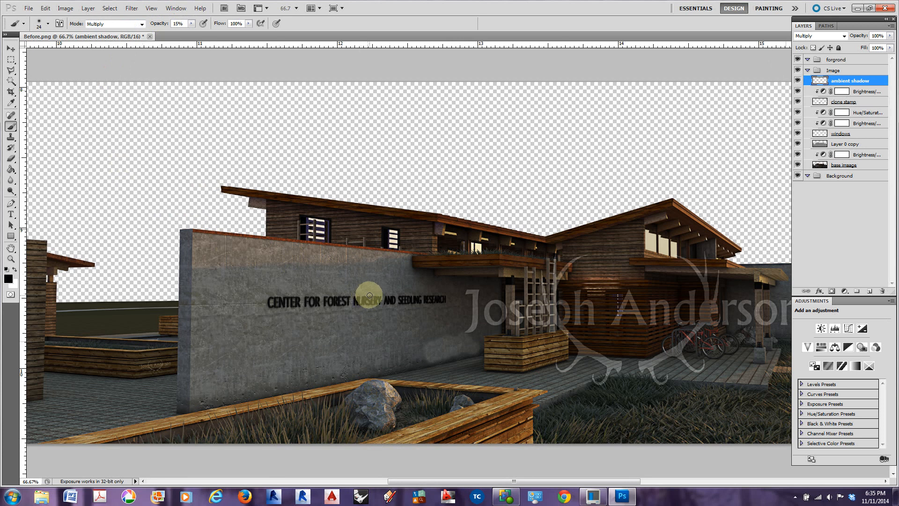
Resize the brush to 90 and darken the lower concrete wall left of the wooden planter on the ambient shadow layer
{"action": "key", "text": "bracketleft"}
{"action": "key", "text": "bracketleft"}
{"action": "key", "text": "bracketleft"}
{"action": "key", "text": "bracketleft"}
{"action": "key", "text": "bracketleft"}
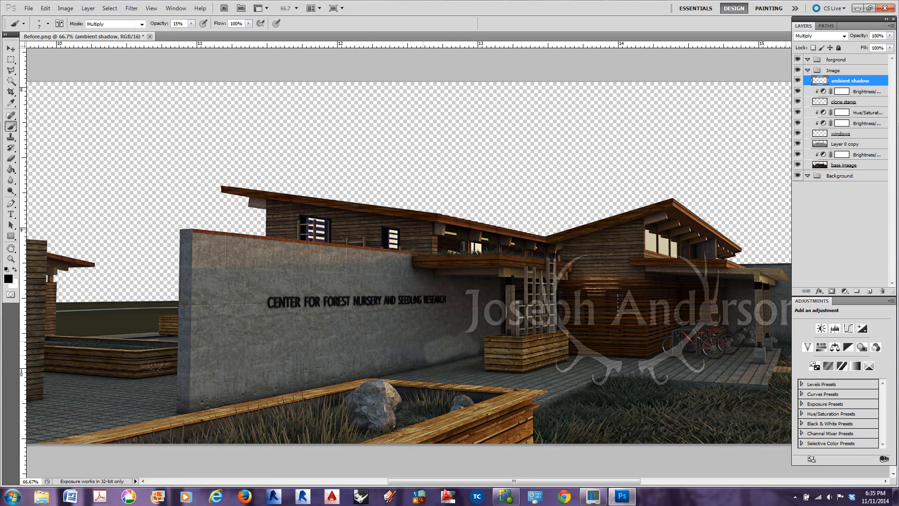
{"action": "key", "text": "bracketright"}
{"action": "key", "text": "bracketright"}
{"action": "left_click", "coordinate": [421, 353]}
{"action": "key", "text": "bracketright"}
{"action": "key", "text": "bracketright"}
{"action": "key", "text": "bracketright"}
{"action": "key", "text": "bracketright"}
{"action": "key", "text": "bracketright"}
{"action": "key", "text": "bracketright"}
{"action": "key", "text": "bracketright"}
{"action": "key", "text": "bracketright"}
{"action": "key", "text": "bracketright"}
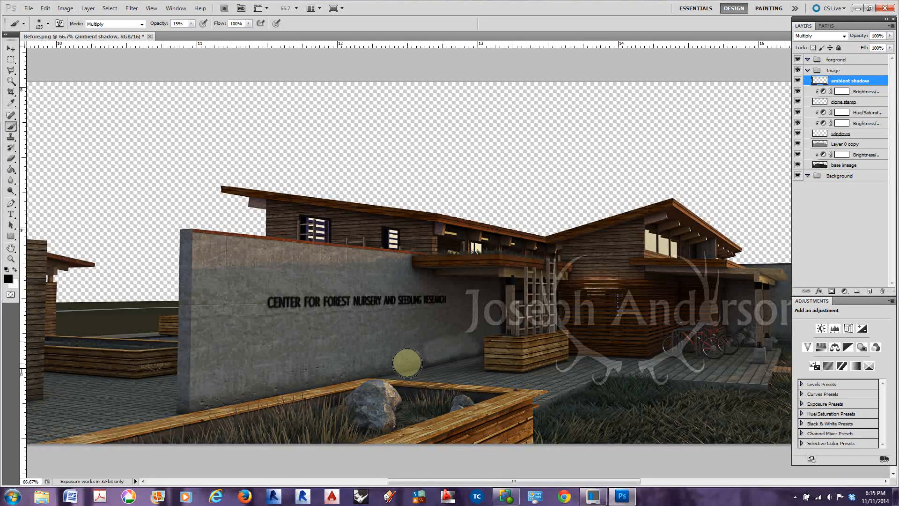
{"action": "key", "text": "bracketleft"}
{"action": "key", "text": "bracketleft"}
{"action": "mouse_move", "coordinate": [418, 353]}
{"action": "left_mouse_down"}
{"action": "mouse_move", "coordinate": [462, 345]}
{"action": "mouse_move", "coordinate": [426, 345]}
{"action": "mouse_move", "coordinate": [461, 345]}
{"action": "mouse_move", "coordinate": [430, 346]}
{"action": "mouse_move", "coordinate": [427, 359]}
{"action": "left_mouse_up"}
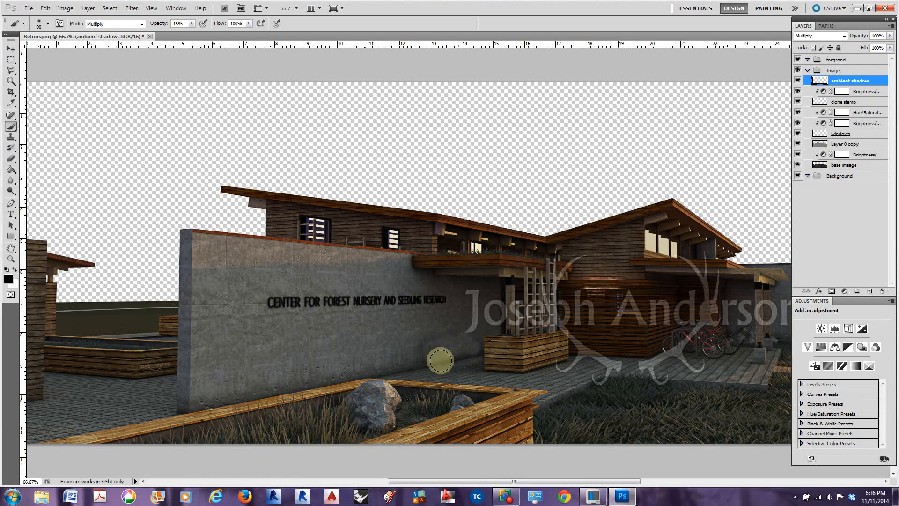
Paint ambient shadow along the base of the concrete wall, from its near corner to the wooden planter
{"action": "scroll", "coordinate": [225, 356], "scroll_direction": "down", "scroll_amount": 1}
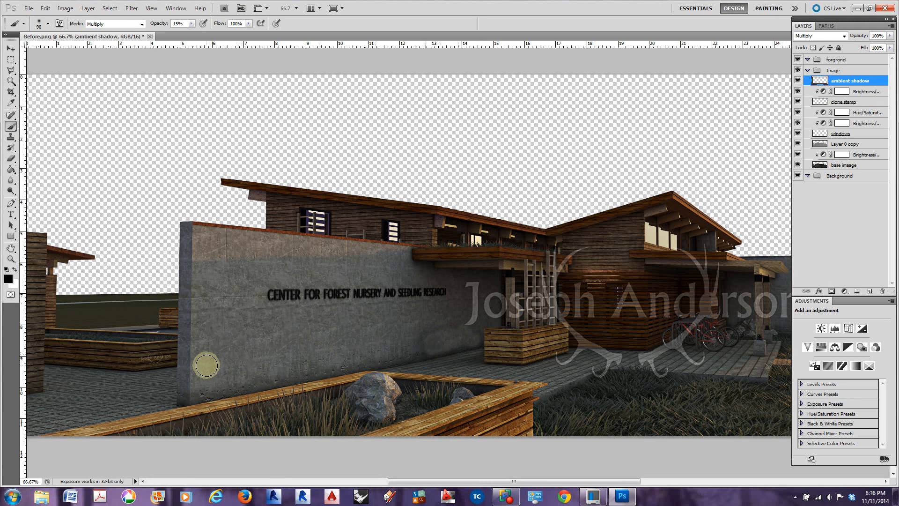
{"action": "mouse_move", "coordinate": [178, 396]}
{"action": "left_mouse_down"}
{"action": "mouse_move", "coordinate": [482, 345]}
{"action": "mouse_move", "coordinate": [427, 345]}
{"action": "mouse_move", "coordinate": [472, 334]}
{"action": "mouse_move", "coordinate": [463, 331]}
{"action": "mouse_move", "coordinate": [470, 334]}
{"action": "mouse_move", "coordinate": [339, 352]}
{"action": "left_mouse_up"}
{"action": "left_click_drag", "start_coordinate": [284, 361], "coordinate": [190, 375]}
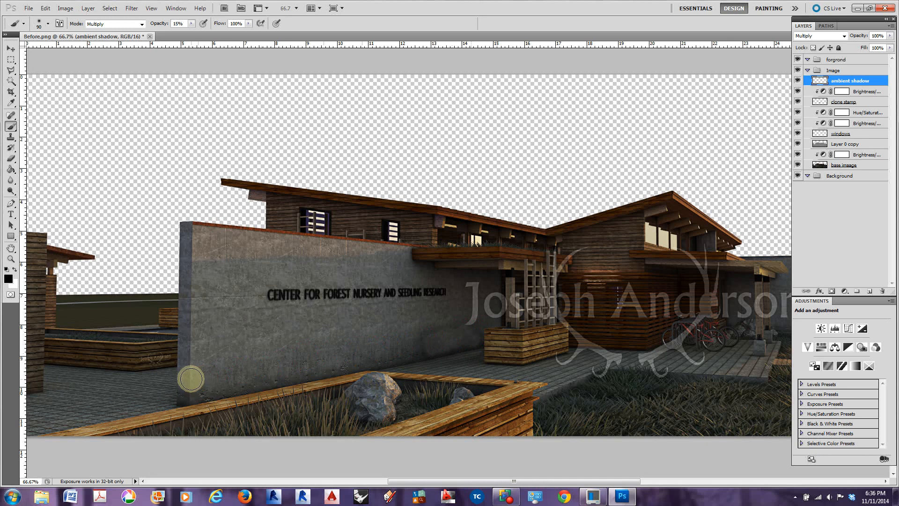
{"action": "mouse_move", "coordinate": [424, 344]}
{"action": "left_mouse_down"}
{"action": "mouse_move", "coordinate": [456, 333]}
{"action": "mouse_move", "coordinate": [466, 340]}
{"action": "mouse_move", "coordinate": [405, 337]}
{"action": "left_mouse_up"}
{"action": "mouse_move", "coordinate": [464, 338]}
{"action": "left_mouse_down"}
{"action": "mouse_move", "coordinate": [406, 346]}
{"action": "mouse_move", "coordinate": [418, 354]}
{"action": "left_mouse_up"}
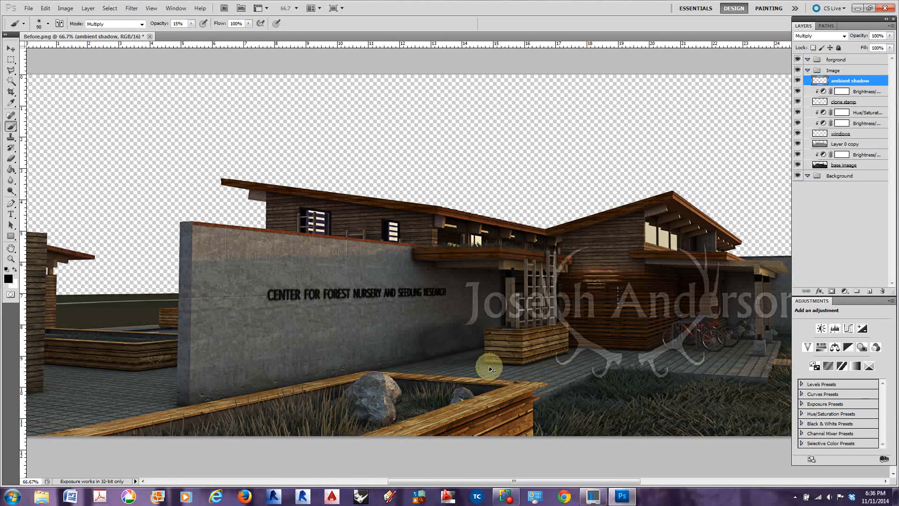
Paint ambient shadow beneath the entrance canopy and along the underside of the building's roof eaves
{"action": "key", "text": "ctrl+minus"}
{"action": "key", "text": "ctrl+minus"}
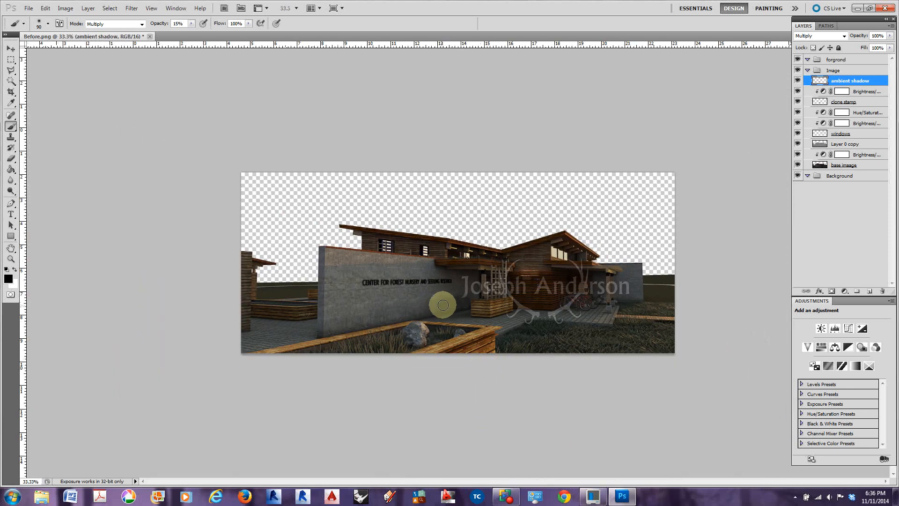
{"action": "left_click", "coordinate": [434, 264]}
{"action": "left_click", "coordinate": [434, 265]}
{"action": "left_click", "coordinate": [436, 270]}
{"action": "mouse_move", "coordinate": [436, 271]}
{"action": "left_mouse_down"}
{"action": "mouse_move", "coordinate": [466, 270]}
{"action": "mouse_move", "coordinate": [456, 271]}
{"action": "left_mouse_up"}
{"action": "mouse_move", "coordinate": [355, 230]}
{"action": "left_mouse_down"}
{"action": "mouse_move", "coordinate": [501, 253]}
{"action": "mouse_move", "coordinate": [562, 239]}
{"action": "mouse_move", "coordinate": [588, 254]}
{"action": "left_mouse_up"}
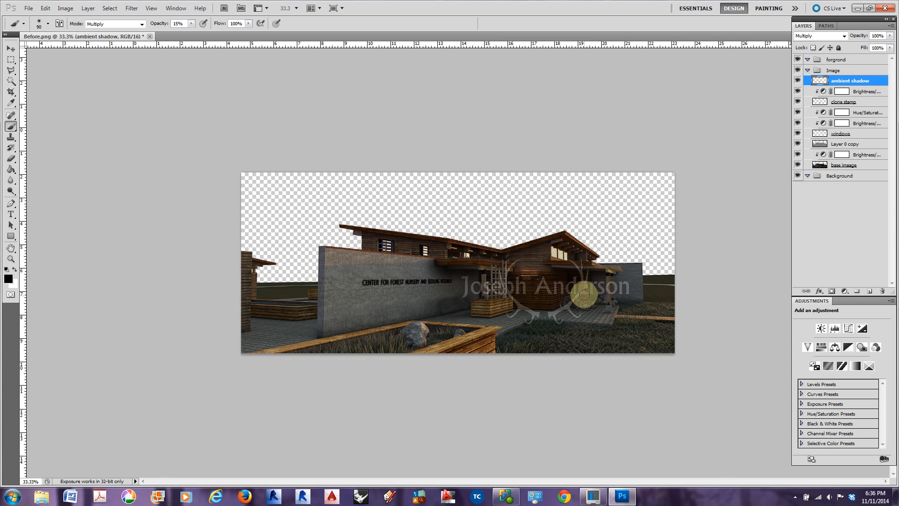
Paint ambient shadow along the lawn and walkway edge, the foreground planter, the courtyard planters and the small structure beside them
{"action": "mouse_move", "coordinate": [503, 336]}
{"action": "left_mouse_down"}
{"action": "mouse_move", "coordinate": [542, 318]}
{"action": "mouse_move", "coordinate": [611, 329]}
{"action": "mouse_move", "coordinate": [618, 321]}
{"action": "mouse_move", "coordinate": [673, 321]}
{"action": "mouse_move", "coordinate": [625, 294]}
{"action": "left_mouse_up"}
{"action": "mouse_move", "coordinate": [482, 331]}
{"action": "left_mouse_down"}
{"action": "mouse_move", "coordinate": [493, 335]}
{"action": "mouse_move", "coordinate": [438, 353]}
{"action": "mouse_move", "coordinate": [447, 351]}
{"action": "left_mouse_up"}
{"action": "left_click_drag", "start_coordinate": [250, 319], "coordinate": [323, 319]}
{"action": "mouse_move", "coordinate": [471, 315]}
{"action": "left_mouse_down"}
{"action": "mouse_move", "coordinate": [511, 310]}
{"action": "mouse_move", "coordinate": [471, 315]}
{"action": "left_mouse_up"}
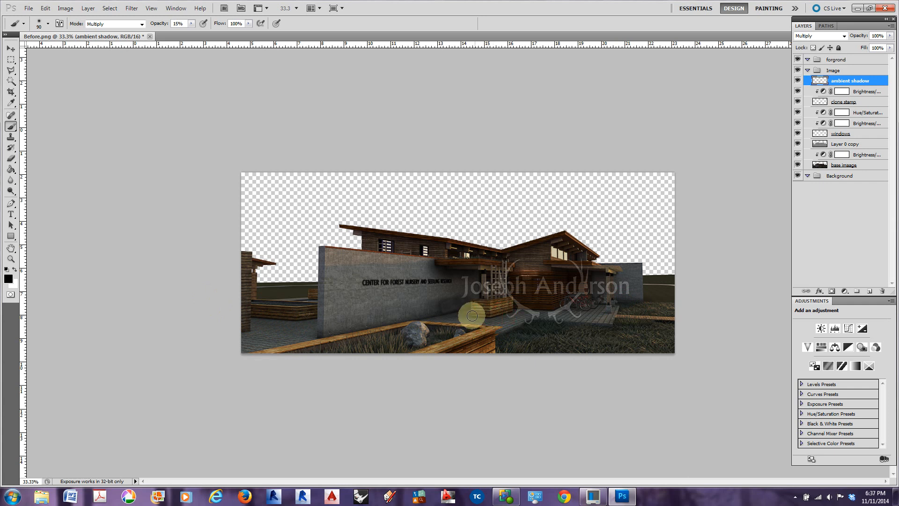
{"action": "left_click_drag", "start_coordinate": [253, 263], "coordinate": [263, 268]}
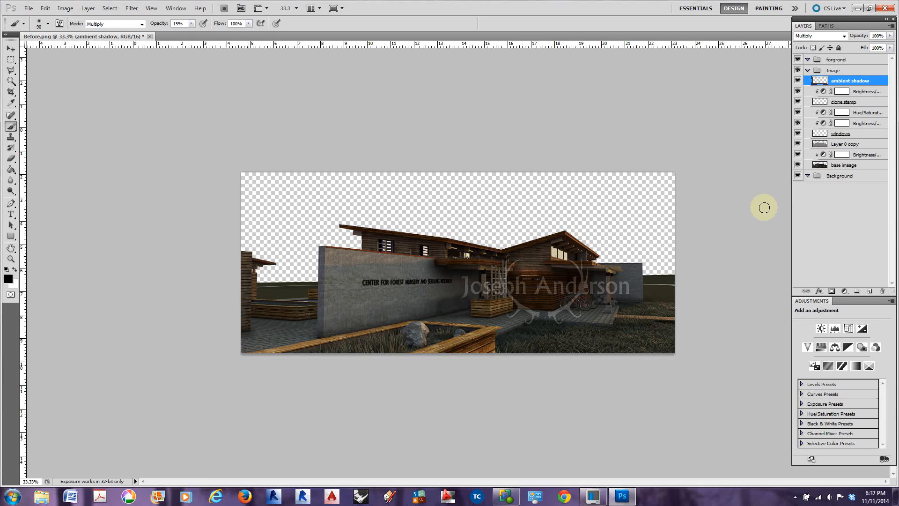
Compare the rendering with and without the ambient shadow layer
{"action": "left_click", "coordinate": [798, 81]}
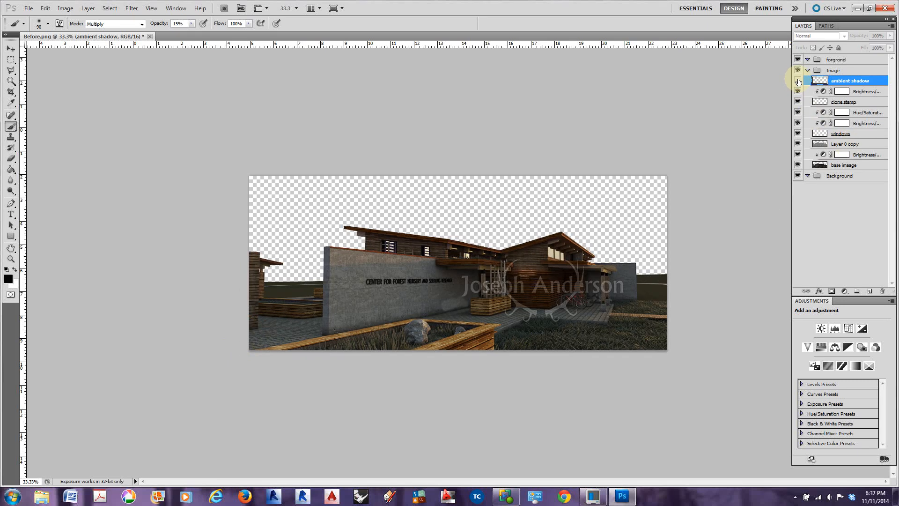
{"action": "key", "text": "ctrl+plus"}
{"action": "left_click", "coordinate": [798, 81]}
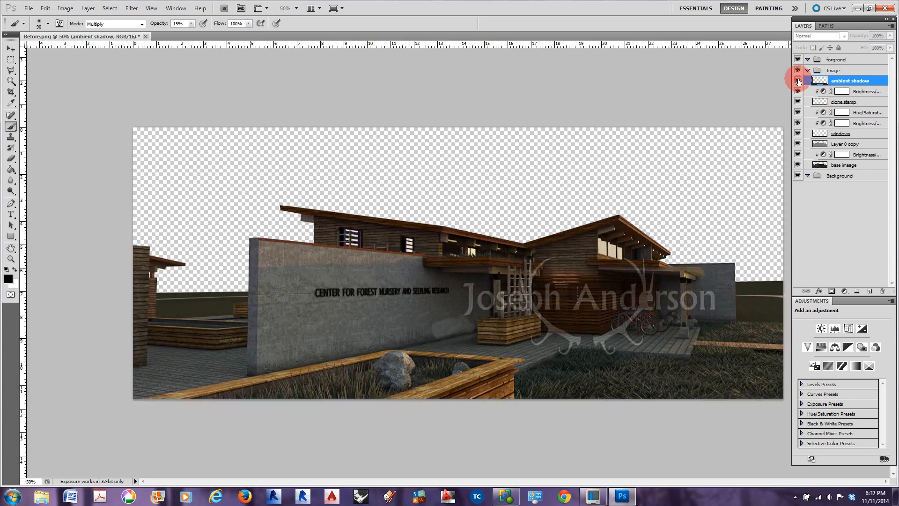
{"action": "left_click", "coordinate": [798, 81]}
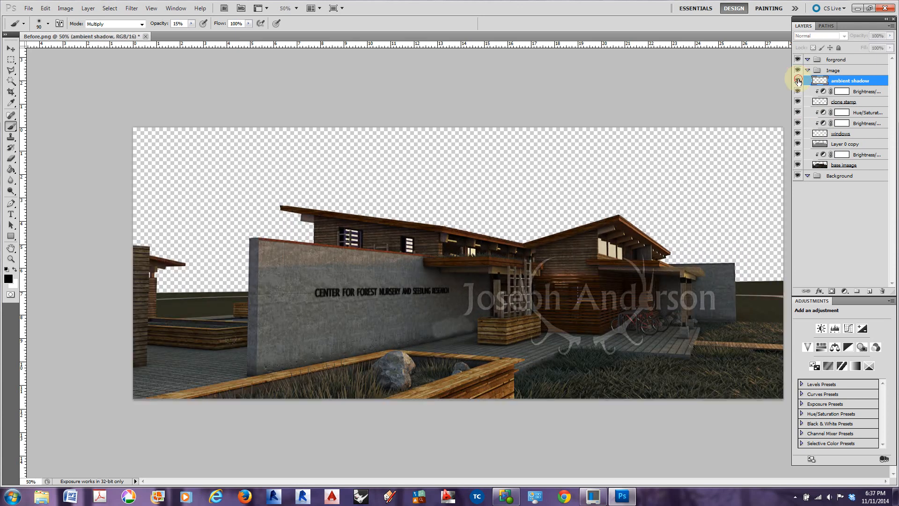
{"action": "left_click", "coordinate": [798, 81]}
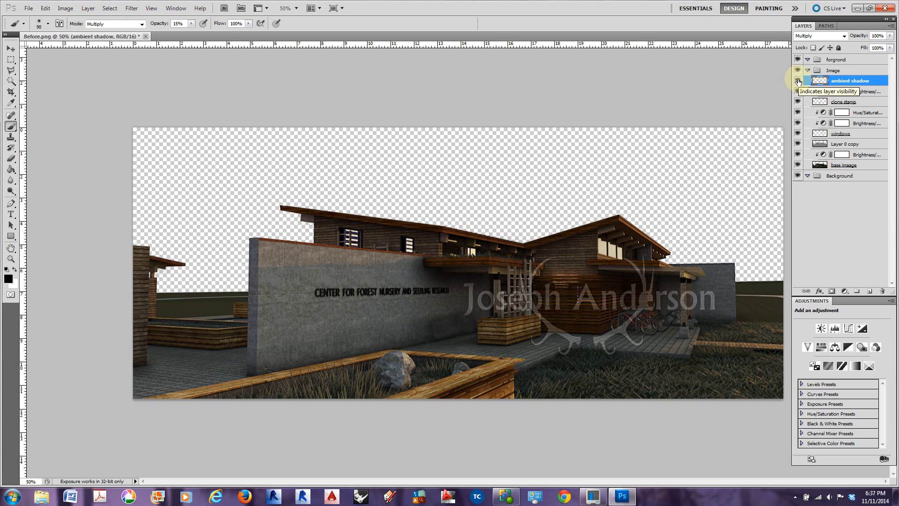
{"action": "left_click", "coordinate": [798, 81]}
{"action": "left_click", "coordinate": [798, 81]}
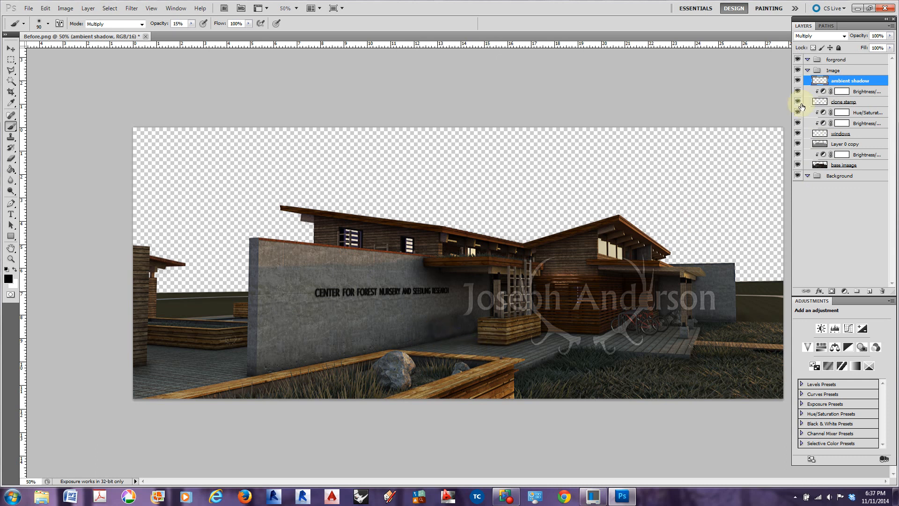
{"action": "left_click", "coordinate": [797, 81]}
{"action": "left_click", "coordinate": [797, 82]}
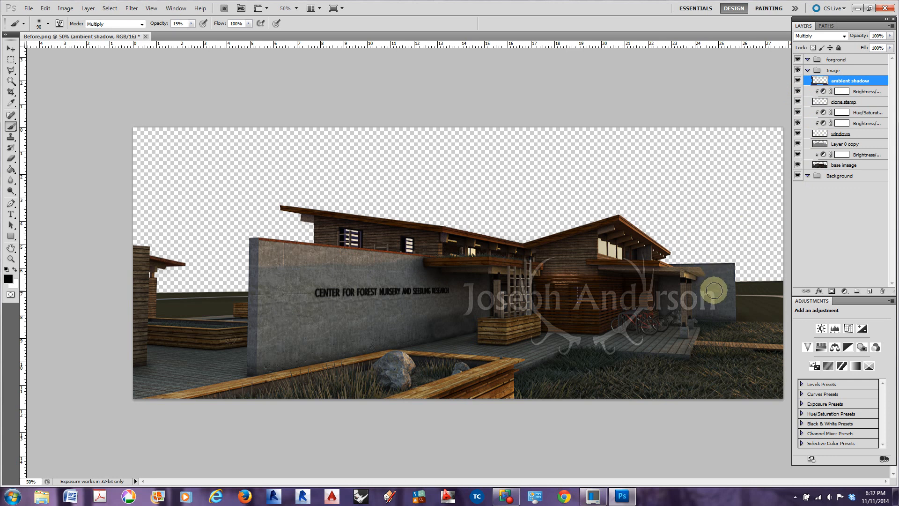
Add ambient shadow at the wooden planter's base, under the bicycle canopy and along the far concrete wall's base, and compare with the layer hidden
{"action": "mouse_move", "coordinate": [479, 342]}
{"action": "left_mouse_down"}
{"action": "mouse_move", "coordinate": [508, 348]}
{"action": "mouse_move", "coordinate": [553, 331]}
{"action": "mouse_move", "coordinate": [618, 327]}
{"action": "left_mouse_up"}
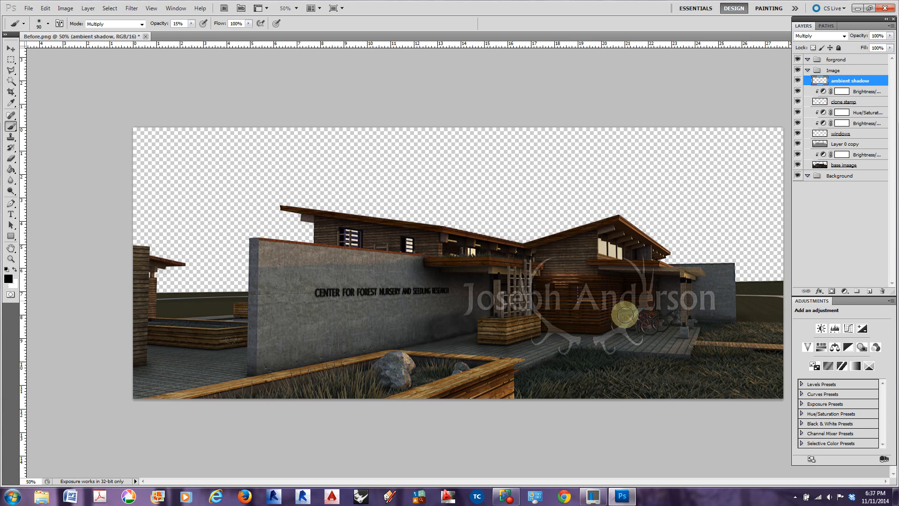
{"action": "mouse_move", "coordinate": [594, 269]}
{"action": "left_mouse_down"}
{"action": "mouse_move", "coordinate": [663, 264]}
{"action": "mouse_move", "coordinate": [659, 280]}
{"action": "mouse_move", "coordinate": [697, 275]}
{"action": "left_mouse_up"}
{"action": "left_click_drag", "start_coordinate": [696, 322], "coordinate": [738, 322]}
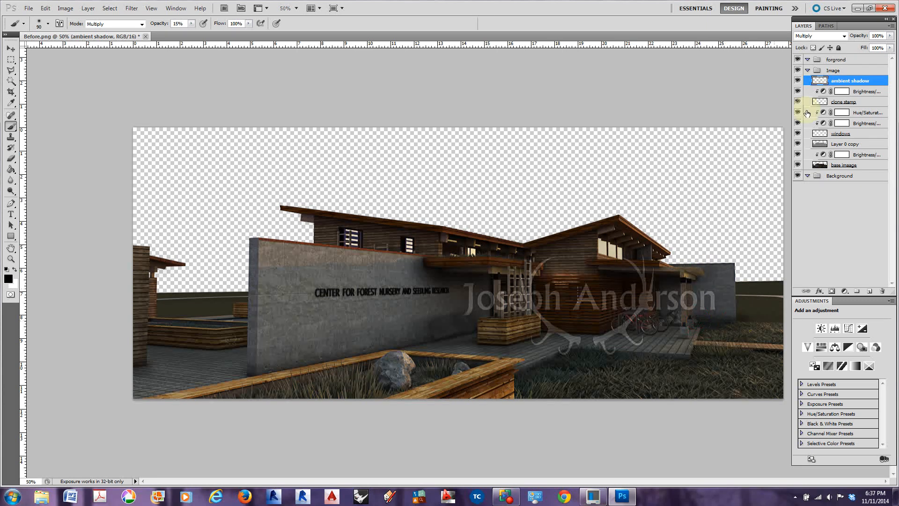
{"action": "left_click", "coordinate": [798, 81]}
{"action": "left_click", "coordinate": [797, 81]}
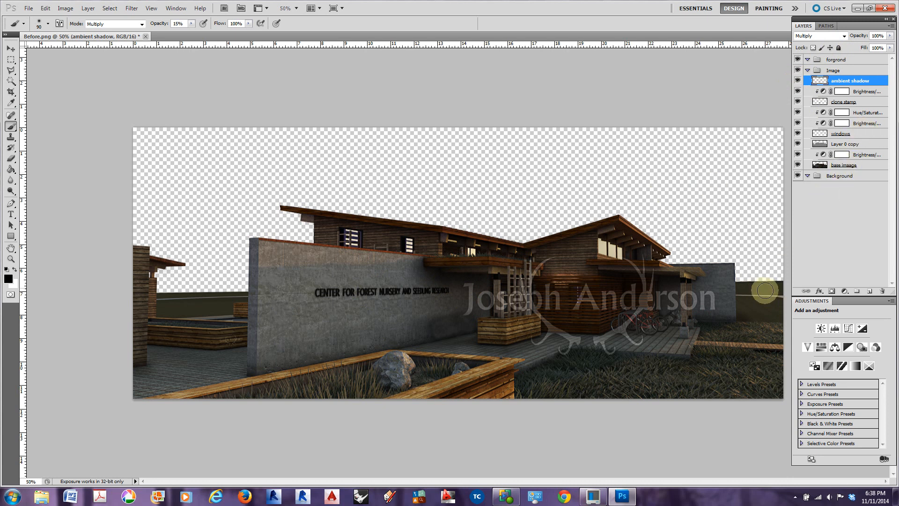
Add a layer mask to the base imaage layer
{"action": "left_click", "coordinate": [10, 50]}
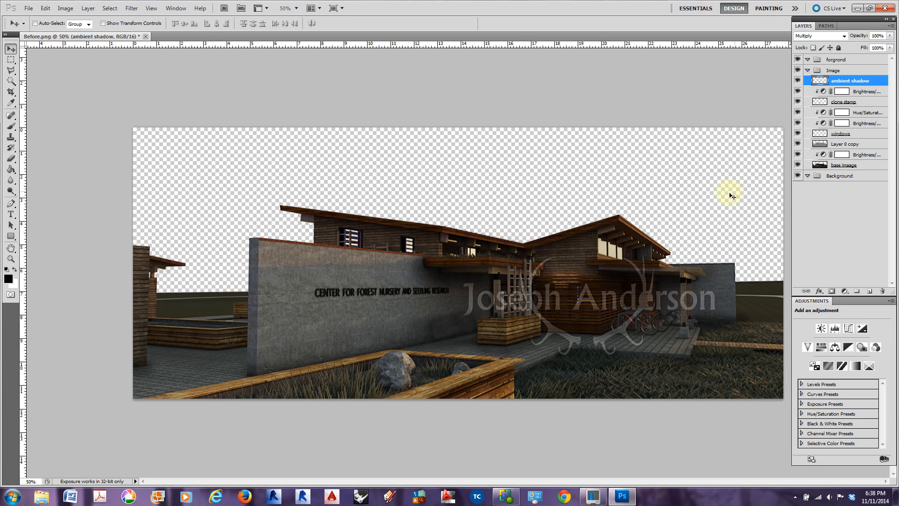
{"action": "left_click", "coordinate": [825, 167]}
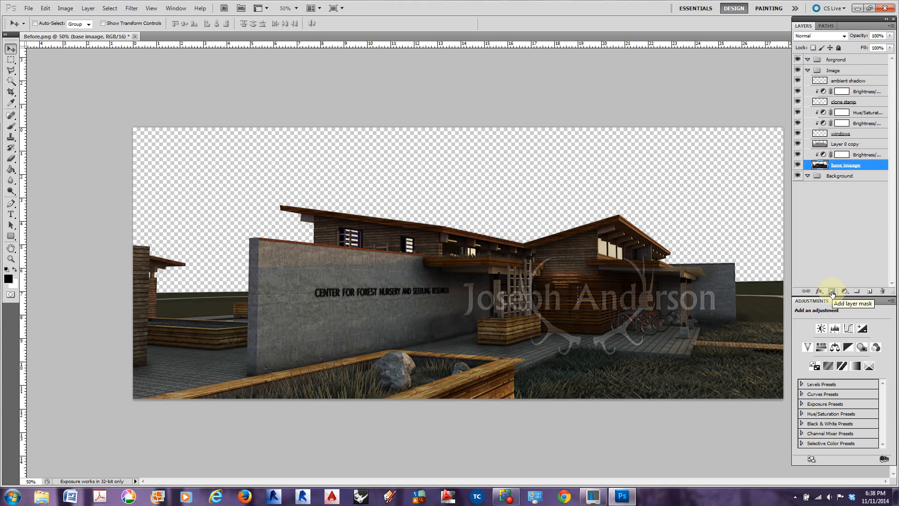
{"action": "left_click", "coordinate": [832, 292]}
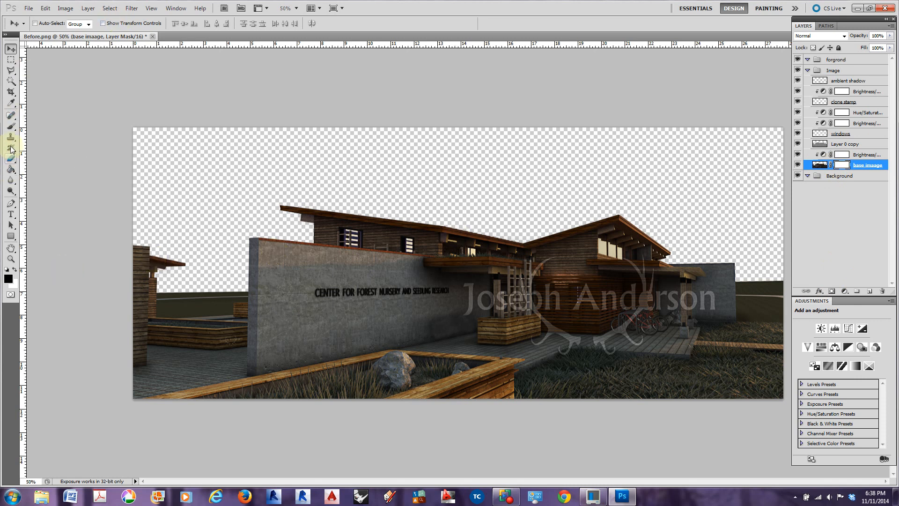
Try masking out the distant ground beyond the courtyard planters with a Normal-mode brush at 99% opacity
{"action": "left_click", "coordinate": [10, 126]}
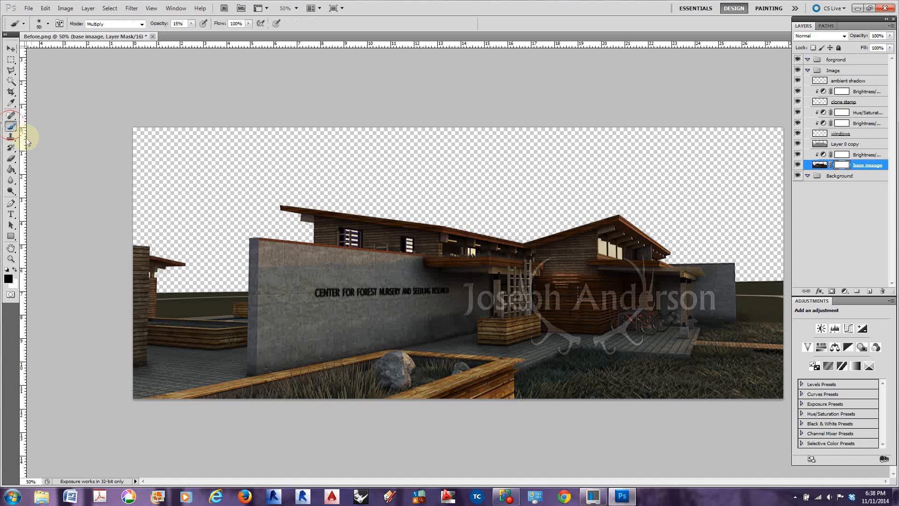
{"action": "left_click", "coordinate": [143, 25]}
{"action": "left_click", "coordinate": [120, 30]}
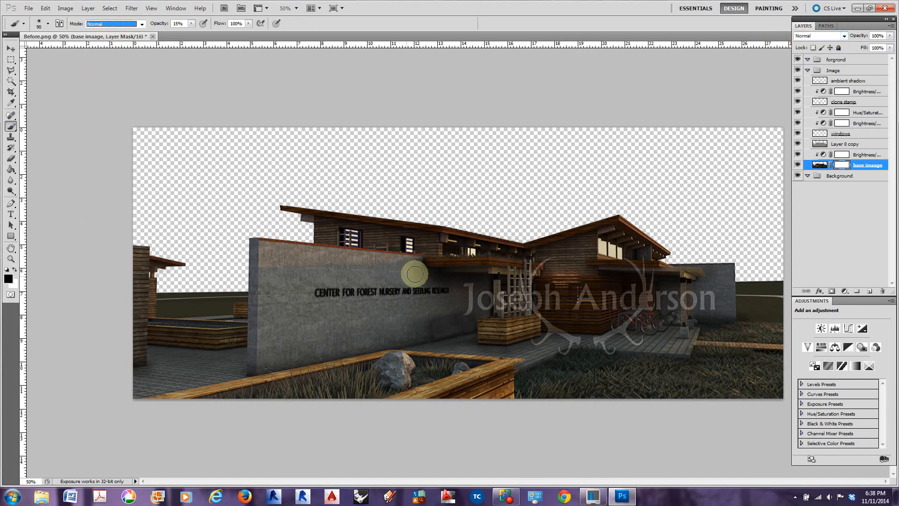
{"action": "mouse_move", "coordinate": [180, 290]}
{"action": "left_mouse_down"}
{"action": "mouse_move", "coordinate": [197, 291]}
{"action": "mouse_move", "coordinate": [187, 293]}
{"action": "left_mouse_up"}
{"action": "left_click_drag", "start_coordinate": [158, 25], "coordinate": [219, 19]}
{"action": "left_click_drag", "start_coordinate": [192, 293], "coordinate": [213, 296]}
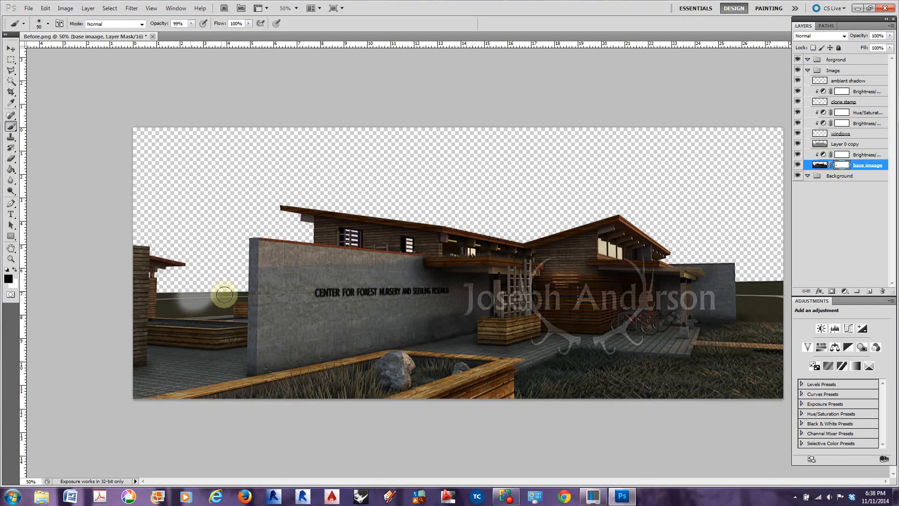
Hide Layer 0 copy and undo the trial brush strokes on base imaage's mask
{"action": "left_click", "coordinate": [797, 144]}
{"action": "mouse_move", "coordinate": [205, 296]}
{"action": "left_mouse_down"}
{"action": "mouse_move", "coordinate": [231, 288]}
{"action": "mouse_move", "coordinate": [176, 295]}
{"action": "mouse_move", "coordinate": [172, 306]}
{"action": "mouse_move", "coordinate": [160, 297]}
{"action": "mouse_move", "coordinate": [154, 309]}
{"action": "mouse_move", "coordinate": [231, 306]}
{"action": "mouse_move", "coordinate": [227, 291]}
{"action": "mouse_move", "coordinate": [243, 297]}
{"action": "left_mouse_up"}
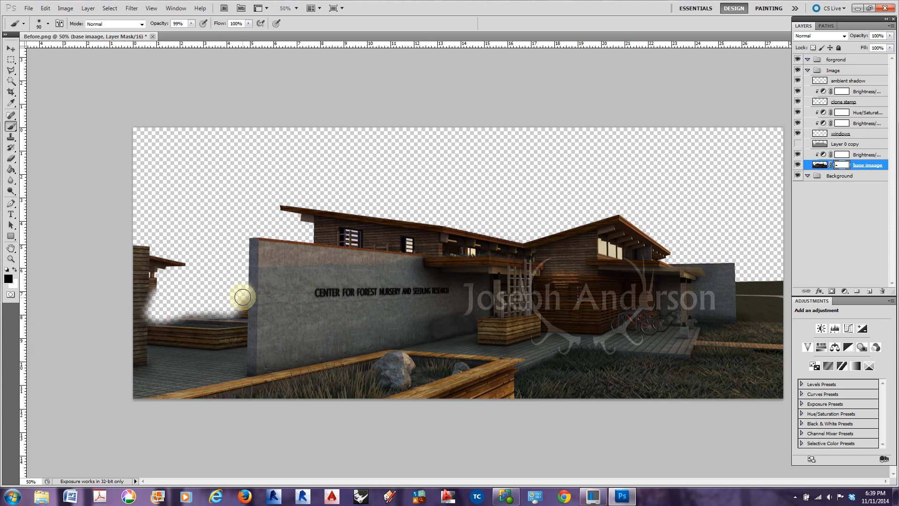
{"action": "key", "text": "ctrl+z"}
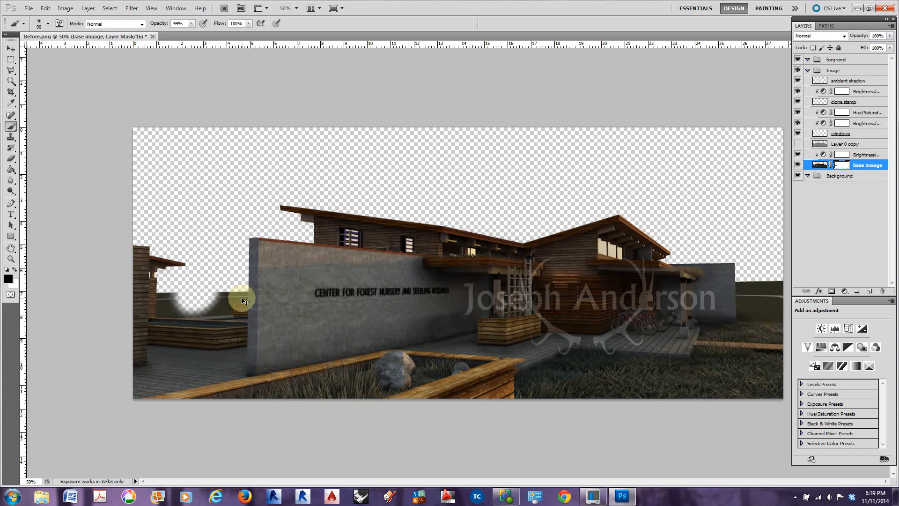
{"action": "key", "text": "ctrl+alt+z"}
{"action": "key", "text": "ctrl+alt+z"}
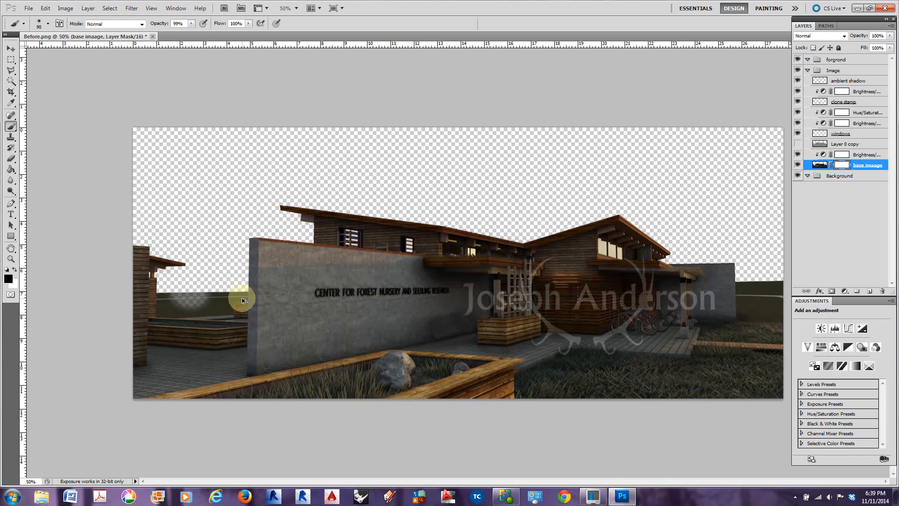
{"action": "key", "text": "ctrl+alt+z"}
{"action": "left_click", "coordinate": [798, 144]}
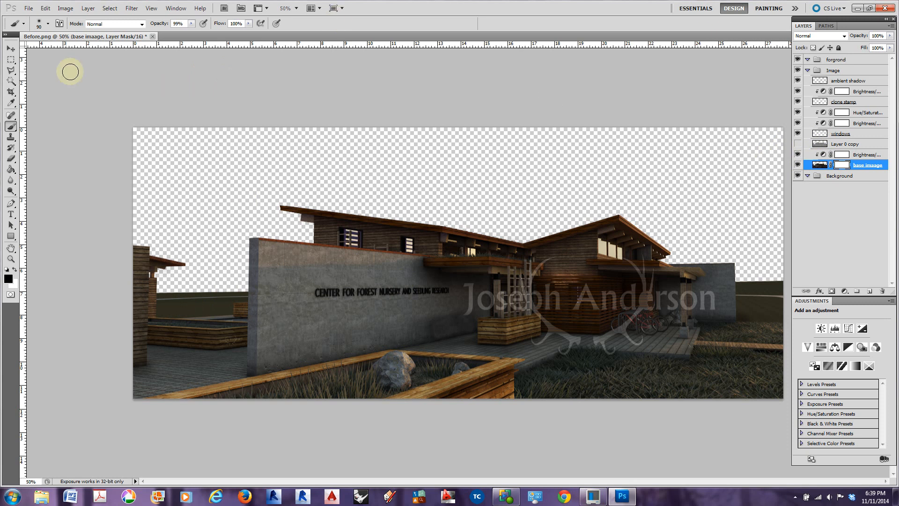
Outline the distant ground between the wooden post, the courtyard planters and the long concrete wall with the Polygonal Lasso
{"action": "left_click_drag", "start_coordinate": [11, 70], "coordinate": [47, 83]}
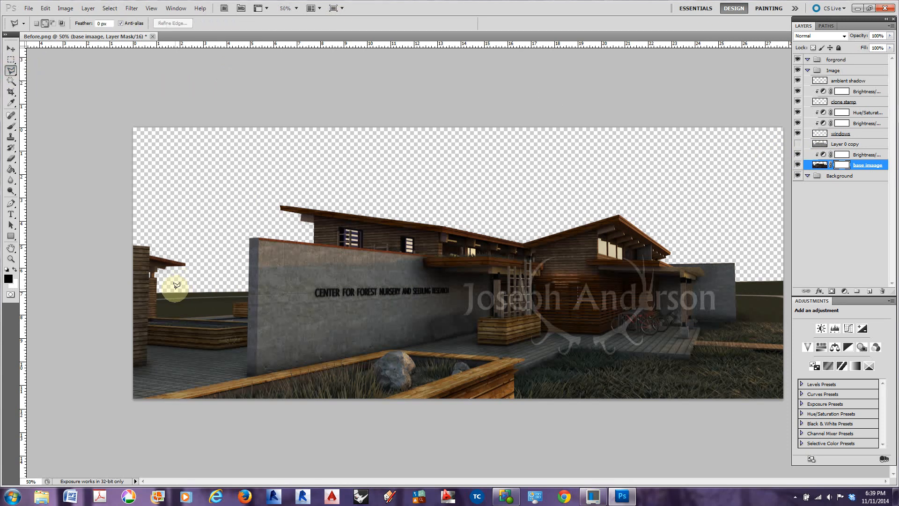
{"action": "key", "text": "ctrl+plus"}
{"action": "key", "text": "ctrl+plus"}
{"action": "key", "text": "ctrl+plus"}
{"action": "left_click_drag", "start_coordinate": [123, 335], "coordinate": [480, 251]}
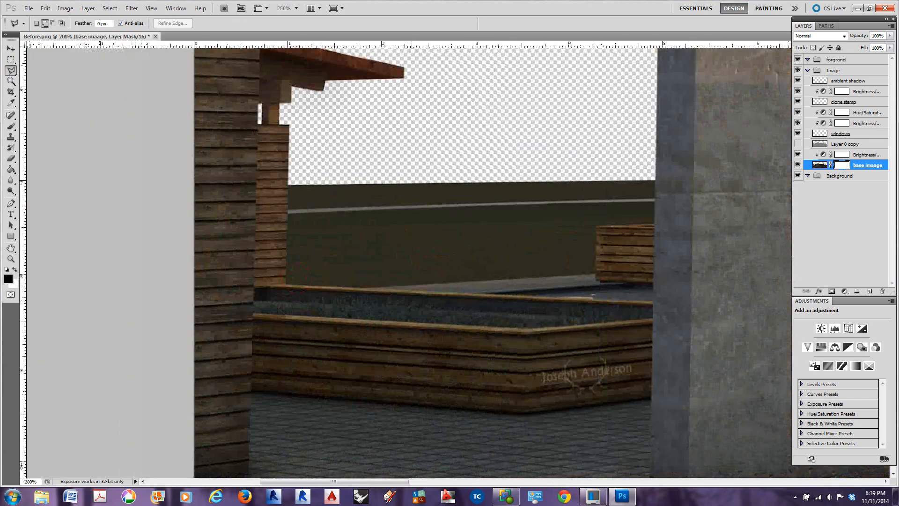
{"action": "left_click", "coordinate": [287, 184]}
{"action": "left_click", "coordinate": [287, 283]}
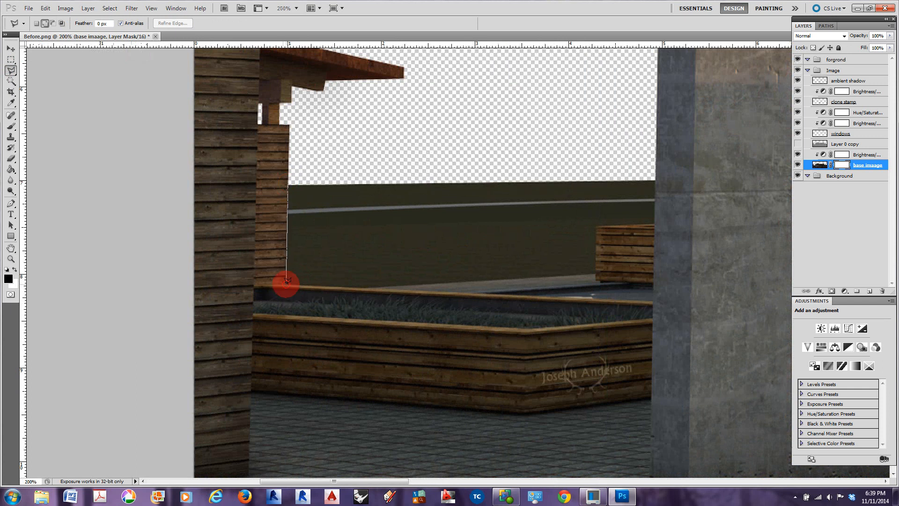
{"action": "left_click", "coordinate": [362, 285]}
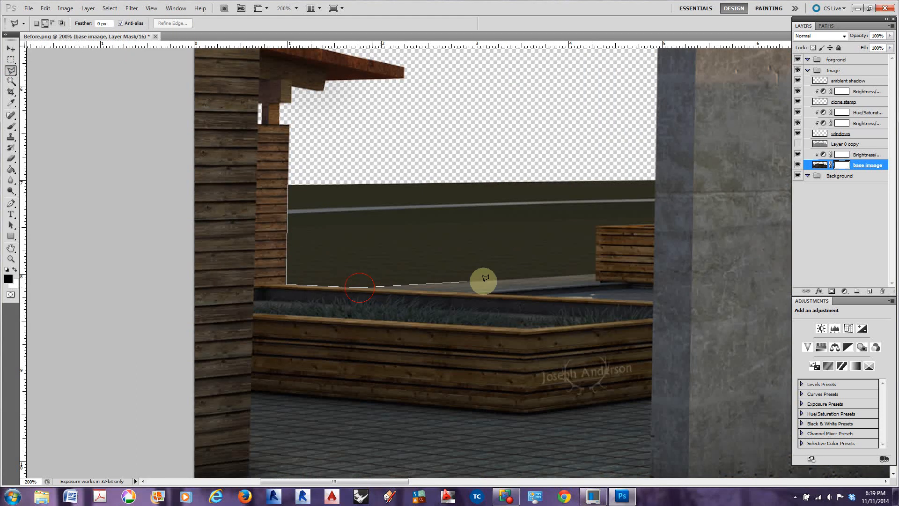
{"action": "left_click", "coordinate": [594, 272]}
{"action": "left_click", "coordinate": [595, 224]}
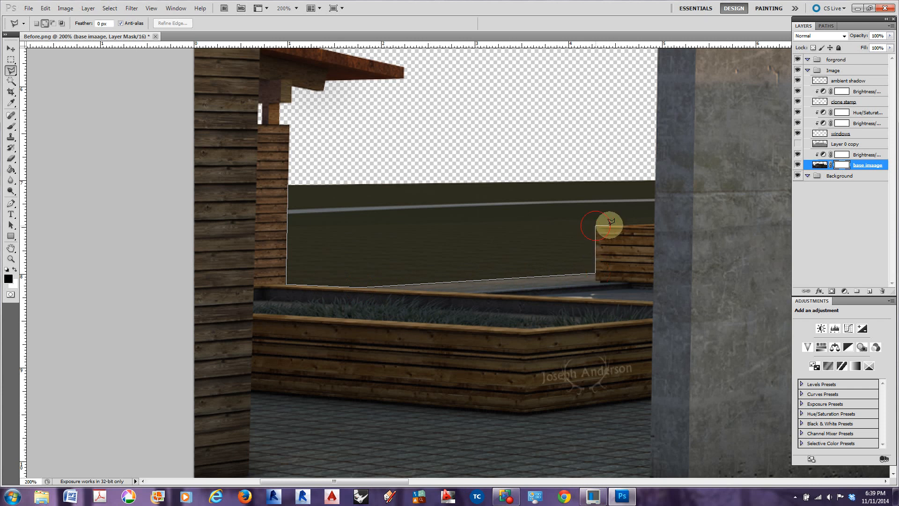
{"action": "left_click", "coordinate": [655, 223]}
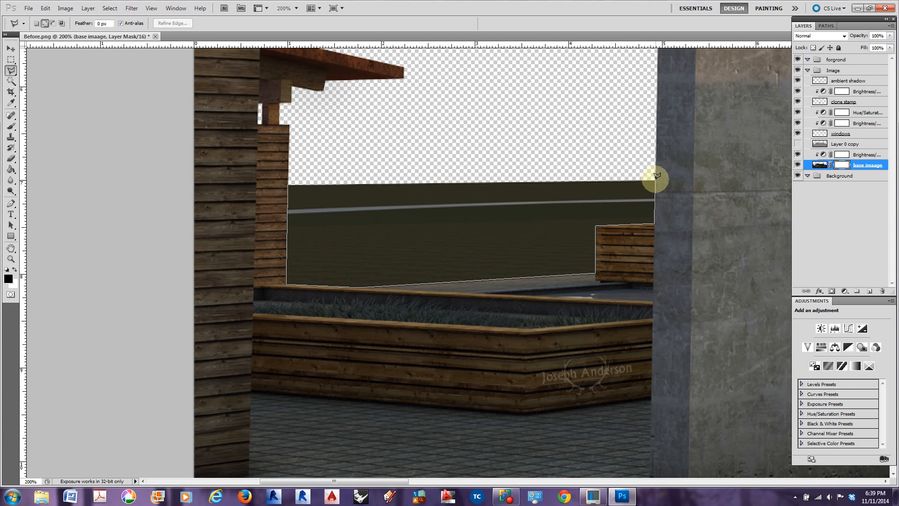
{"action": "left_click", "coordinate": [655, 180]}
{"action": "left_click", "coordinate": [290, 179]}
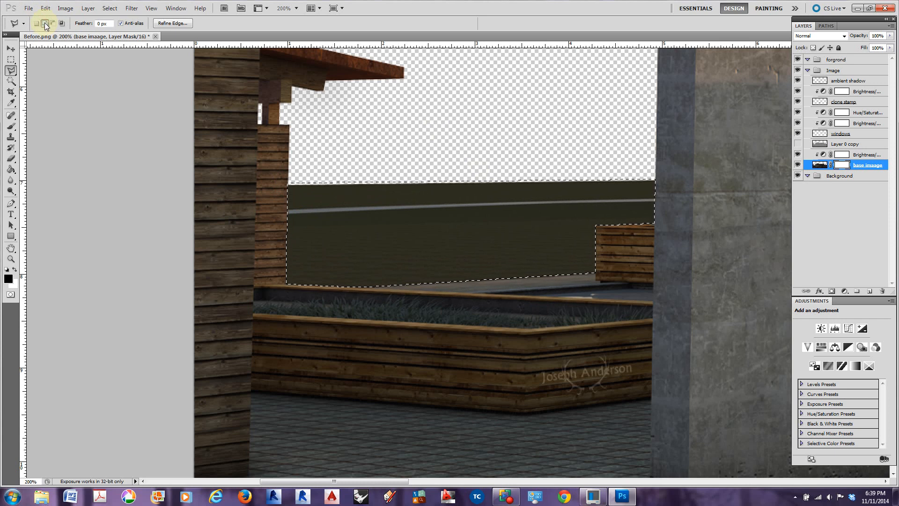
Add the distant ground between the far concrete wall, the grass and the image edge to the lasso selection
{"action": "left_click_drag", "start_coordinate": [449, 235], "coordinate": [202, 265]}
{"action": "left_click_drag", "start_coordinate": [740, 241], "coordinate": [197, 164]}
{"action": "left_click_drag", "start_coordinate": [693, 230], "coordinate": [187, 230]}
{"action": "left_click_drag", "start_coordinate": [661, 246], "coordinate": [333, 286]}
{"action": "left_click_drag", "start_coordinate": [723, 265], "coordinate": [452, 255]}
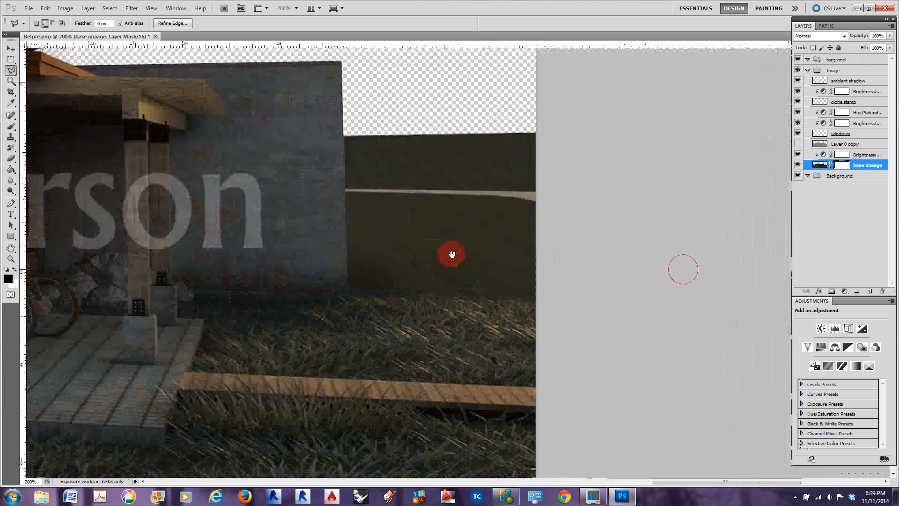
{"action": "left_click", "coordinate": [346, 134]}
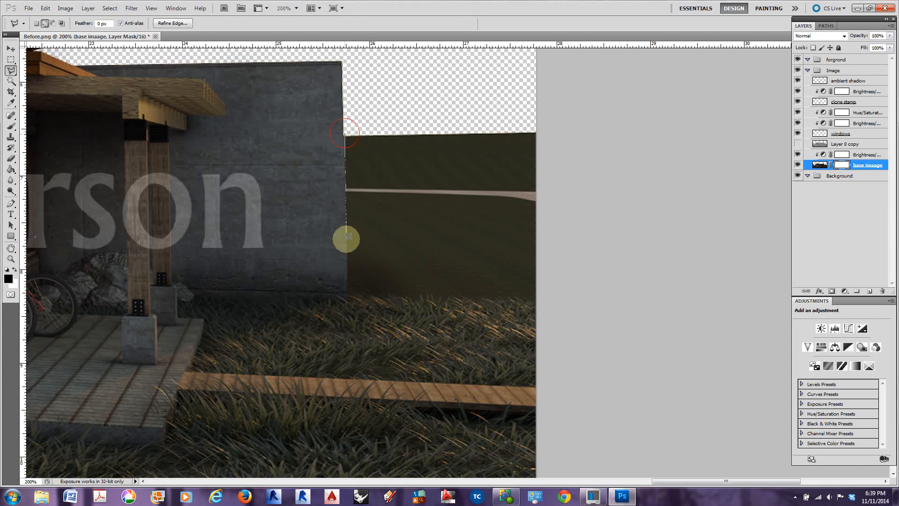
{"action": "left_click", "coordinate": [349, 295]}
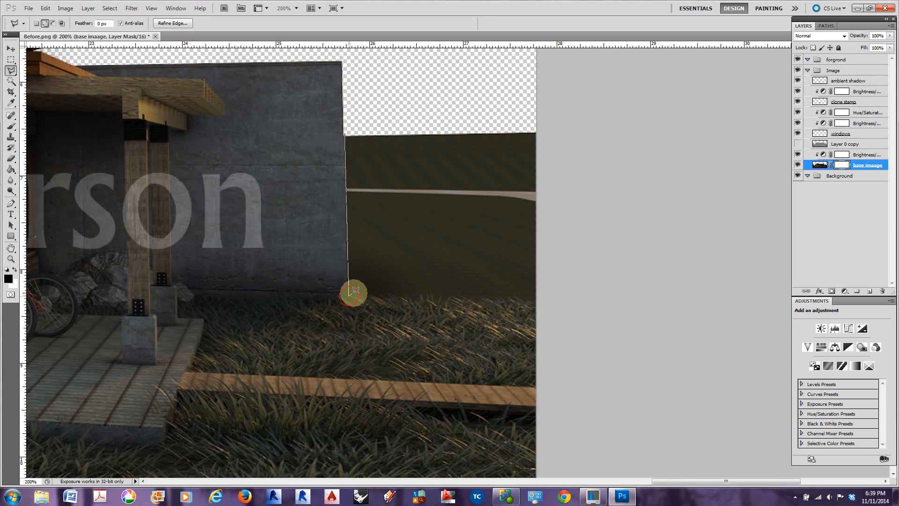
{"action": "left_click", "coordinate": [541, 304]}
{"action": "left_click", "coordinate": [541, 116]}
{"action": "left_click", "coordinate": [346, 130]}
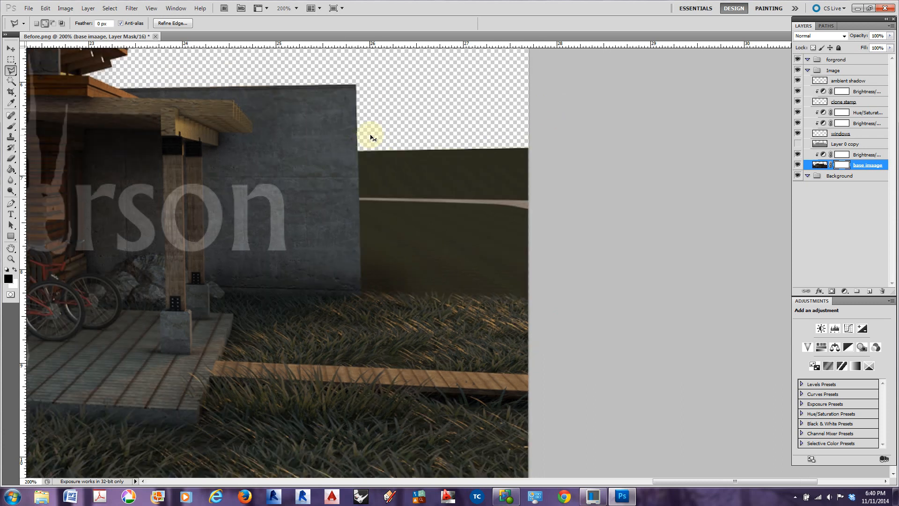
Fill both selected ground areas with black on base imaage's layer mask using the Paint Bucket, and clear the selection
{"action": "key", "text": "ctrl+minus"}
{"action": "key", "text": "ctrl+minus"}
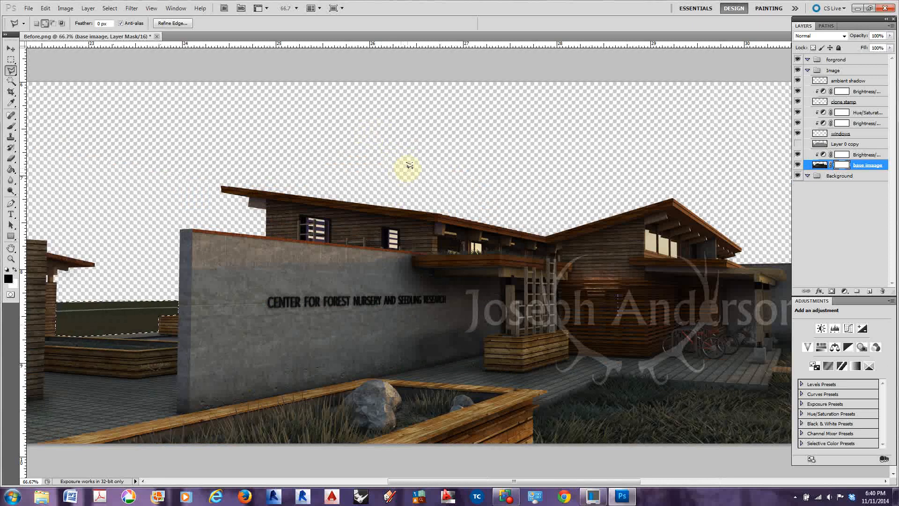
{"action": "key", "text": "ctrl+minus"}
{"action": "key", "text": "ctrl+minus"}
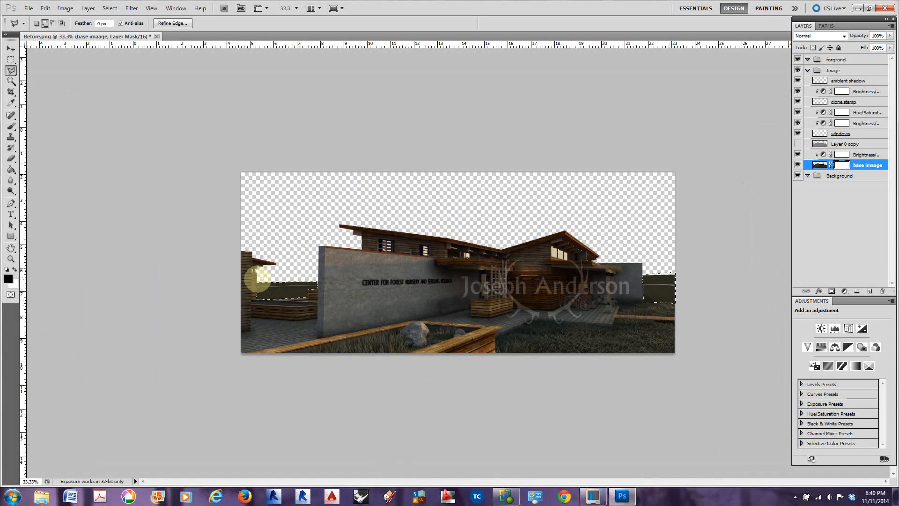
{"action": "left_click", "coordinate": [11, 171]}
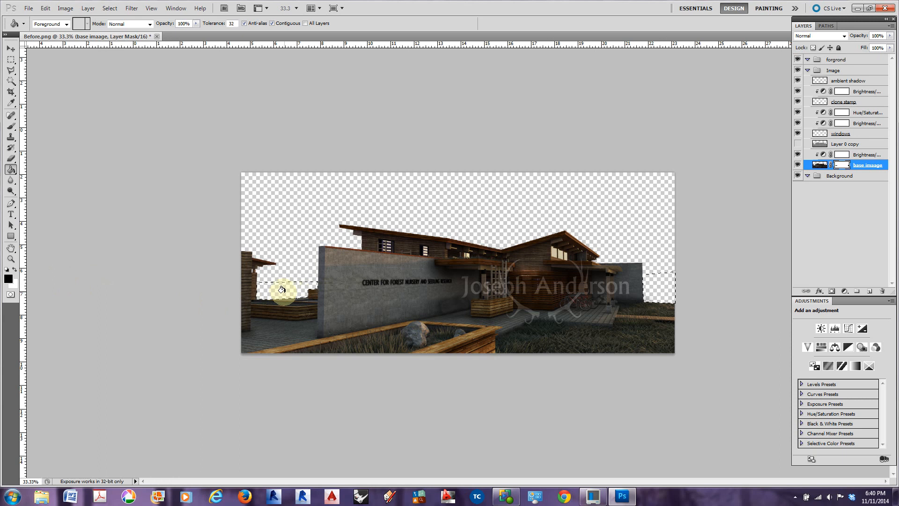
{"action": "right_click", "coordinate": [841, 167]}
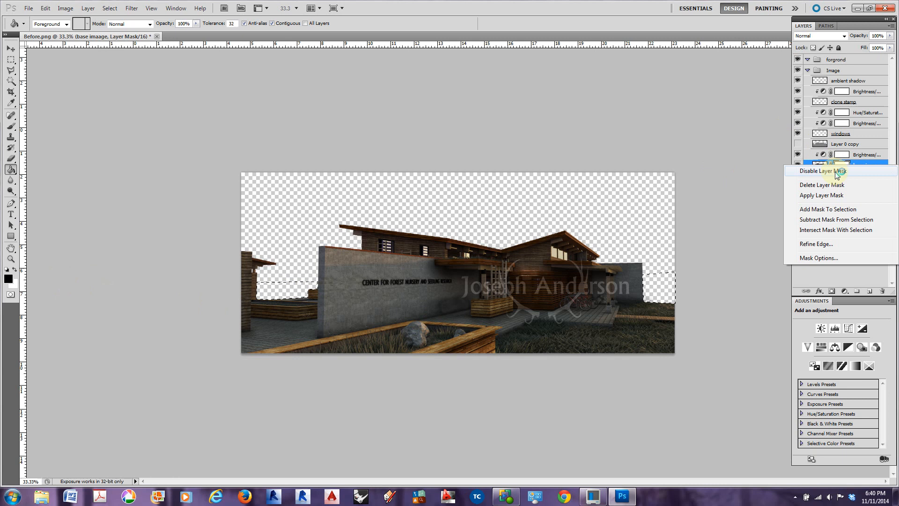
{"action": "left_click", "coordinate": [861, 163]}
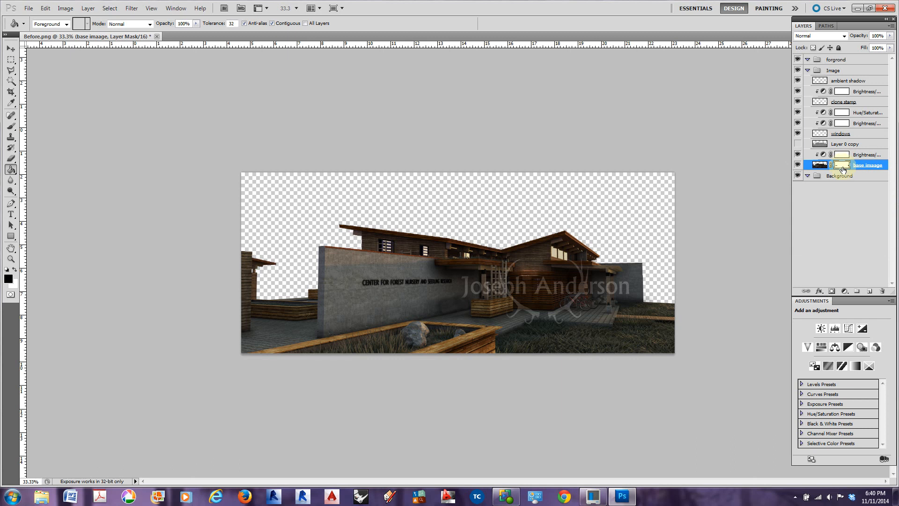
Disable and re-enable base imaage's layer mask to compare the image with and without the distant ground
{"action": "right_click", "coordinate": [842, 167]}
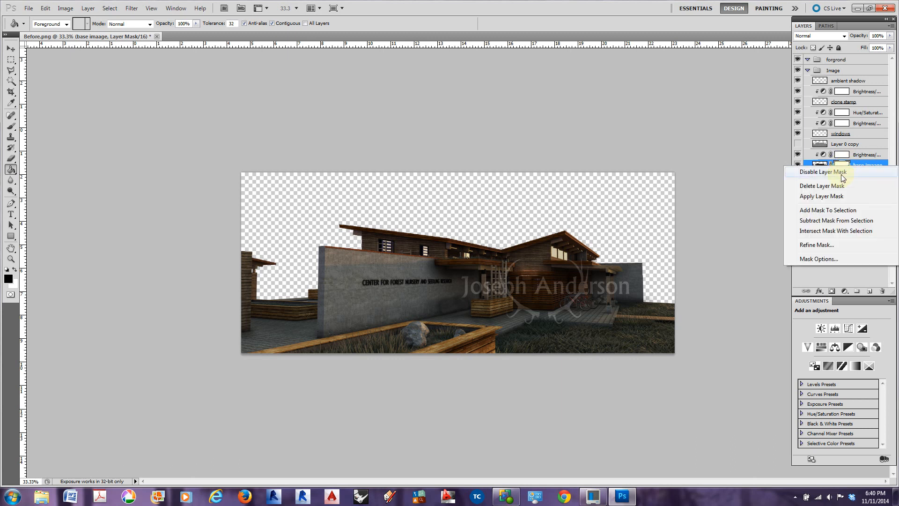
{"action": "left_click", "coordinate": [832, 173]}
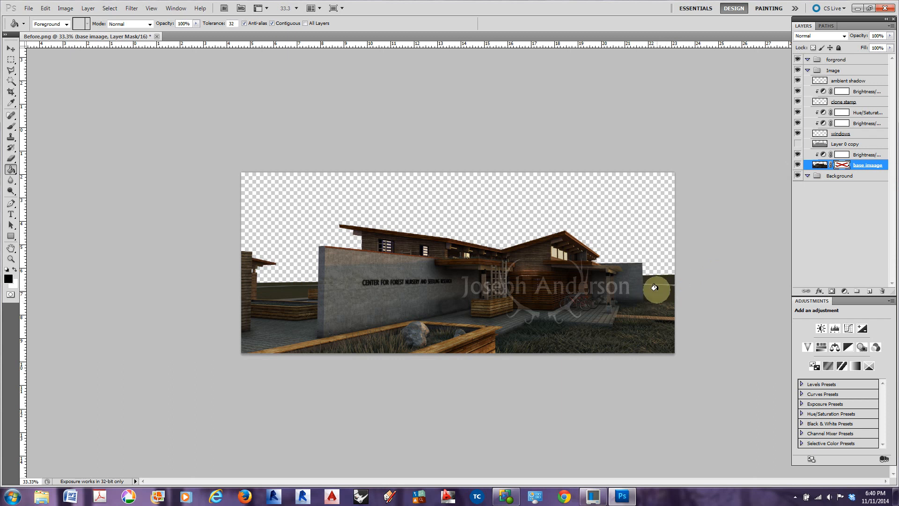
{"action": "right_click", "coordinate": [842, 166]}
{"action": "left_click", "coordinate": [840, 170]}
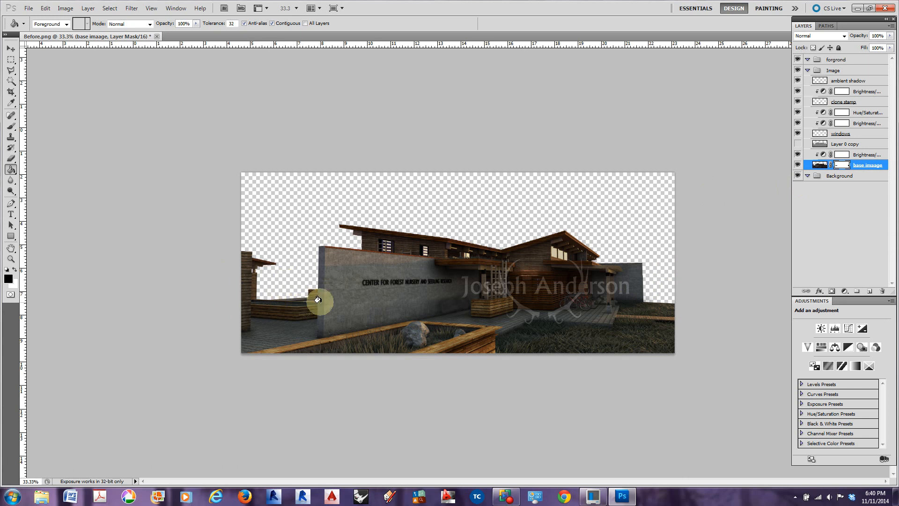
{"action": "left_click", "coordinate": [11, 49]}
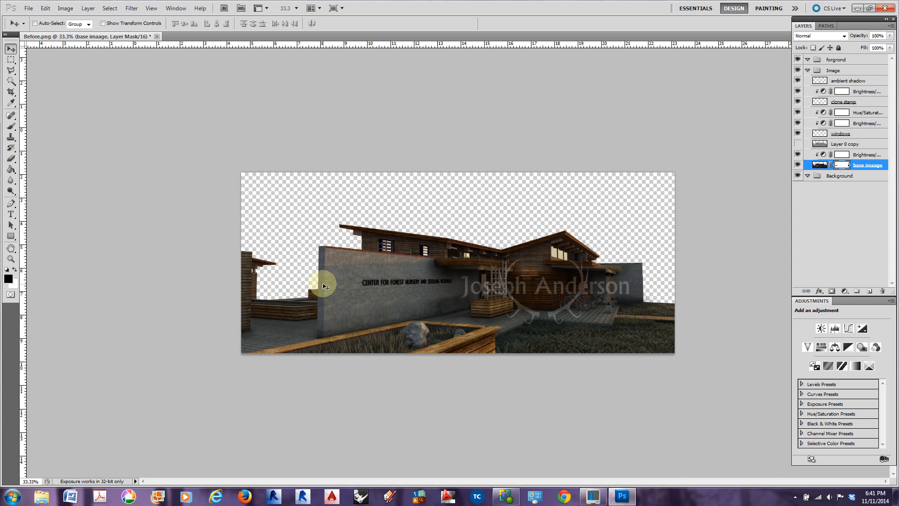
{"action": "left_click", "coordinate": [10, 83]}
{"action": "left_click", "coordinate": [293, 217]}
{"action": "right_click", "coordinate": [301, 218]}
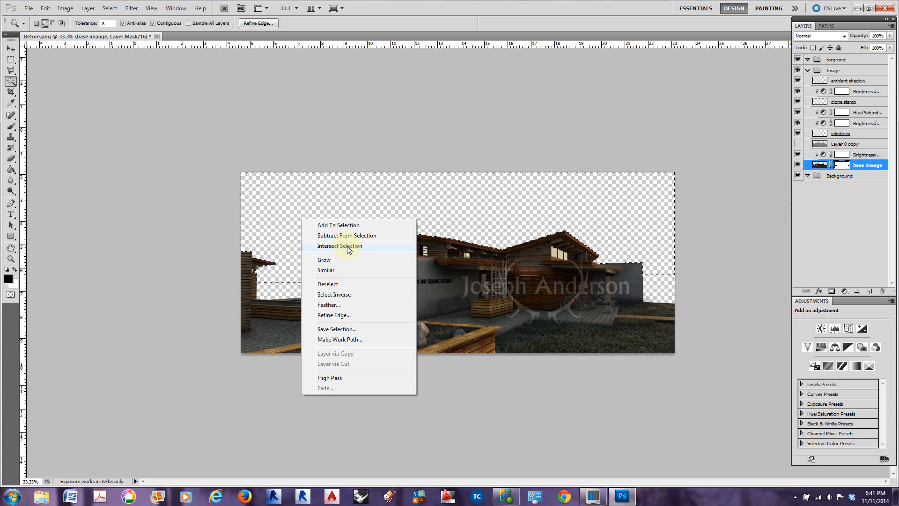
{"action": "left_click", "coordinate": [291, 235]}
{"action": "key", "text": "ctrl+d"}
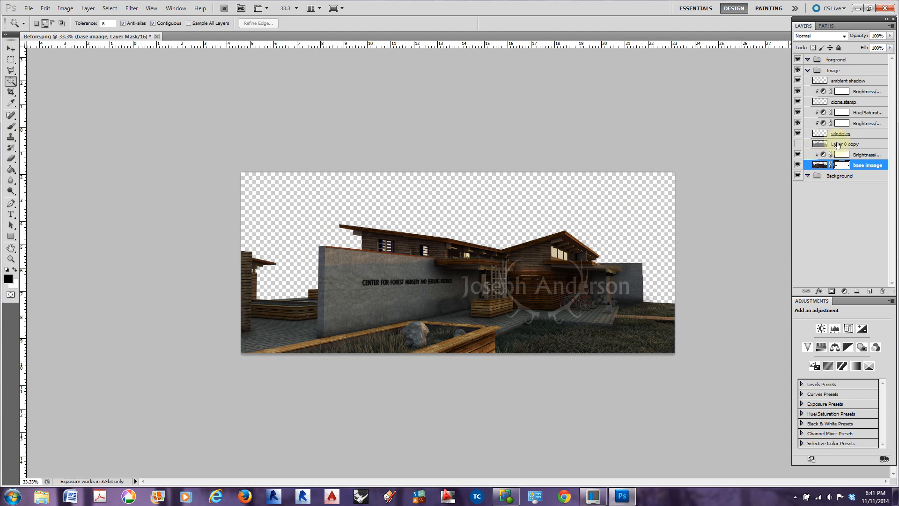
Toggle Layer 0 copy's visibility to compare the ground areas, and leave the layer selected and shown
{"action": "left_click", "coordinate": [797, 144]}
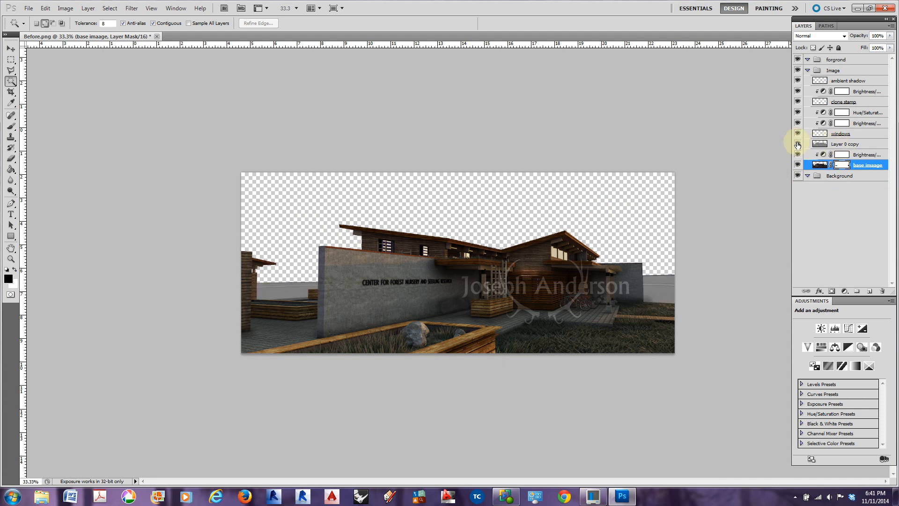
{"action": "left_click", "coordinate": [798, 145]}
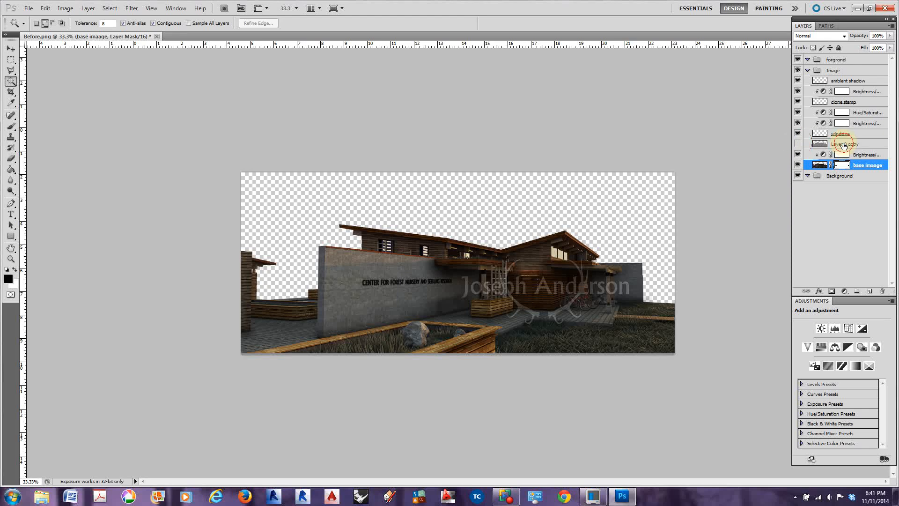
{"action": "left_click", "coordinate": [843, 146]}
{"action": "left_click", "coordinate": [797, 144]}
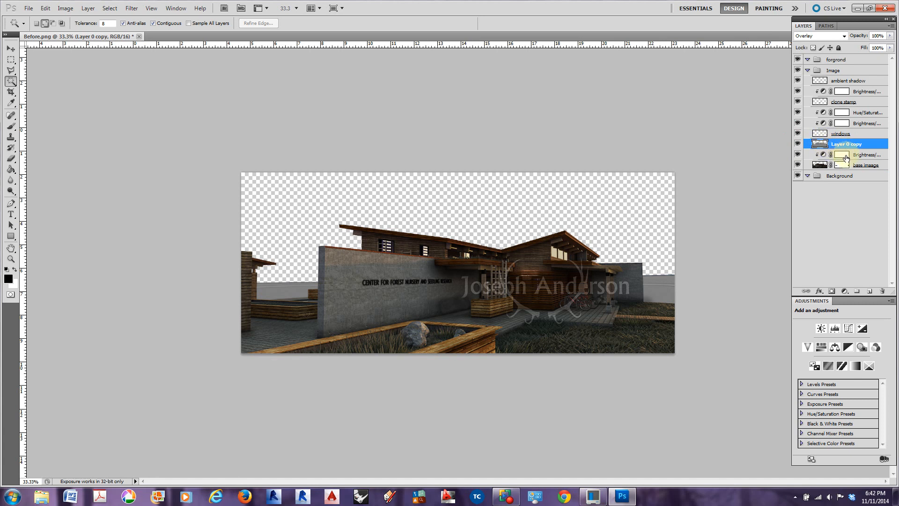
Step back through the recent changes, re-enable base imaage's layer mask and load its masked-out ground areas as a selection
{"action": "key", "text": "ctrl+z"}
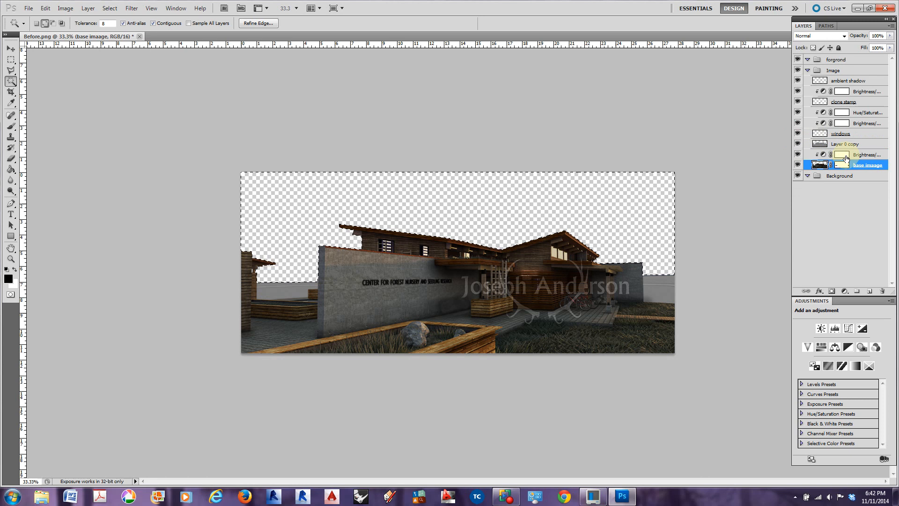
{"action": "key", "text": "ctrl+z"}
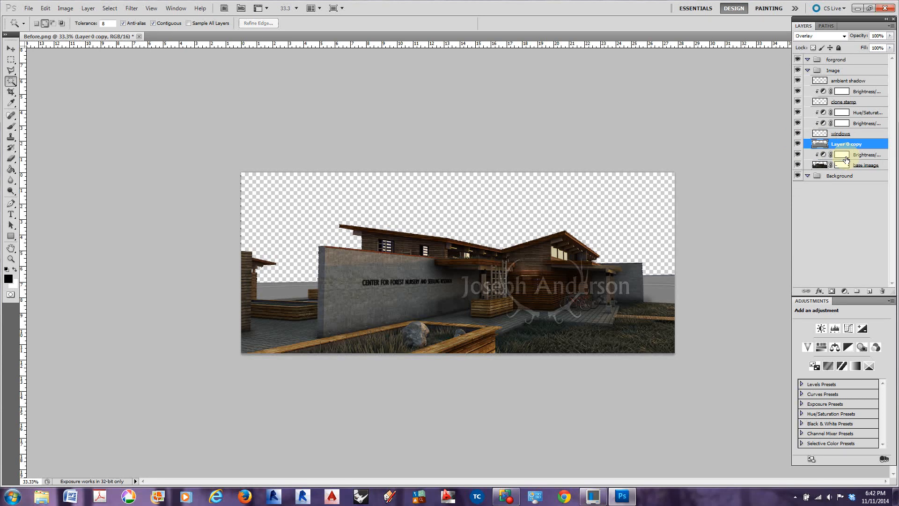
{"action": "key", "text": "ctrl+z"}
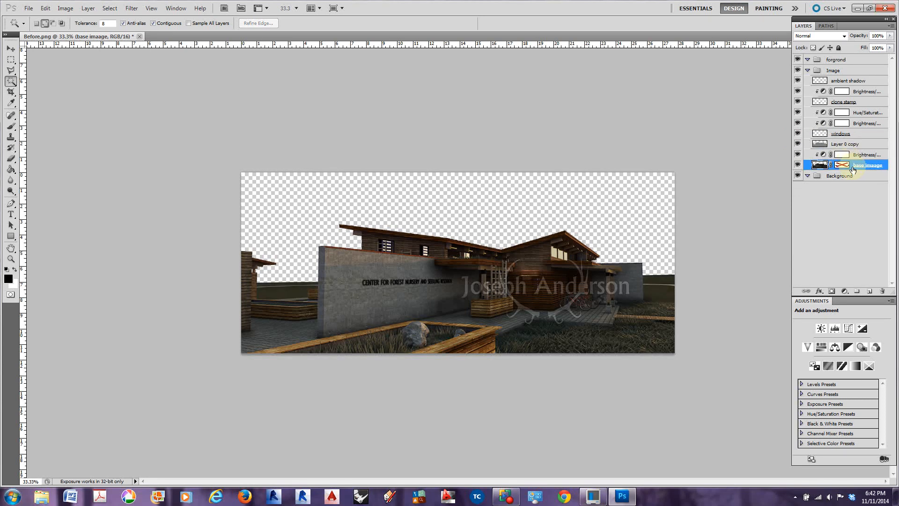
{"action": "left_click", "coordinate": [848, 167], "text": "shift"}
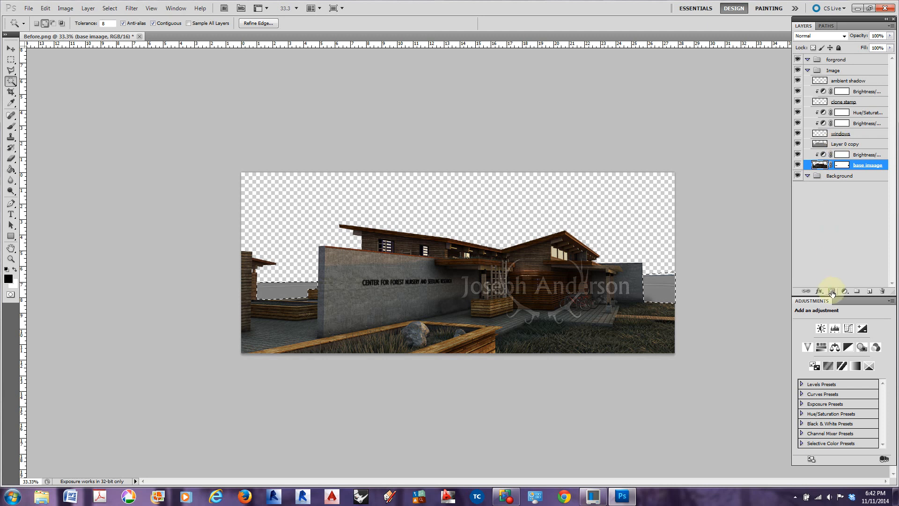
Try adding a layer mask to Layer 0 copy from the distant-ground selection
{"action": "left_click", "coordinate": [836, 144]}
{"action": "left_click", "coordinate": [832, 293]}
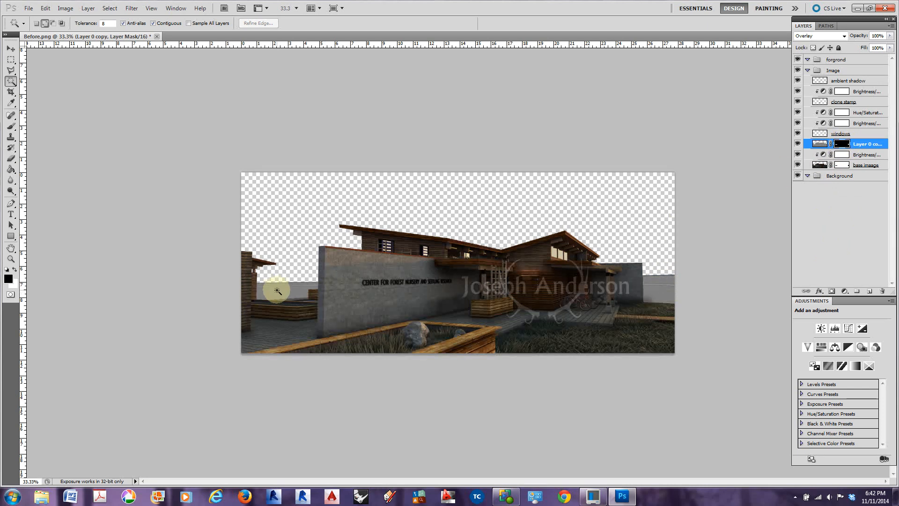
{"action": "left_click", "coordinate": [820, 143]}
Intersect the ground selection with the Magic Wand area beside the far concrete wall, and add a layer mask to Layer 0 copy from it
{"action": "left_click", "coordinate": [654, 285]}
{"action": "right_click", "coordinate": [655, 289]}
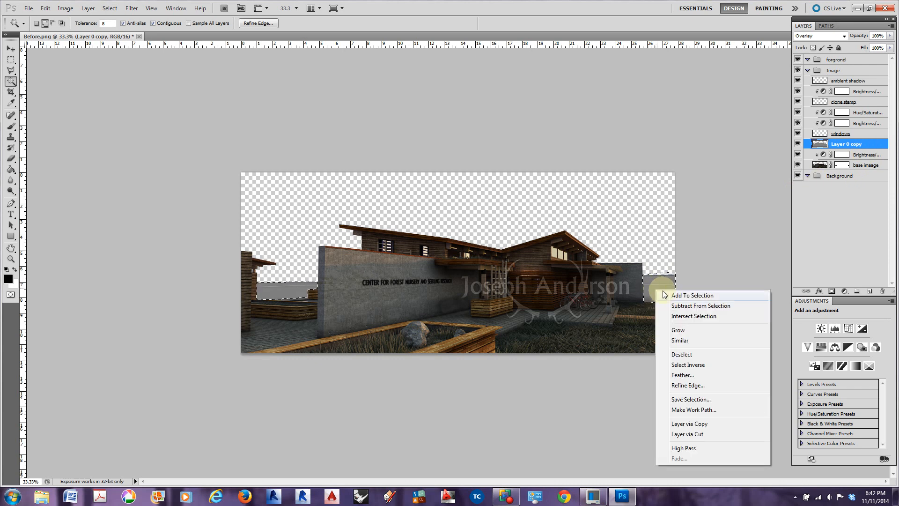
{"action": "left_click", "coordinate": [681, 317]}
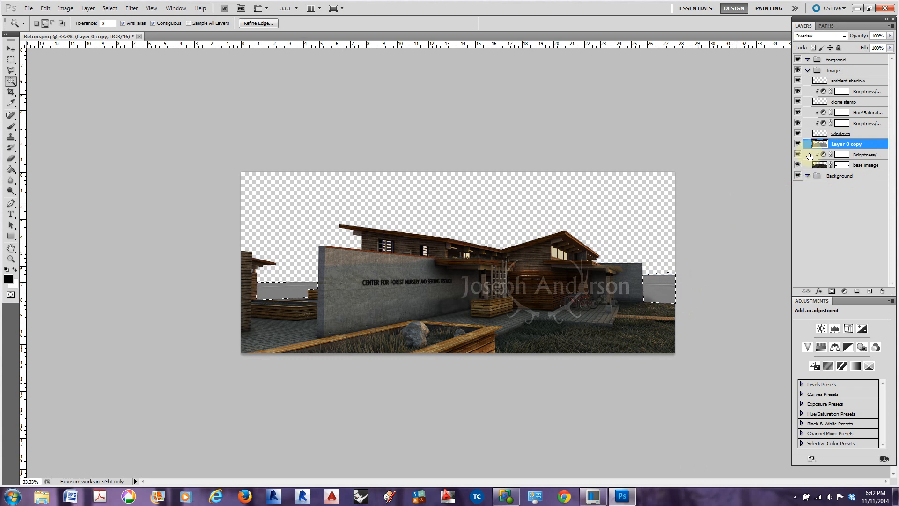
{"action": "right_click", "coordinate": [655, 281]}
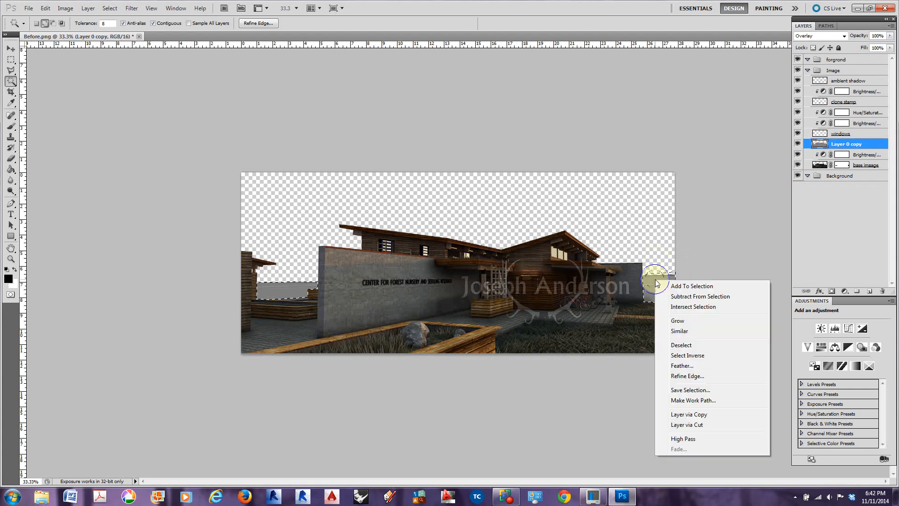
{"action": "left_click", "coordinate": [692, 307]}
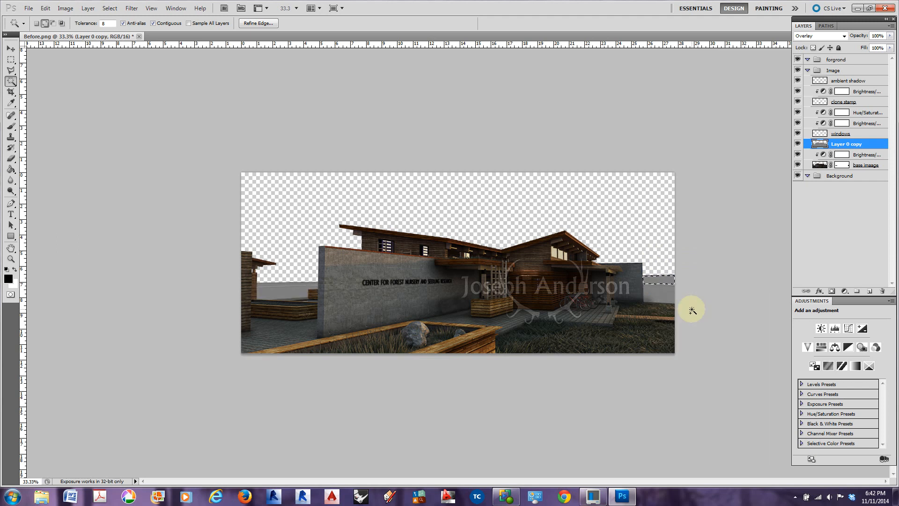
{"action": "left_click", "coordinate": [833, 292]}
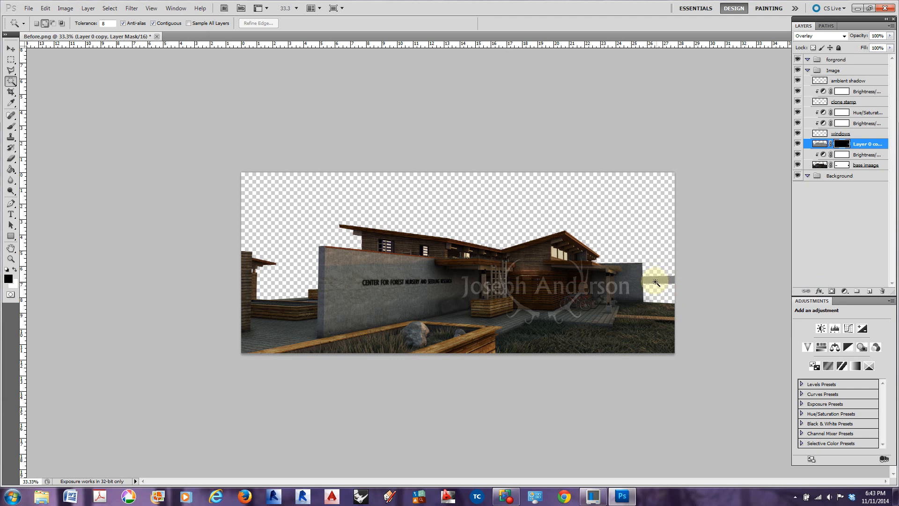
Undo the layer mask on Layer 0 copy, make base imaage the active layer, and clear the ground selection
{"action": "key", "text": "ctrl+z"}
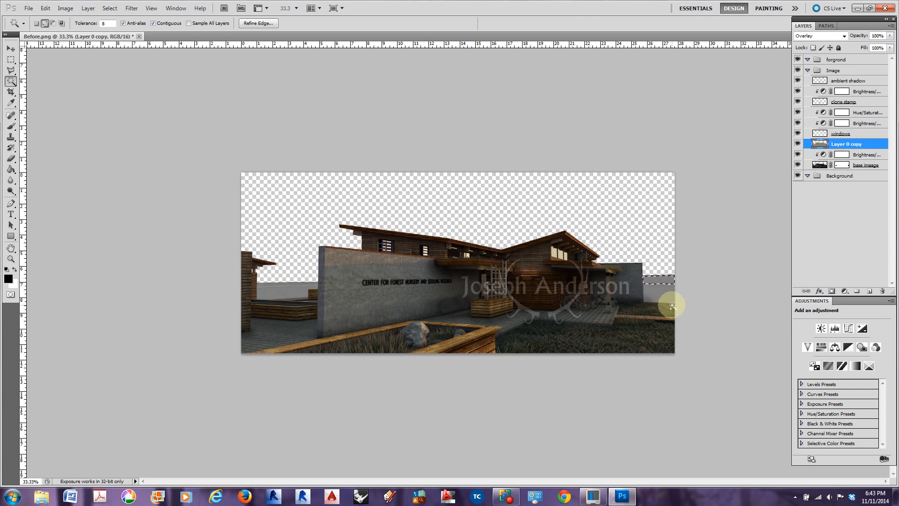
{"action": "key", "text": "alt+bracketleft"}
{"action": "key", "text": "alt+bracketleft"}
{"action": "left_click", "coordinate": [672, 300]}
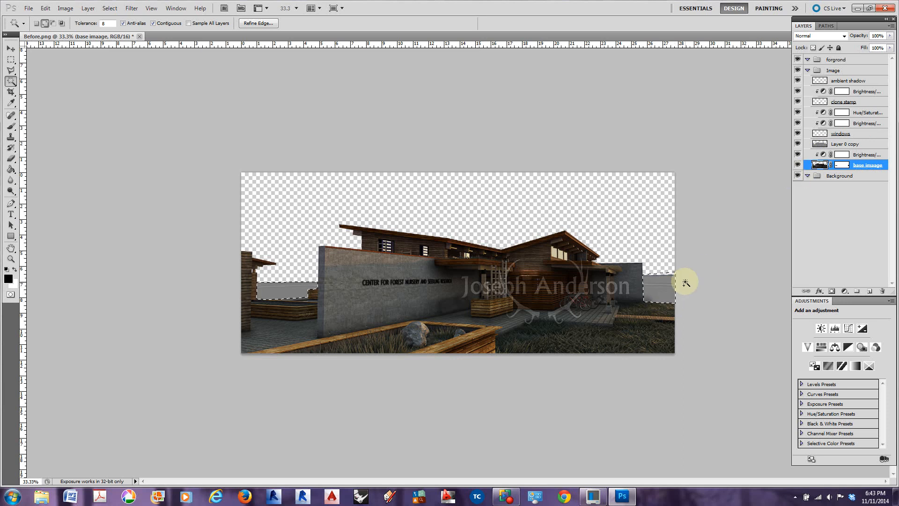
{"action": "key", "text": "ctrl+d"}
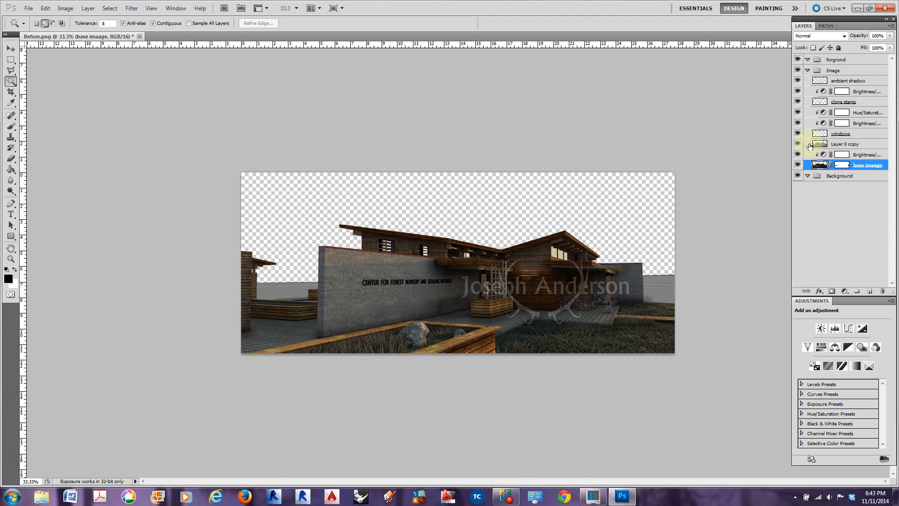
Outline the distant ground between the wooden wall and the large concrete wall with the Polygonal Lasso, following the planter edge
{"action": "left_click", "coordinate": [11, 70]}
{"action": "left_click", "coordinate": [294, 286]}
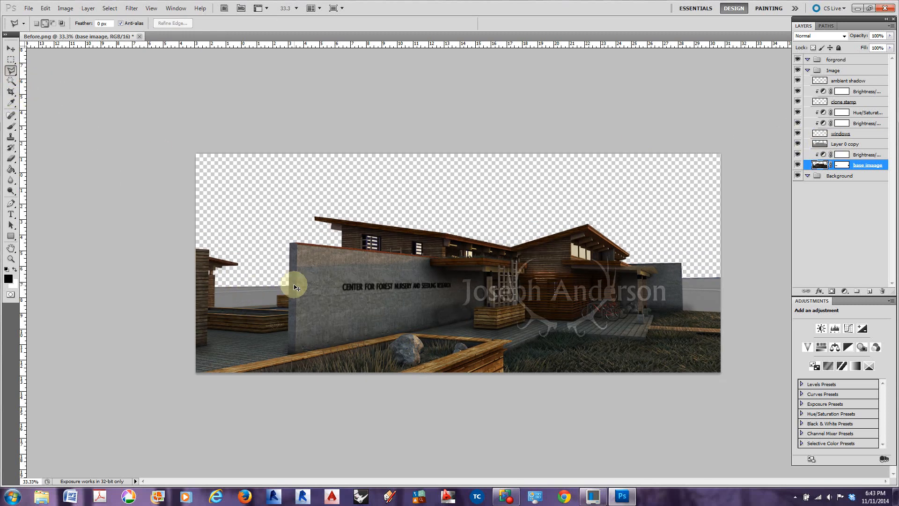
{"action": "key", "text": "ctrl+plus"}
{"action": "key", "text": "ctrl+plus"}
{"action": "left_click_drag", "start_coordinate": [255, 319], "coordinate": [496, 279]}
{"action": "left_click", "coordinate": [222, 249]}
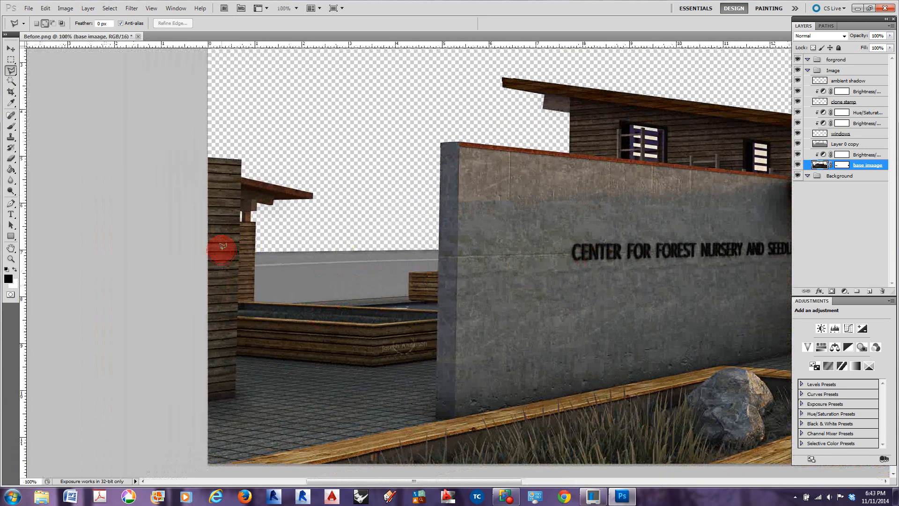
{"action": "key", "text": "Escape"}
{"action": "left_click", "coordinate": [256, 251]}
{"action": "left_click", "coordinate": [254, 301]}
{"action": "left_click", "coordinate": [284, 301]}
{"action": "left_click", "coordinate": [407, 296]}
{"action": "left_click", "coordinate": [408, 270]}
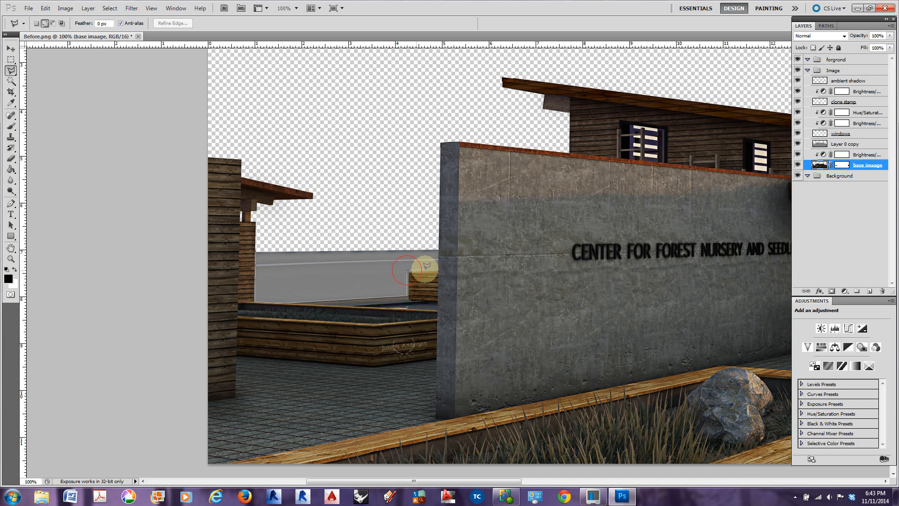
{"action": "left_click", "coordinate": [436, 269]}
{"action": "left_click", "coordinate": [437, 244]}
{"action": "left_click", "coordinate": [256, 248]}
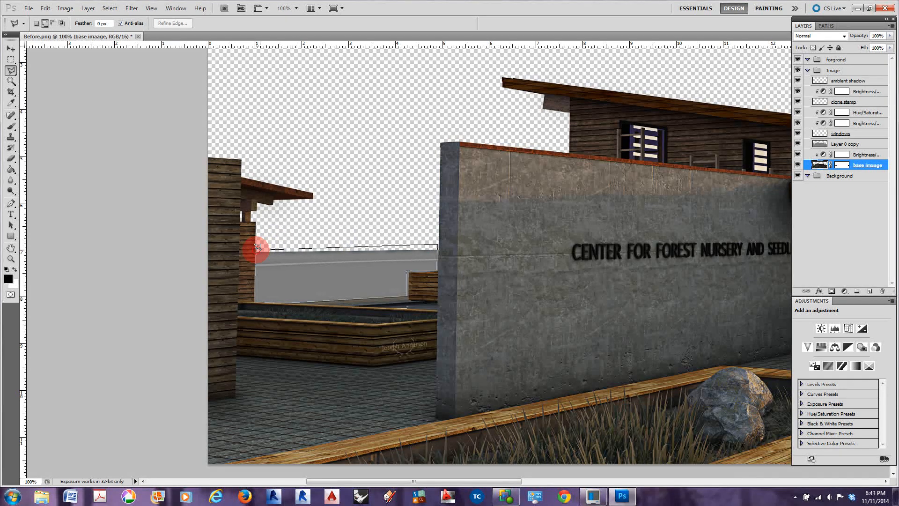
Add the distant ground beside the far concrete wall to the selection with the Polygonal Lasso, tracing down to the grass line
{"action": "key", "text": "space"}
{"action": "left_click_drag", "start_coordinate": [603, 304], "coordinate": [300, 295]}
{"action": "mouse_move", "coordinate": [749, 300]}
{"action": "left_mouse_down"}
{"action": "mouse_move", "coordinate": [510, 286]}
{"action": "mouse_move", "coordinate": [365, 291]}
{"action": "left_mouse_up"}
{"action": "left_click_drag", "start_coordinate": [539, 290], "coordinate": [544, 286]}
{"action": "key", "text": "ctrl+plus"}
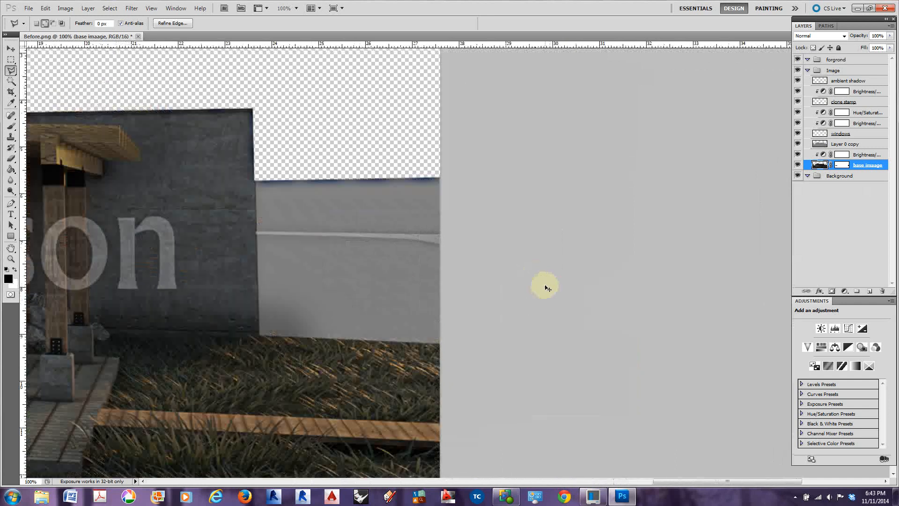
{"action": "key", "text": "ctrl+plus"}
{"action": "key", "text": "ctrl+plus"}
{"action": "left_click", "coordinate": [145, 131]}
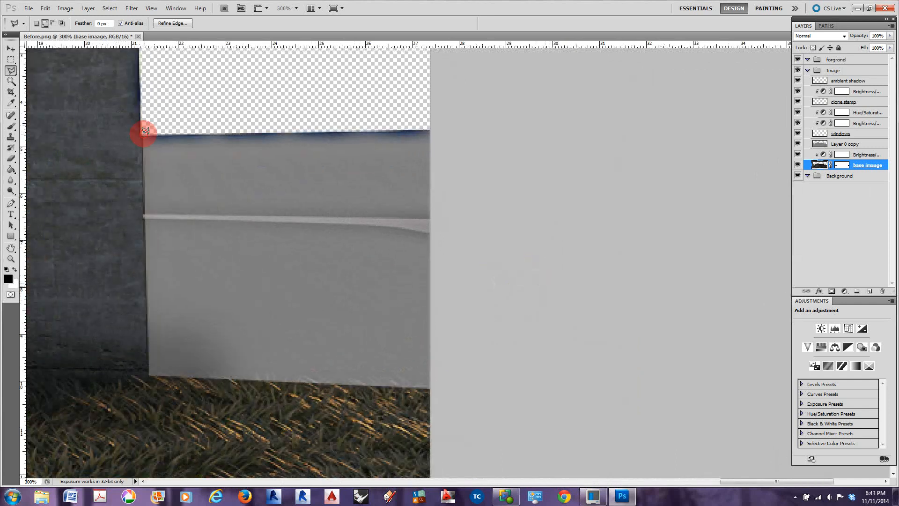
{"action": "left_click", "coordinate": [149, 375]}
{"action": "left_click", "coordinate": [436, 386]}
{"action": "left_click", "coordinate": [442, 120]}
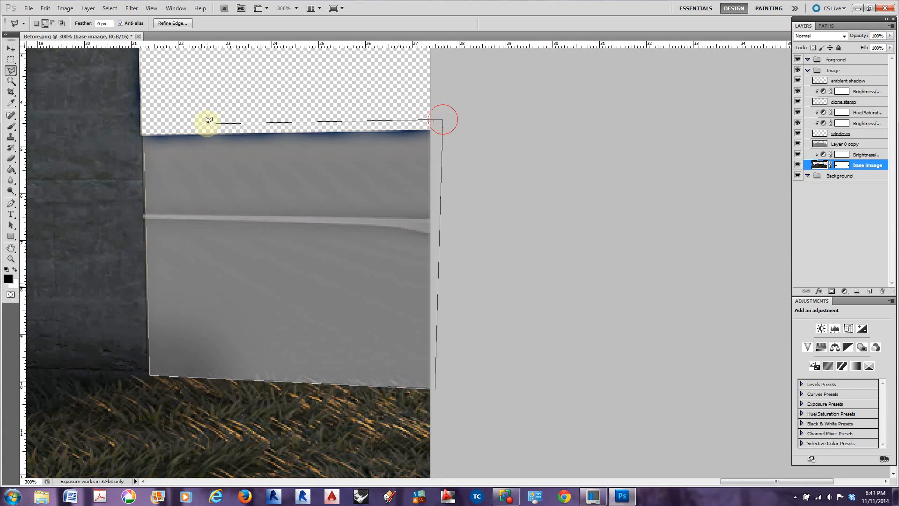
{"action": "left_click", "coordinate": [144, 131]}
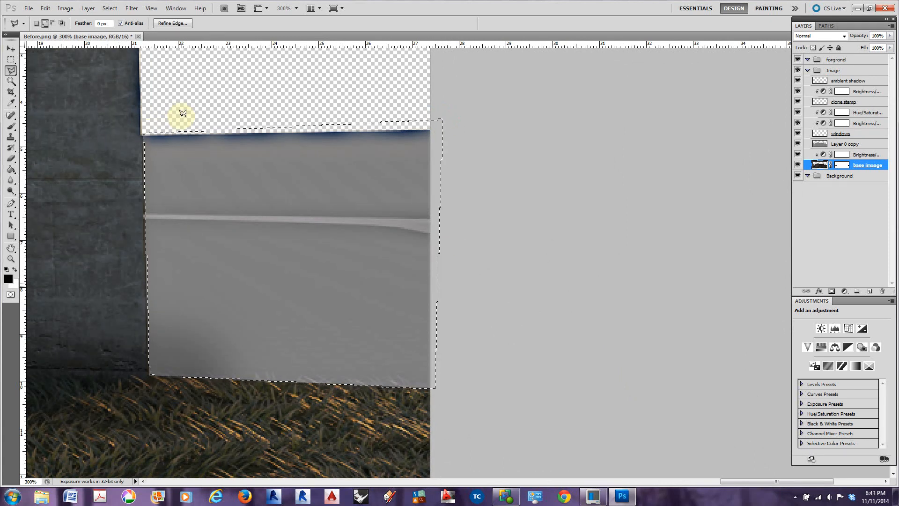
Invert the selection and use it to add a layer mask to Layer 0 copy that hides the distant ground
{"action": "key", "text": "ctrl+minus"}
{"action": "key", "text": "ctrl+minus"}
{"action": "key", "text": "ctrl+minus"}
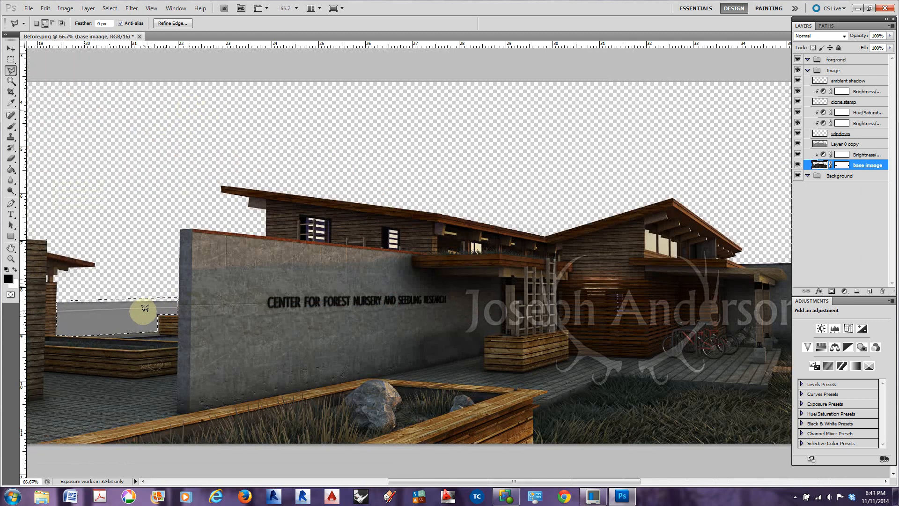
{"action": "right_click", "coordinate": [144, 308]}
{"action": "left_click", "coordinate": [179, 150]}
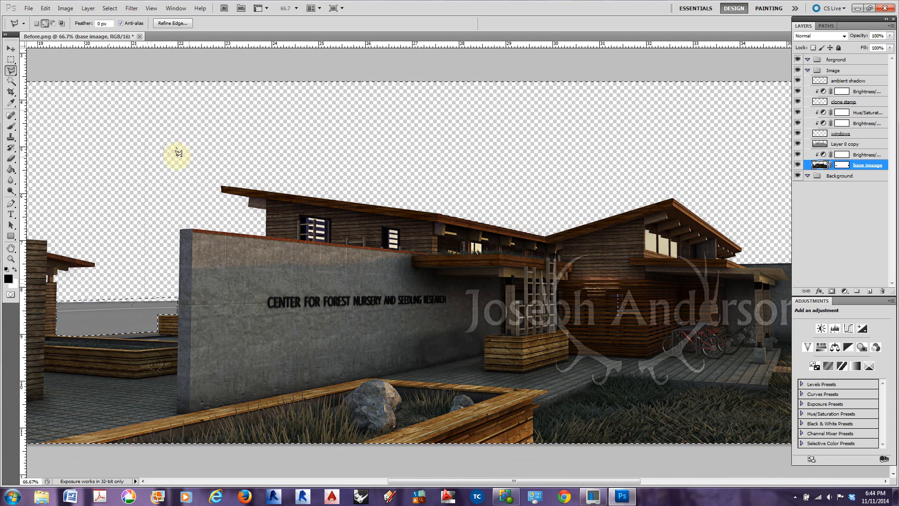
{"action": "key", "text": "ctrl+minus"}
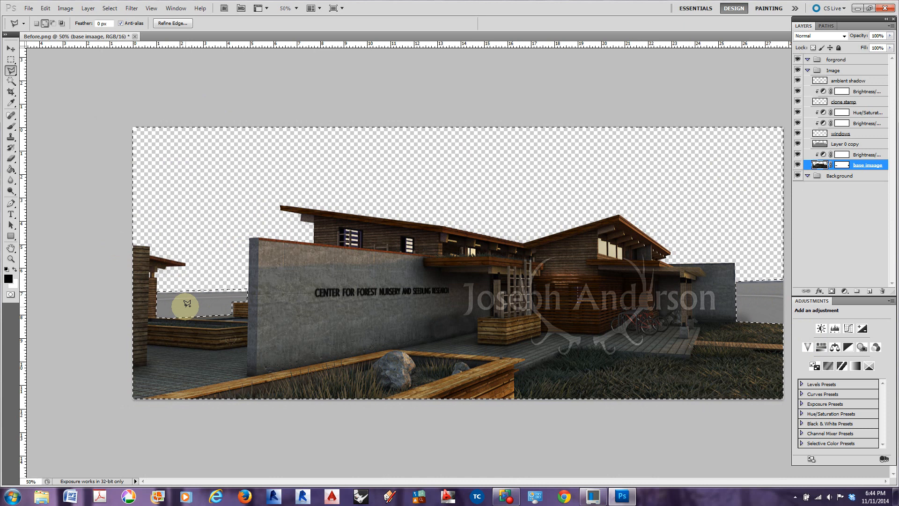
{"action": "left_click", "coordinate": [853, 145]}
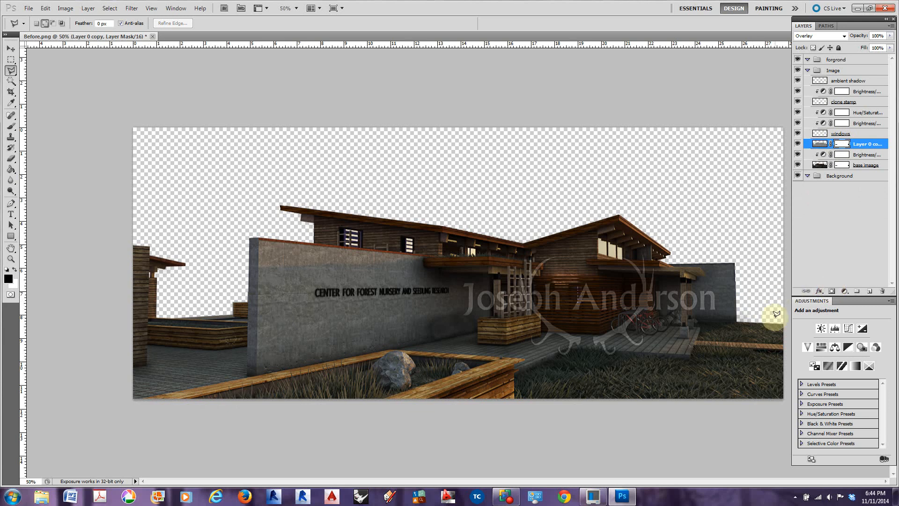
Toggle Layer 0 copy's visibility off and on to check its mask, and make the Background group active
{"action": "left_click", "coordinate": [797, 144]}
{"action": "left_click", "coordinate": [797, 144]}
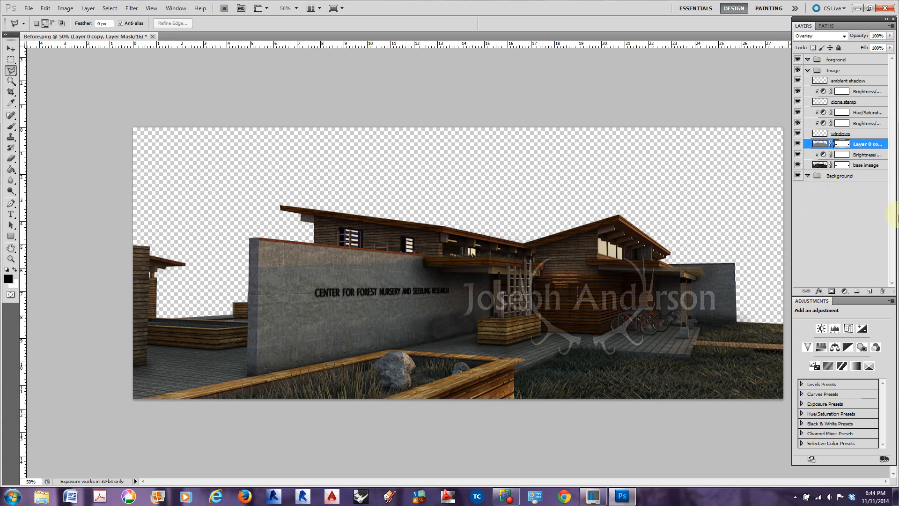
{"action": "key", "text": "ctrl+minus"}
{"action": "left_click", "coordinate": [10, 48]}
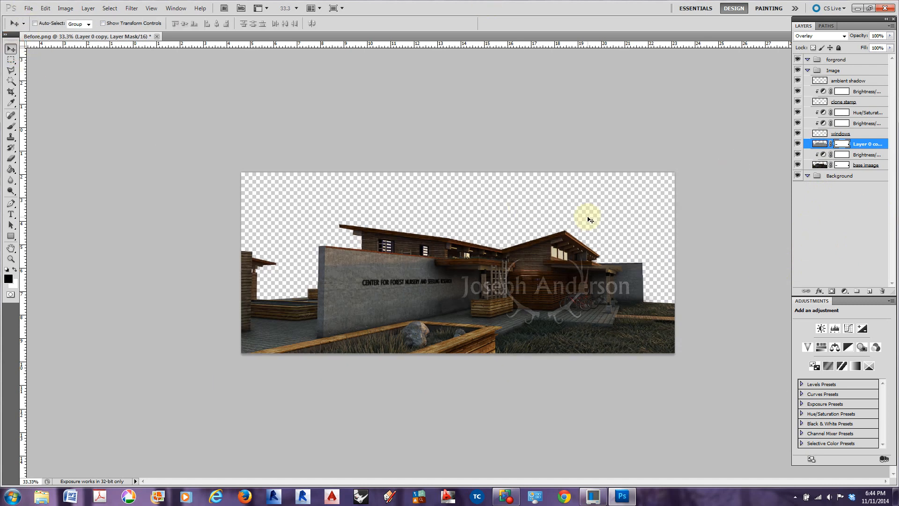
{"action": "left_click", "coordinate": [837, 176]}
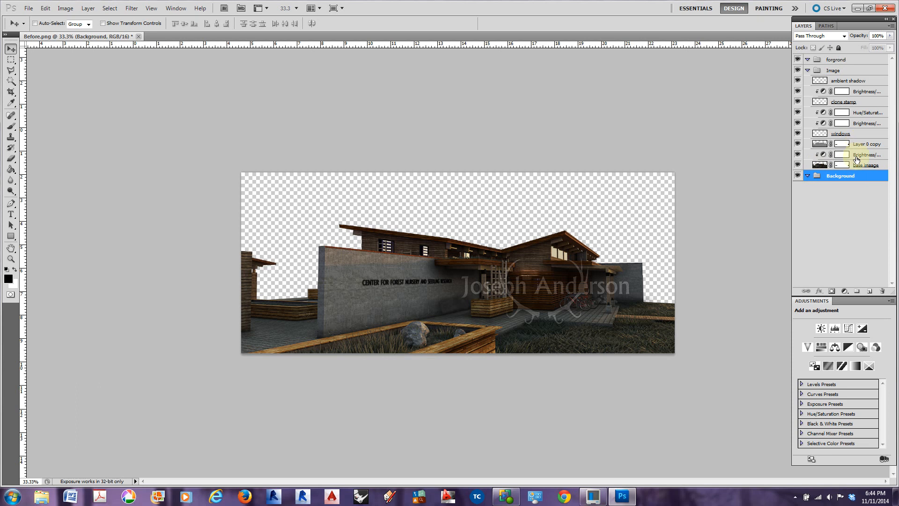
Try the Lighten blend mode on the Brightness/Contrast adjustment above the clone stamp layer, and return it to Normal
{"action": "left_click", "coordinate": [853, 91]}
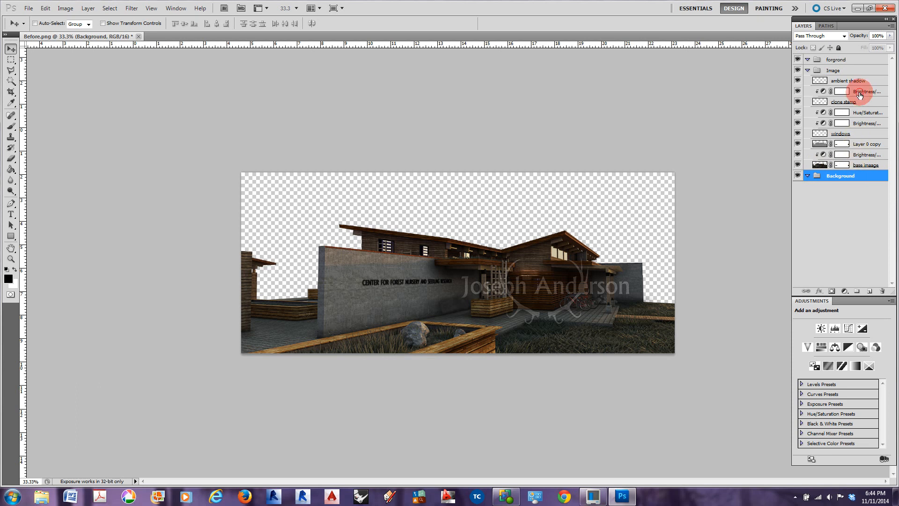
{"action": "left_click", "coordinate": [842, 36]}
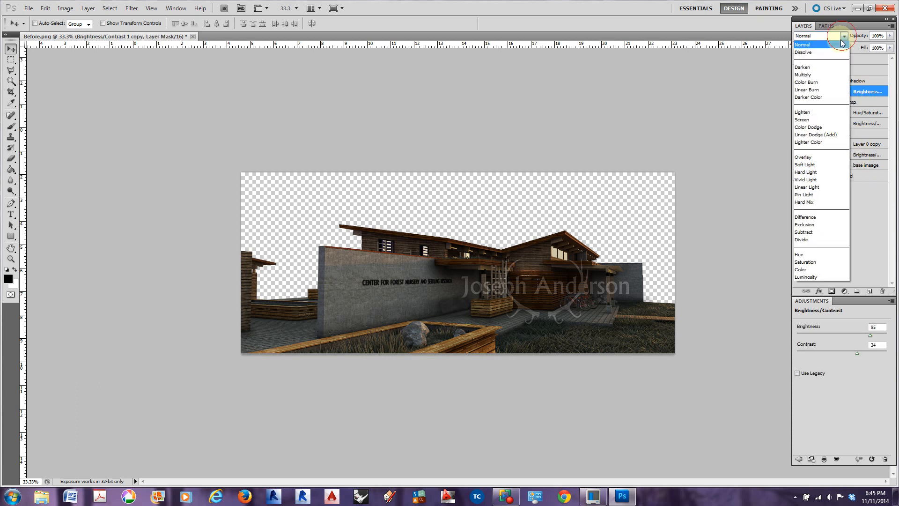
{"action": "left_click", "coordinate": [821, 114]}
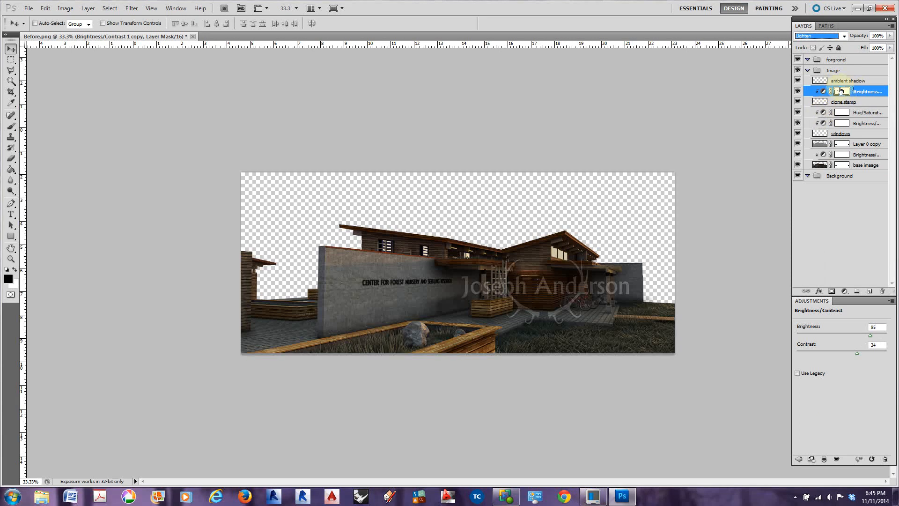
{"action": "left_click", "coordinate": [842, 35]}
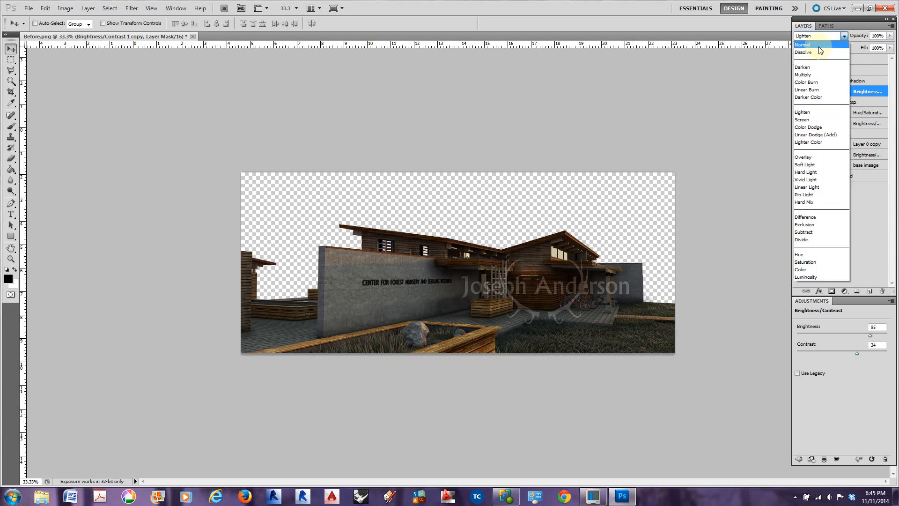
{"action": "left_click", "coordinate": [814, 44]}
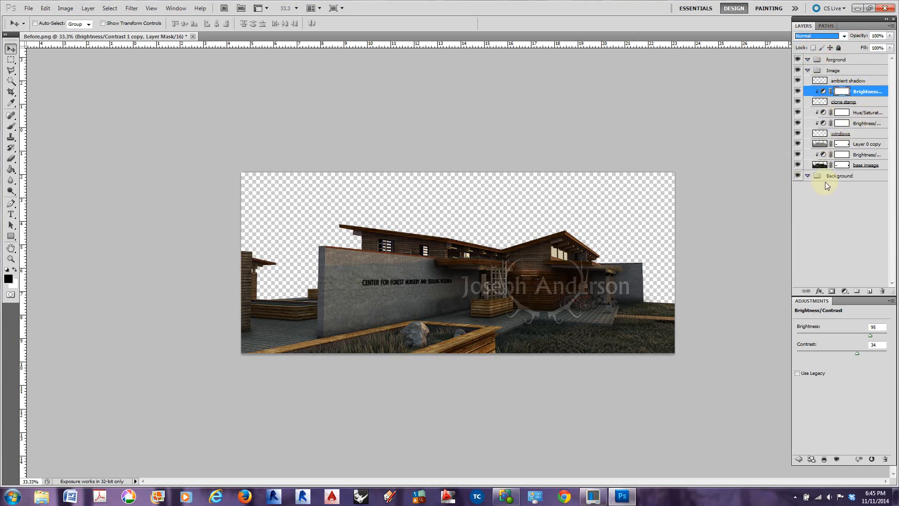
Make the Background group active and open the Sunset_Sky image from the Entourage folder in Assignment 2
{"action": "left_click", "coordinate": [841, 181]}
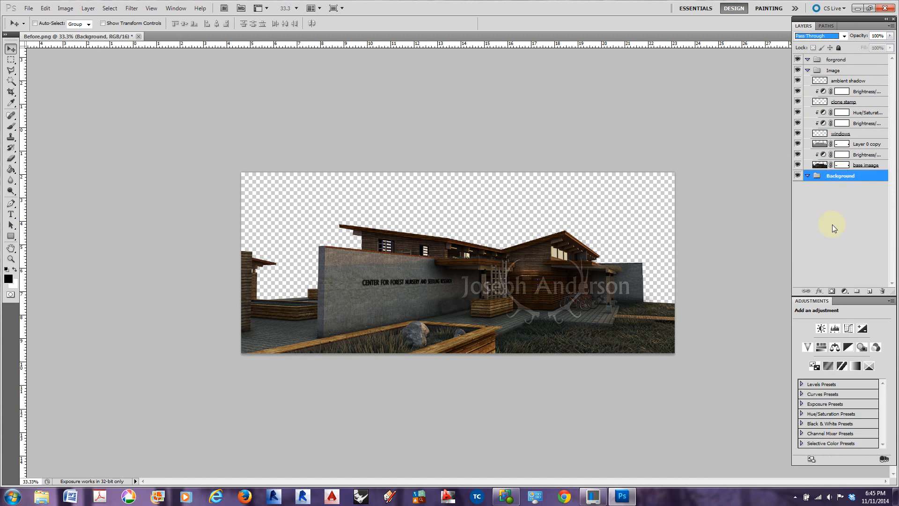
{"action": "left_click", "coordinate": [29, 8]}
{"action": "left_click", "coordinate": [34, 29]}
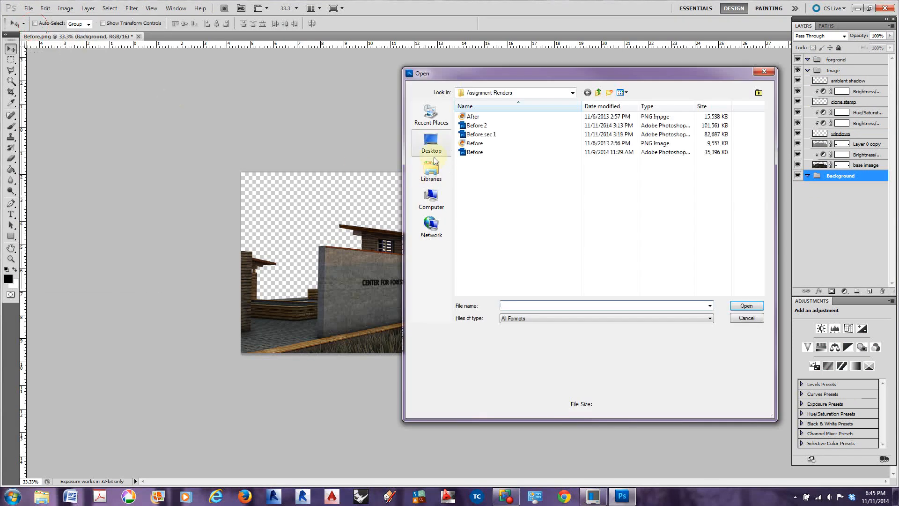
{"action": "left_click", "coordinate": [573, 92]}
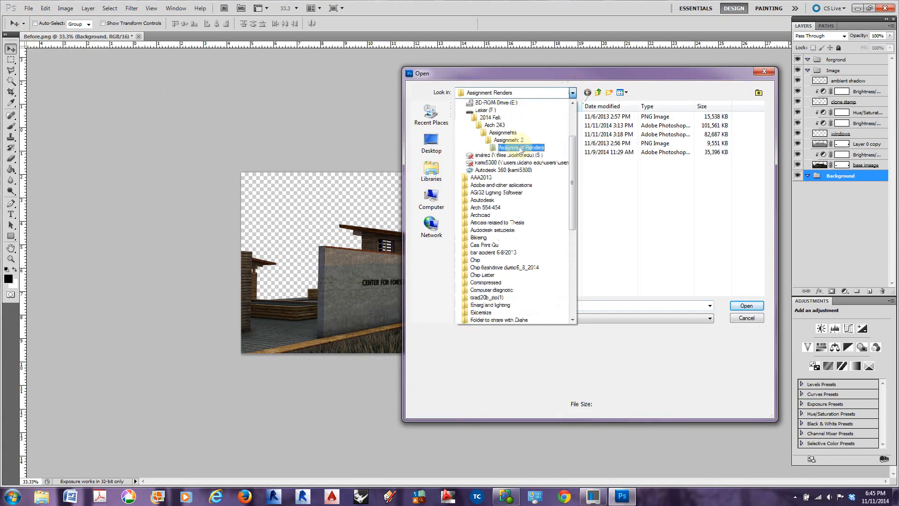
{"action": "left_click", "coordinate": [515, 142]}
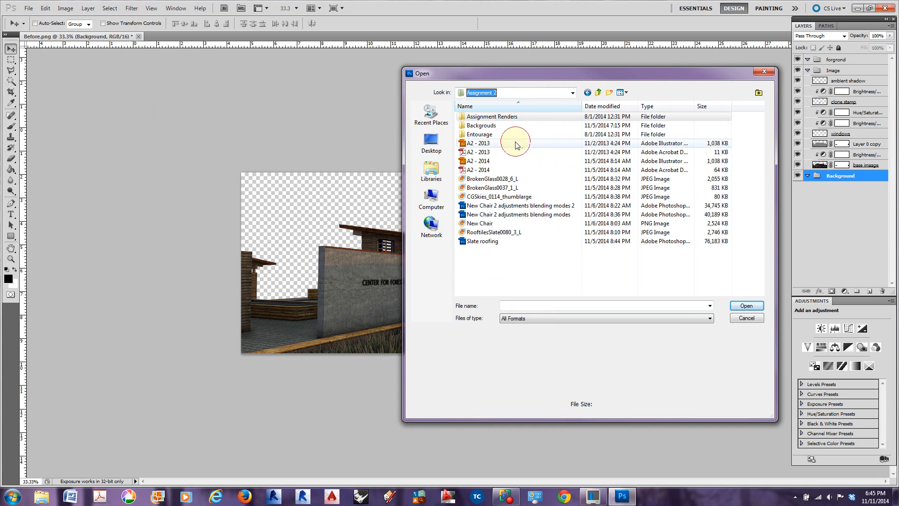
{"action": "double_click", "coordinate": [479, 135]}
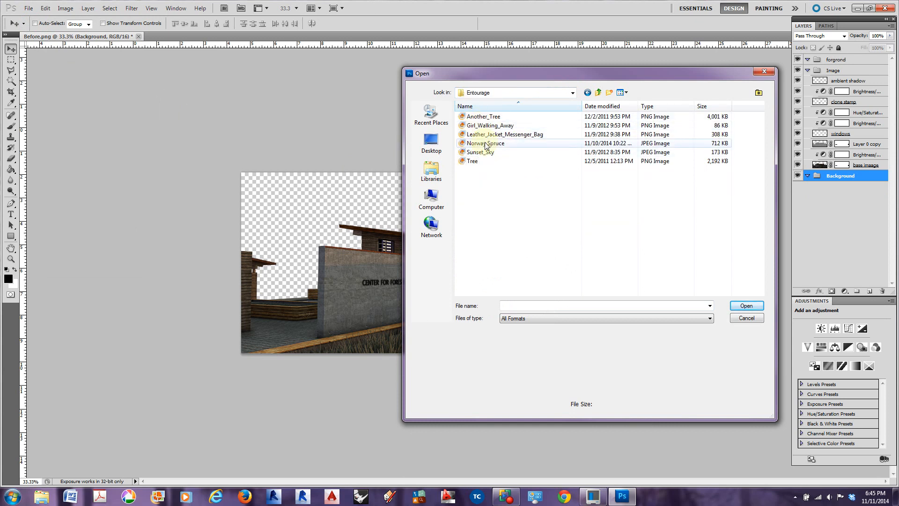
{"action": "left_click", "coordinate": [487, 153]}
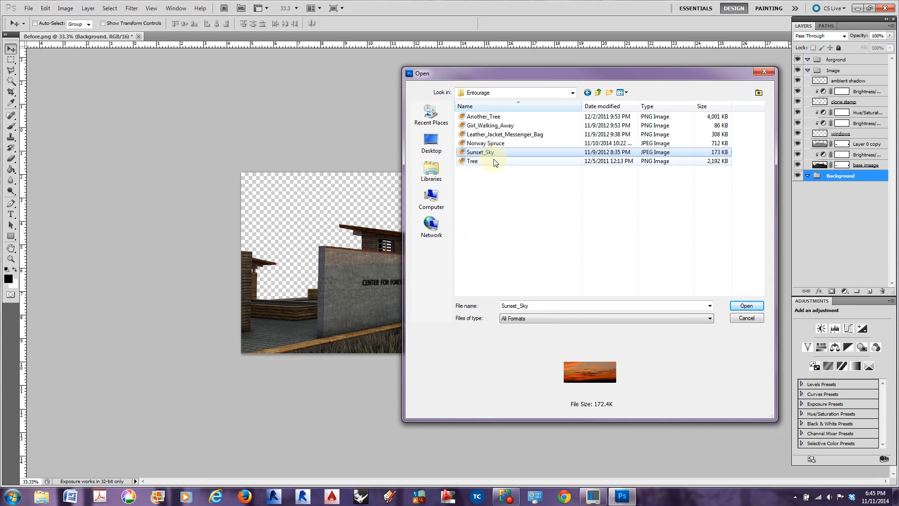
{"action": "left_click", "coordinate": [749, 306]}
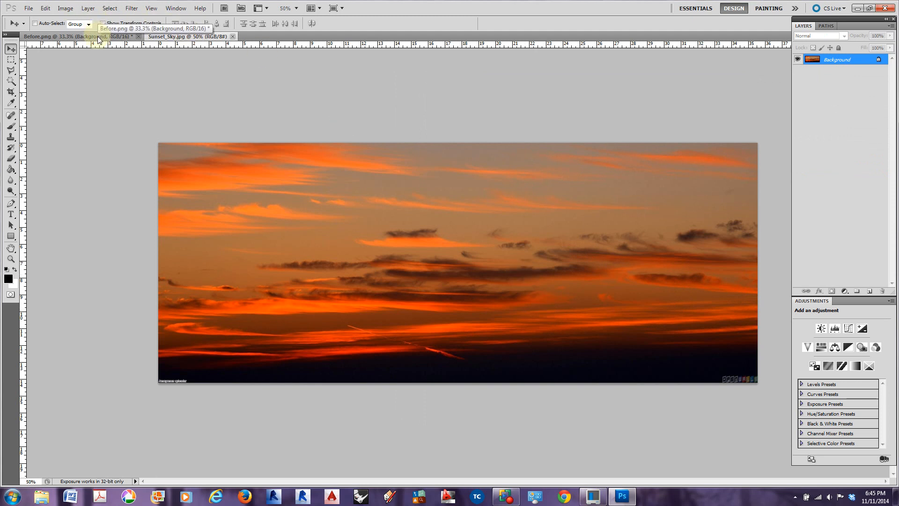
Float Sunset_Sky.jpg in its own window, try copying its layer into Before.png, and decline the transfer between different bit depths
{"action": "left_click_drag", "start_coordinate": [166, 36], "coordinate": [165, 111]}
{"action": "left_click_drag", "start_coordinate": [319, 113], "coordinate": [335, 278]}
{"action": "left_click_drag", "start_coordinate": [815, 60], "coordinate": [617, 192]}
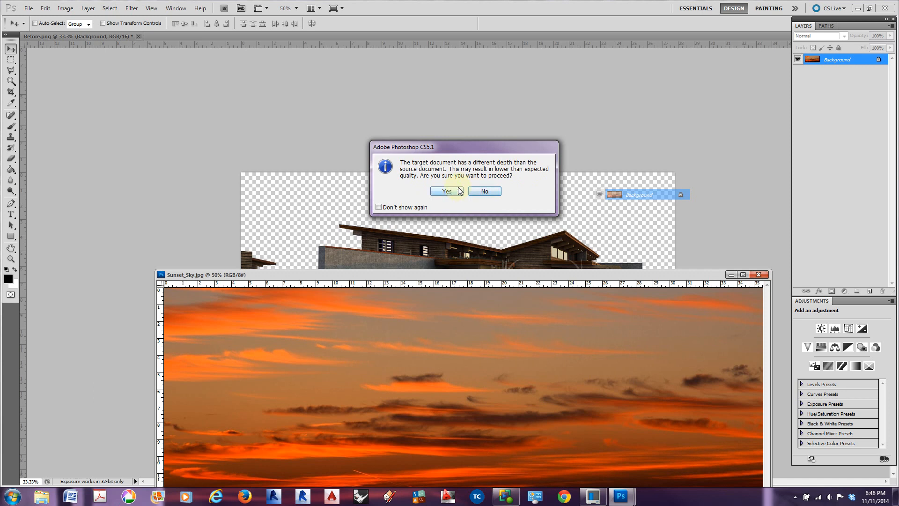
{"action": "left_click", "coordinate": [484, 193]}
{"action": "left_click_drag", "start_coordinate": [487, 278], "coordinate": [487, 247]}
Check Before.png's bit depth and convert Sunset_Sky.jpg to 16 Bits/Channel
{"action": "left_click", "coordinate": [105, 38]}
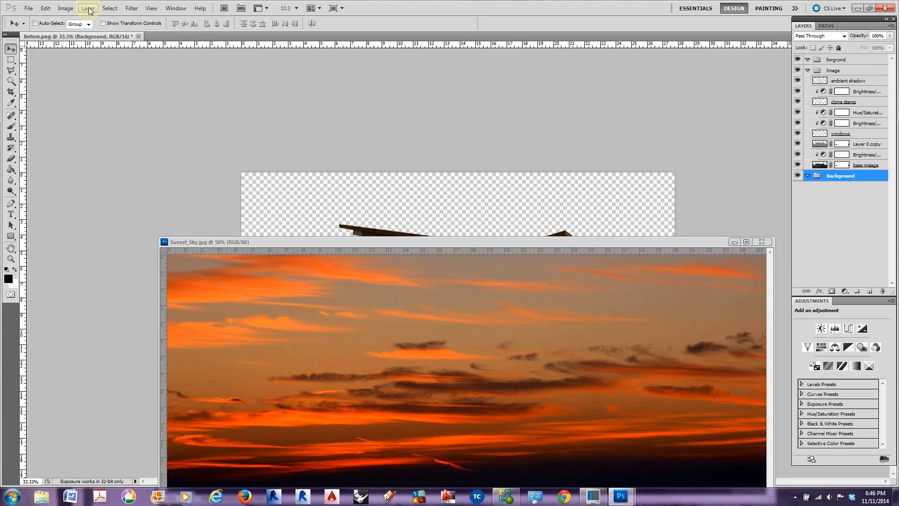
{"action": "left_click", "coordinate": [88, 8]}
{"action": "mouse_move", "coordinate": [64, 9]}
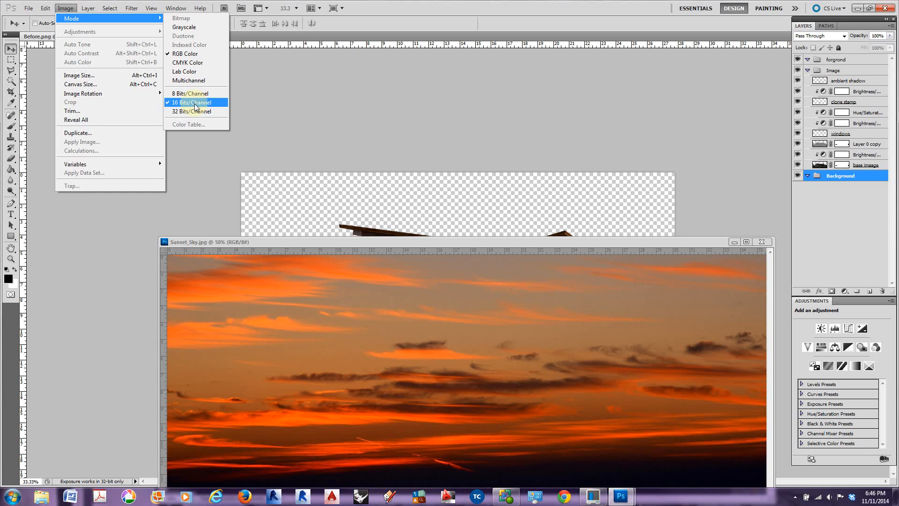
{"action": "left_click", "coordinate": [291, 243]}
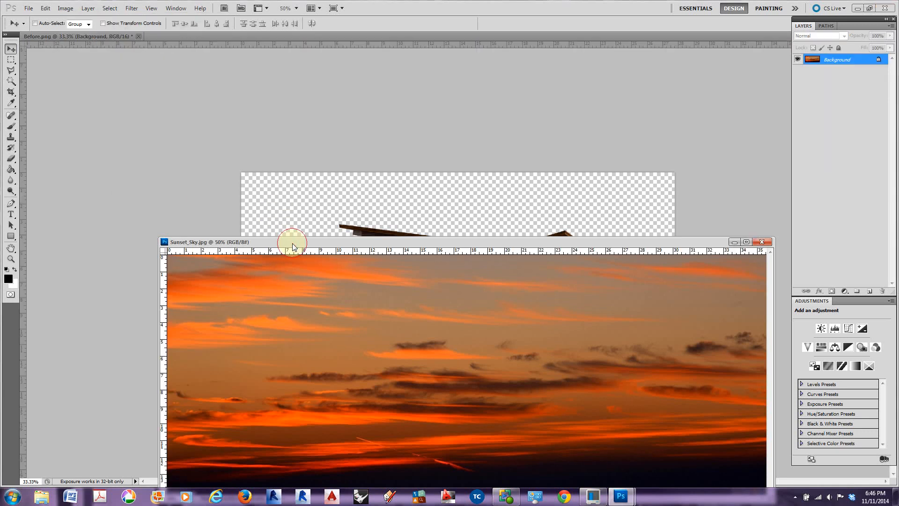
{"action": "left_click", "coordinate": [65, 8]}
{"action": "mouse_move", "coordinate": [78, 32]}
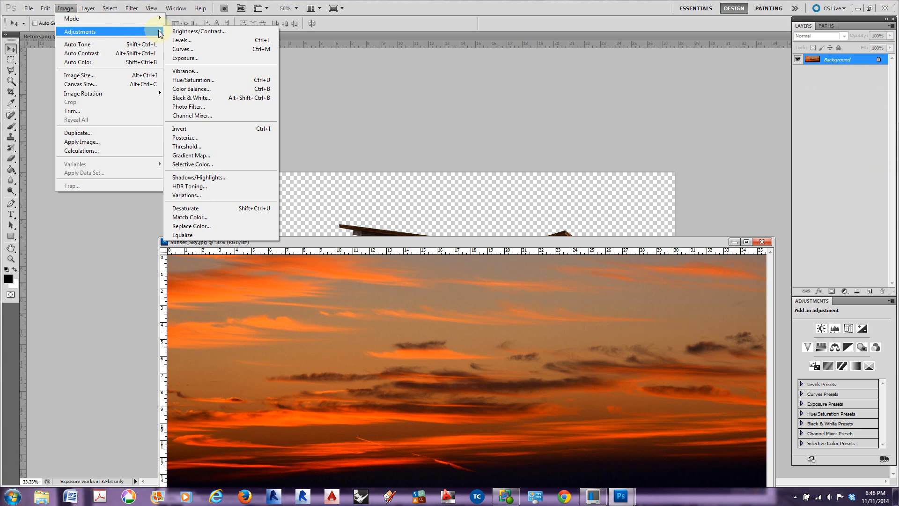
{"action": "mouse_move", "coordinate": [136, 19]}
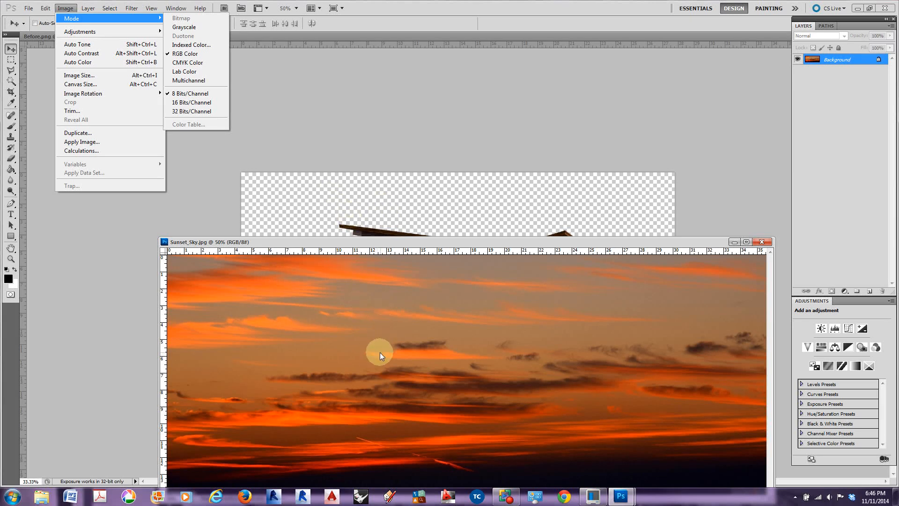
{"action": "left_click", "coordinate": [192, 102]}
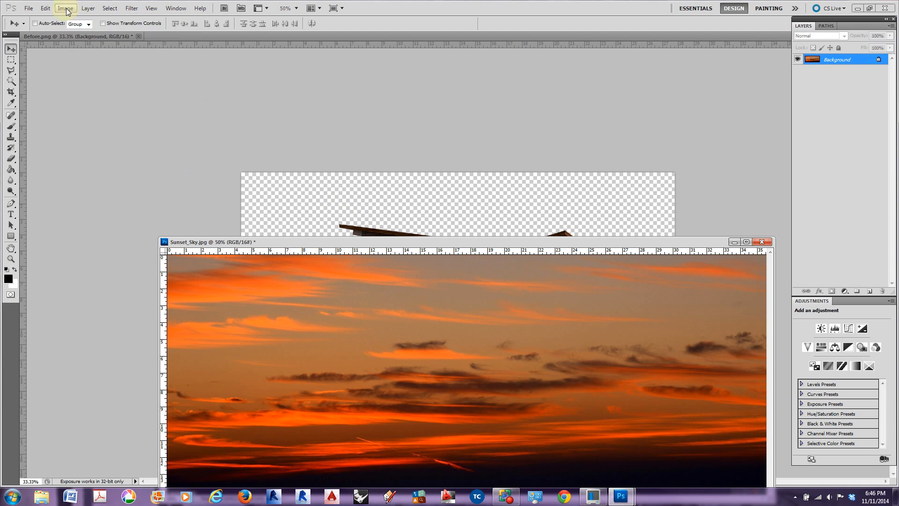
Check the image size and resolution of Before.png
{"action": "left_click", "coordinate": [282, 151]}
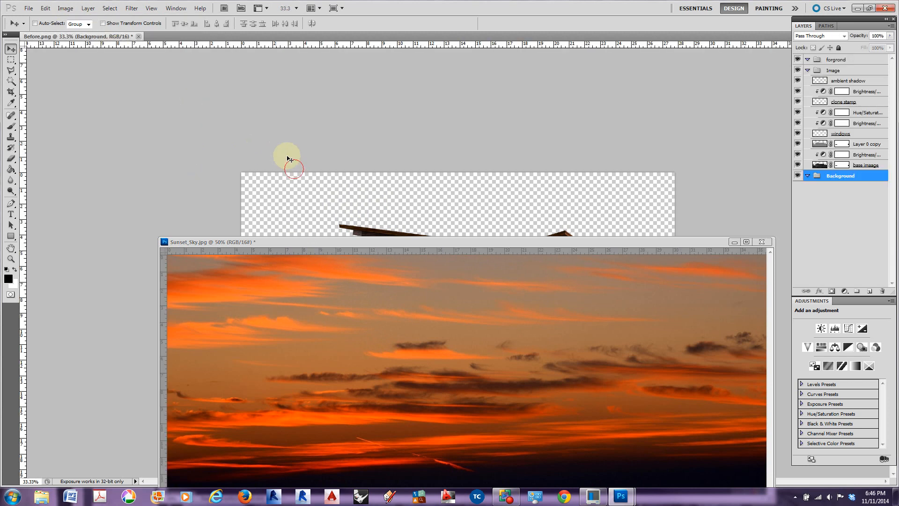
{"action": "left_click", "coordinate": [85, 9]}
{"action": "mouse_move", "coordinate": [66, 8]}
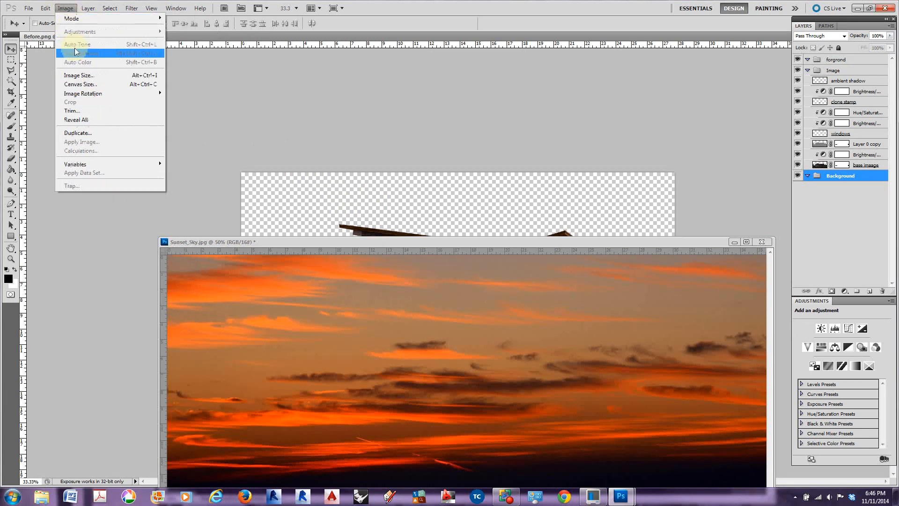
{"action": "left_click", "coordinate": [81, 75]}
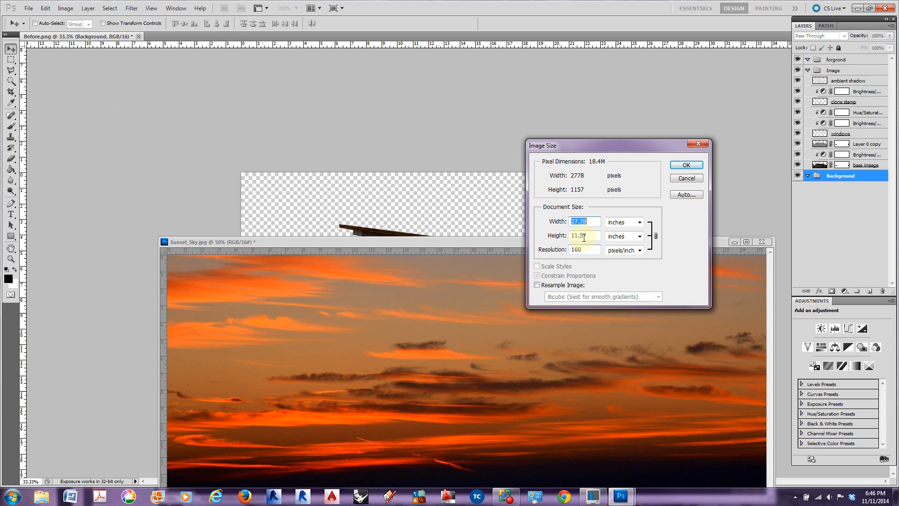
{"action": "left_click", "coordinate": [685, 166]}
Set the resolution of Sunset_Sky.jpg to 100 pixels/inch without resampling
{"action": "left_click", "coordinate": [558, 247]}
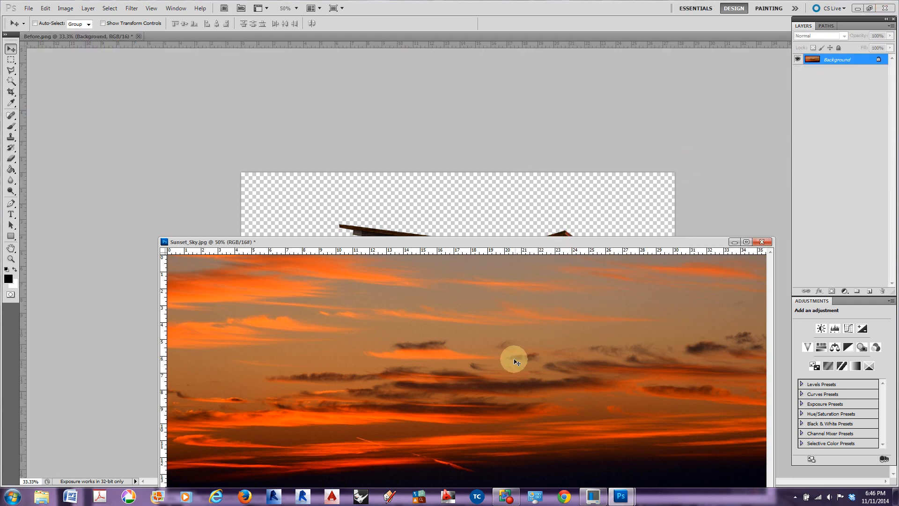
{"action": "left_click", "coordinate": [67, 8]}
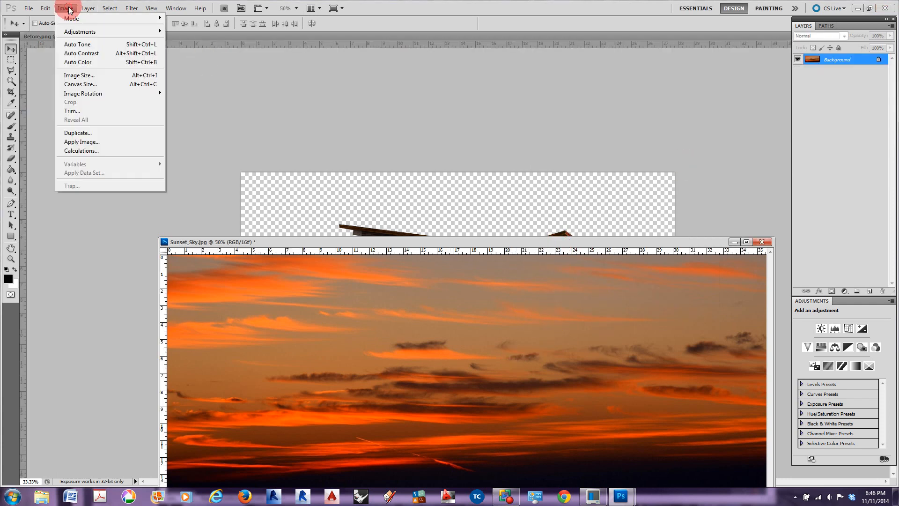
{"action": "left_click", "coordinate": [79, 75]}
{"action": "double_click", "coordinate": [587, 249]}
{"action": "type", "text": "100"}
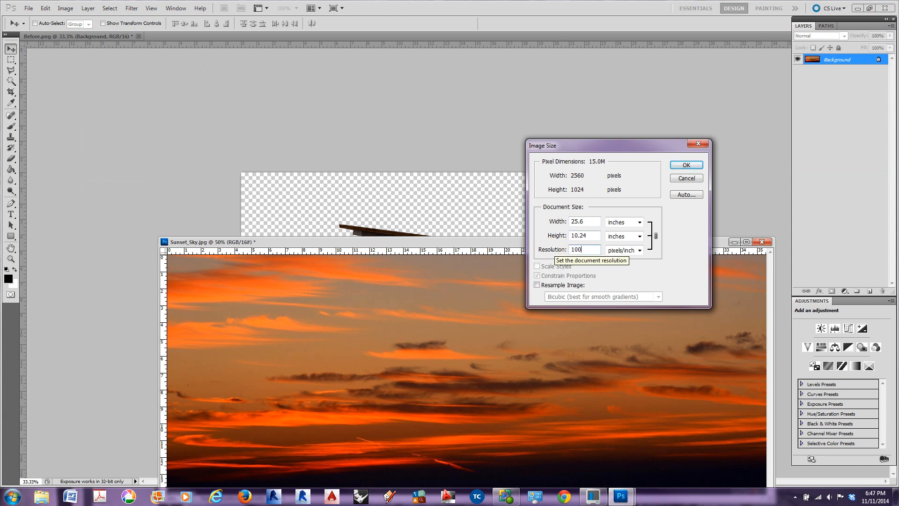
{"action": "key", "text": "Return"}
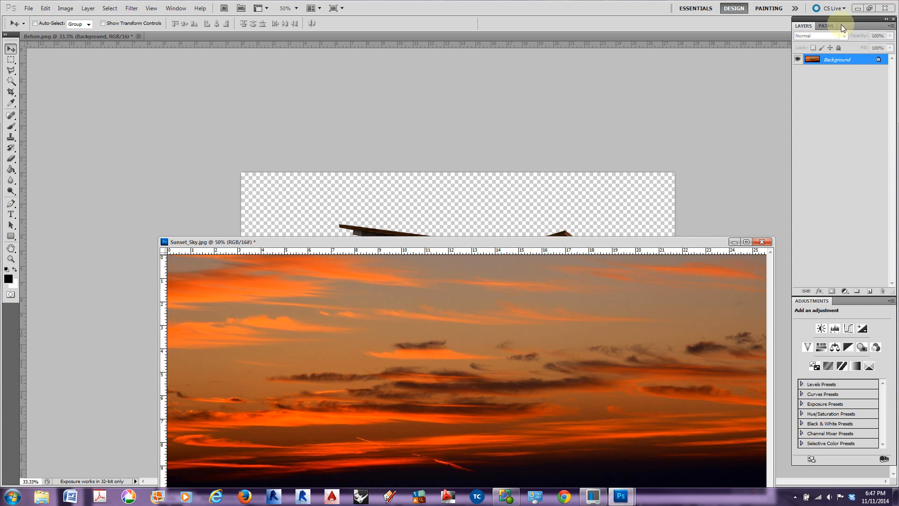
Copy the sunset sky layer into the Background group of Before.png and close Sunset_Sky.jpg without saving
{"action": "left_click_drag", "start_coordinate": [812, 60], "coordinate": [584, 207]}
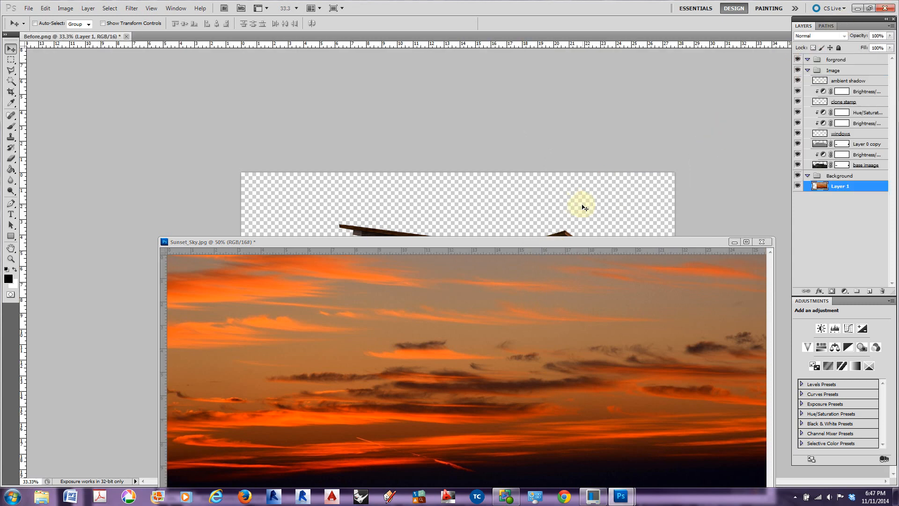
{"action": "left_click", "coordinate": [754, 243]}
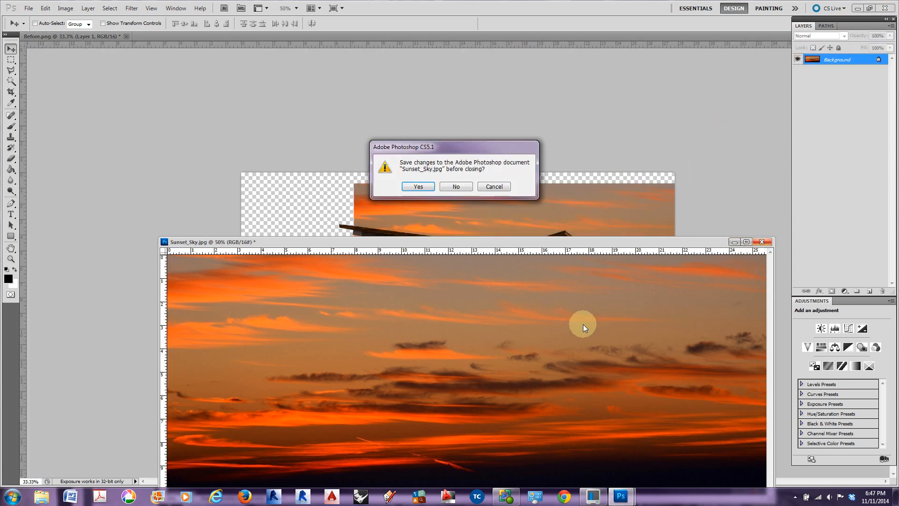
{"action": "left_click", "coordinate": [441, 188]}
Position the sky layer behind the building and enlarge it with Free Transform until it covers the full canvas width
{"action": "left_click_drag", "start_coordinate": [543, 206], "coordinate": [435, 203]}
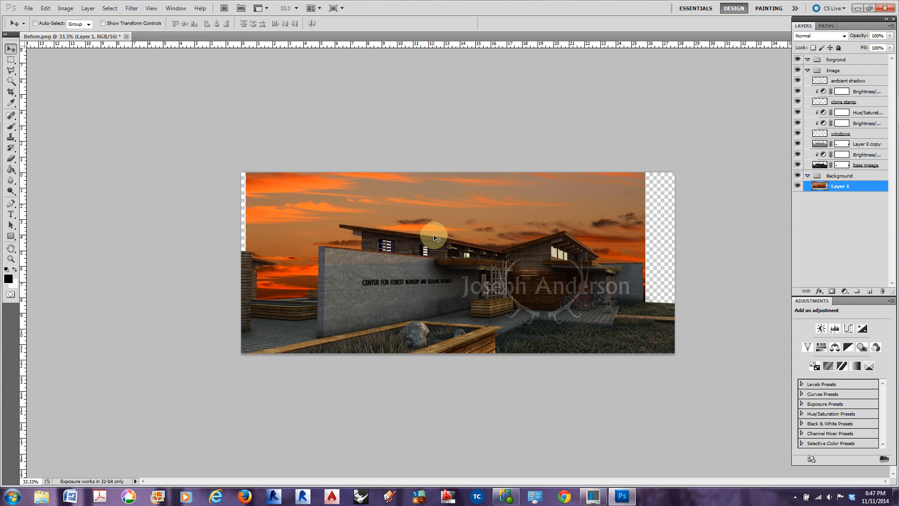
{"action": "left_click_drag", "start_coordinate": [465, 211], "coordinate": [462, 211]}
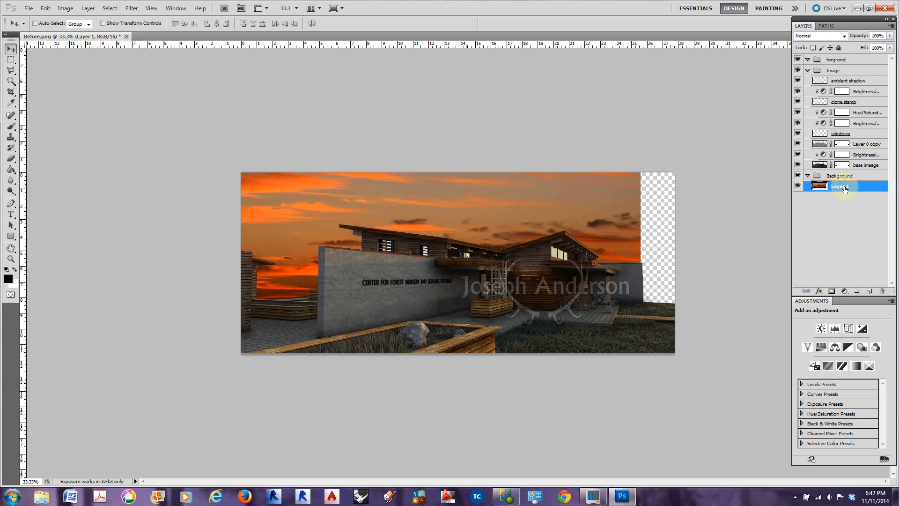
{"action": "key", "text": "ctrl+t"}
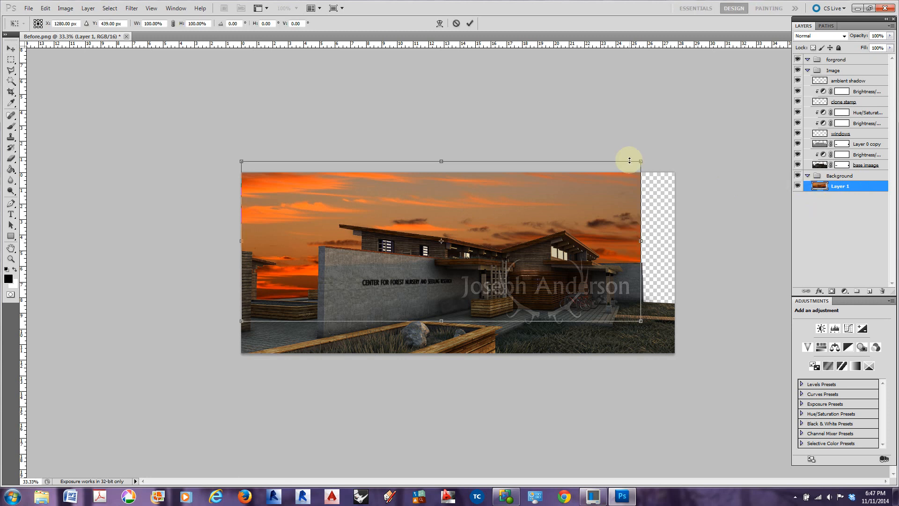
{"action": "left_click_drag", "start_coordinate": [639, 323], "coordinate": [712, 337]}
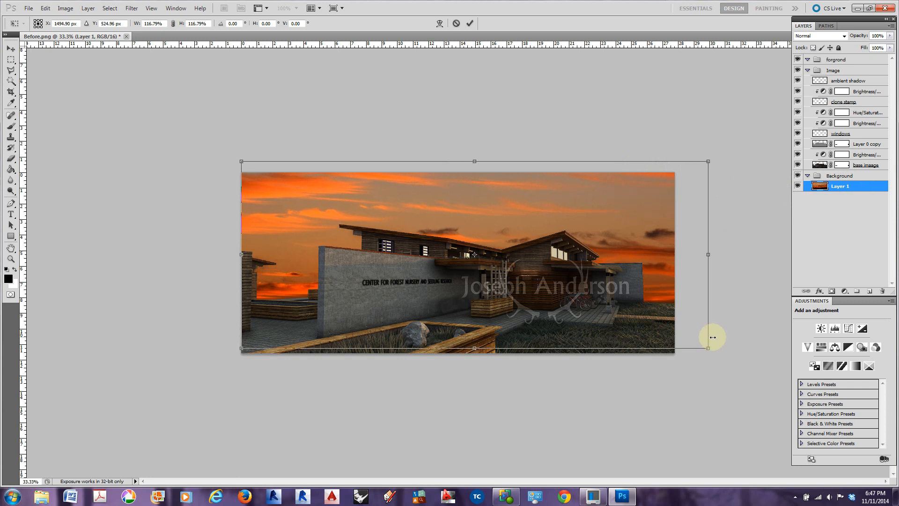
{"action": "left_click_drag", "start_coordinate": [658, 251], "coordinate": [645, 231]}
{"action": "left_click_drag", "start_coordinate": [637, 224], "coordinate": [622, 221]}
{"action": "left_click_drag", "start_coordinate": [676, 318], "coordinate": [698, 323]}
{"action": "left_click_drag", "start_coordinate": [647, 242], "coordinate": [632, 240]}
{"action": "key", "text": "Return"}
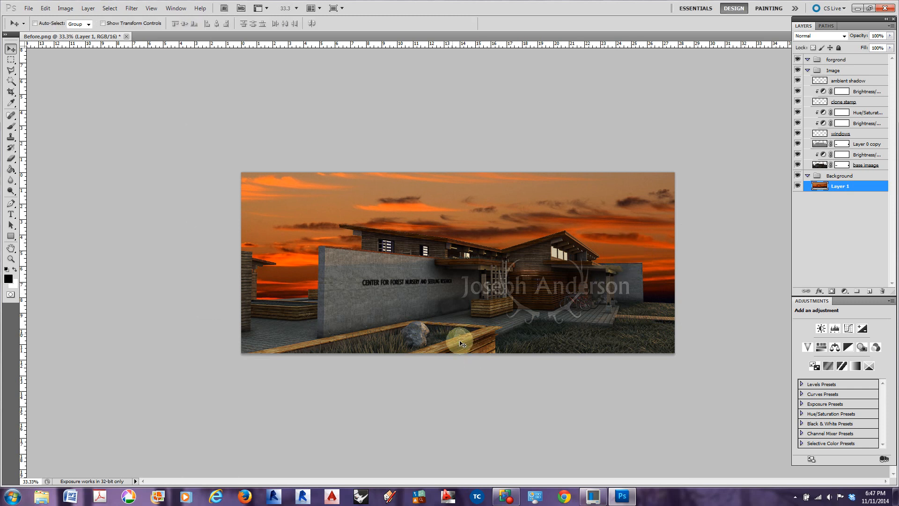
Open the After PNG image from the Assignment Renders folder in Assignment 2
{"action": "left_click", "coordinate": [29, 9]}
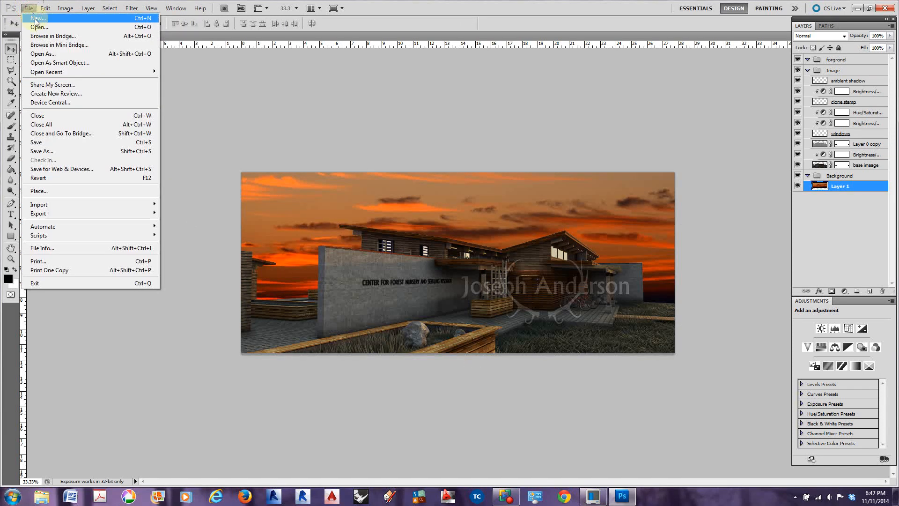
{"action": "left_click", "coordinate": [39, 28]}
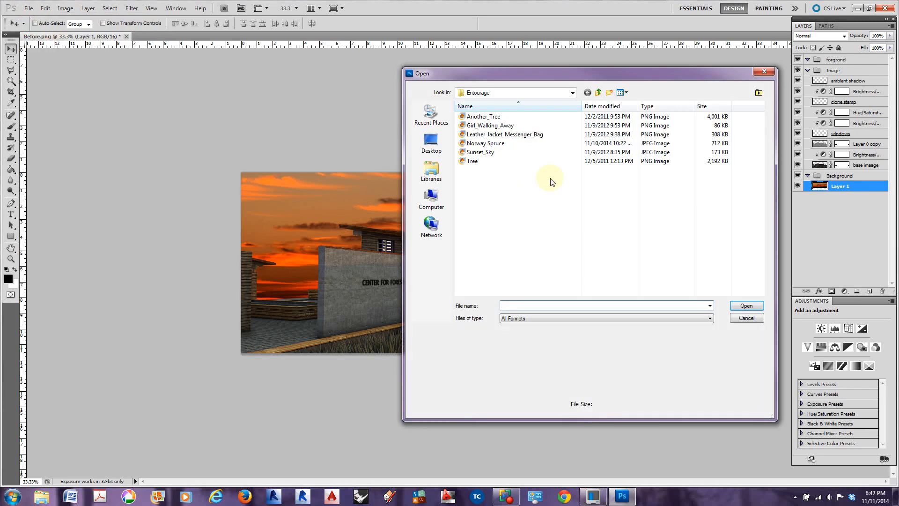
{"action": "left_click", "coordinate": [572, 93]}
{"action": "scroll", "coordinate": [513, 141], "scroll_direction": "up", "scroll_amount": 2}
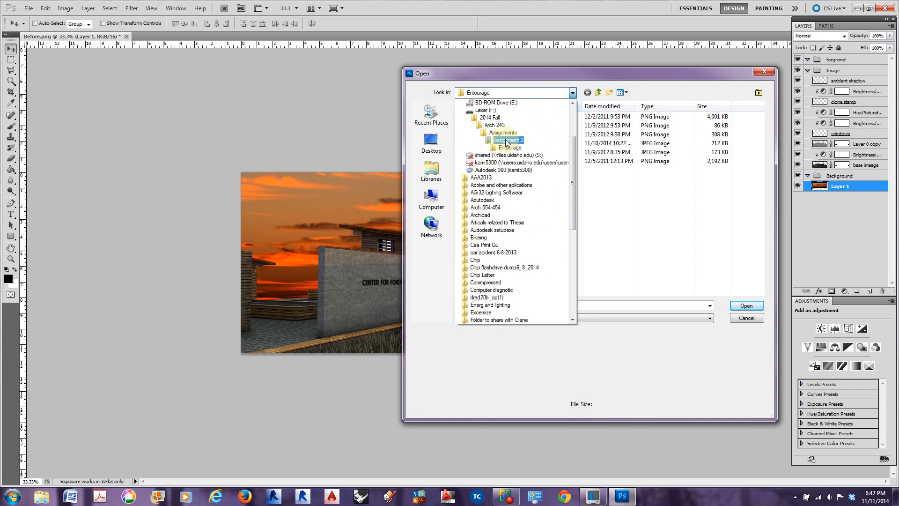
{"action": "left_click", "coordinate": [507, 140]}
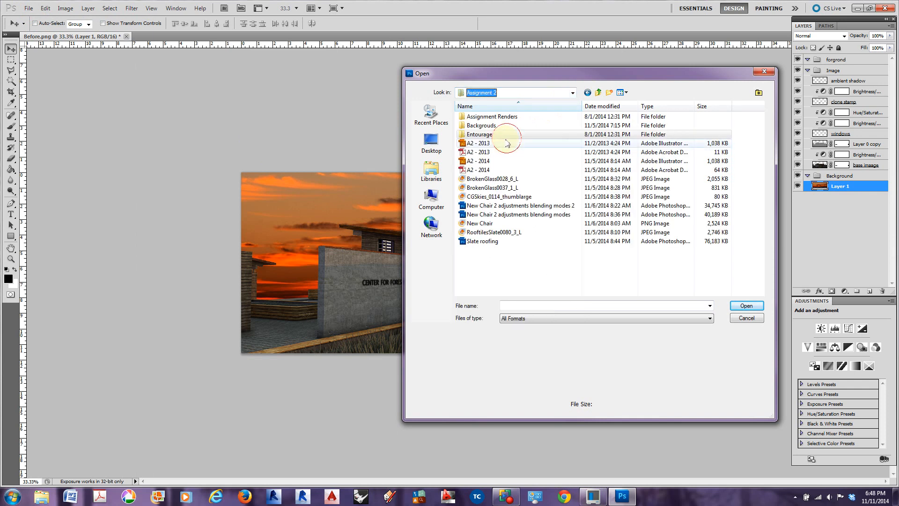
{"action": "double_click", "coordinate": [481, 117]}
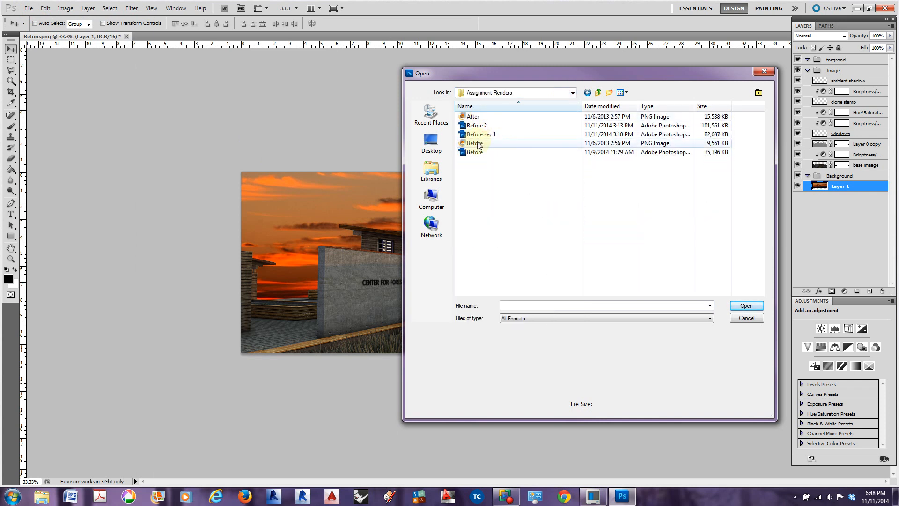
{"action": "left_click", "coordinate": [474, 117]}
{"action": "left_click", "coordinate": [745, 305]}
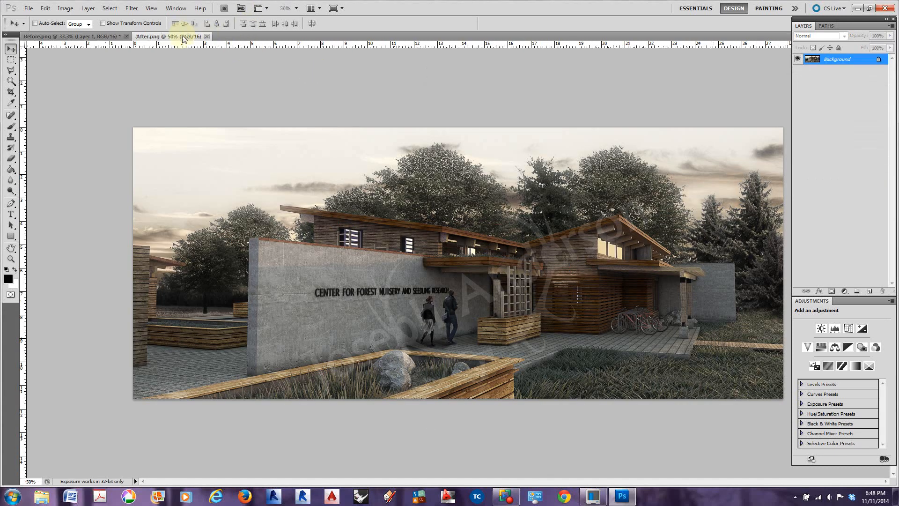
Dock After.png below Before.png, match its zoom at 33.3%, and make Before.png the active document
{"action": "left_click_drag", "start_coordinate": [183, 39], "coordinate": [234, 37]}
{"action": "left_click_drag", "start_coordinate": [191, 86], "coordinate": [83, 473]}
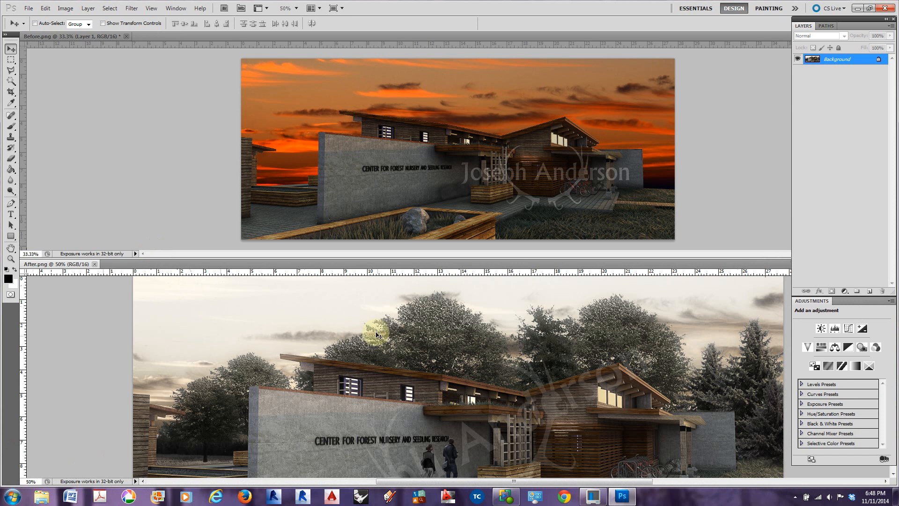
{"action": "scroll", "coordinate": [456, 329], "scroll_direction": "down", "scroll_amount": 2}
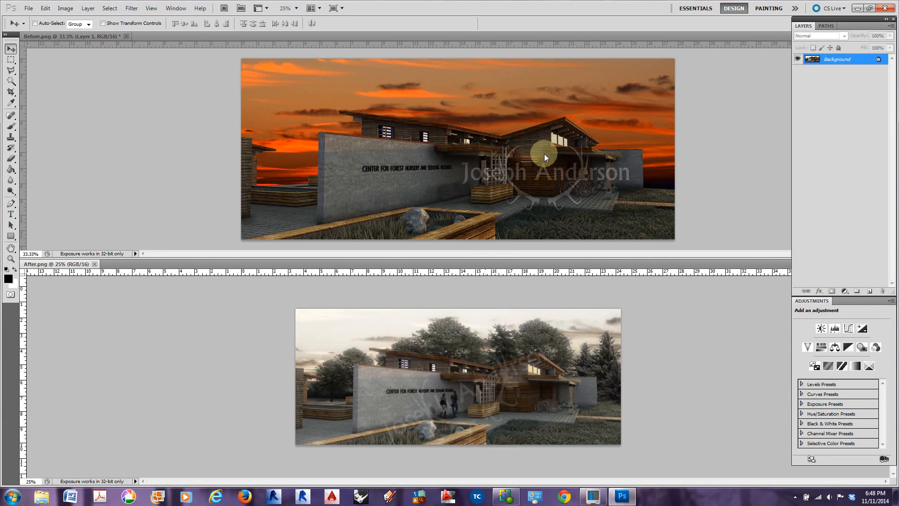
{"action": "key", "text": "ctrl+plus"}
{"action": "left_click", "coordinate": [560, 111]}
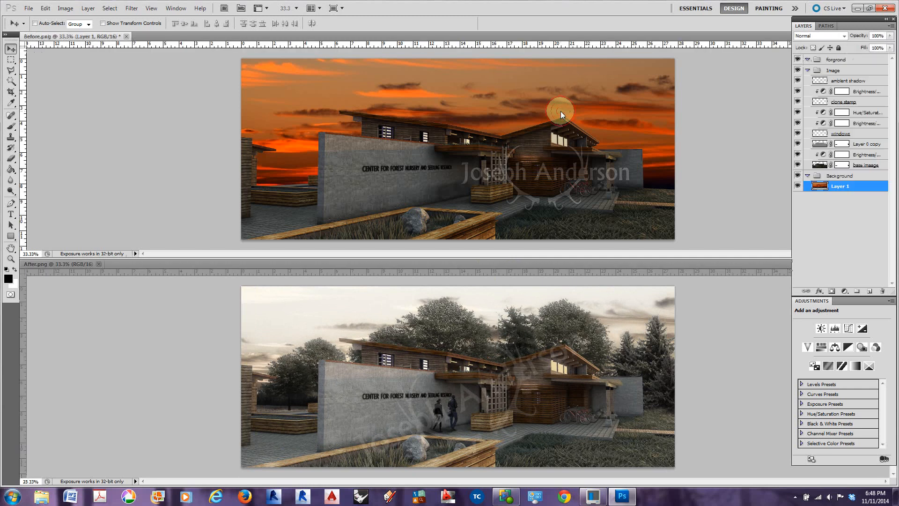
{"action": "scroll", "coordinate": [561, 111], "scroll_direction": "down", "scroll_amount": 1}
{"action": "scroll", "coordinate": [560, 111], "scroll_direction": "up", "scroll_amount": 1}
Add a Hue/Saturation adjustment clipped to the sky layer, with saturation -73 and lightness +34
{"action": "left_click", "coordinate": [820, 348]}
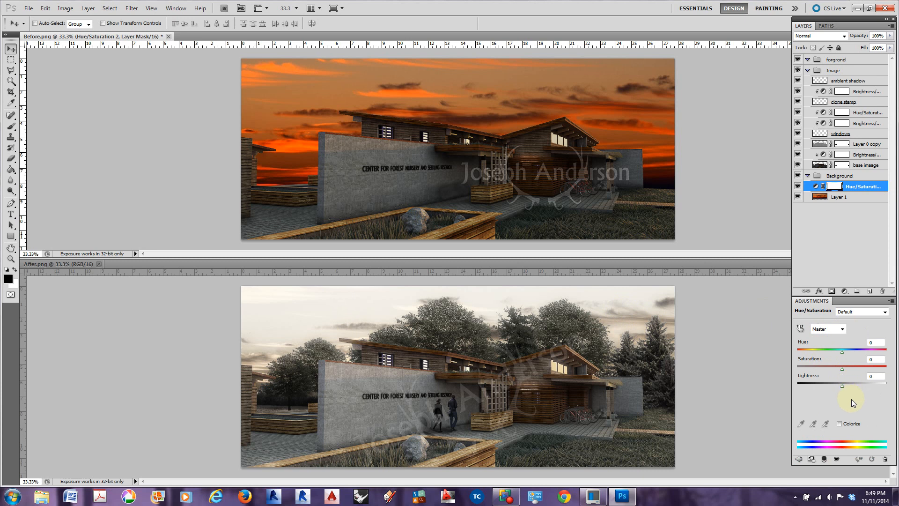
{"action": "left_click_drag", "start_coordinate": [841, 370], "coordinate": [805, 371]}
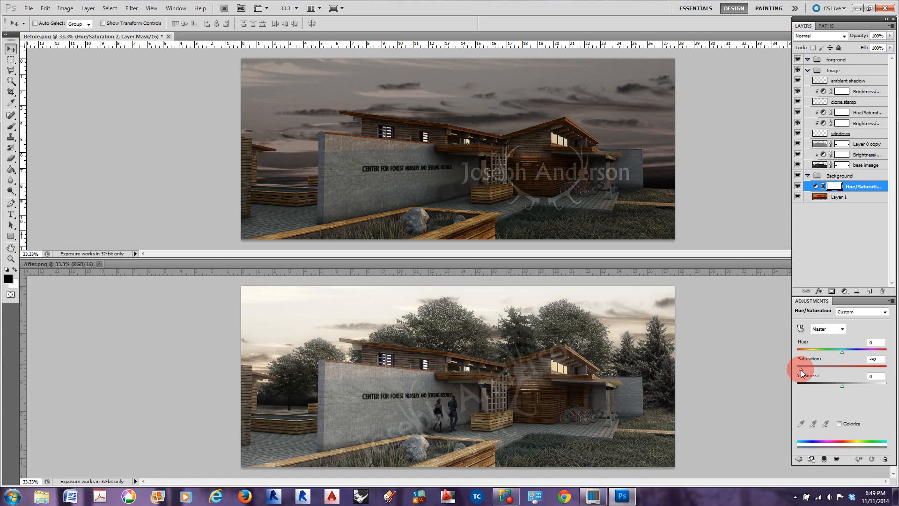
{"action": "left_click_drag", "start_coordinate": [806, 369], "coordinate": [857, 383]}
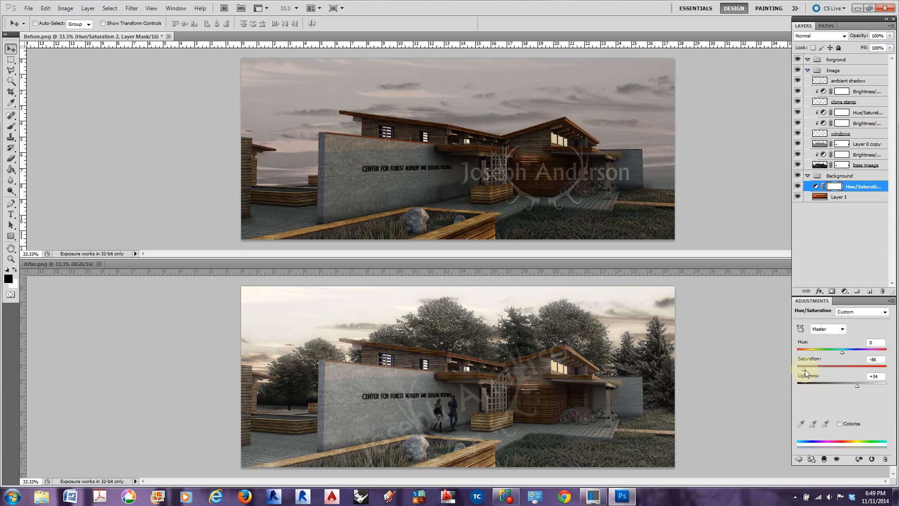
{"action": "left_click_drag", "start_coordinate": [805, 370], "coordinate": [807, 370]}
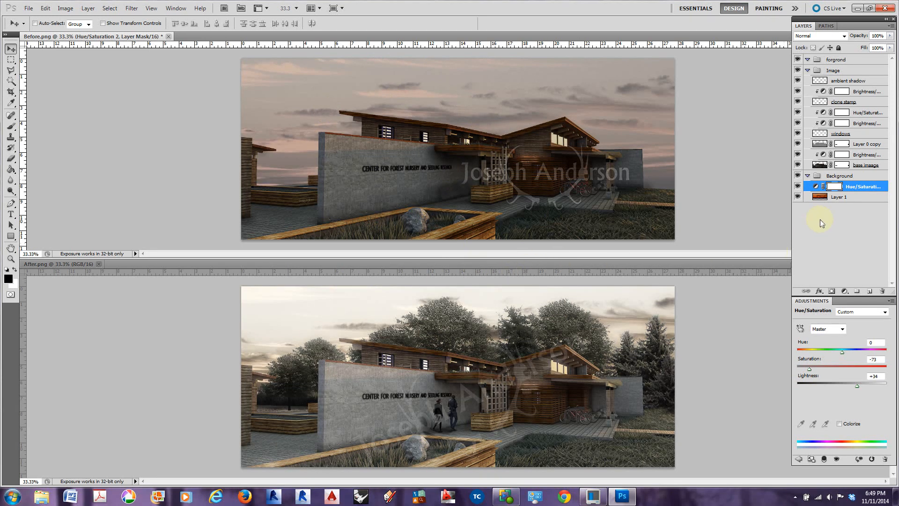
{"action": "right_click", "coordinate": [857, 186]}
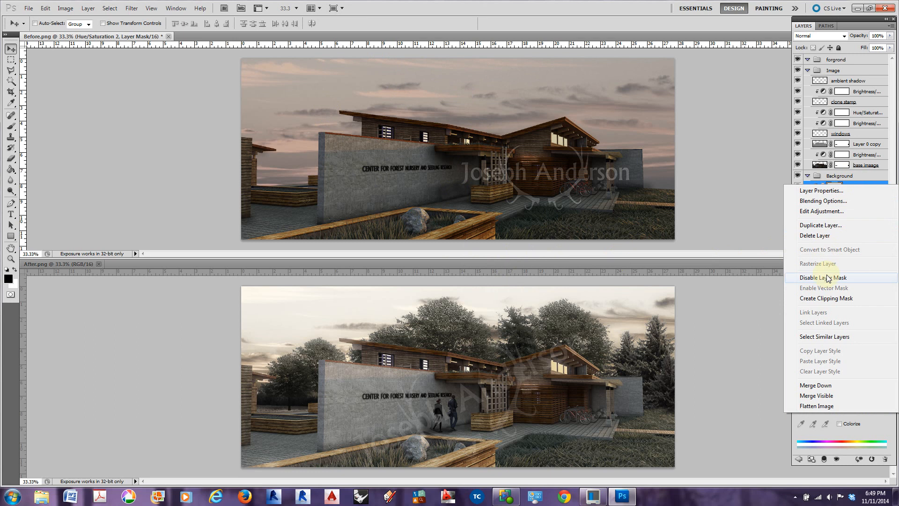
{"action": "left_click", "coordinate": [827, 298]}
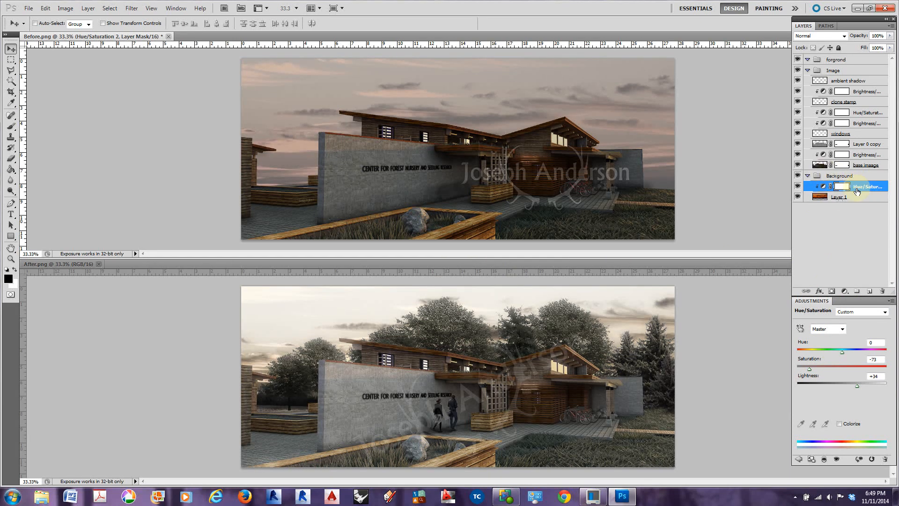
Try several blend modes on the sky's Hue/Saturation adjustment layer, from the darkening to the light modes, settling on Linear Dodge (Add)
{"action": "left_click", "coordinate": [845, 36]}
{"action": "left_click", "coordinate": [826, 69]}
{"action": "left_click", "coordinate": [845, 37]}
{"action": "left_click", "coordinate": [822, 68]}
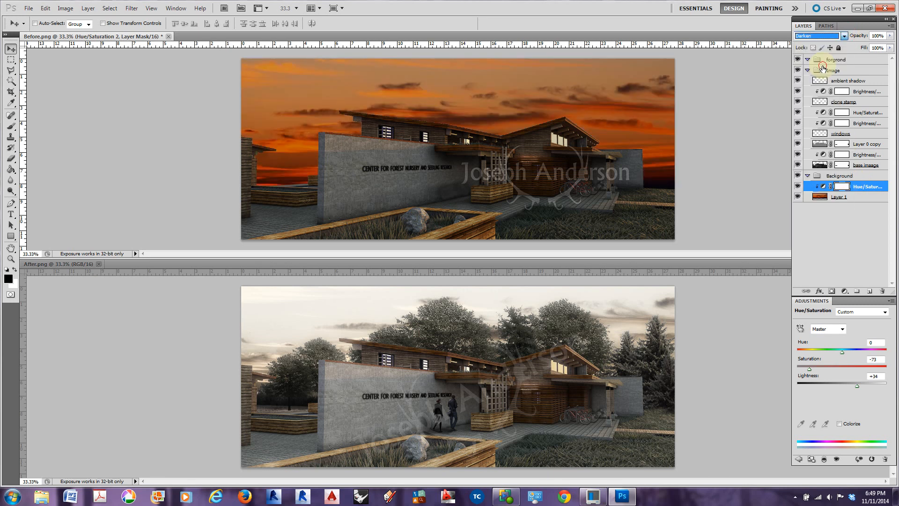
{"action": "key", "text": "Down"}
{"action": "key", "text": "Down"}
{"action": "key", "text": "Down"}
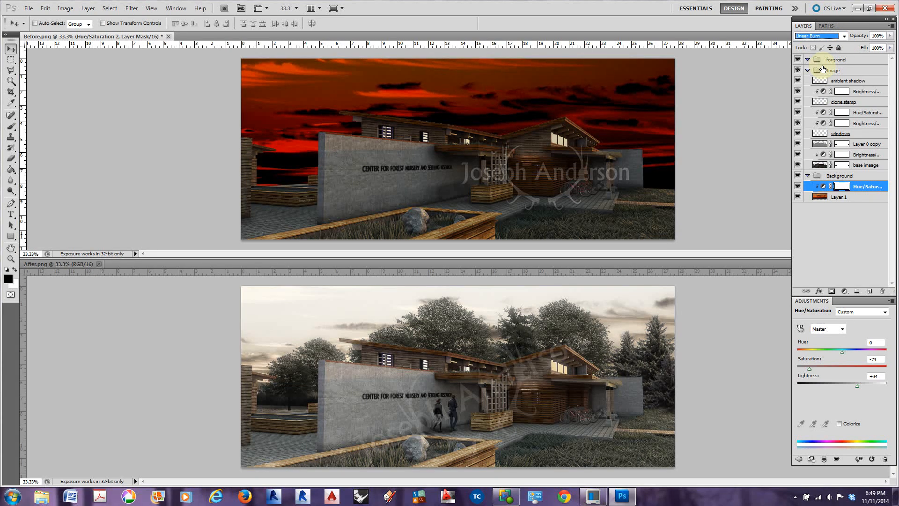
{"action": "key", "text": "Down"}
{"action": "key", "text": "Down"}
{"action": "key", "text": "Down"}
{"action": "key", "text": "Down"}
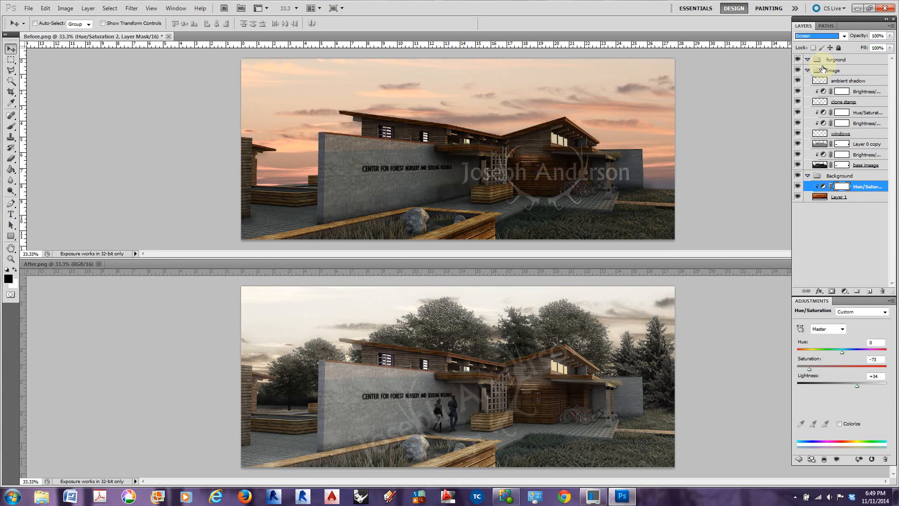
{"action": "key", "text": "Down"}
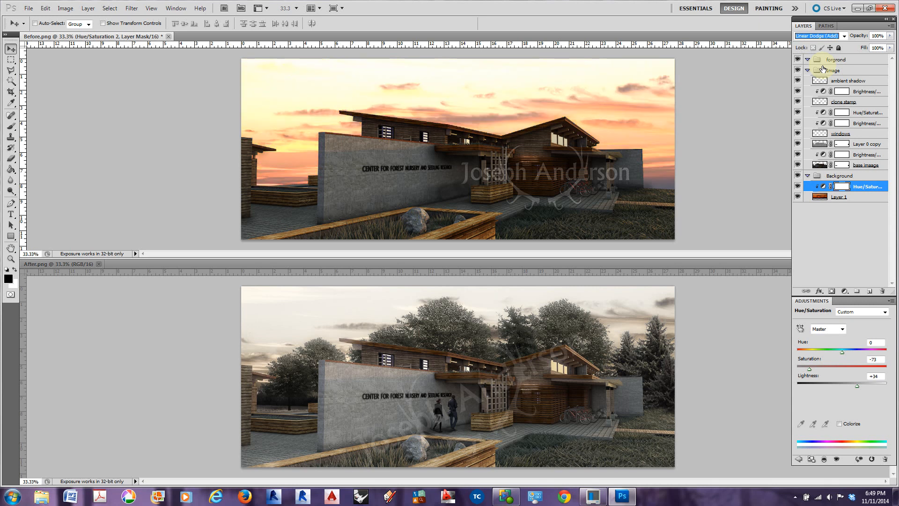
{"action": "key", "text": "Down"}
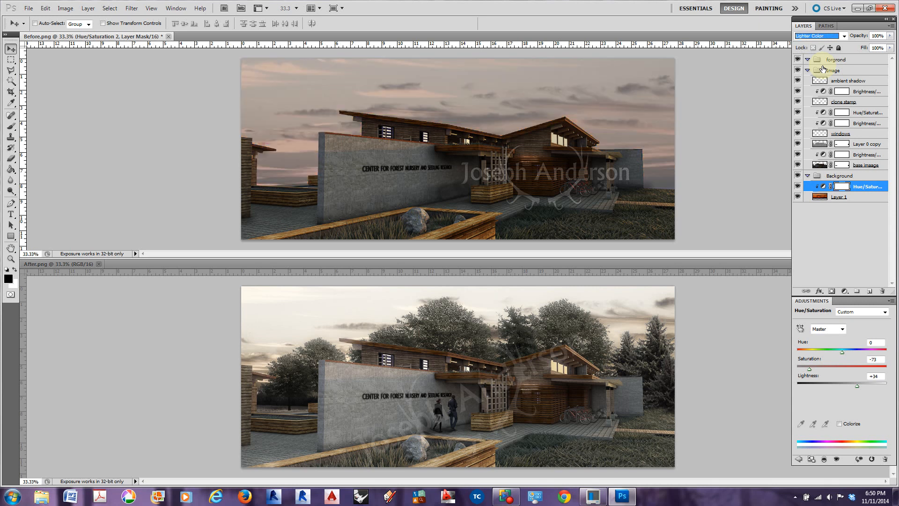
{"action": "key", "text": "Up"}
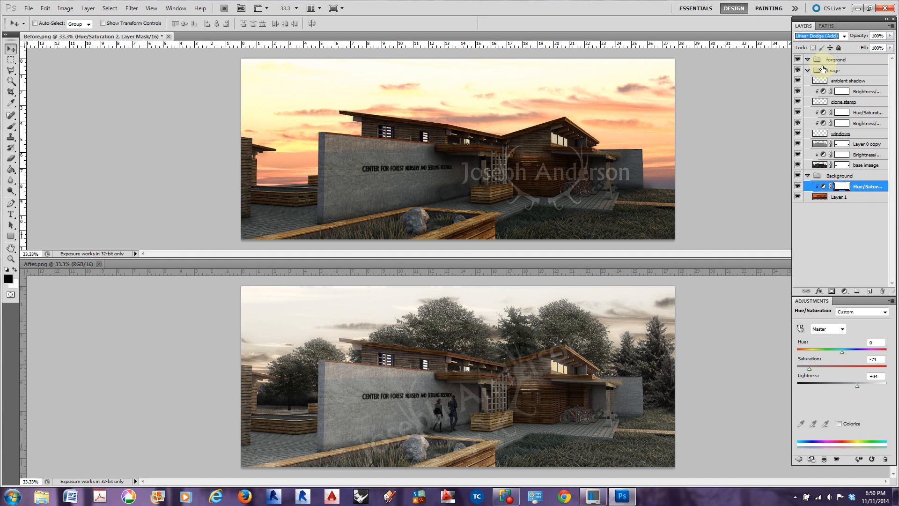
{"action": "key", "text": "Down"}
{"action": "key", "text": "Down"}
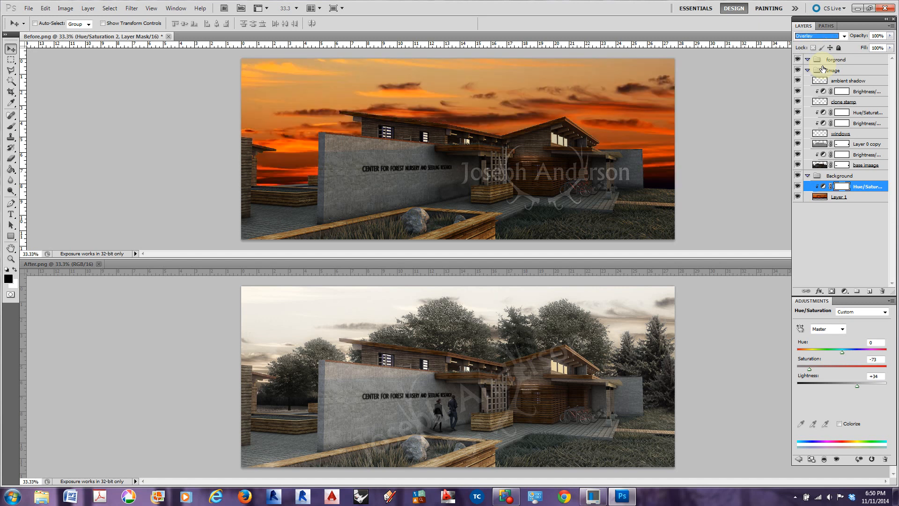
{"action": "key", "text": "Down"}
{"action": "key", "text": "Down"}
{"action": "key", "text": "Down"}
{"action": "key", "text": "Down"}
{"action": "key", "text": "Down"}
{"action": "key", "text": "Down"}
{"action": "key", "text": "Down"}
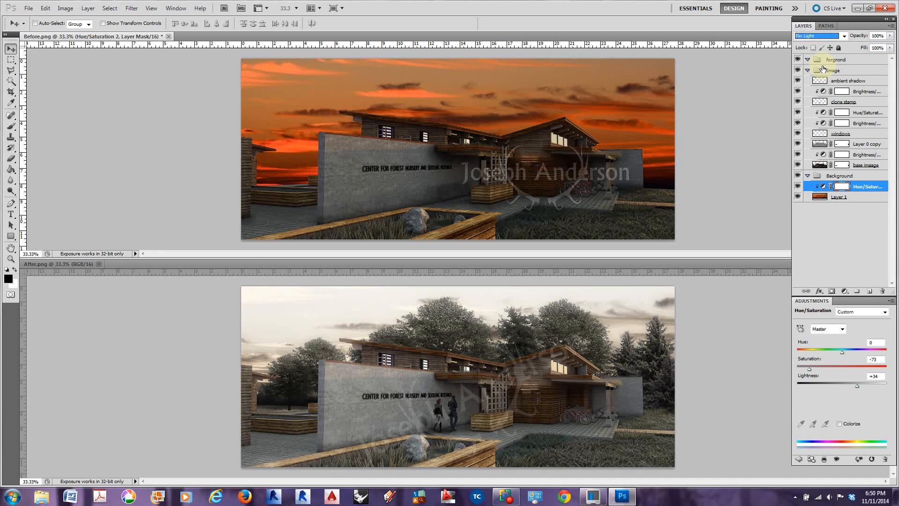
{"action": "key", "text": "Up"}
{"action": "key", "text": "Up"}
{"action": "key", "text": "Up"}
{"action": "key", "text": "Up"}
{"action": "key", "text": "Up"}
{"action": "key", "text": "Up"}
{"action": "key", "text": "Up"}
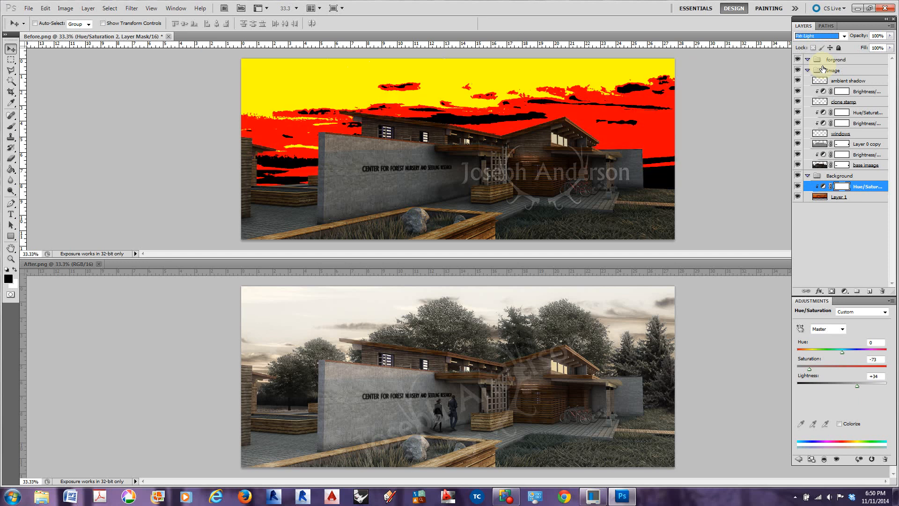
{"action": "key", "text": "Up"}
{"action": "key", "text": "Up"}
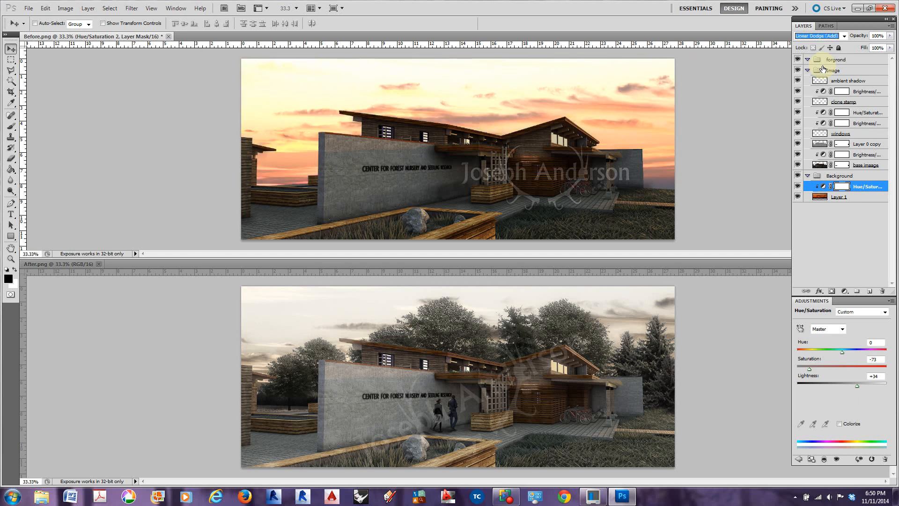
{"action": "key", "text": "Down"}
{"action": "key", "text": "Down"}
{"action": "key", "text": "Up"}
{"action": "key", "text": "Up"}
Set the sky's Hue/Saturation adjustment to saturation -81 and lightness +20, with its blend mode back at Normal
{"action": "left_click_drag", "start_coordinate": [857, 385], "coordinate": [866, 385]}
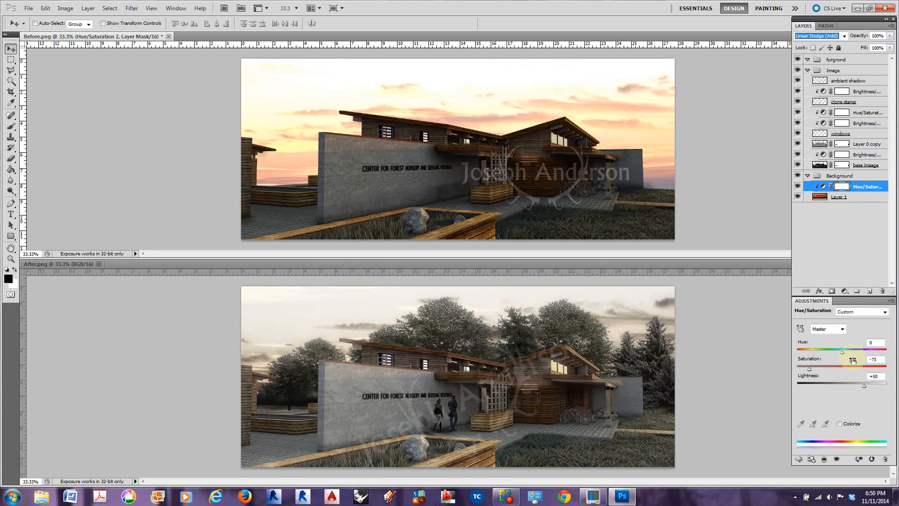
{"action": "left_click_drag", "start_coordinate": [810, 372], "coordinate": [813, 373]}
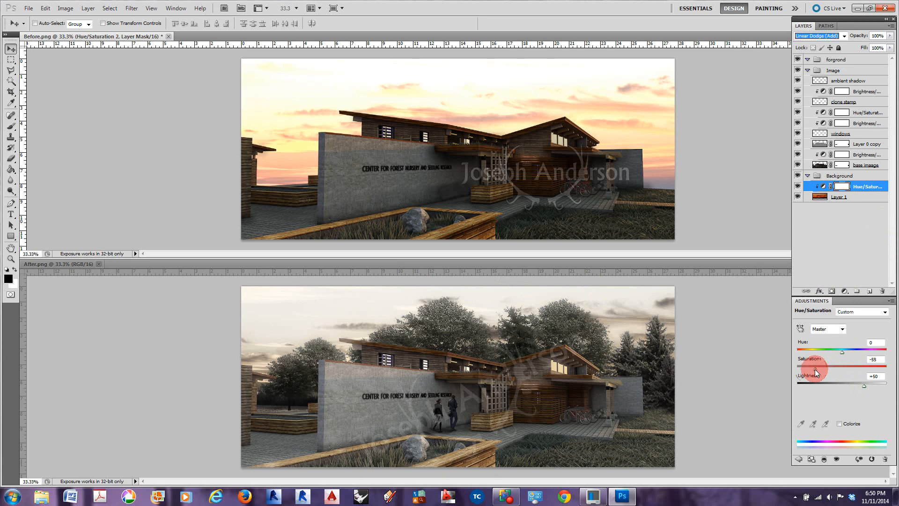
{"action": "left_click", "coordinate": [842, 36]}
{"action": "left_click", "coordinate": [814, 45]}
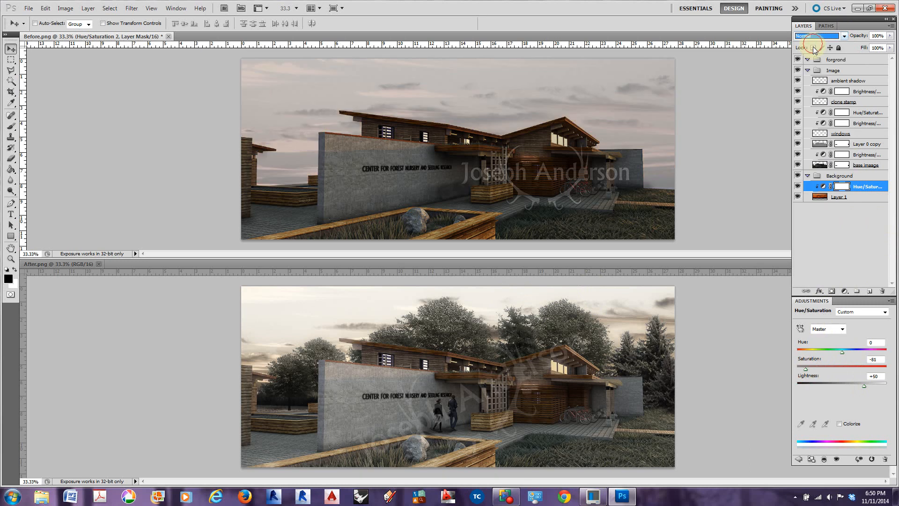
{"action": "left_click_drag", "start_coordinate": [863, 386], "coordinate": [852, 389]}
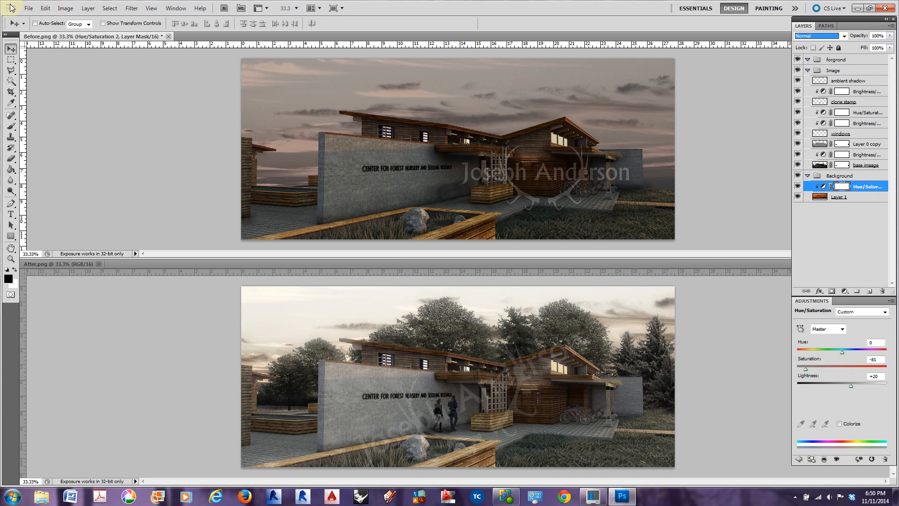
Open the Another_Tree PNG image from the Entourage folder in Assignment 2
{"action": "left_click", "coordinate": [28, 8]}
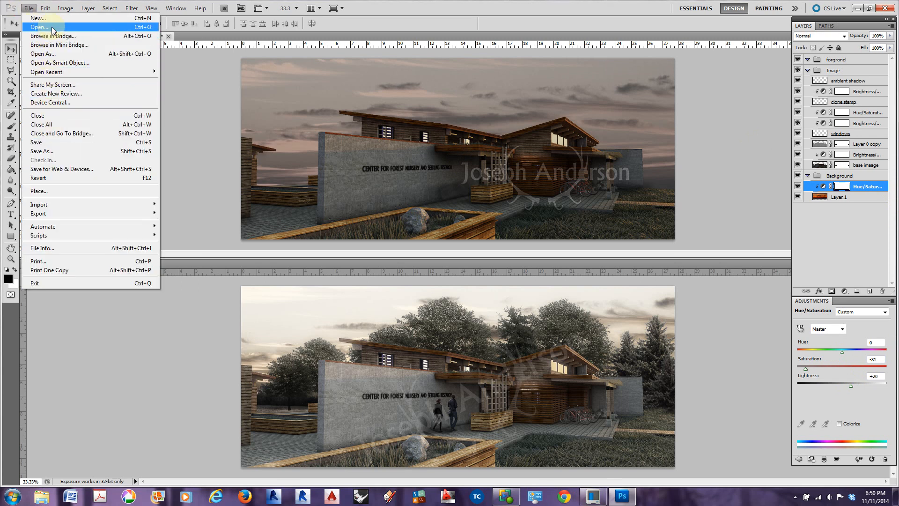
{"action": "key", "text": "Escape"}
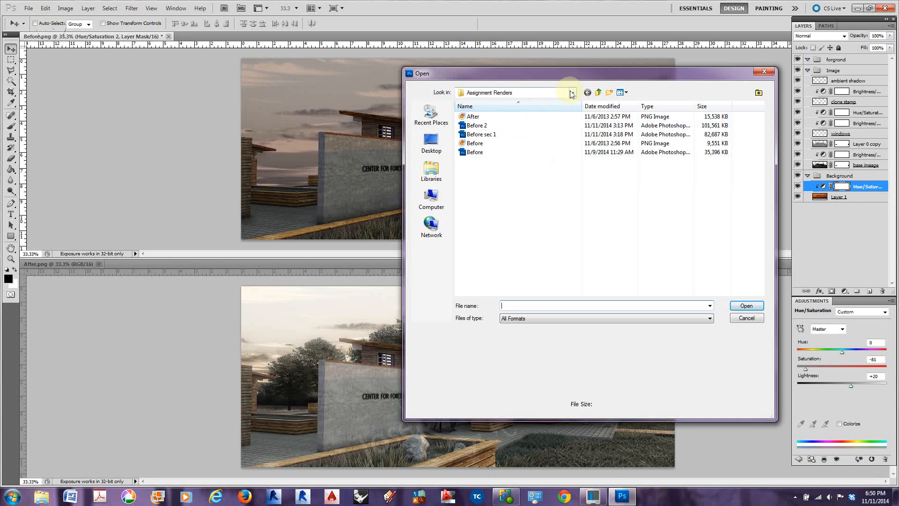
{"action": "left_click", "coordinate": [573, 92]}
{"action": "scroll", "coordinate": [525, 117], "scroll_direction": "up", "scroll_amount": 3}
{"action": "left_click", "coordinate": [501, 196]}
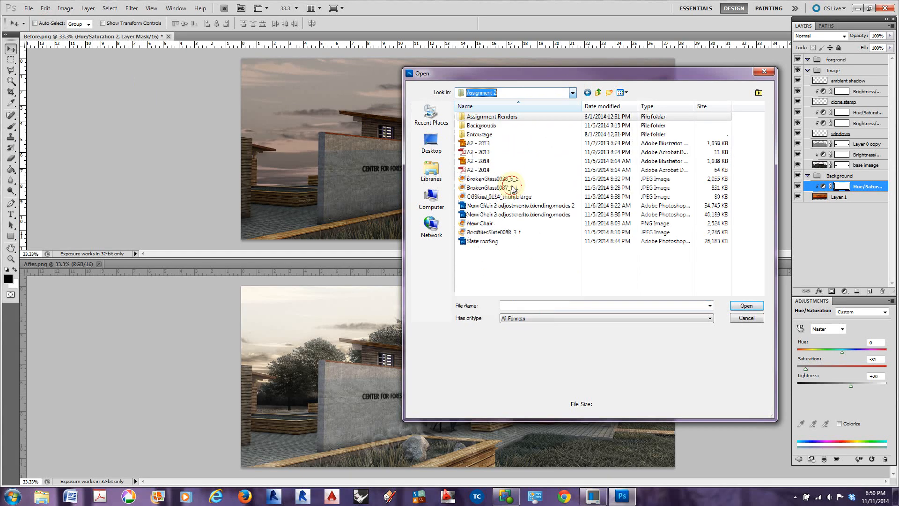
{"action": "double_click", "coordinate": [477, 134]}
{"action": "left_click", "coordinate": [482, 116]}
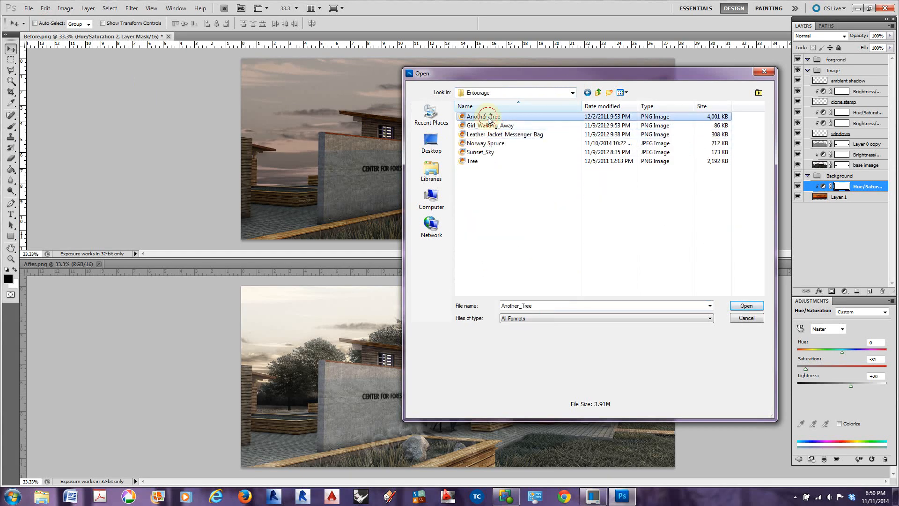
{"action": "left_click", "coordinate": [759, 305]}
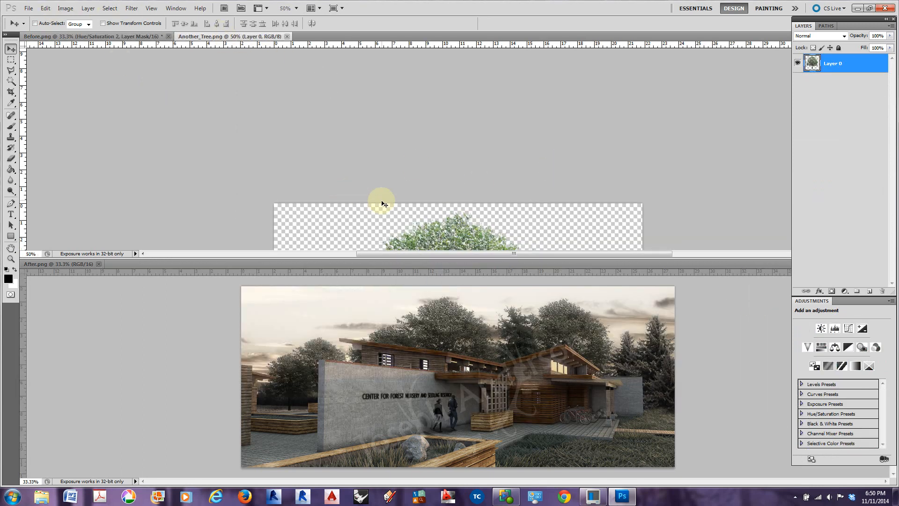
Convert the tree image to 16 Bits/Channel
{"action": "scroll", "coordinate": [381, 204], "scroll_direction": "down", "scroll_amount": 10}
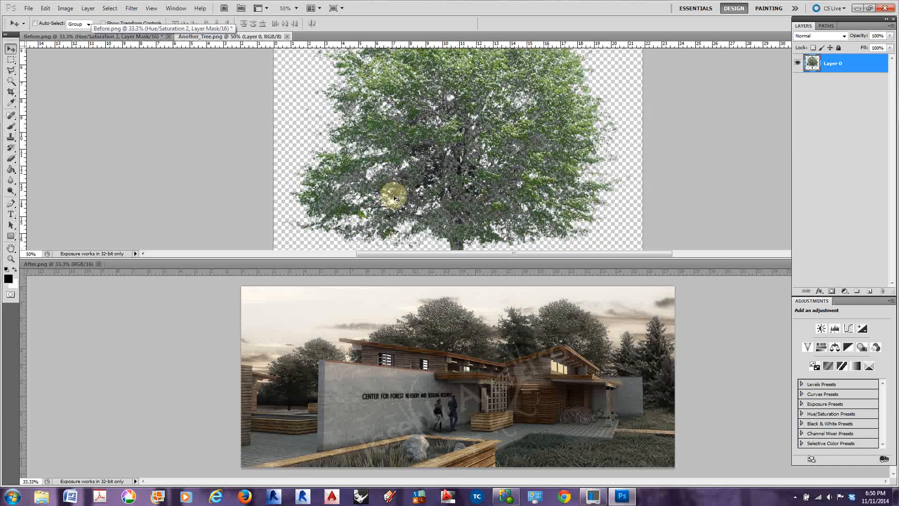
{"action": "left_click", "coordinate": [66, 9]}
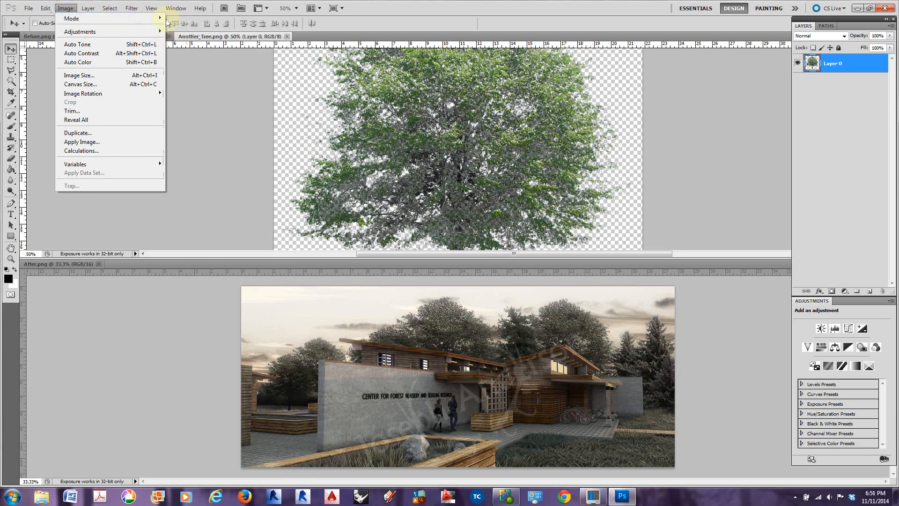
{"action": "mouse_move", "coordinate": [159, 19]}
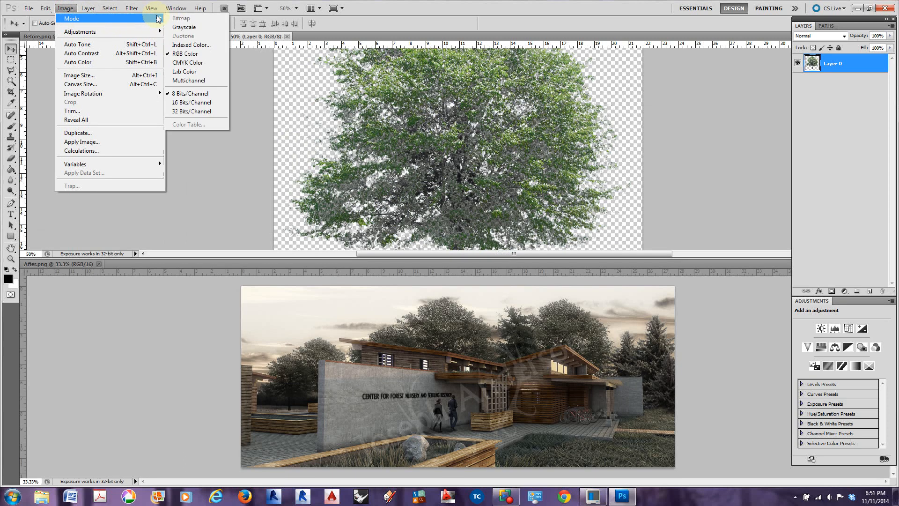
{"action": "left_click", "coordinate": [182, 102]}
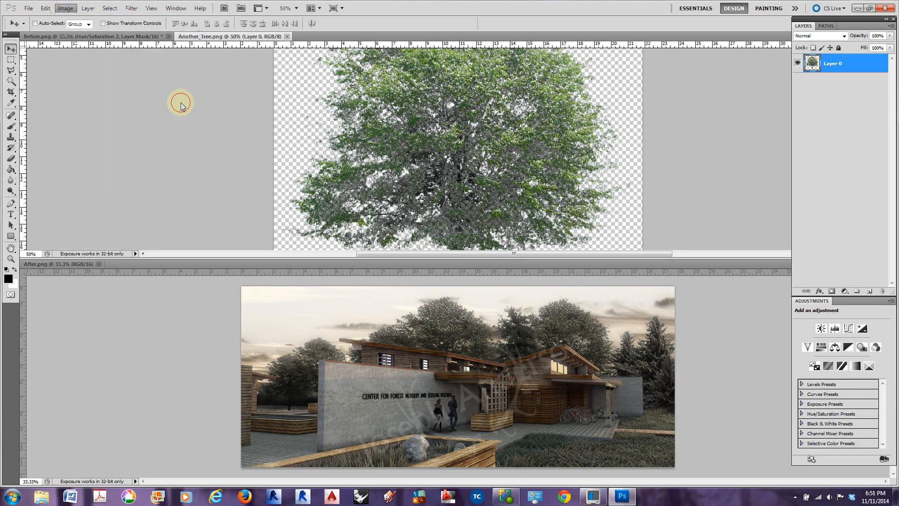
Set the tree image's resolution to 100 pixels/inch without resampling
{"action": "left_click", "coordinate": [65, 9]}
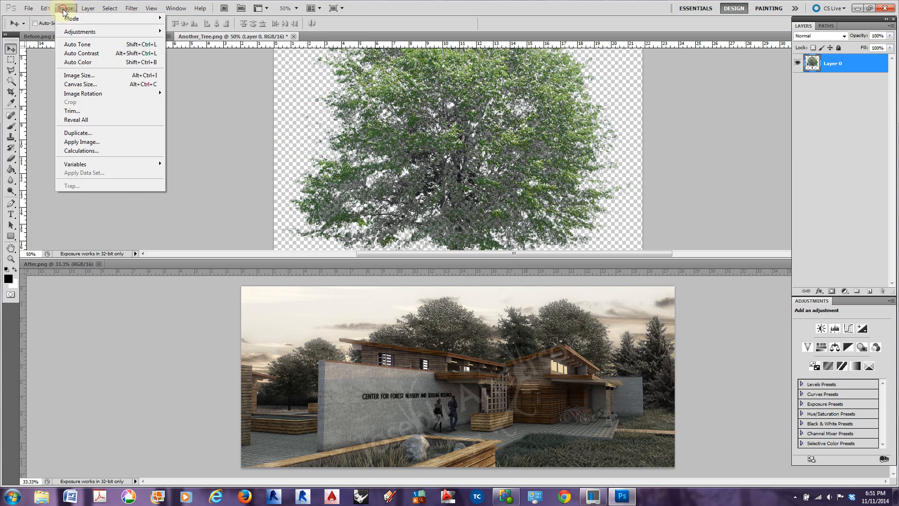
{"action": "left_click", "coordinate": [86, 79]}
{"action": "double_click", "coordinate": [590, 250]}
{"action": "type", "text": "100"}
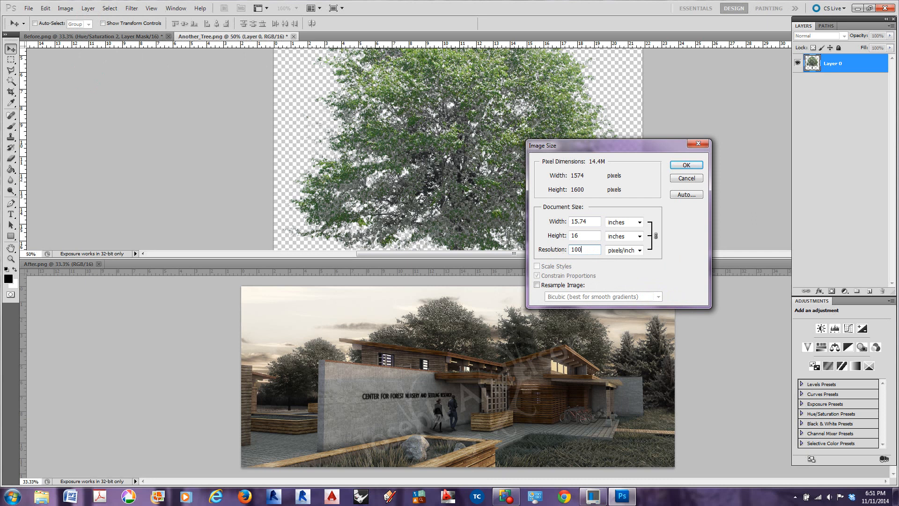
{"action": "key", "text": "Return"}
{"action": "left_click", "coordinate": [562, 254]}
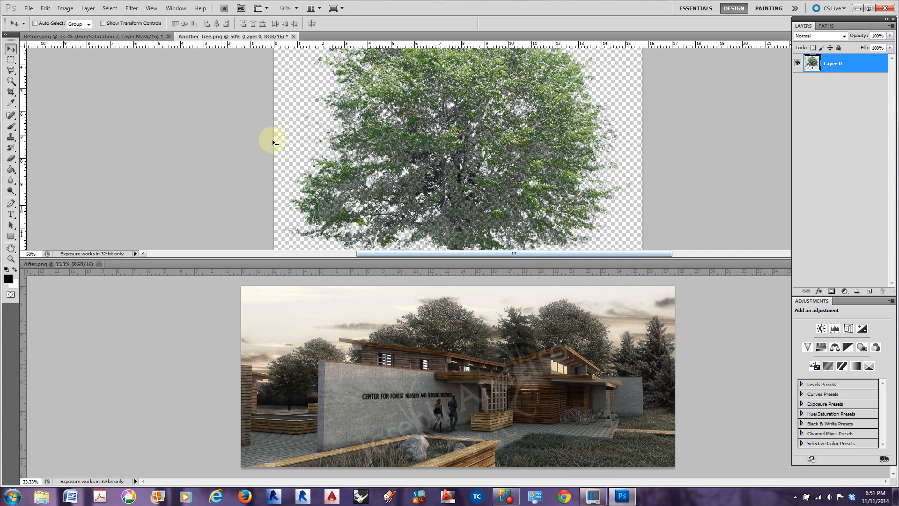
Float the tree image's window, copy its layer into Before.png above the sky adjustment, and close Another_Tree.png without saving
{"action": "left_click_drag", "start_coordinate": [243, 36], "coordinate": [262, 70]}
{"action": "left_click_drag", "start_coordinate": [337, 63], "coordinate": [175, 95]}
{"action": "left_click_drag", "start_coordinate": [812, 62], "coordinate": [585, 128]}
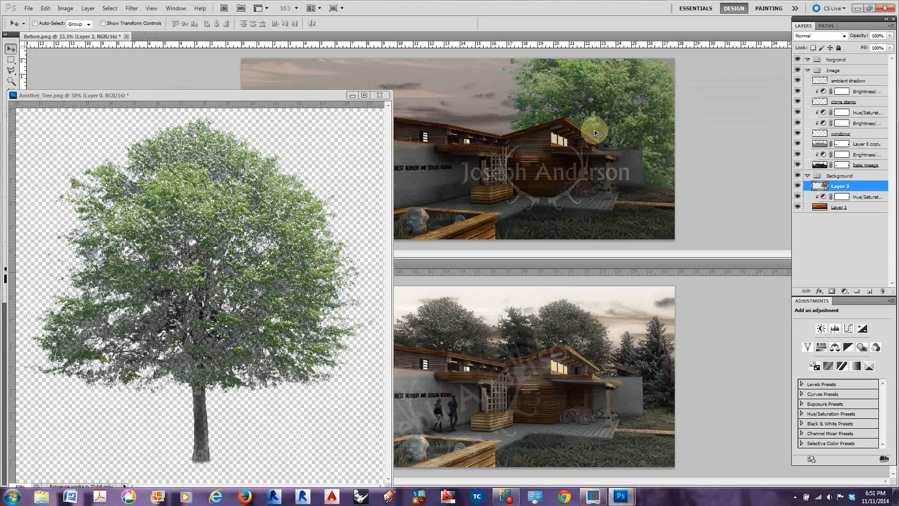
{"action": "left_click", "coordinate": [379, 95]}
{"action": "left_click", "coordinate": [455, 186]}
Scale the tree to about 59% with Free Transform and place it behind the building's left end, its crown just above the roof
{"action": "left_click_drag", "start_coordinate": [599, 109], "coordinate": [428, 118]}
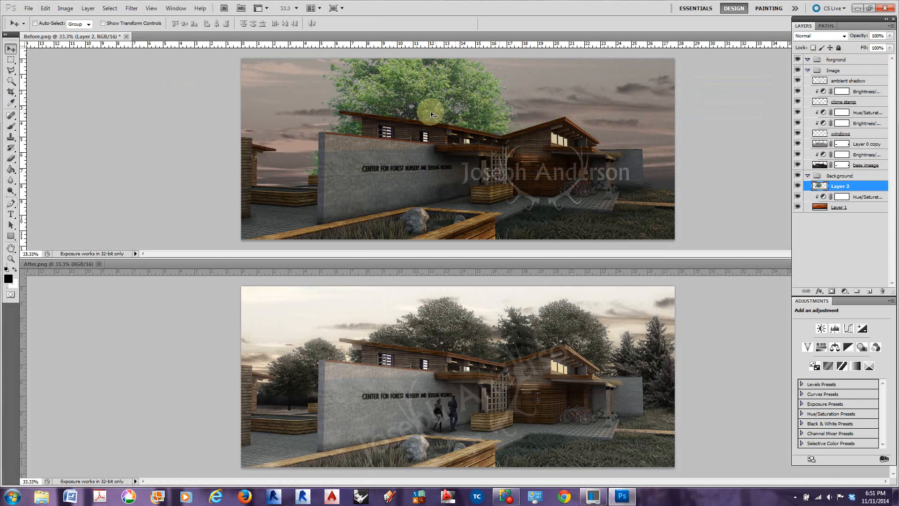
{"action": "key", "text": "ctrl+t"}
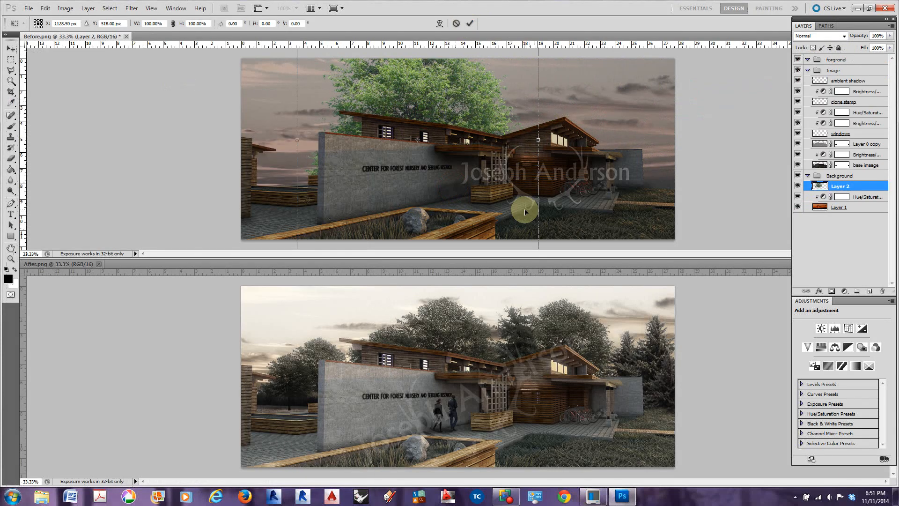
{"action": "left_click_drag", "start_coordinate": [511, 93], "coordinate": [514, 148]}
{"action": "left_click_drag", "start_coordinate": [539, 75], "coordinate": [447, 167]}
{"action": "left_click_drag", "start_coordinate": [408, 196], "coordinate": [442, 109]}
{"action": "mouse_move", "coordinate": [483, 79]}
{"action": "left_mouse_down"}
{"action": "mouse_move", "coordinate": [407, 136]}
{"action": "mouse_move", "coordinate": [495, 59]}
{"action": "mouse_move", "coordinate": [457, 80]}
{"action": "mouse_move", "coordinate": [400, 136]}
{"action": "mouse_move", "coordinate": [485, 62]}
{"action": "mouse_move", "coordinate": [454, 90]}
{"action": "mouse_move", "coordinate": [484, 74]}
{"action": "mouse_move", "coordinate": [462, 89]}
{"action": "mouse_move", "coordinate": [500, 113]}
{"action": "mouse_move", "coordinate": [433, 66]}
{"action": "mouse_move", "coordinate": [487, 84]}
{"action": "mouse_move", "coordinate": [477, 69]}
{"action": "mouse_move", "coordinate": [465, 78]}
{"action": "mouse_move", "coordinate": [476, 66]}
{"action": "mouse_move", "coordinate": [466, 78]}
{"action": "left_mouse_up"}
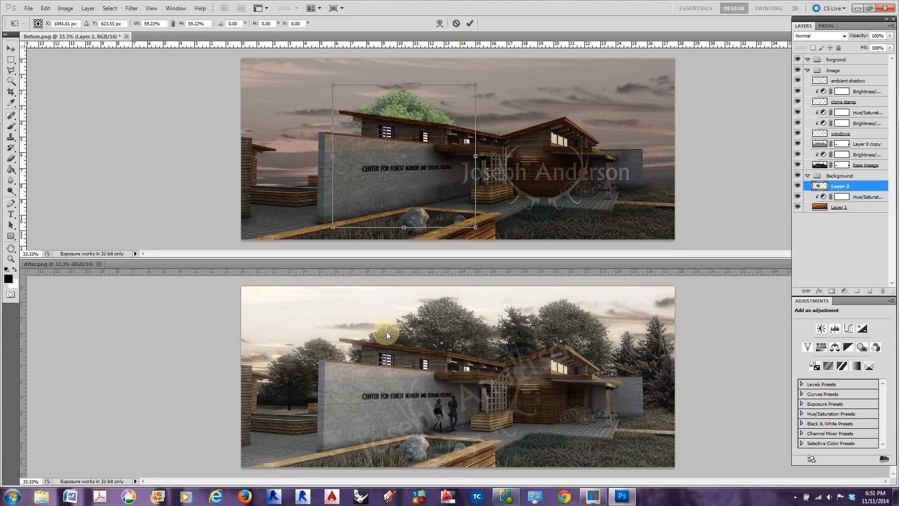
{"action": "mouse_move", "coordinate": [402, 113]}
{"action": "left_mouse_down"}
{"action": "mouse_move", "coordinate": [379, 114]}
{"action": "mouse_move", "coordinate": [392, 119]}
{"action": "left_mouse_up"}
{"action": "key", "text": "Return"}
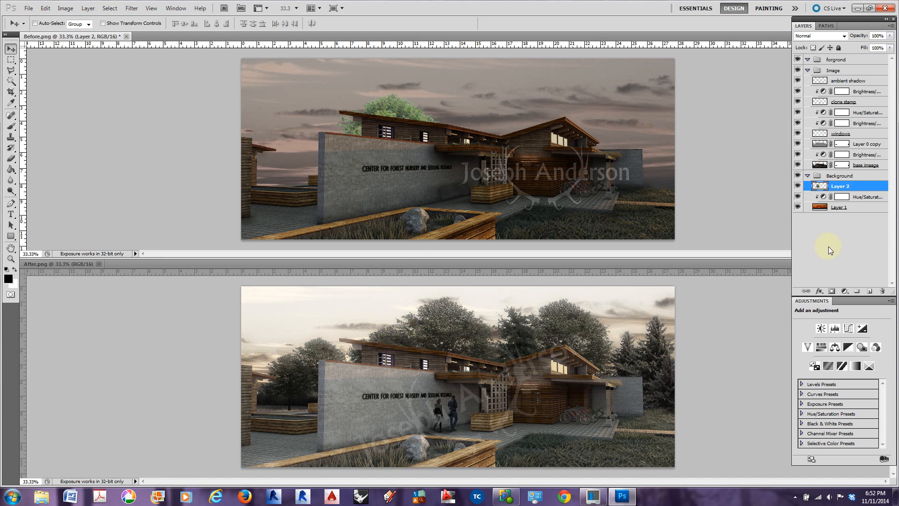
Add a Hue/Saturation adjustment clipped to the tree layer, with saturation -73 and lightness -8
{"action": "left_click", "coordinate": [821, 347]}
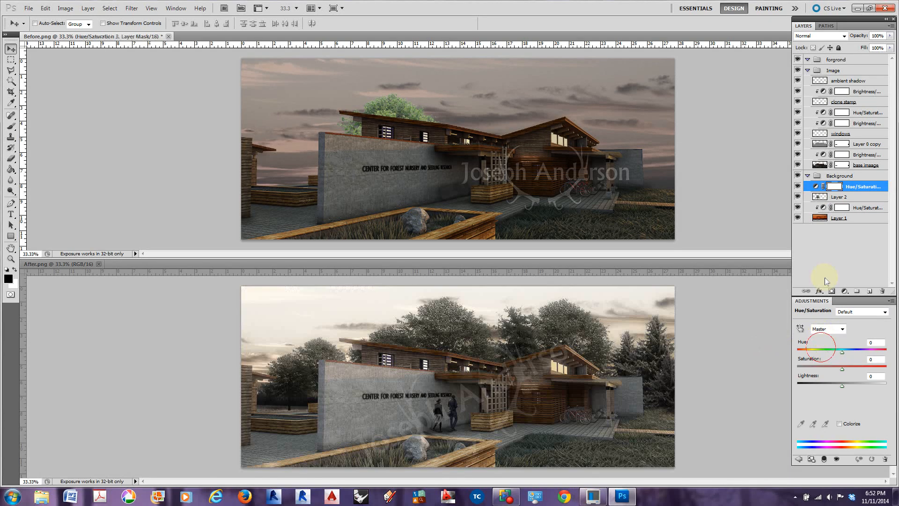
{"action": "right_click", "coordinate": [852, 188]}
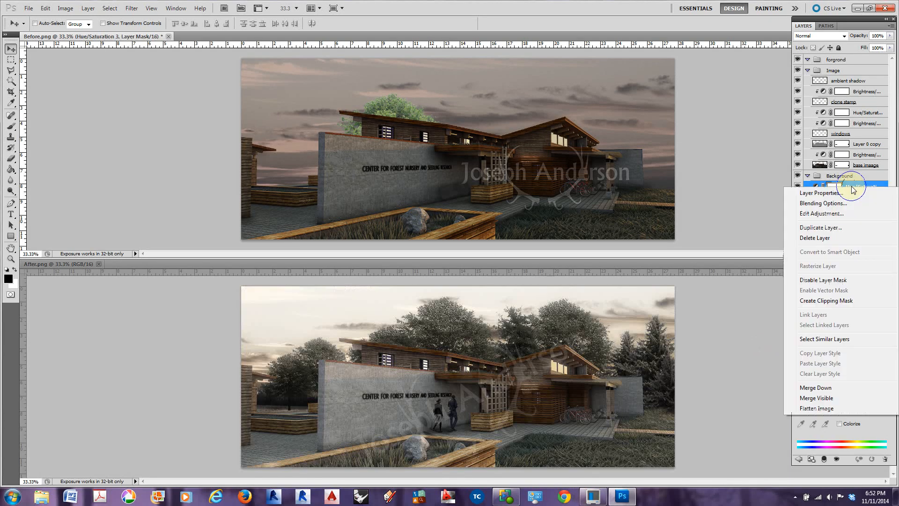
{"action": "left_click", "coordinate": [825, 300]}
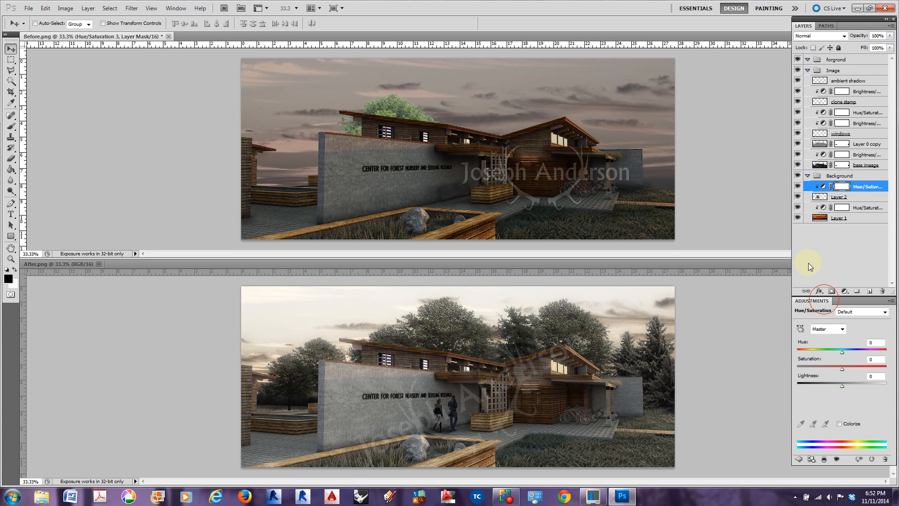
{"action": "left_click_drag", "start_coordinate": [842, 370], "coordinate": [809, 370]}
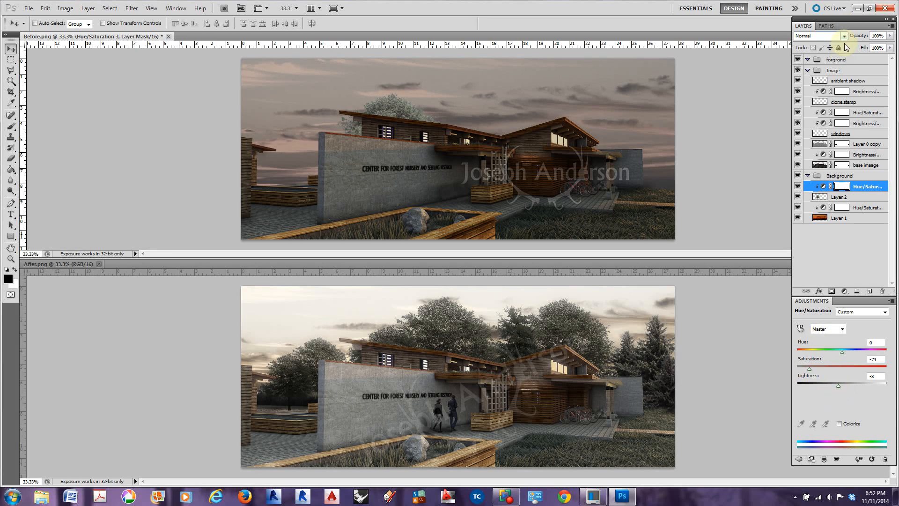
Set the tree layer's blend mode to Multiply
{"action": "left_click", "coordinate": [852, 197]}
{"action": "left_click", "coordinate": [836, 36]}
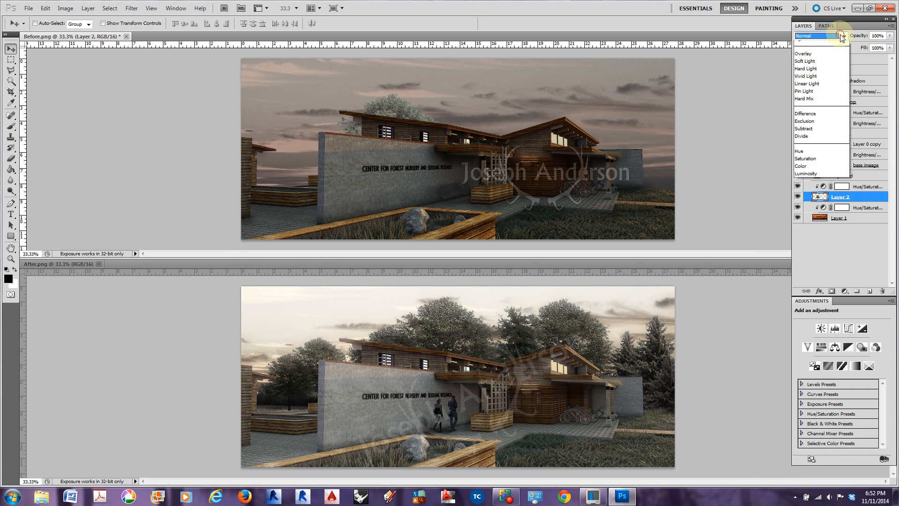
{"action": "left_click", "coordinate": [815, 74]}
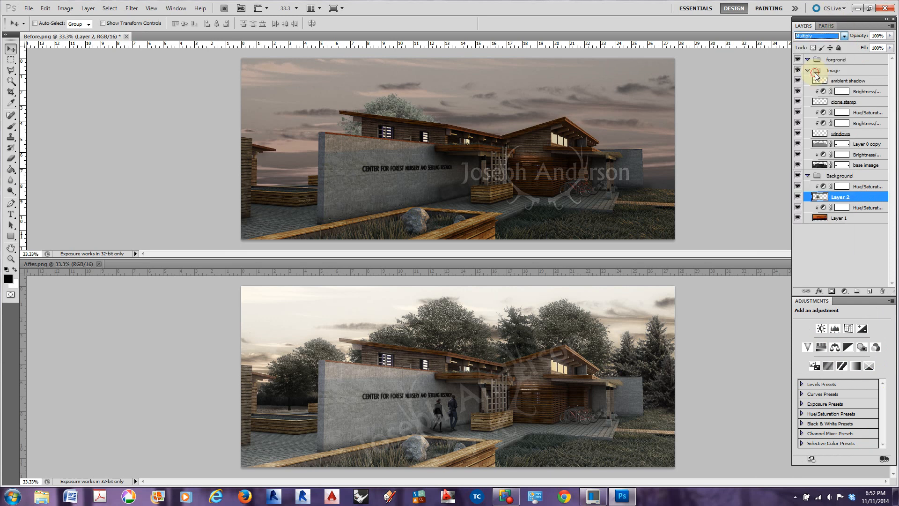
Set the tree's Hue/Saturation adjustment to Darken blending, with saturation -56 and lightness -32
{"action": "left_click", "coordinate": [853, 187]}
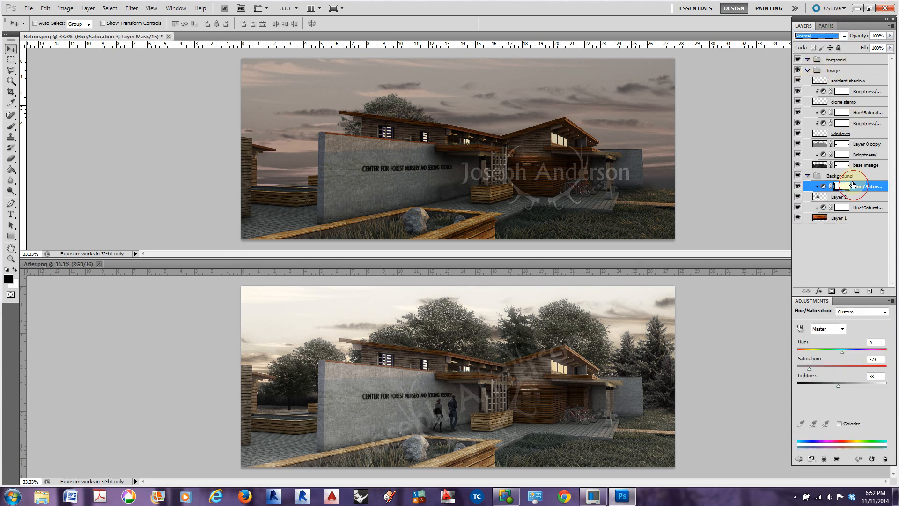
{"action": "left_click", "coordinate": [844, 37]}
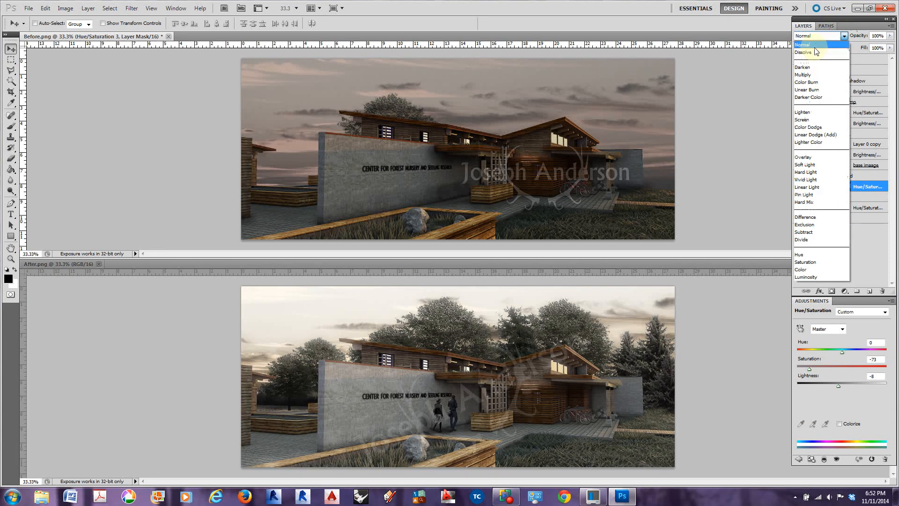
{"action": "left_click", "coordinate": [802, 67]}
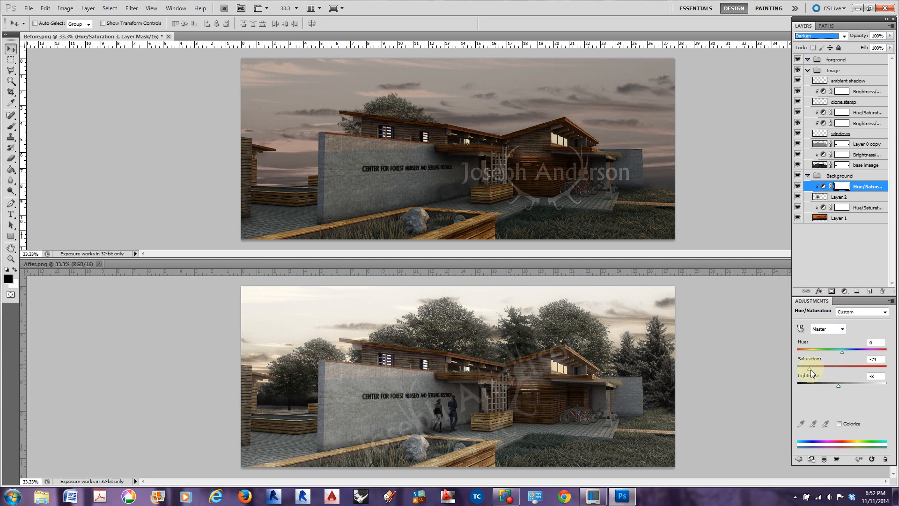
{"action": "mouse_move", "coordinate": [809, 369]}
{"action": "left_mouse_down"}
{"action": "mouse_move", "coordinate": [838, 387]}
{"action": "mouse_move", "coordinate": [820, 384]}
{"action": "mouse_move", "coordinate": [828, 383]}
{"action": "mouse_move", "coordinate": [823, 369]}
{"action": "left_mouse_up"}
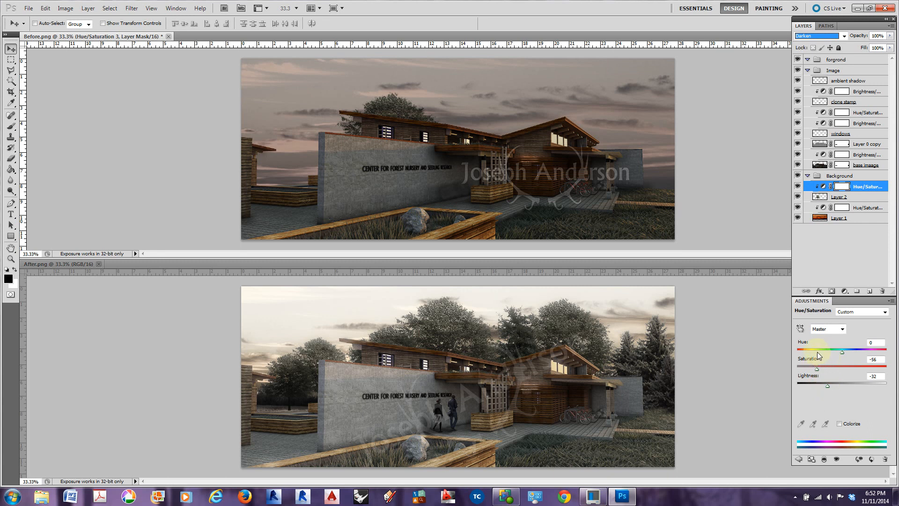
Duplicate the tree layer together with its clipped Hue/Saturation adjustment within Before.png
{"action": "left_click", "coordinate": [856, 189]}
{"action": "left_click", "coordinate": [857, 198], "text": "shift"}
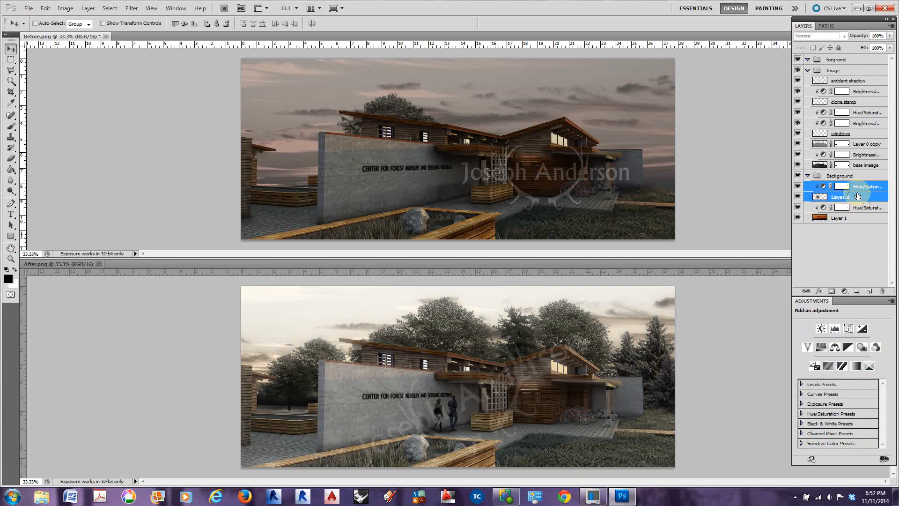
{"action": "right_click", "coordinate": [857, 196]}
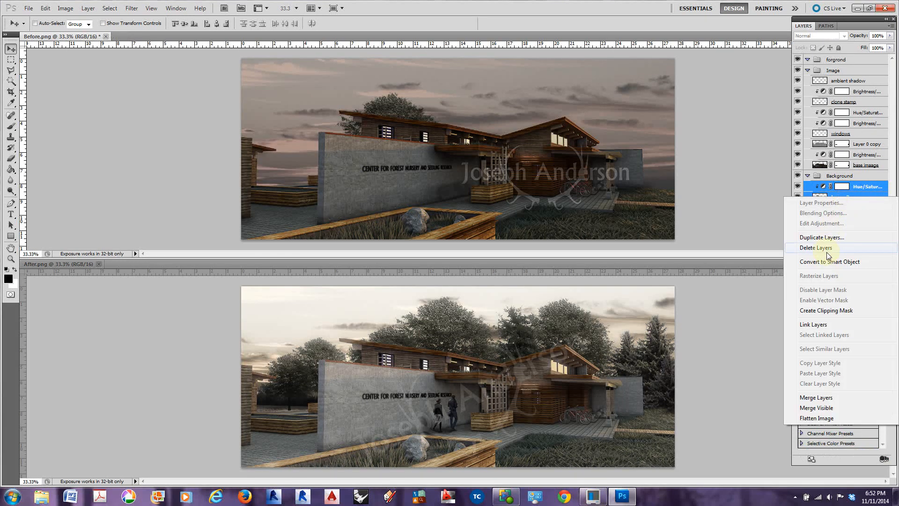
{"action": "left_click", "coordinate": [828, 237]}
{"action": "left_click", "coordinate": [467, 146]}
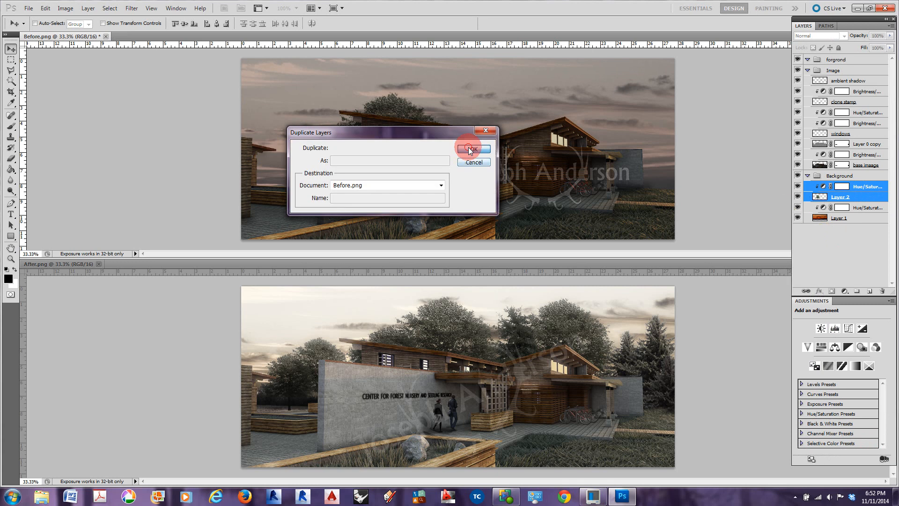
Scale the tree copy to about 110.5%, stack it beneath the original tree's layers, and place it behind the long roof beside the first tree
{"action": "left_click_drag", "start_coordinate": [393, 97], "coordinate": [467, 78]}
{"action": "key", "text": "ctrl+t"}
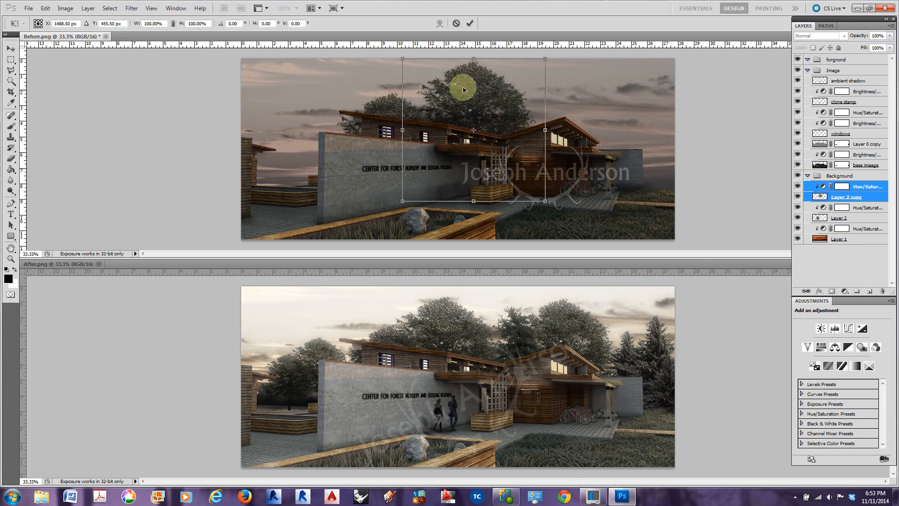
{"action": "left_click_drag", "start_coordinate": [404, 59], "coordinate": [384, 51]}
{"action": "left_click_drag", "start_coordinate": [445, 90], "coordinate": [428, 93]}
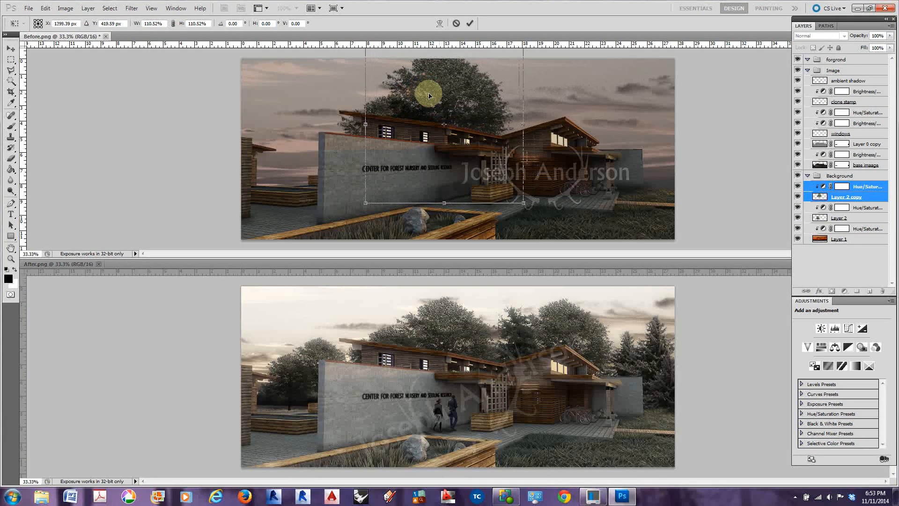
{"action": "key", "text": "Return"}
{"action": "left_click_drag", "start_coordinate": [845, 189], "coordinate": [848, 223]}
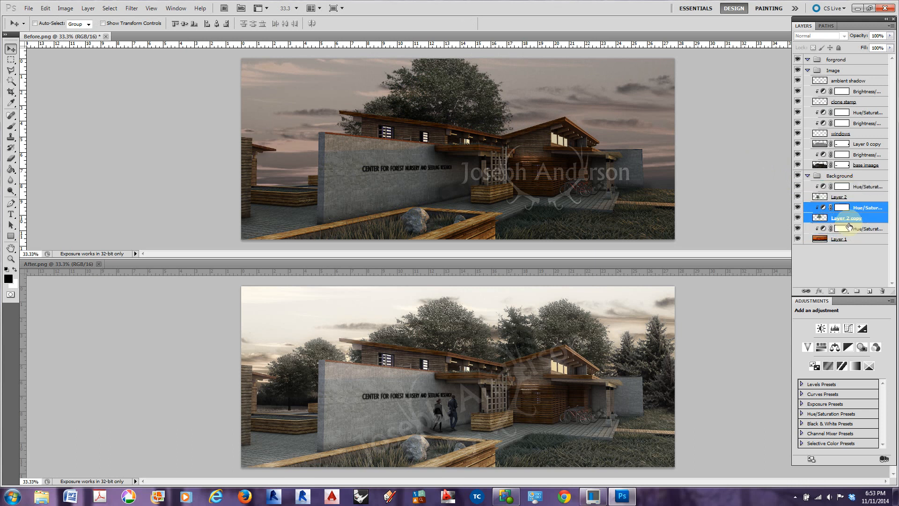
{"action": "mouse_move", "coordinate": [450, 93]}
{"action": "left_mouse_down"}
{"action": "mouse_move", "coordinate": [445, 89]}
{"action": "mouse_move", "coordinate": [451, 108]}
{"action": "left_mouse_up"}
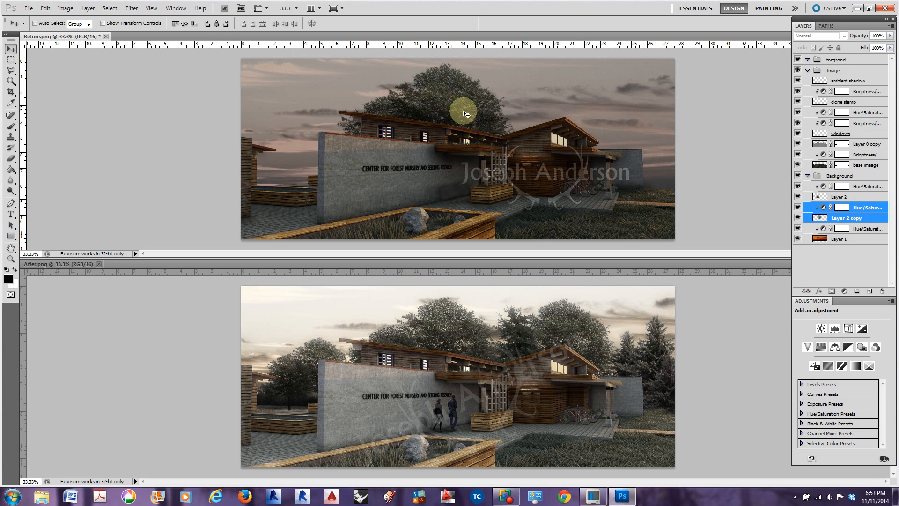
Duplicate the larger tree with its adjustment and place the copy behind the building's right gable
{"action": "right_click", "coordinate": [856, 209]}
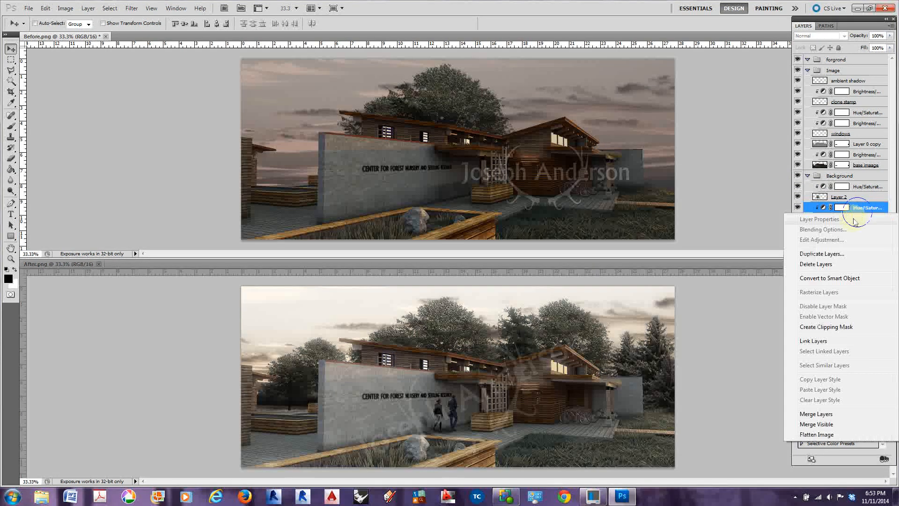
{"action": "left_click", "coordinate": [823, 254]}
{"action": "left_click", "coordinate": [482, 152]}
{"action": "left_click_drag", "start_coordinate": [452, 110], "coordinate": [596, 105]}
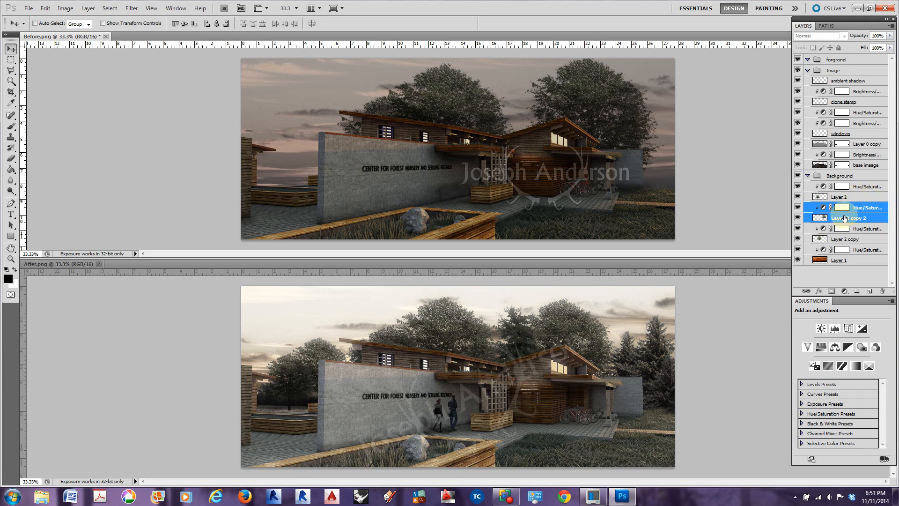
Create a new group inside Background and move the three tree layers with their Hue/Saturation adjustments into it
{"action": "left_click", "coordinate": [853, 186]}
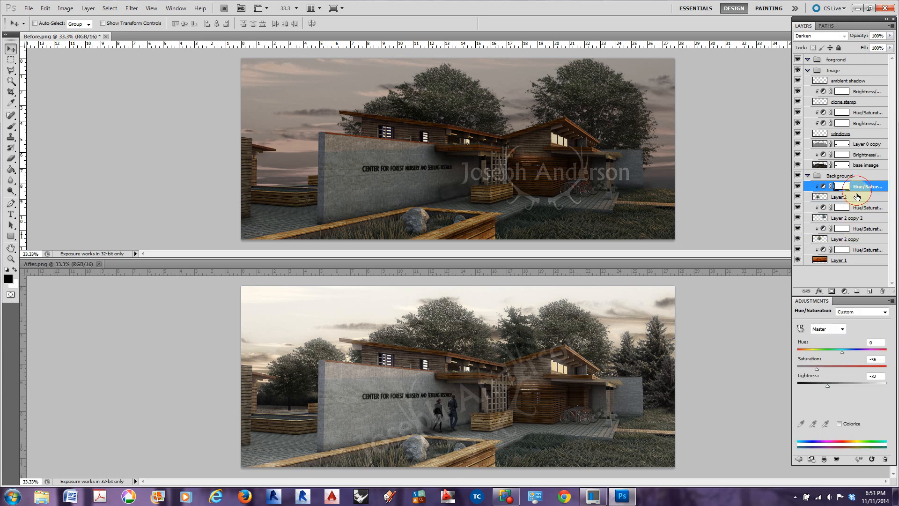
{"action": "left_click", "coordinate": [856, 290]}
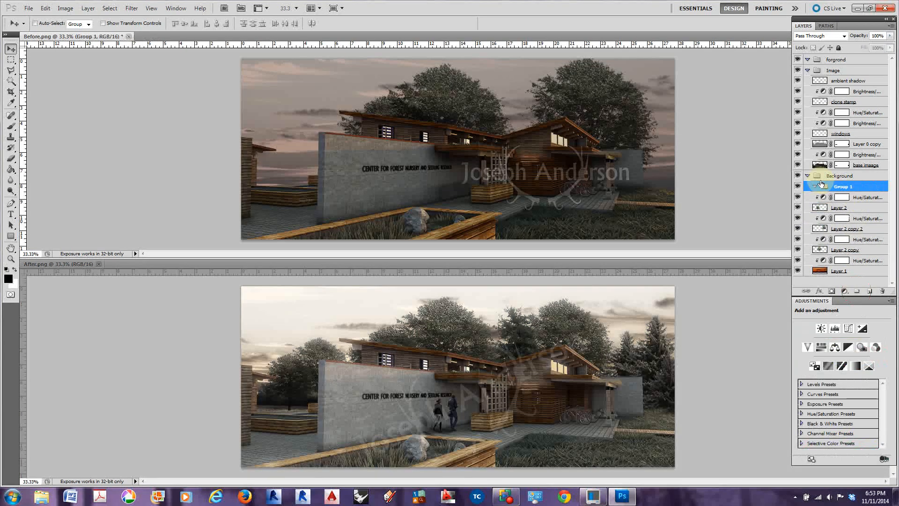
{"action": "left_click", "coordinate": [866, 197]}
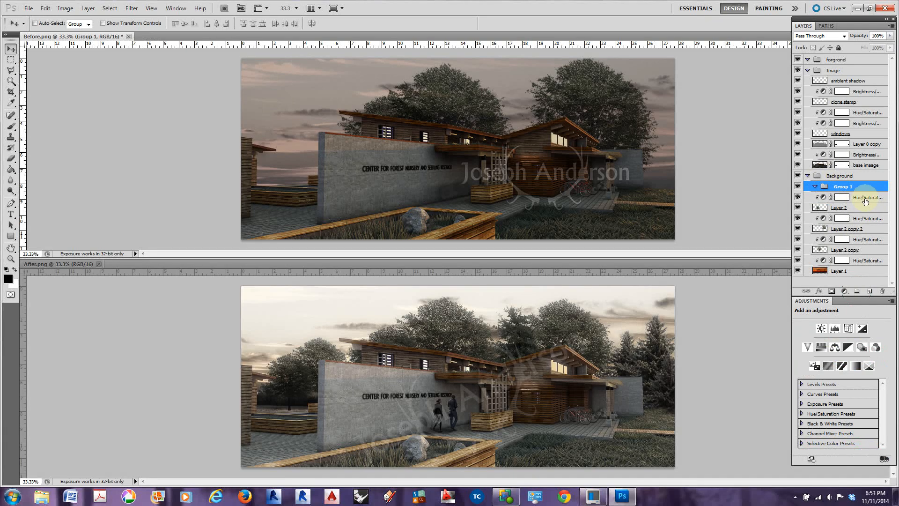
{"action": "left_click", "coordinate": [860, 252], "text": "shift"}
{"action": "left_click_drag", "start_coordinate": [859, 195], "coordinate": [826, 191]}
{"action": "left_click", "coordinate": [814, 187]}
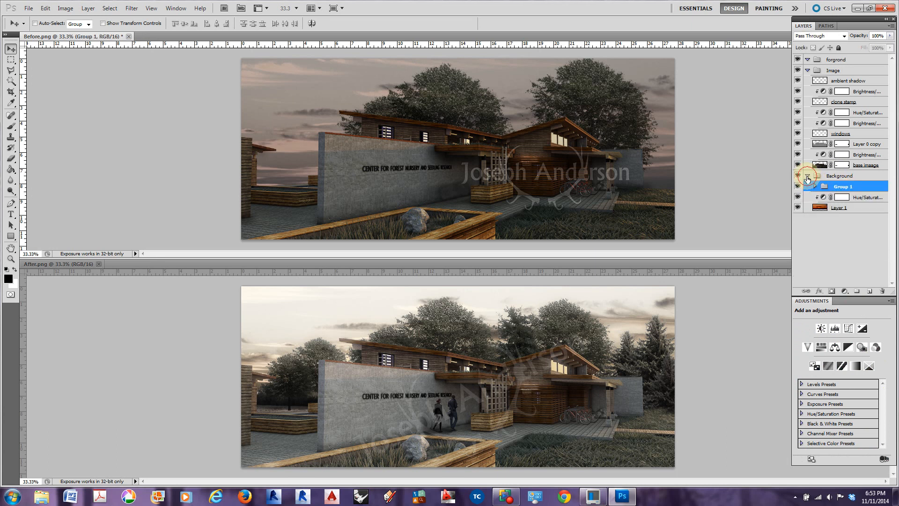
Rename the new tree group as trees and leave it collapsed
{"action": "left_click", "coordinate": [807, 175]}
{"action": "left_click", "coordinate": [807, 176]}
{"action": "double_click", "coordinate": [844, 187]}
{"action": "left_click", "coordinate": [815, 187]}
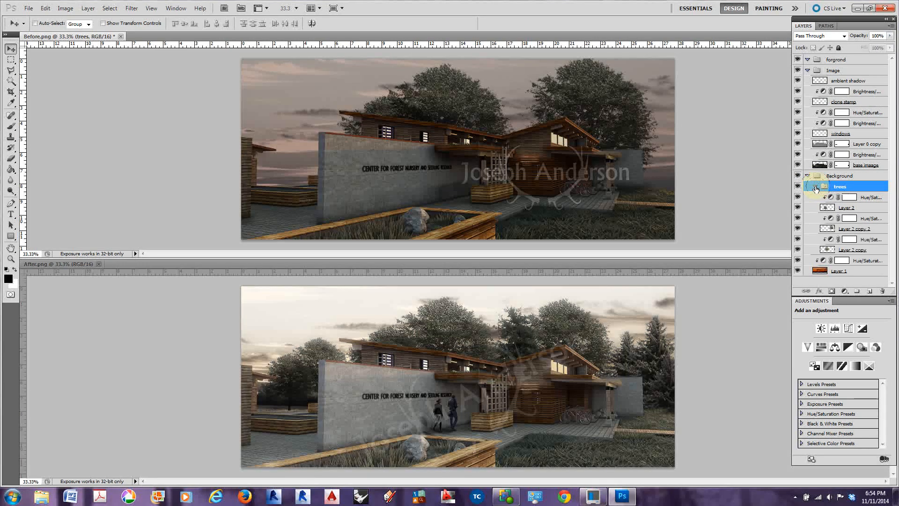
{"action": "left_click", "coordinate": [815, 187]}
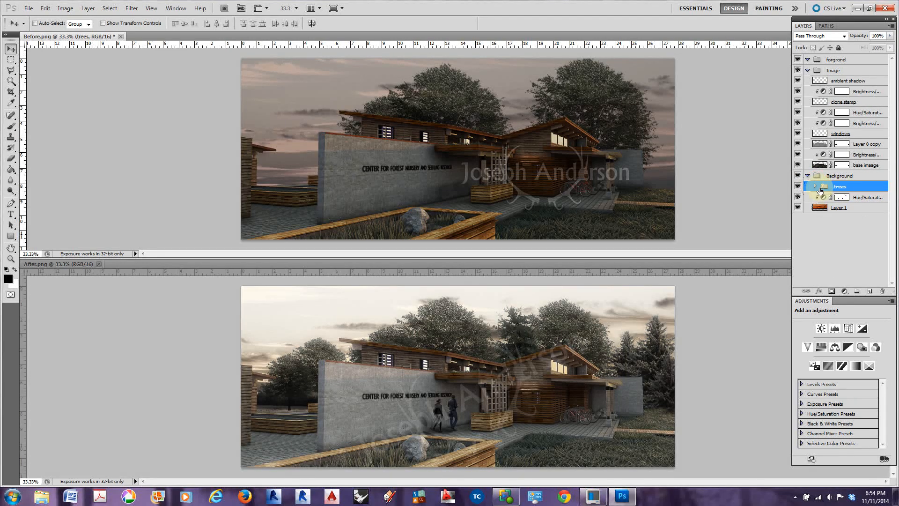
{"action": "left_click", "coordinate": [815, 188]}
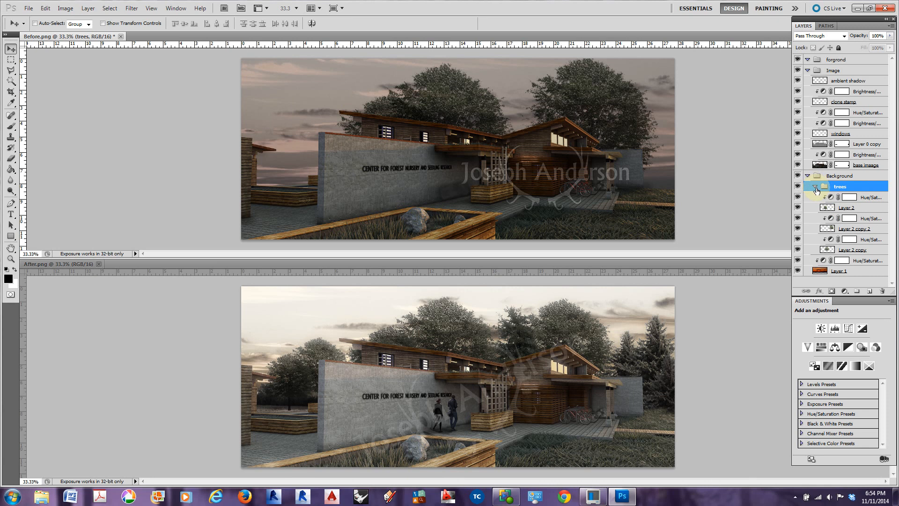
{"action": "left_click", "coordinate": [816, 187]}
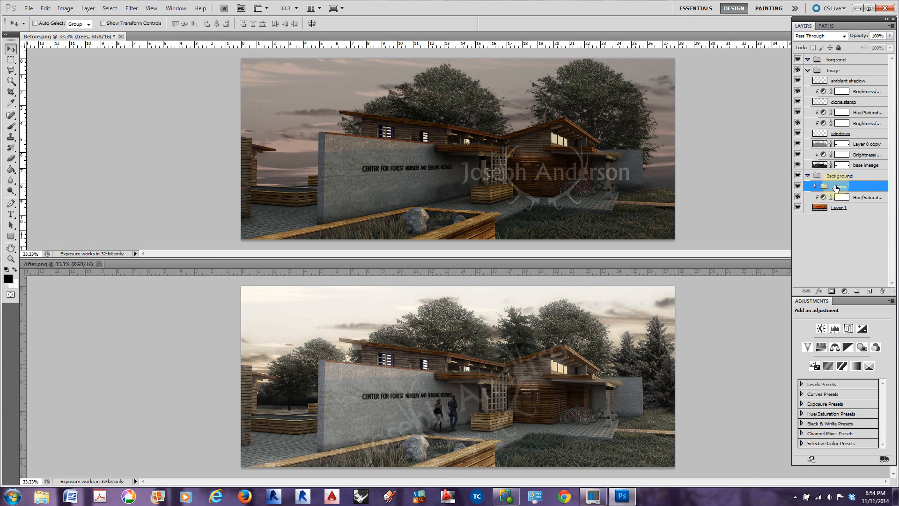
Duplicate the trees group within Before.png as trees copy
{"action": "right_click", "coordinate": [837, 188]}
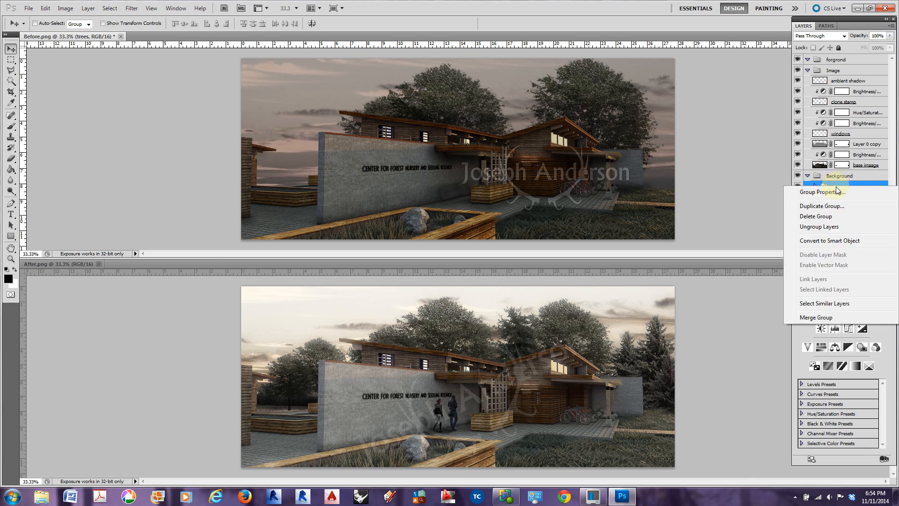
{"action": "left_click", "coordinate": [837, 206]}
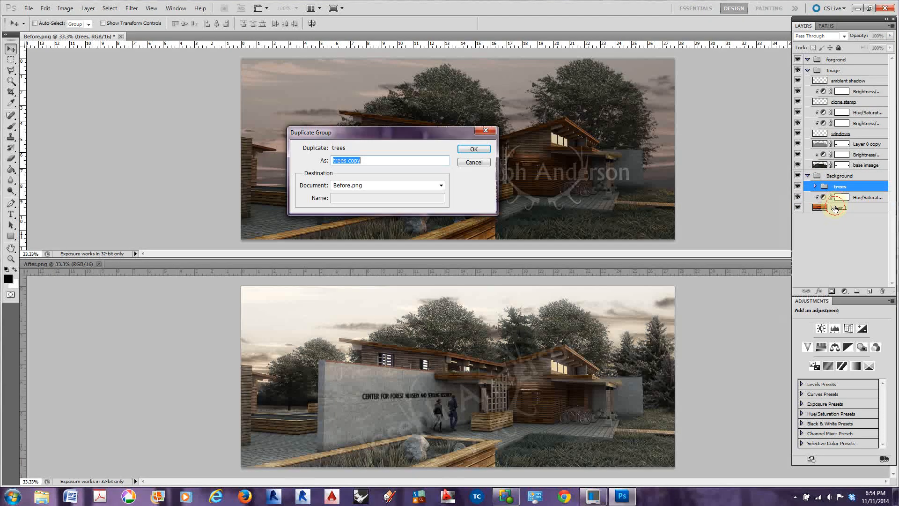
{"action": "left_click", "coordinate": [474, 150]}
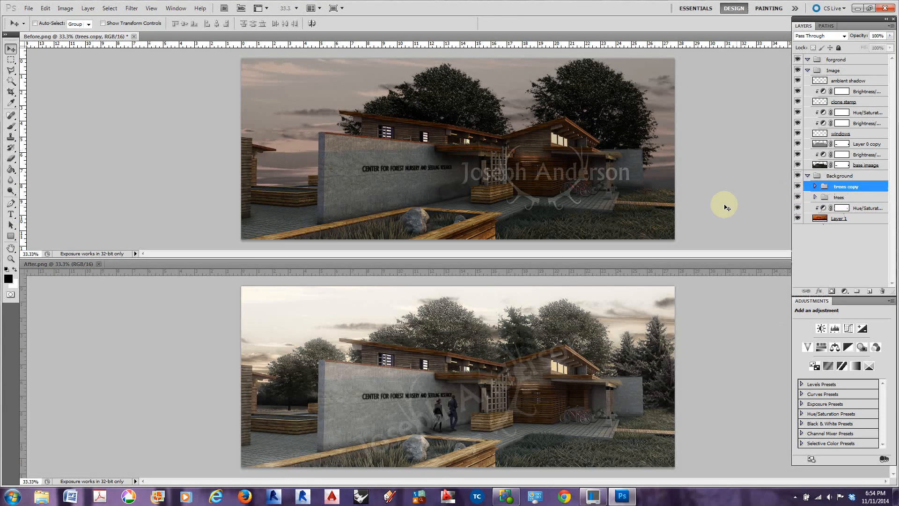
Merge all tree layers and Hue/Saturation adjustments inside the trees copy group into one layer
{"action": "left_click", "coordinate": [815, 187]}
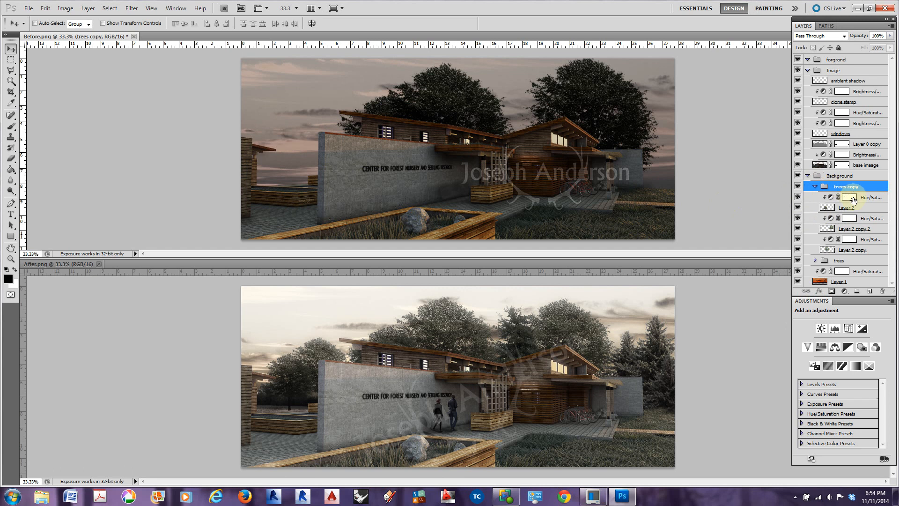
{"action": "left_click", "coordinate": [867, 197]}
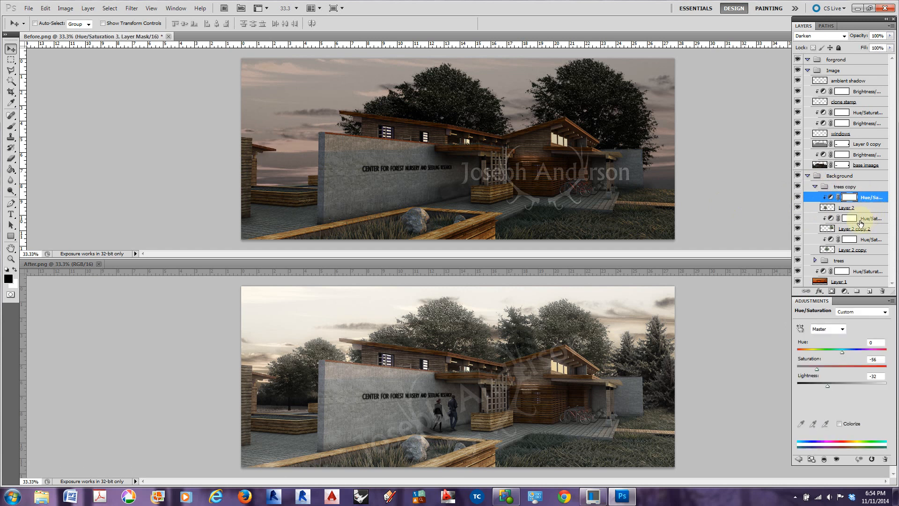
{"action": "left_click", "coordinate": [872, 252], "text": "shift"}
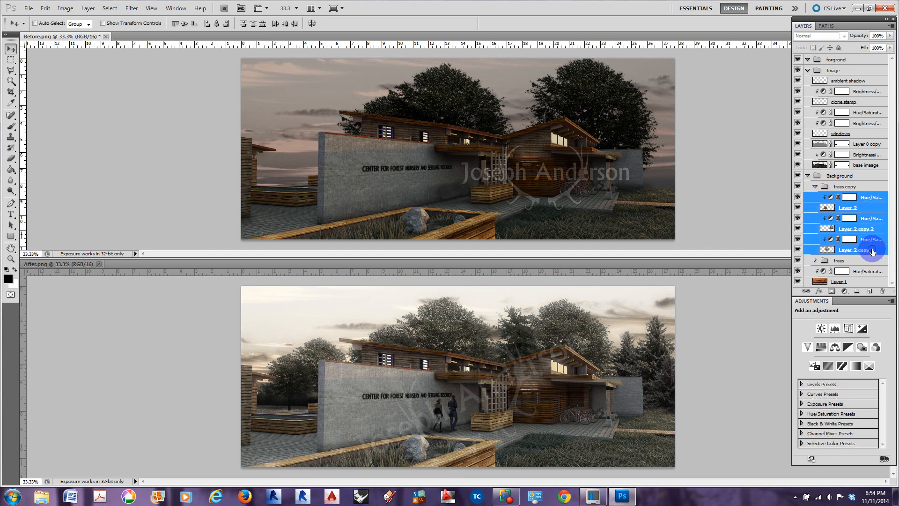
{"action": "right_click", "coordinate": [871, 250]}
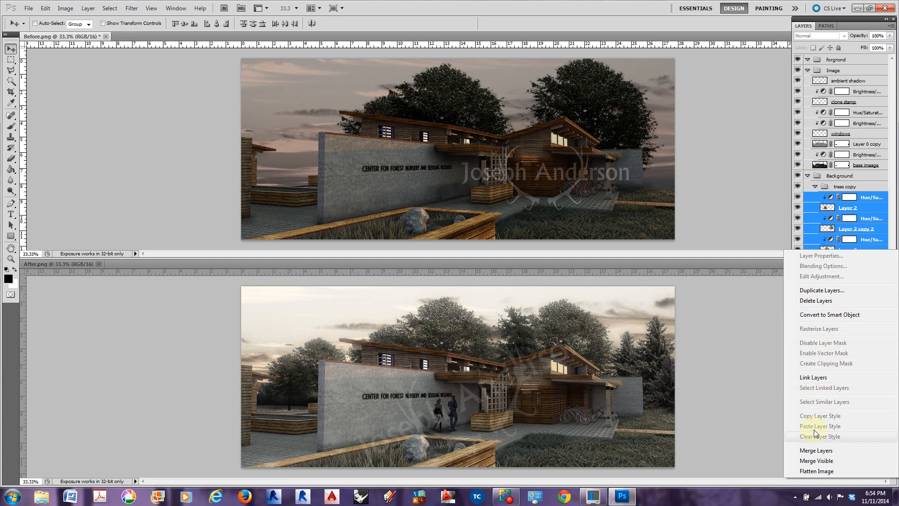
{"action": "left_click", "coordinate": [816, 450]}
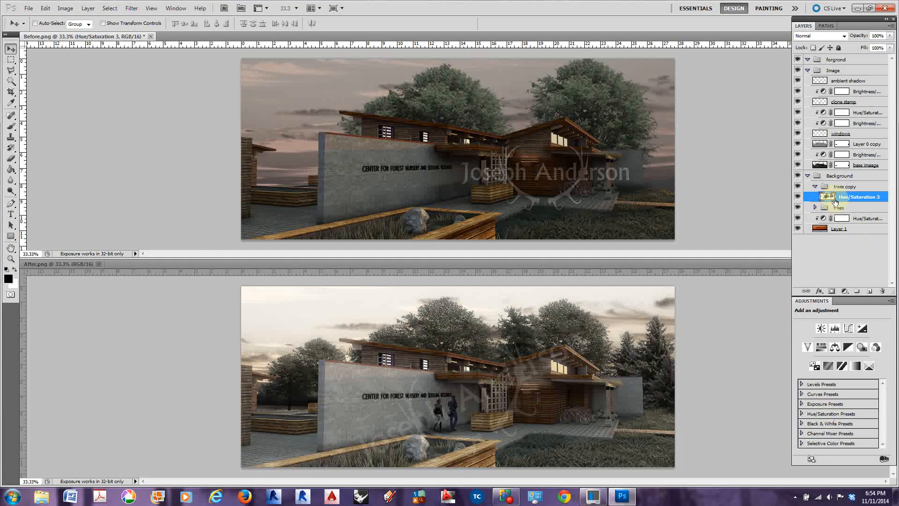
Apply the last-used High Pass filter to the merged tree layer and run High Pass again with a radius of about 5.1 pixels
{"action": "left_click", "coordinate": [133, 8]}
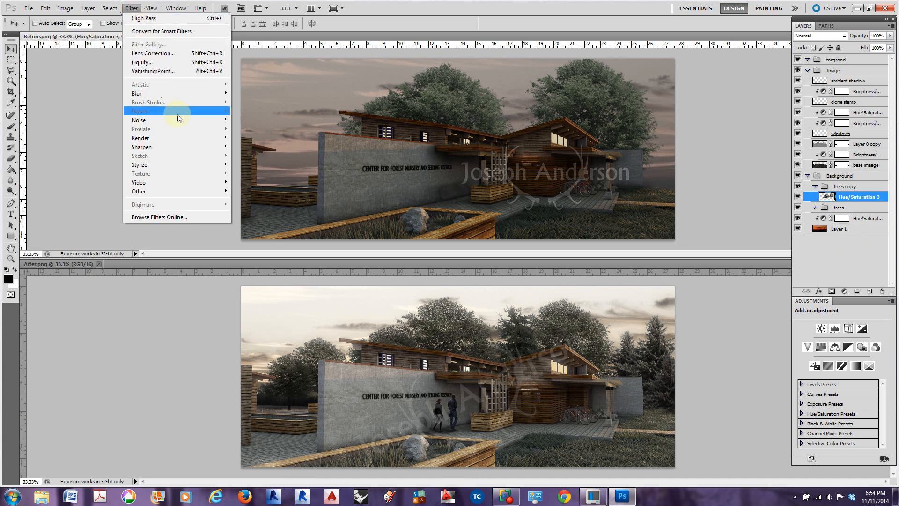
{"action": "left_click", "coordinate": [152, 21]}
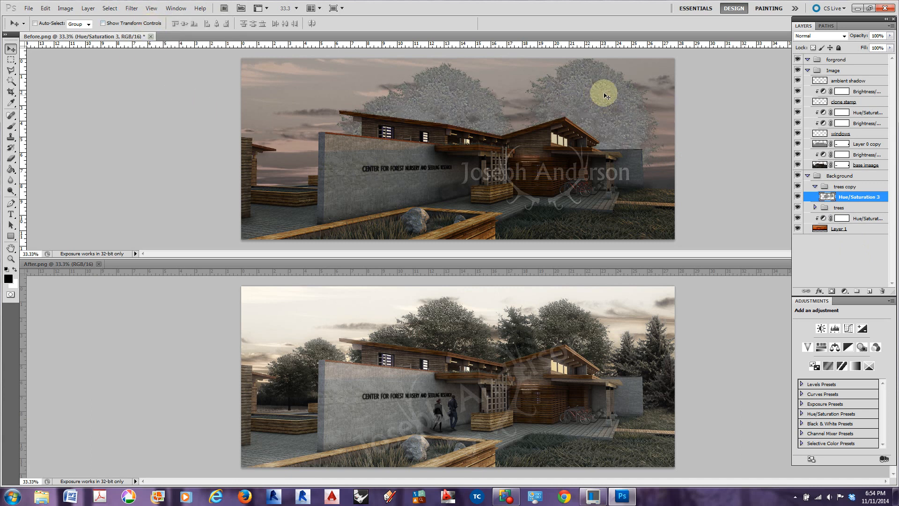
{"action": "left_click", "coordinate": [131, 8]}
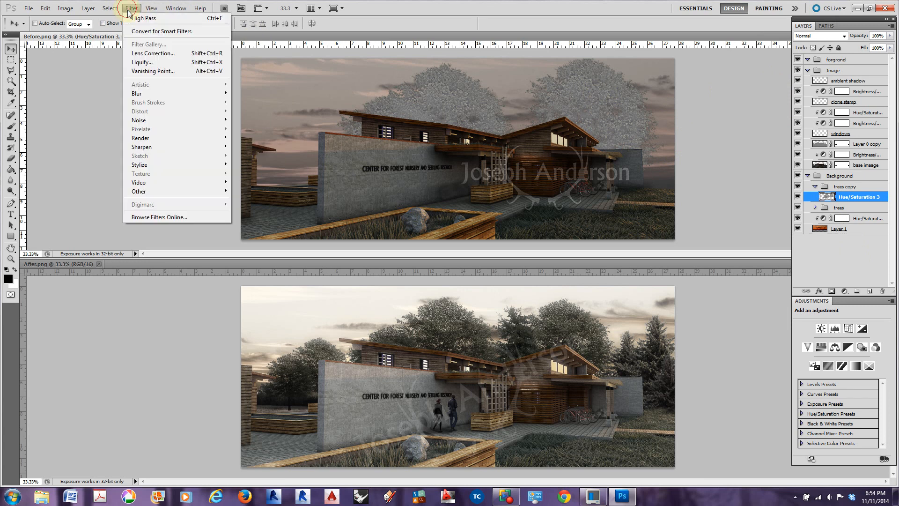
{"action": "mouse_move", "coordinate": [201, 191]}
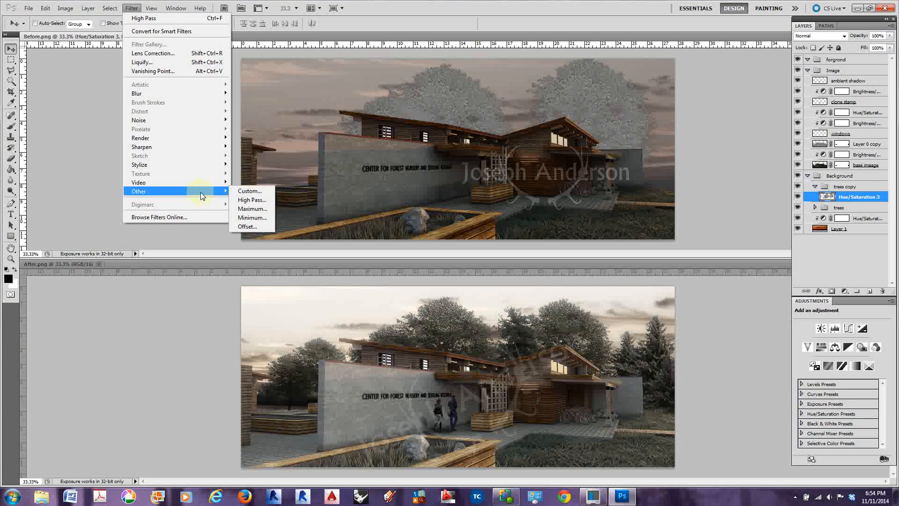
{"action": "left_click", "coordinate": [257, 200]}
{"action": "left_click_drag", "start_coordinate": [413, 257], "coordinate": [408, 255]}
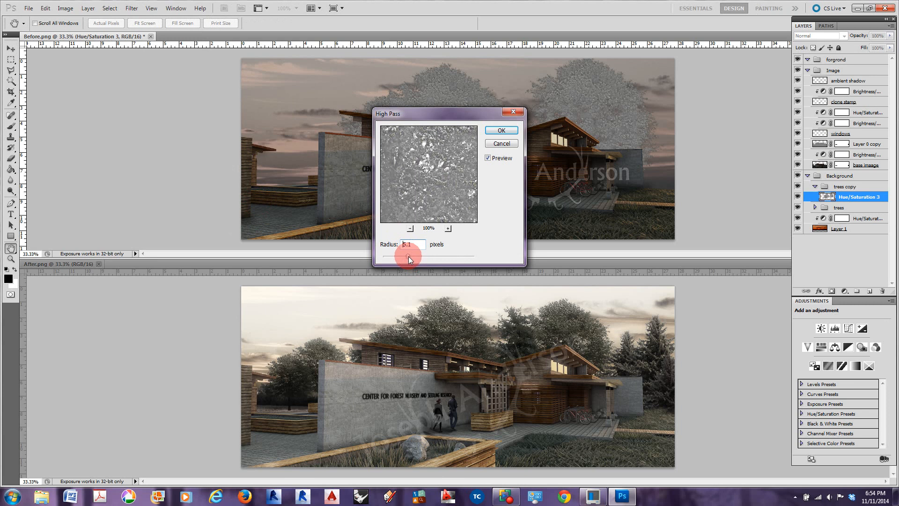
{"action": "left_click_drag", "start_coordinate": [409, 257], "coordinate": [409, 257]}
{"action": "left_click", "coordinate": [500, 130]}
{"action": "key", "text": "v"}
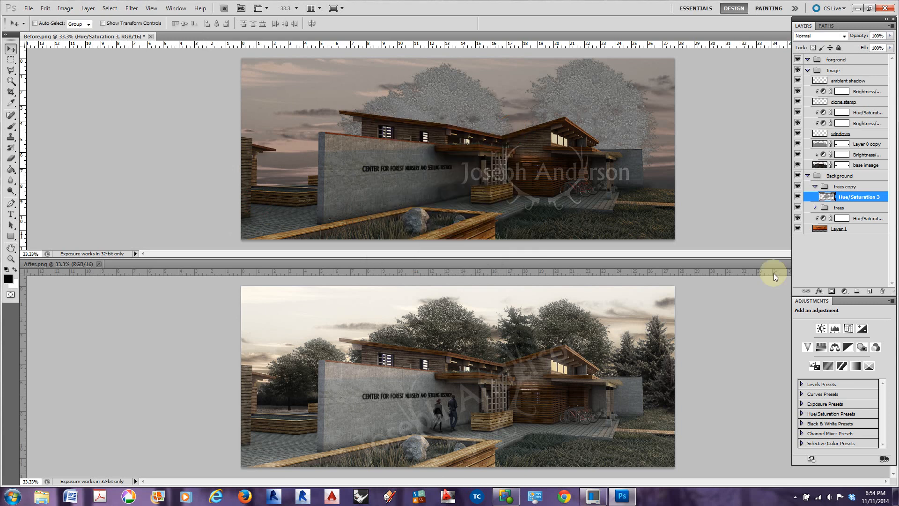
Set the merged tree layer's blend mode to Overlay and expand the original trees group
{"action": "left_click", "coordinate": [843, 37]}
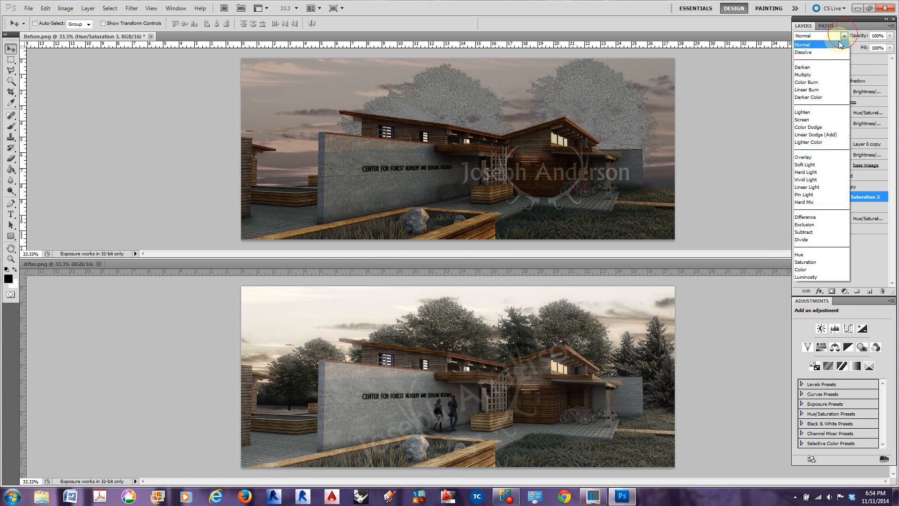
{"action": "left_click", "coordinate": [815, 162]}
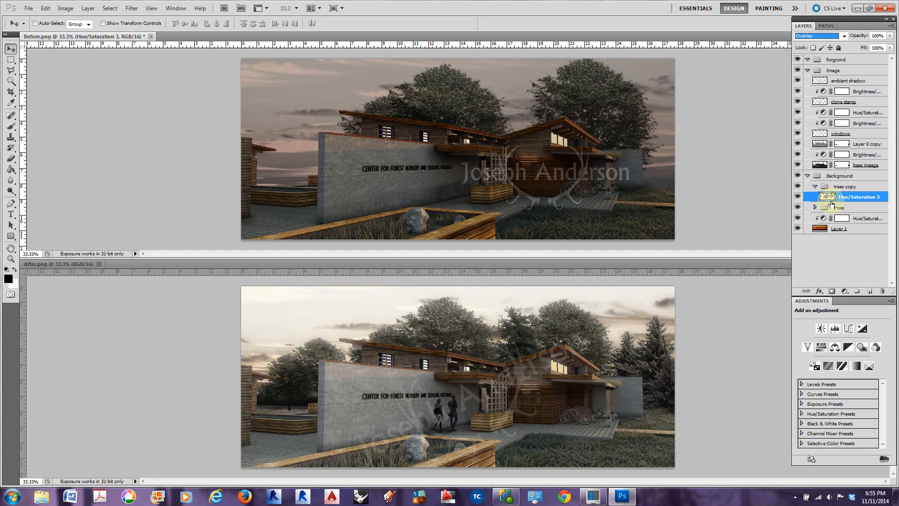
{"action": "left_click", "coordinate": [814, 207]}
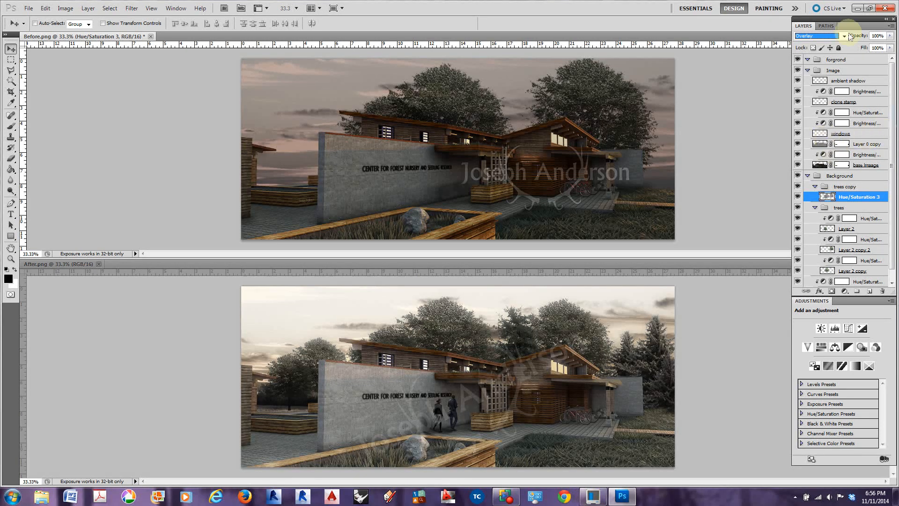
{"action": "left_click", "coordinate": [838, 19]}
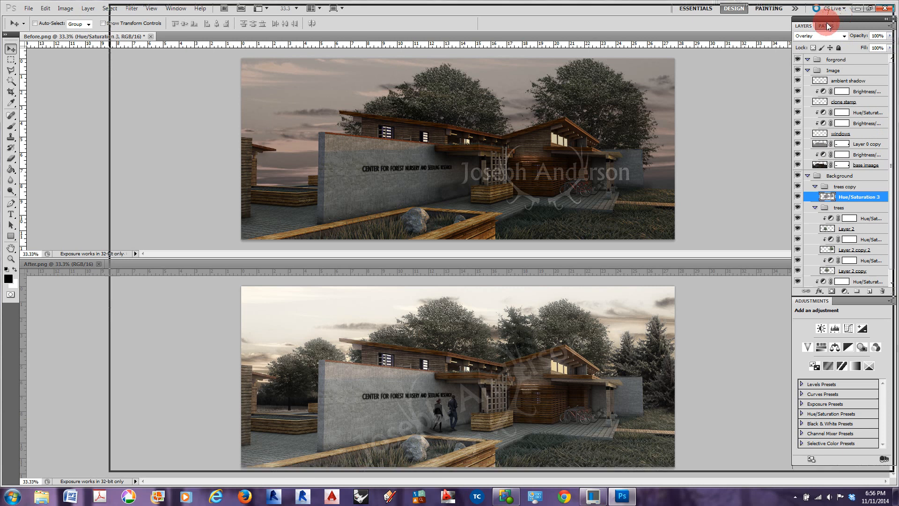
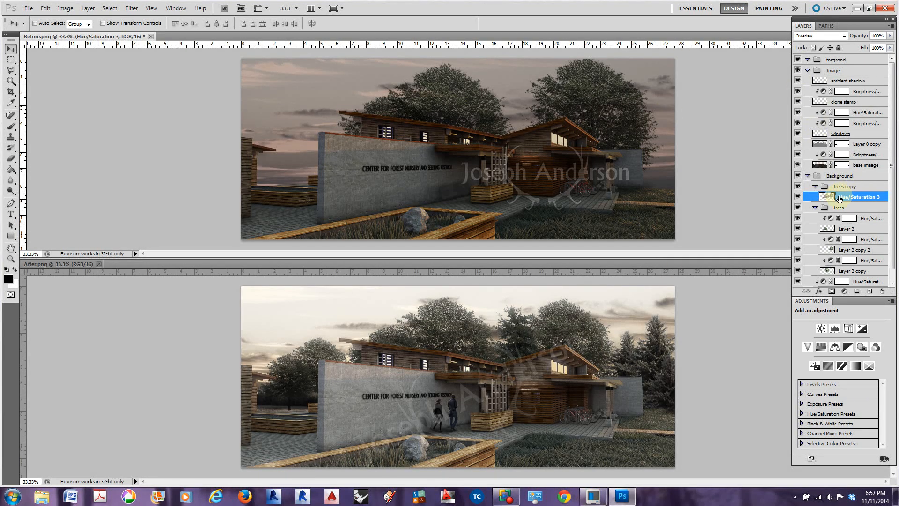
Copy a rectangular patch of foreground grass from the base imaage layer to a new layer at the top of the Image group
{"action": "left_click", "coordinate": [823, 166]}
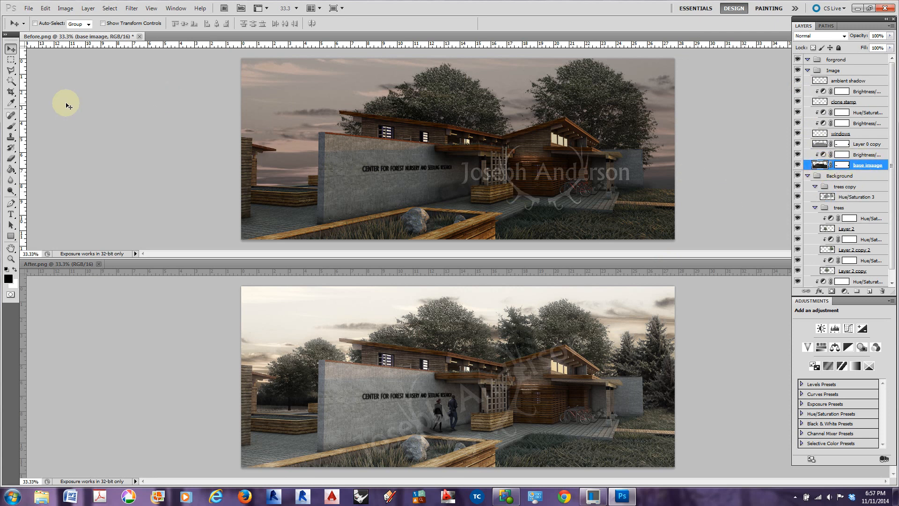
{"action": "left_click", "coordinate": [10, 59]}
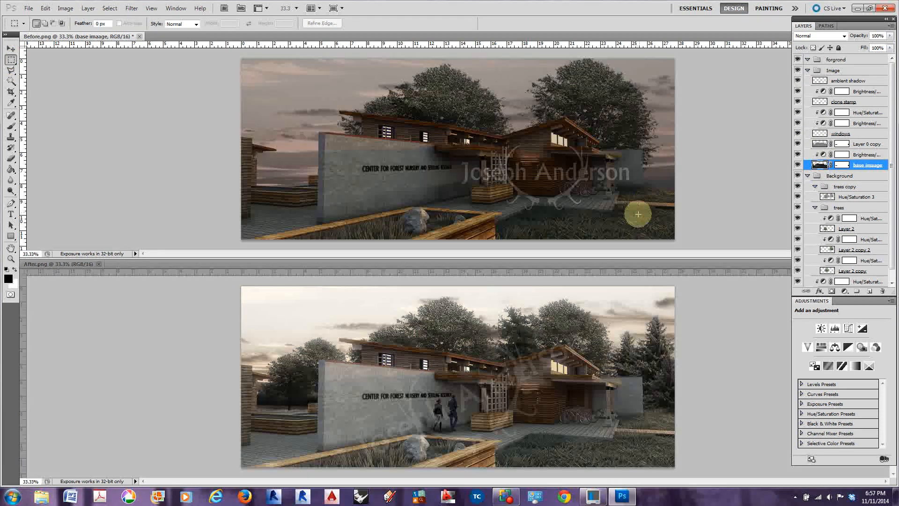
{"action": "key", "text": "ctrl+plus"}
{"action": "key", "text": "ctrl+plus"}
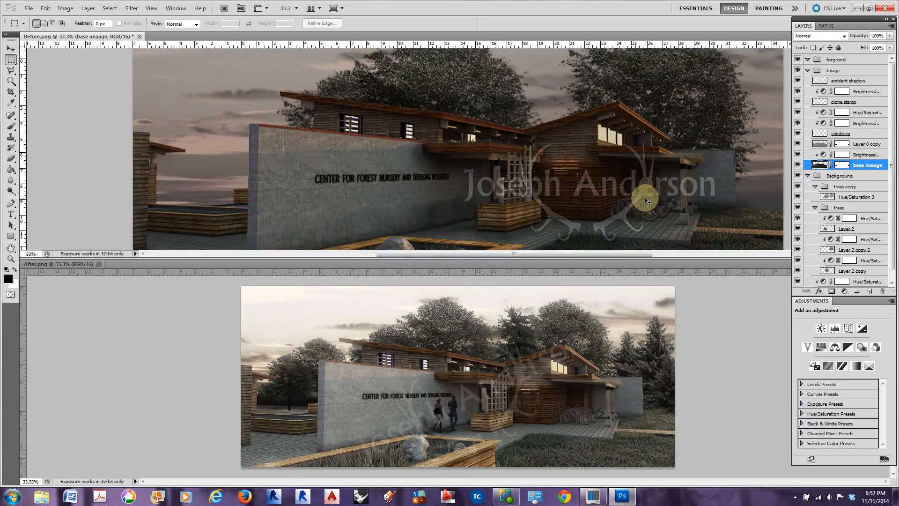
{"action": "left_click_drag", "start_coordinate": [675, 224], "coordinate": [452, 69]}
{"action": "left_click_drag", "start_coordinate": [534, 121], "coordinate": [637, 192]}
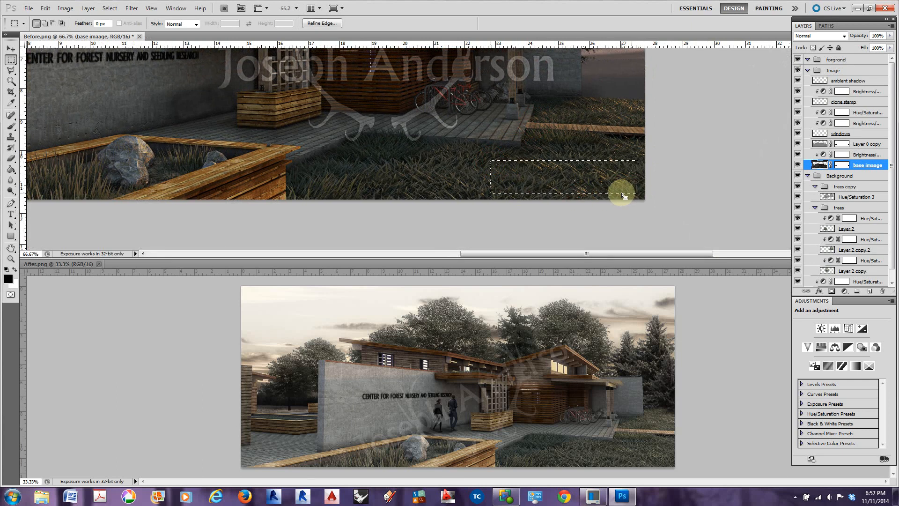
{"action": "key", "text": "ctrl+j"}
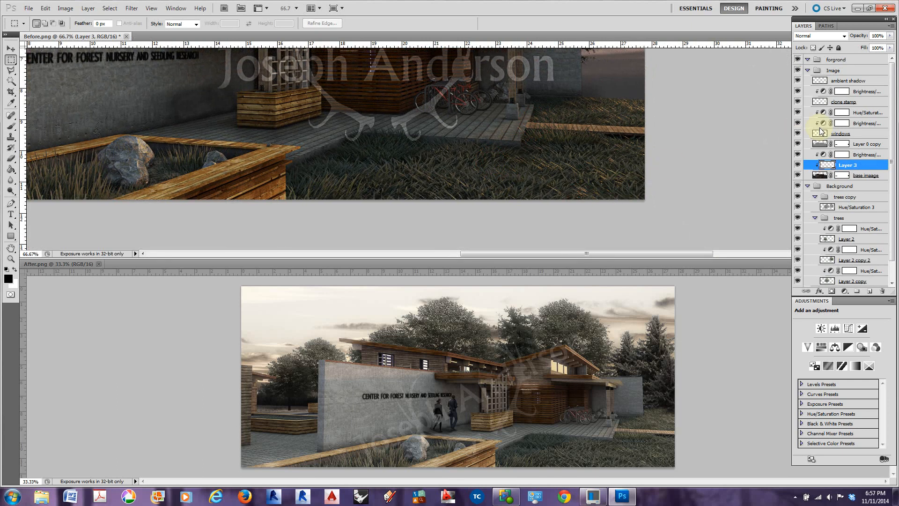
{"action": "left_click_drag", "start_coordinate": [848, 165], "coordinate": [847, 79]}
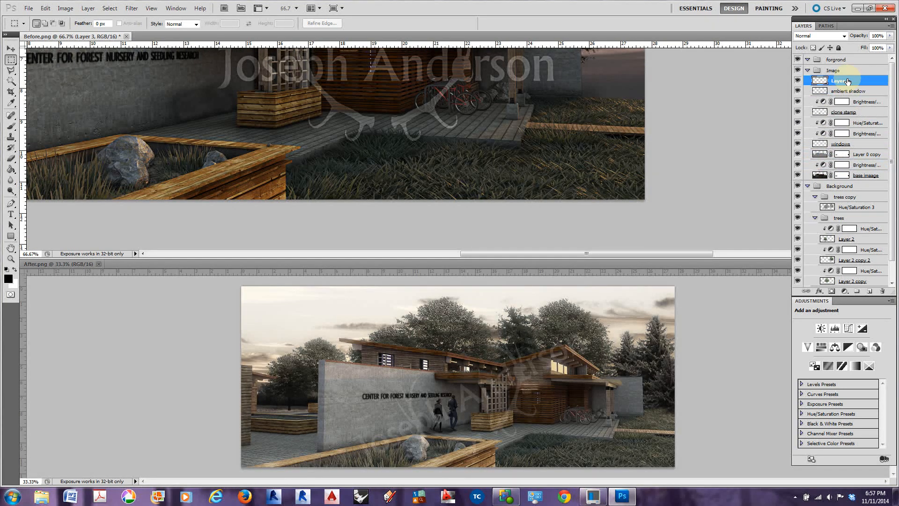
Move the copied grass patch beside the concrete wall at the lawn's far edge and scale it to about 31.67%
{"action": "key", "text": "v"}
{"action": "left_click_drag", "start_coordinate": [550, 178], "coordinate": [626, 94]}
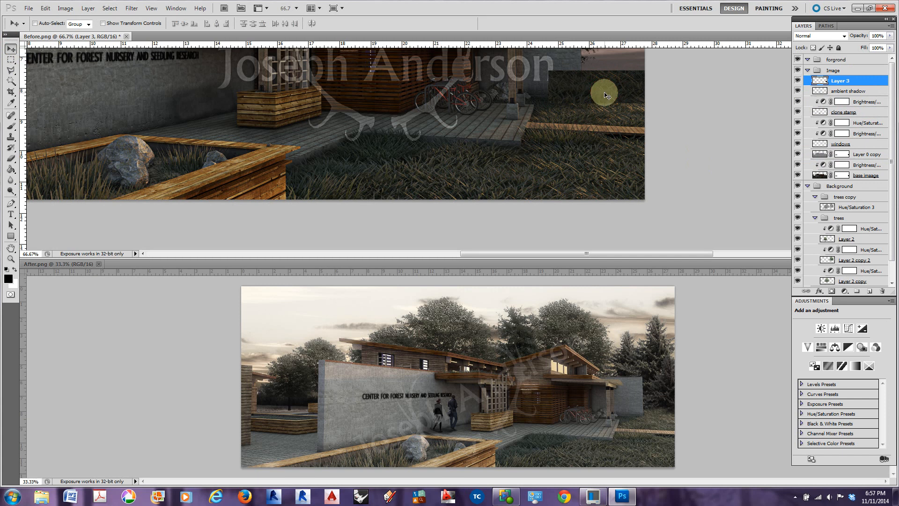
{"action": "key", "text": "ctrl+t"}
{"action": "left_click_drag", "start_coordinate": [549, 70], "coordinate": [639, 97]}
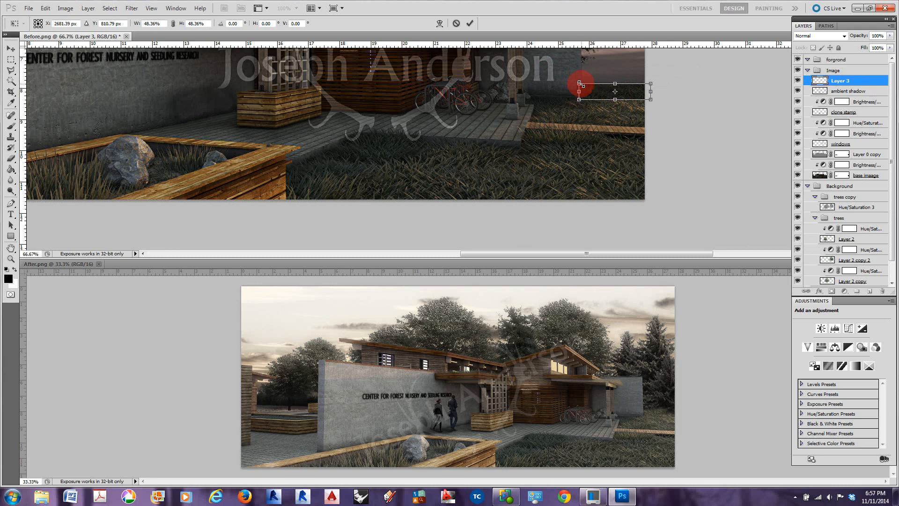
{"action": "left_click", "coordinate": [597, 91]}
{"action": "left_click_drag", "start_coordinate": [645, 83], "coordinate": [622, 86]}
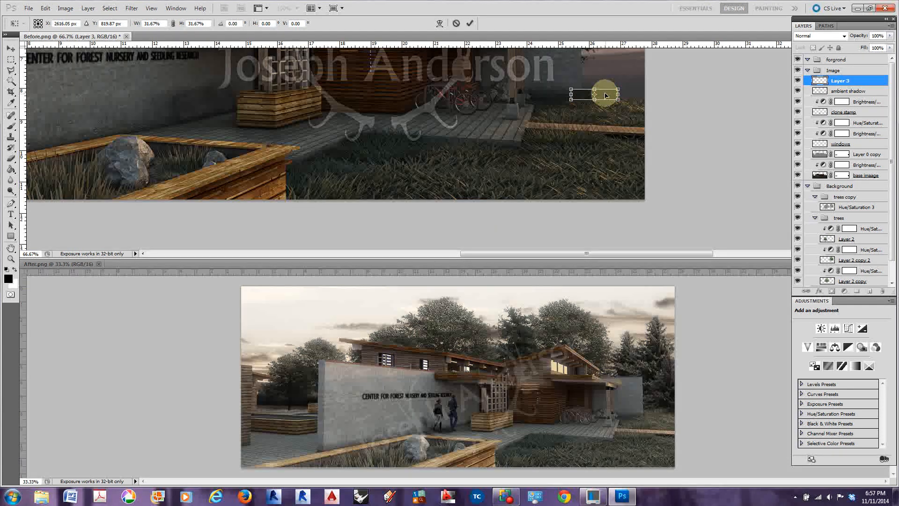
{"action": "double_click", "coordinate": [605, 95]}
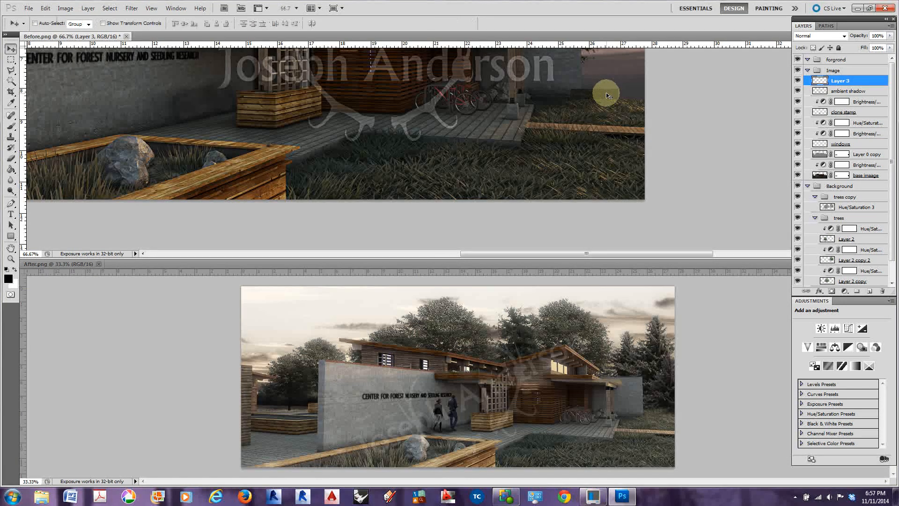
Duplicate the small grass patch layer and place the copy alongside it to extend the grass to the image's edge
{"action": "right_click", "coordinate": [834, 81]}
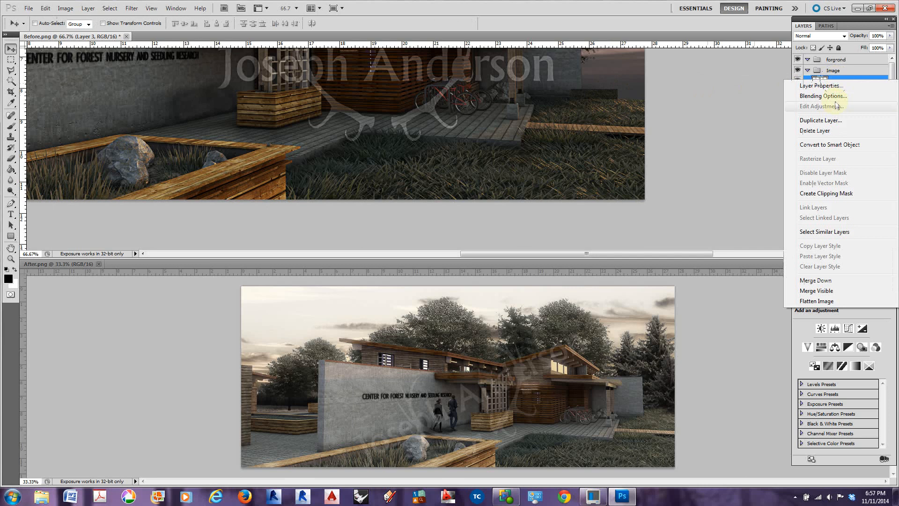
{"action": "left_click", "coordinate": [820, 120]}
{"action": "left_click", "coordinate": [470, 148]}
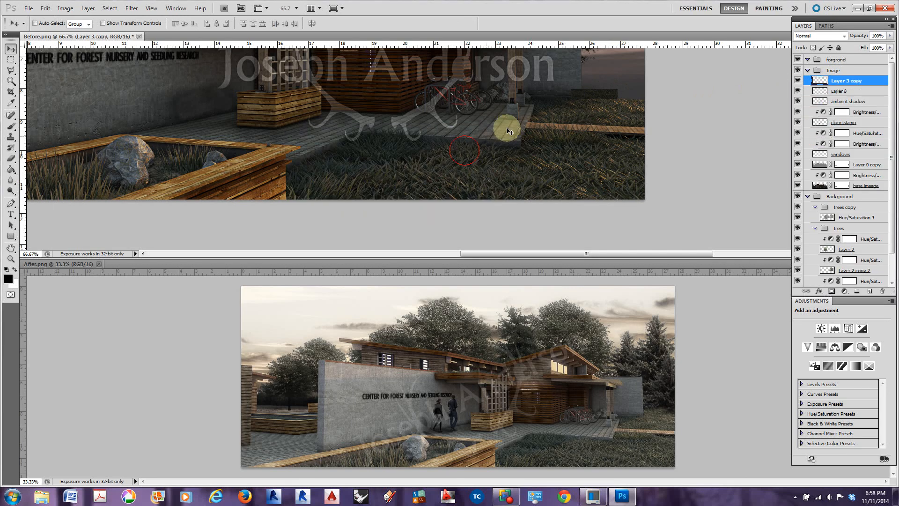
{"action": "left_click_drag", "start_coordinate": [589, 98], "coordinate": [635, 95]}
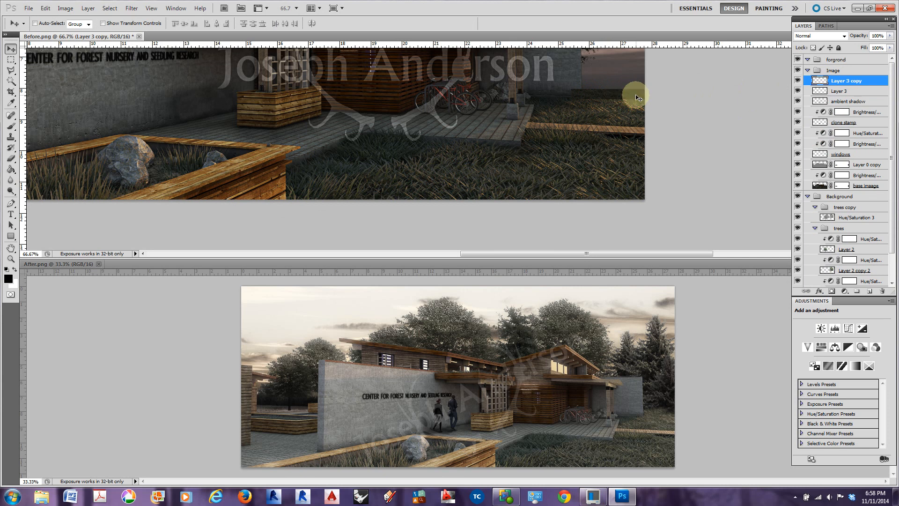
Duplicate both grass patch layers together and shift the copies slightly upward to make the distant grass strip taller
{"action": "left_click", "coordinate": [841, 91], "text": "shift"}
{"action": "right_click", "coordinate": [841, 91]}
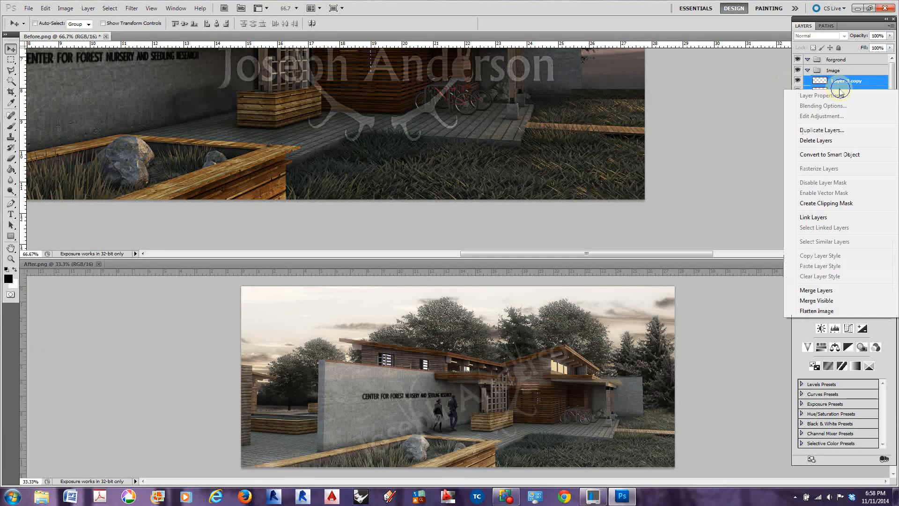
{"action": "left_click", "coordinate": [822, 132]}
{"action": "left_click", "coordinate": [474, 149]}
{"action": "left_click_drag", "start_coordinate": [623, 90], "coordinate": [622, 85]}
Merge Layer 3 and its three copies into one grass layer
{"action": "left_click", "coordinate": [851, 112], "text": "shift"}
{"action": "right_click", "coordinate": [850, 111]}
{"action": "left_click", "coordinate": [842, 84]}
{"action": "left_click", "coordinate": [841, 82]}
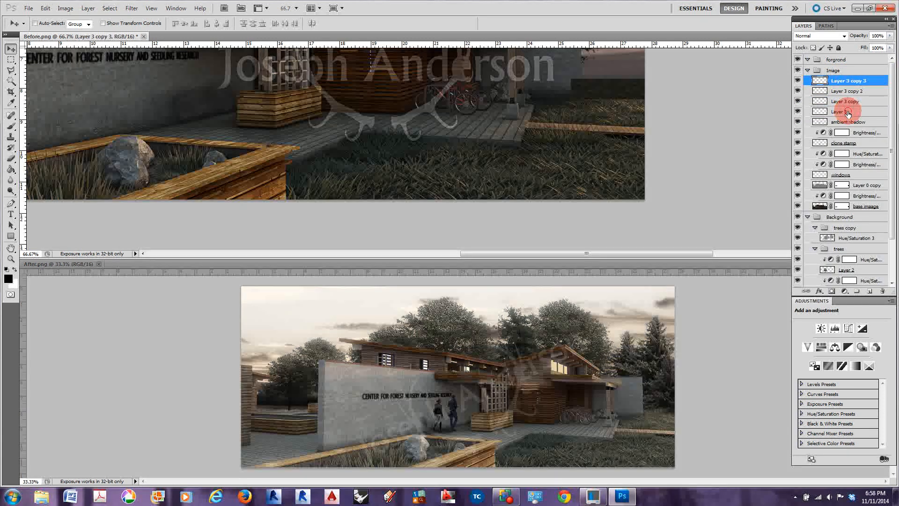
{"action": "left_click", "coordinate": [848, 101], "text": "shift"}
{"action": "right_click", "coordinate": [845, 101]}
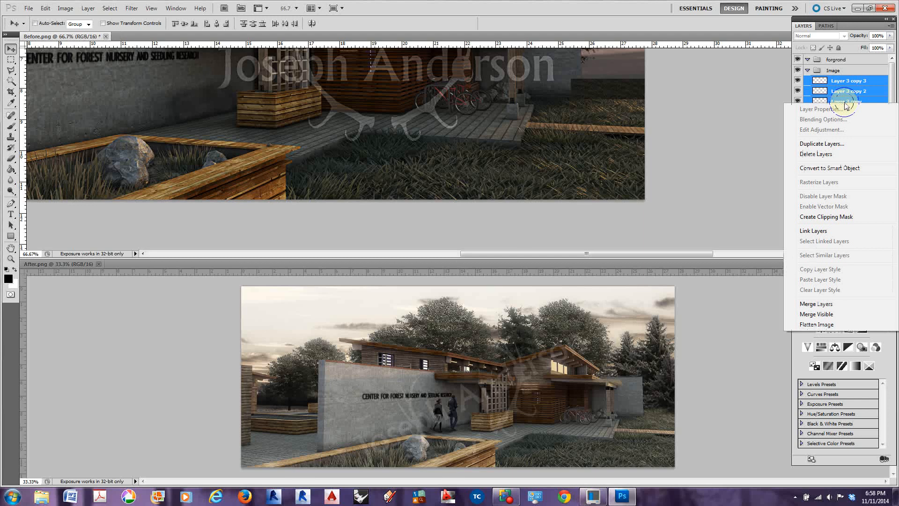
{"action": "left_click", "coordinate": [819, 303]}
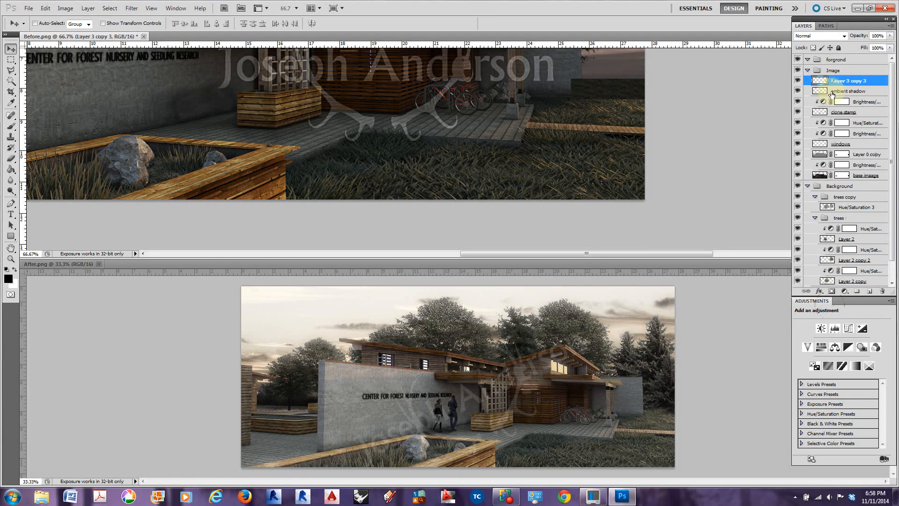
Add a layer mask to the merged grass layer and brush black at 16% opacity along the strip's lower edge
{"action": "left_click", "coordinate": [832, 291]}
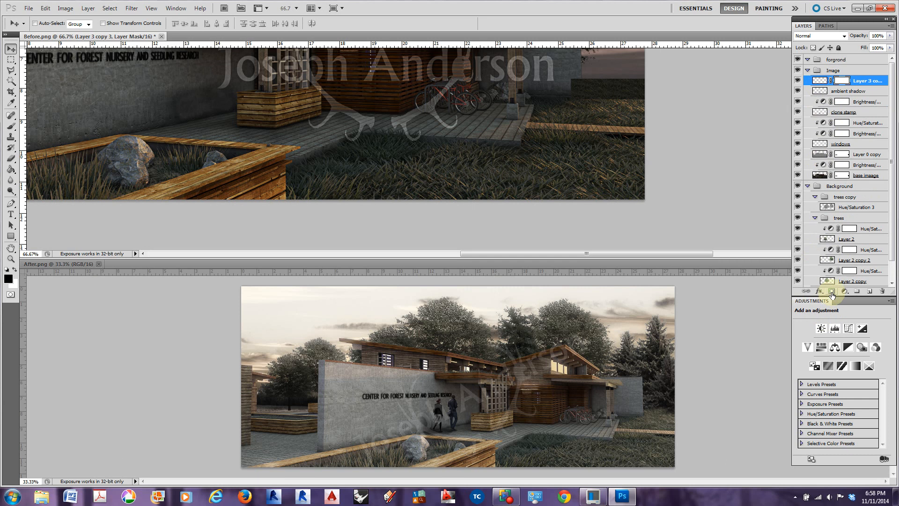
{"action": "left_click", "coordinate": [12, 127]}
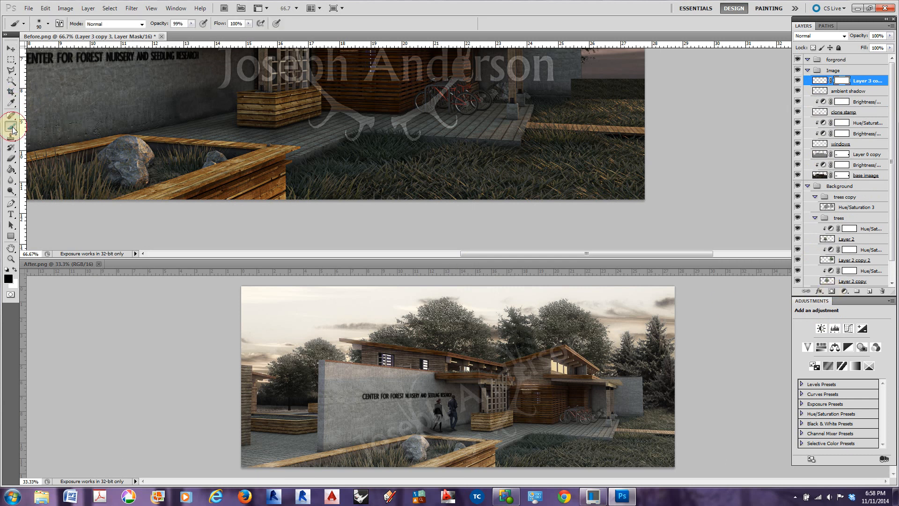
{"action": "mouse_move", "coordinate": [159, 23]}
{"action": "left_mouse_down"}
{"action": "mouse_move", "coordinate": [147, 27]}
{"action": "mouse_move", "coordinate": [158, 25]}
{"action": "left_mouse_up"}
{"action": "left_click_drag", "start_coordinate": [162, 23], "coordinate": [159, 26]}
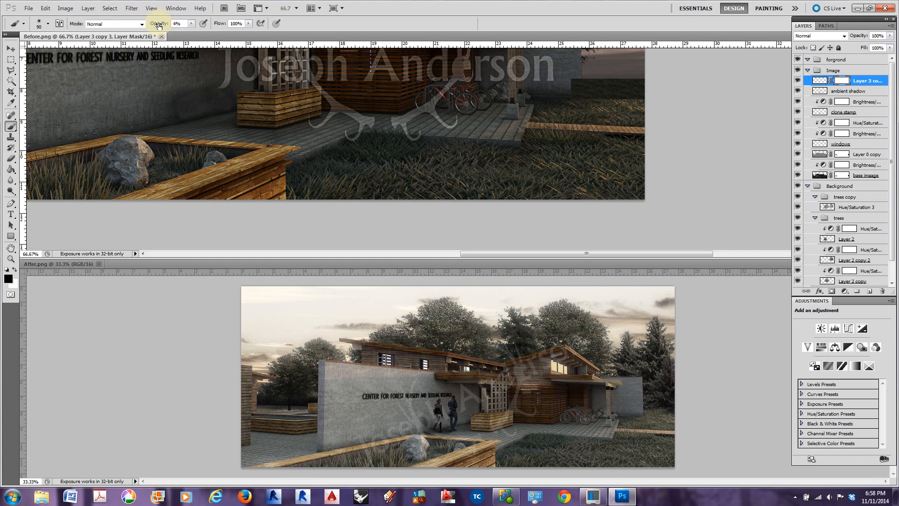
{"action": "left_click_drag", "start_coordinate": [161, 23], "coordinate": [168, 24]}
{"action": "left_click", "coordinate": [587, 103]}
{"action": "left_click", "coordinate": [595, 103]}
{"action": "left_click", "coordinate": [608, 103]}
{"action": "left_click", "coordinate": [616, 103]}
{"action": "left_click", "coordinate": [633, 104]}
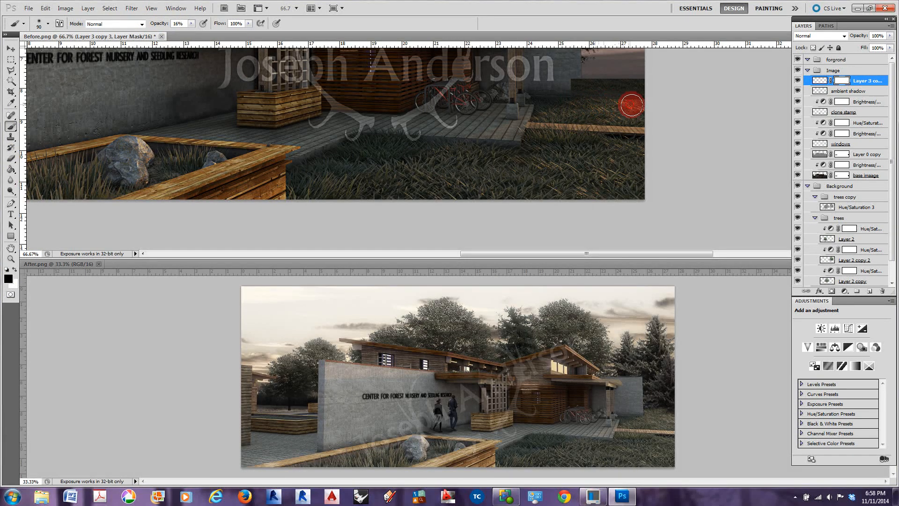
{"action": "left_click", "coordinate": [624, 107]}
{"action": "left_click", "coordinate": [632, 100]}
Delete the merged grass layer's mask and move the strip down so it overlaps more of the existing lawn
{"action": "key", "text": "ctrl+plus"}
{"action": "key", "text": "ctrl+plus"}
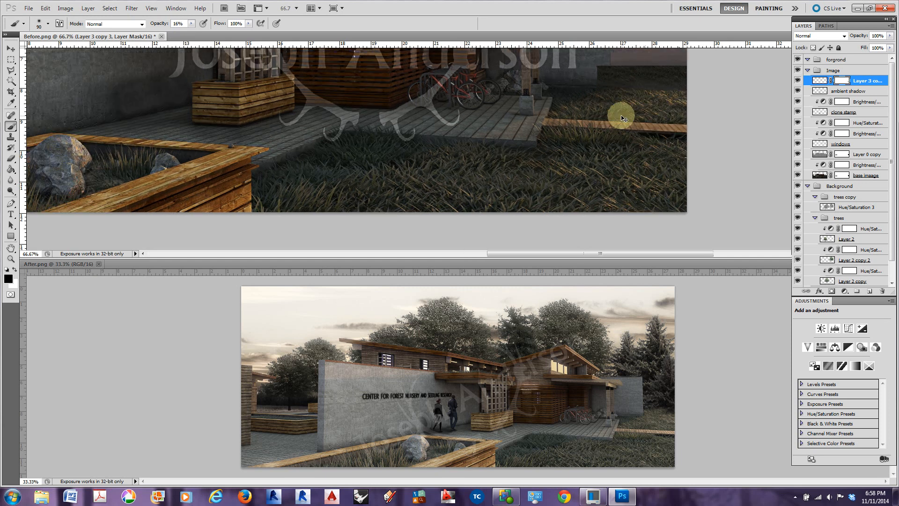
{"action": "left_click_drag", "start_coordinate": [682, 106], "coordinate": [457, 271]}
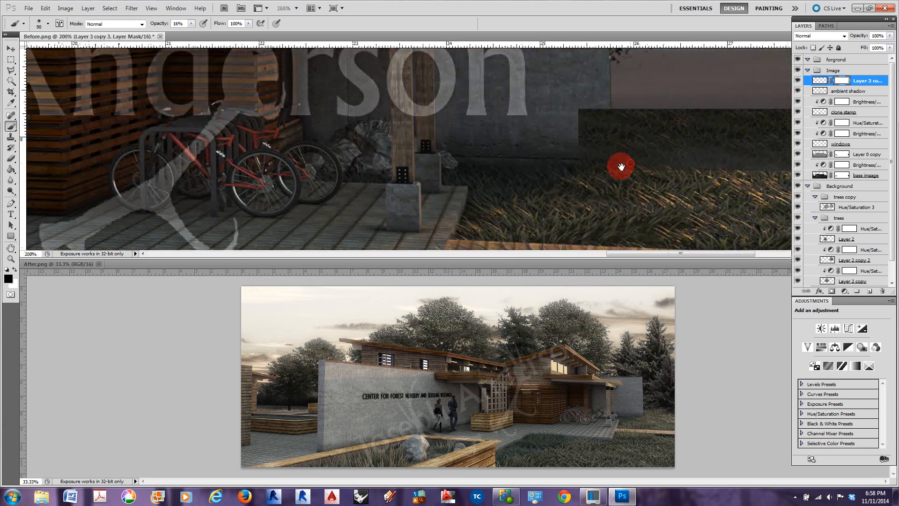
{"action": "left_click_drag", "start_coordinate": [622, 167], "coordinate": [539, 172]}
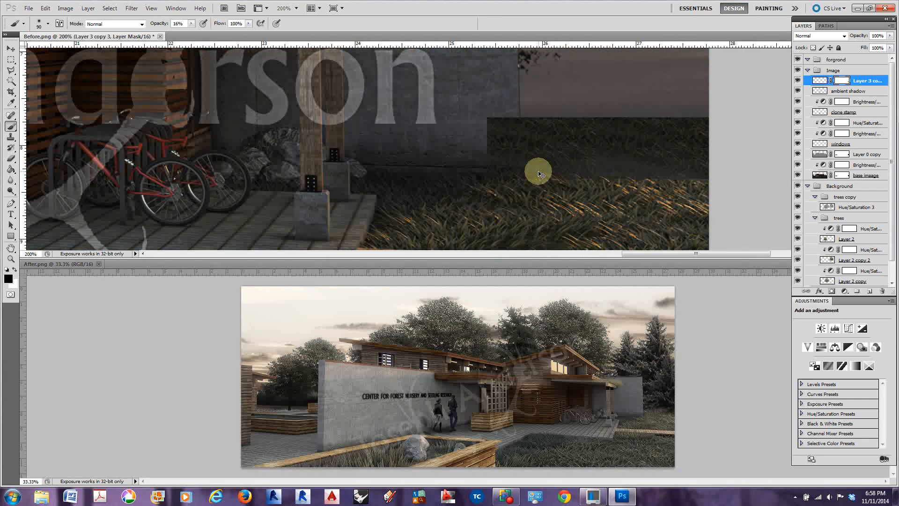
{"action": "right_click", "coordinate": [845, 82]}
{"action": "left_click", "coordinate": [826, 111]}
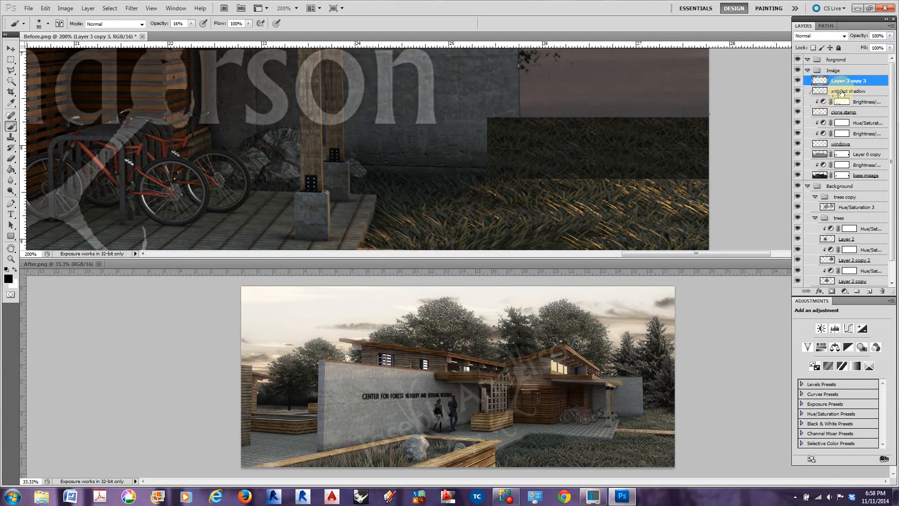
{"action": "left_click", "coordinate": [11, 48]}
{"action": "left_click_drag", "start_coordinate": [538, 145], "coordinate": [576, 174]}
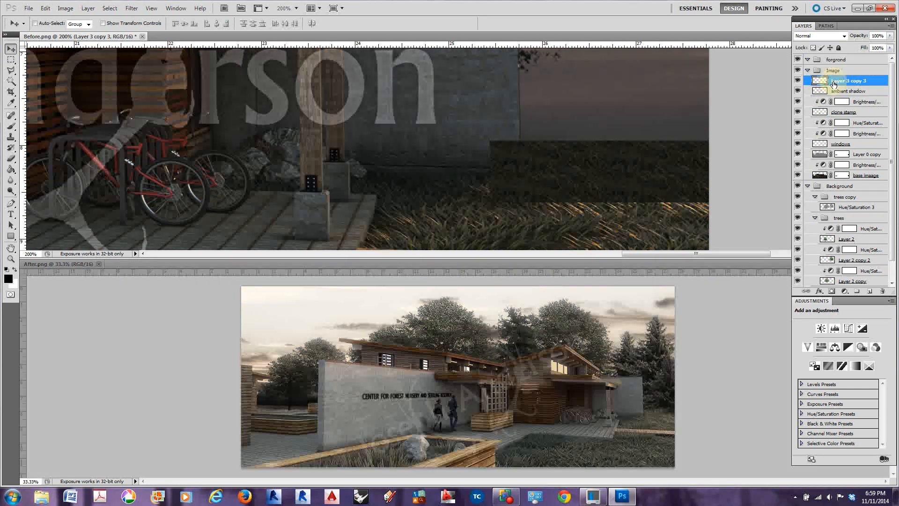
Add a new mask to the merged grass layer and reduce the layer's opacity to 38%
{"action": "left_click", "coordinate": [830, 292]}
{"action": "left_click", "coordinate": [463, 137]}
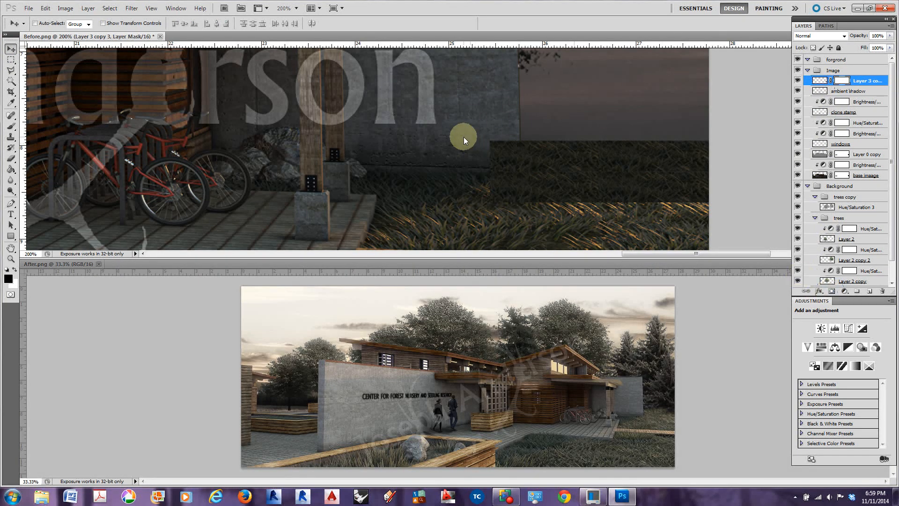
{"action": "left_click", "coordinate": [10, 69]}
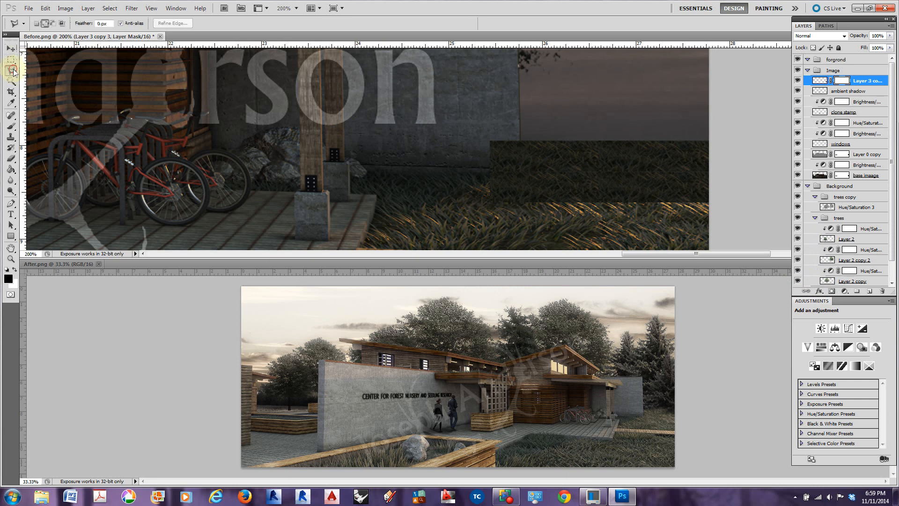
{"action": "left_click", "coordinate": [520, 130]}
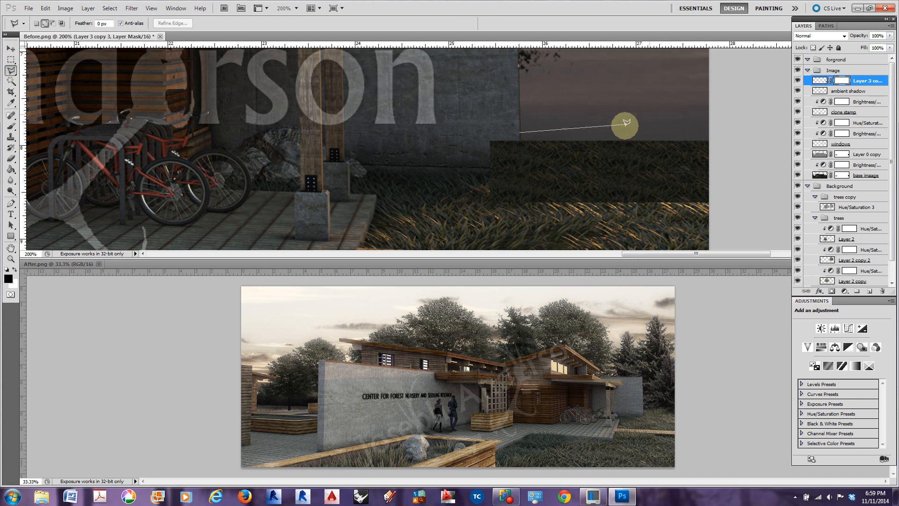
{"action": "left_click_drag", "start_coordinate": [858, 36], "coordinate": [853, 36]}
Outline the grass overlapping the concrete wall's lower corner with the Polygonal Lasso and fill that area of the mask with black
{"action": "left_click", "coordinate": [11, 72]}
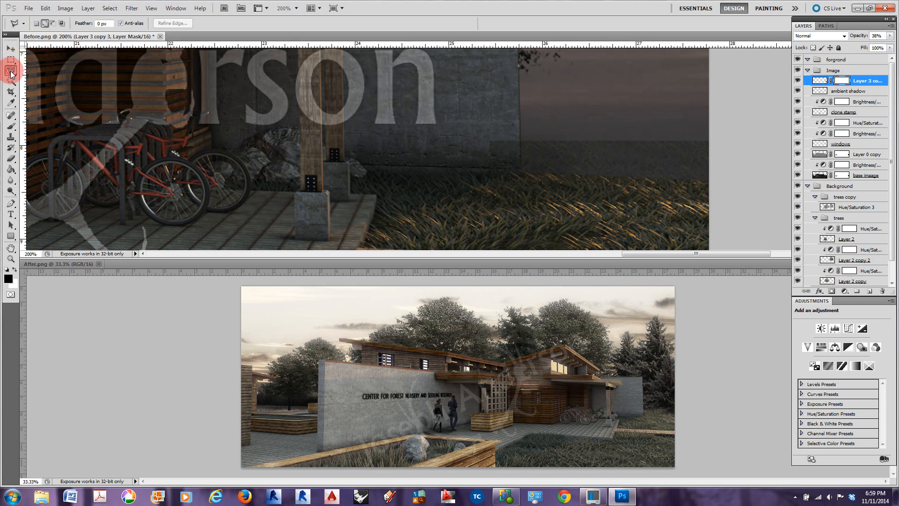
{"action": "left_click", "coordinate": [520, 140]}
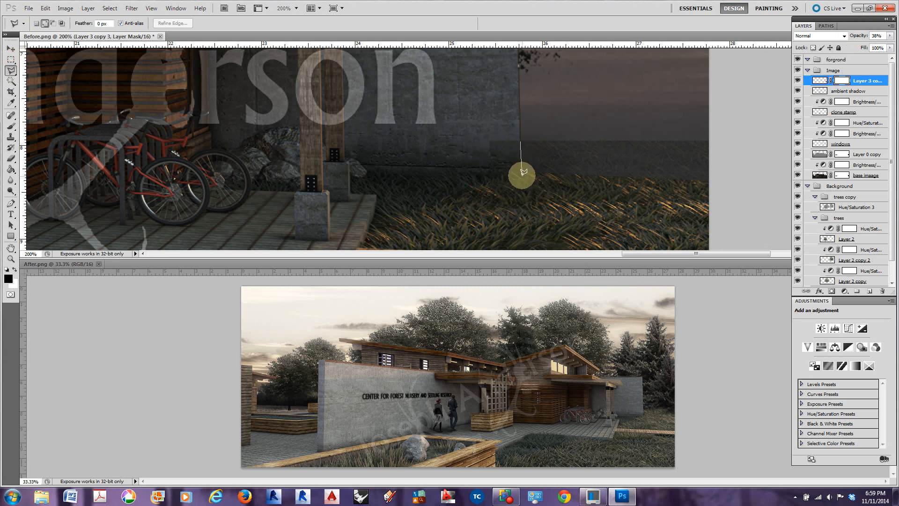
{"action": "left_click", "coordinate": [521, 174]}
{"action": "left_click", "coordinate": [483, 174]}
{"action": "left_click", "coordinate": [482, 133]}
{"action": "left_click", "coordinate": [520, 140]}
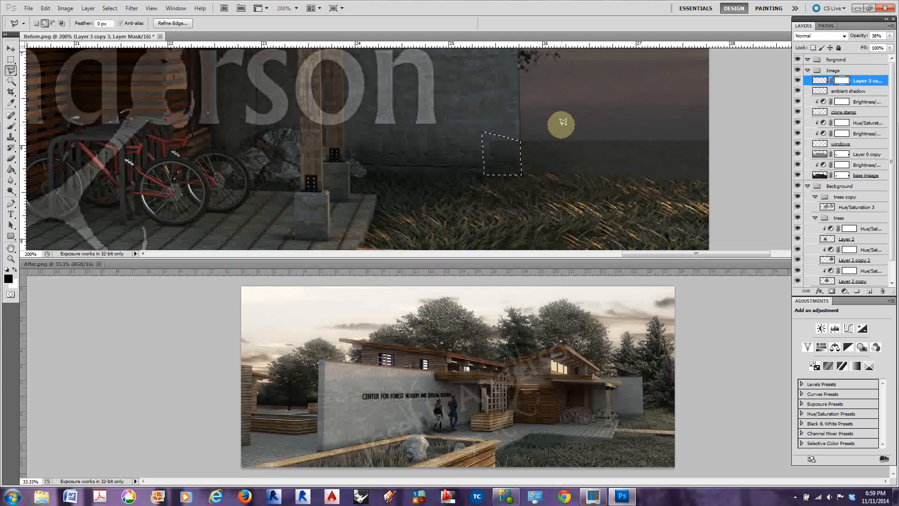
{"action": "left_click", "coordinate": [12, 126]}
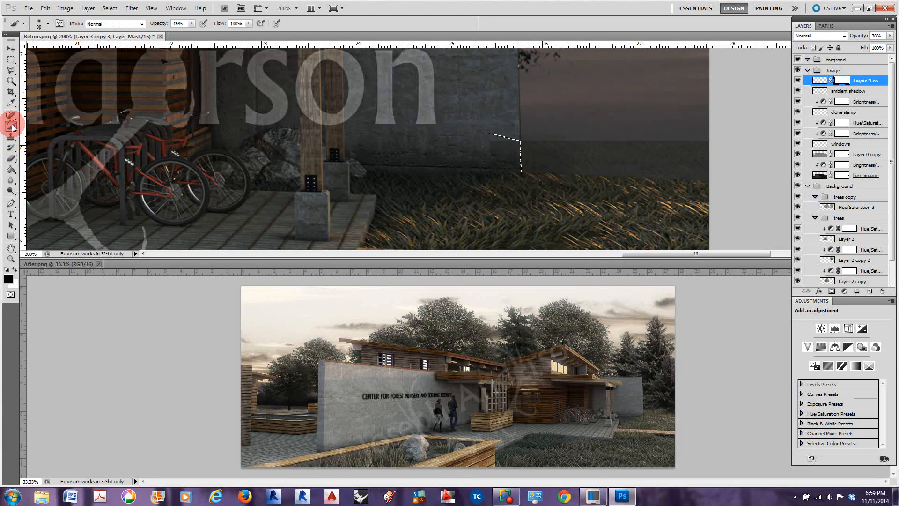
{"action": "left_click", "coordinate": [11, 169]}
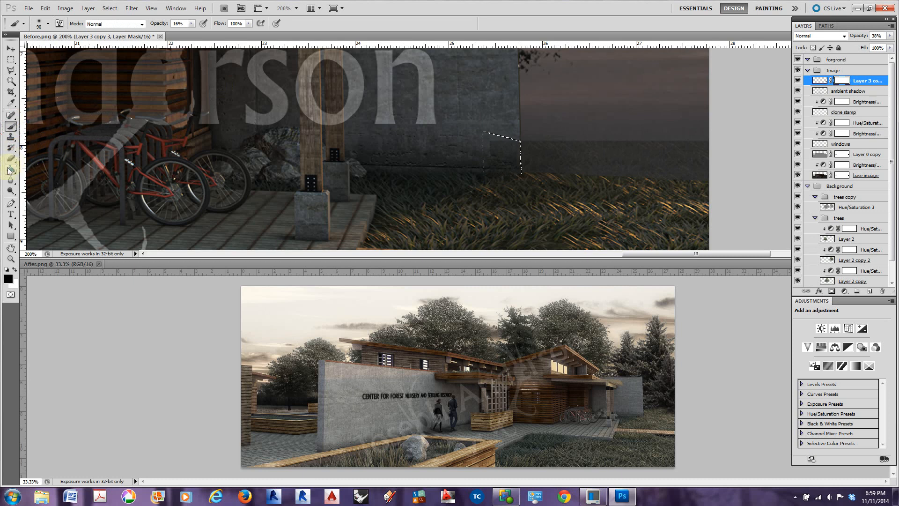
{"action": "left_click", "coordinate": [498, 158]}
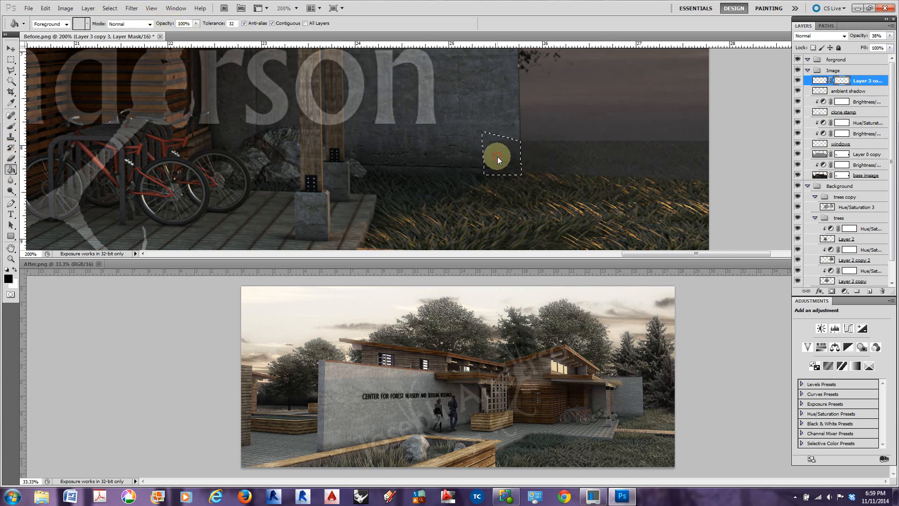
Restore the merged grass layer's opacity to 100% and disable its mask, then re-enable it, to compare the masking at the wall
{"action": "left_click", "coordinate": [10, 48]}
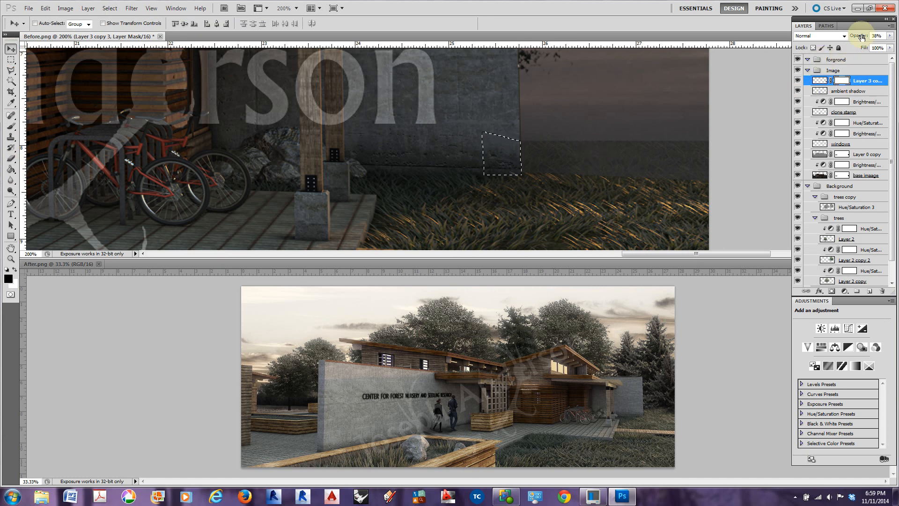
{"action": "left_click_drag", "start_coordinate": [858, 36], "coordinate": [881, 36]}
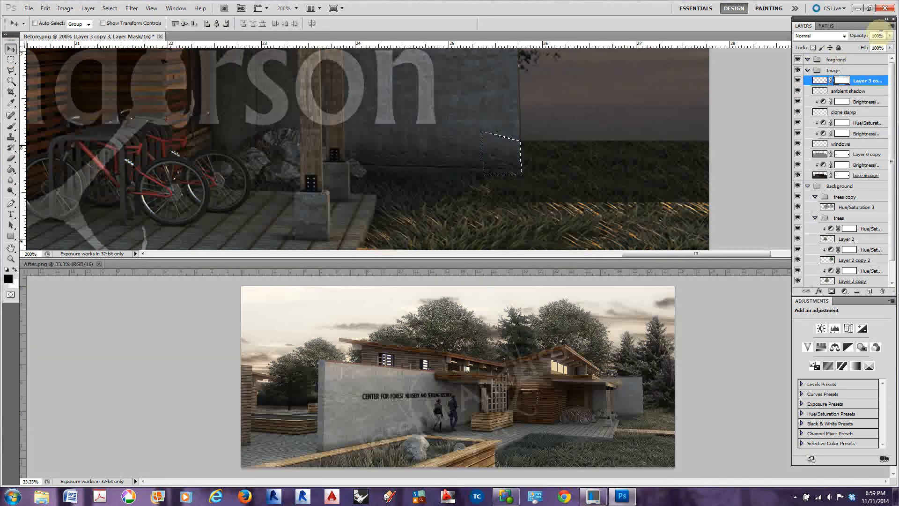
{"action": "left_click", "coordinate": [843, 81]}
{"action": "right_click", "coordinate": [843, 81]}
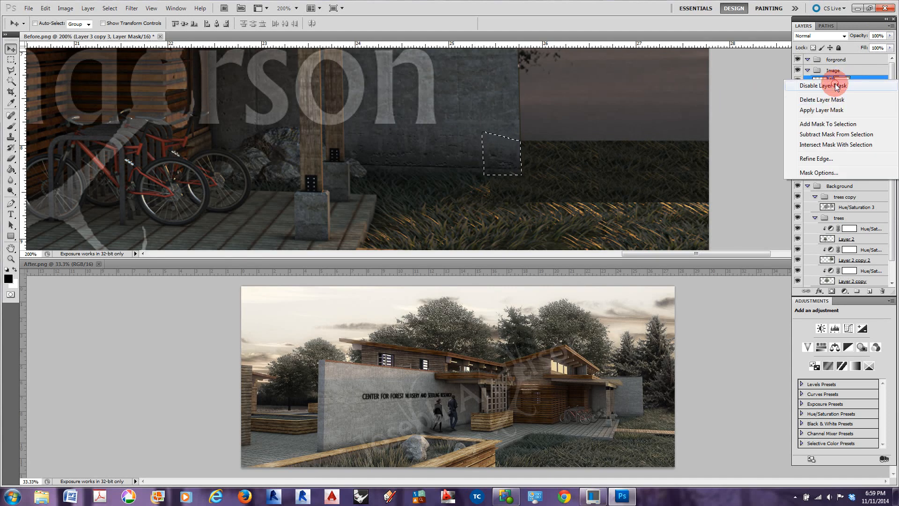
{"action": "left_click", "coordinate": [827, 89]}
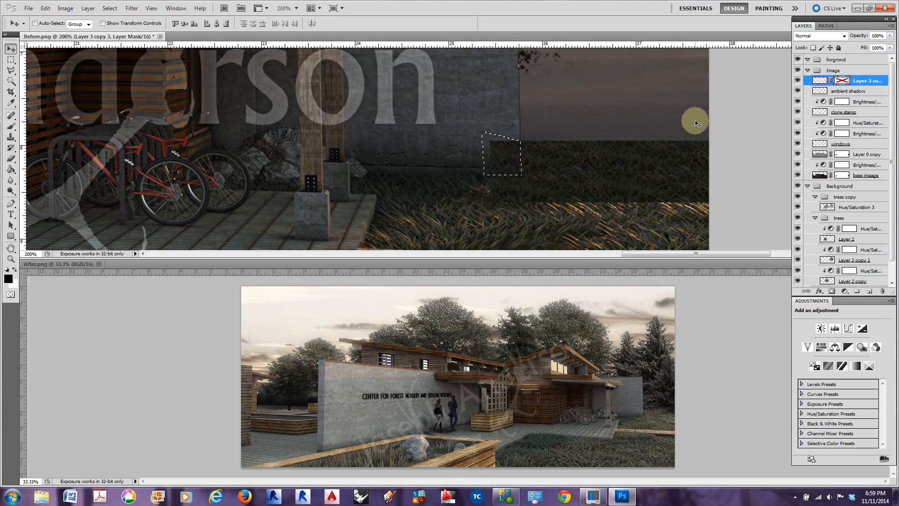
{"action": "right_click", "coordinate": [842, 84]}
{"action": "left_click", "coordinate": [827, 89]}
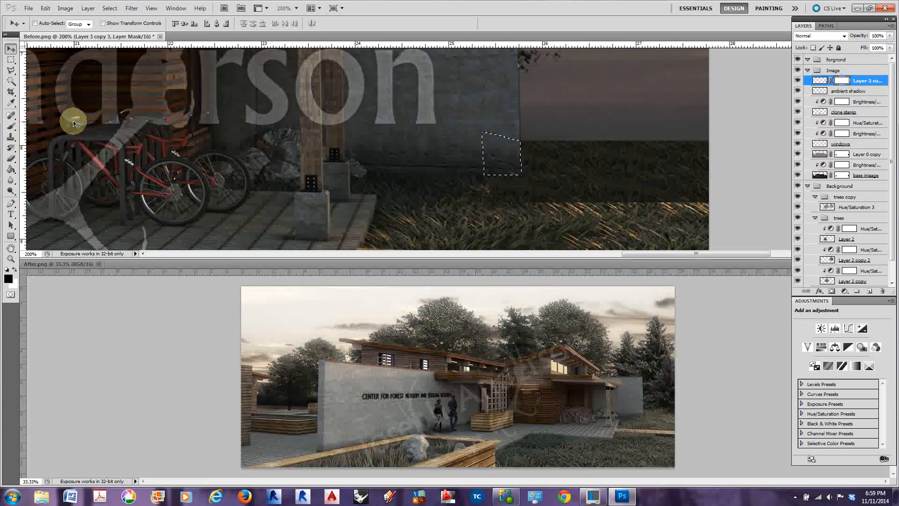
Brush black at 16% opacity with a smaller brush on the grass layer's mask to blend the strip's lower edge into the lawn
{"action": "left_click", "coordinate": [13, 127]}
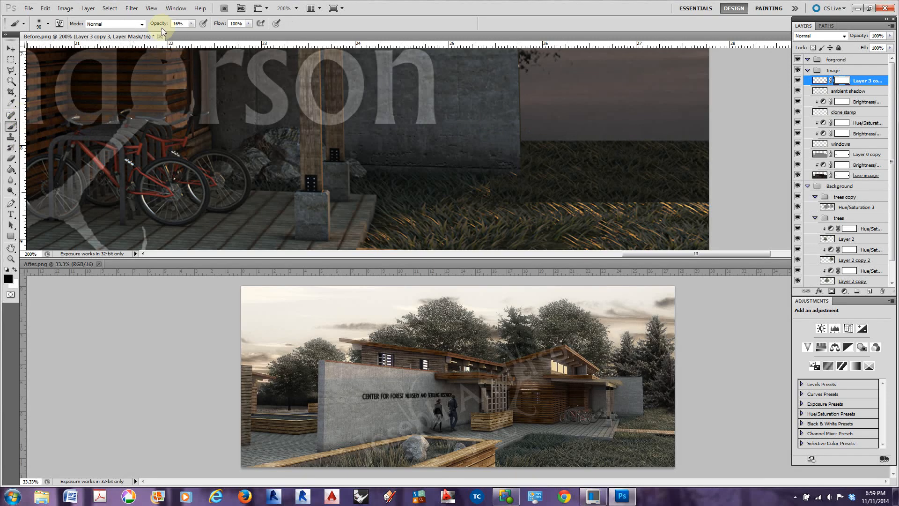
{"action": "key", "text": "bracketleft"}
{"action": "key", "text": "bracketleft"}
{"action": "key", "text": "bracketleft"}
{"action": "key", "text": "bracketleft"}
{"action": "key", "text": "bracketleft"}
{"action": "key", "text": "bracketleft"}
{"action": "key", "text": "bracketleft"}
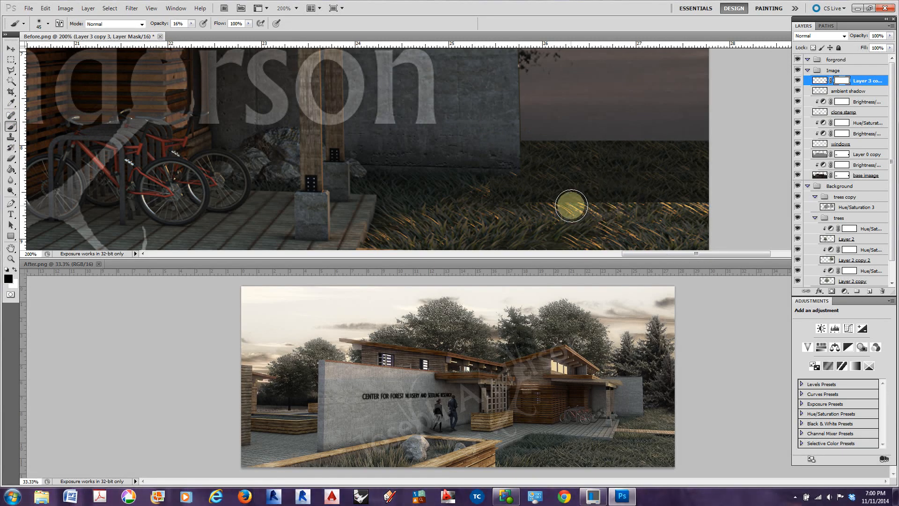
{"action": "left_click_drag", "start_coordinate": [518, 198], "coordinate": [564, 200]}
{"action": "left_click_drag", "start_coordinate": [600, 197], "coordinate": [590, 201]}
{"action": "left_click_drag", "start_coordinate": [612, 197], "coordinate": [606, 199]}
{"action": "mouse_move", "coordinate": [604, 199]}
{"action": "left_mouse_down"}
{"action": "mouse_move", "coordinate": [626, 201]}
{"action": "mouse_move", "coordinate": [596, 199]}
{"action": "mouse_move", "coordinate": [609, 207]}
{"action": "mouse_move", "coordinate": [645, 193]}
{"action": "mouse_move", "coordinate": [684, 209]}
{"action": "mouse_move", "coordinate": [696, 197]}
{"action": "mouse_move", "coordinate": [708, 201]}
{"action": "mouse_move", "coordinate": [678, 198]}
{"action": "mouse_move", "coordinate": [686, 206]}
{"action": "mouse_move", "coordinate": [663, 213]}
{"action": "mouse_move", "coordinate": [606, 201]}
{"action": "mouse_move", "coordinate": [546, 215]}
{"action": "mouse_move", "coordinate": [518, 203]}
{"action": "left_mouse_up"}
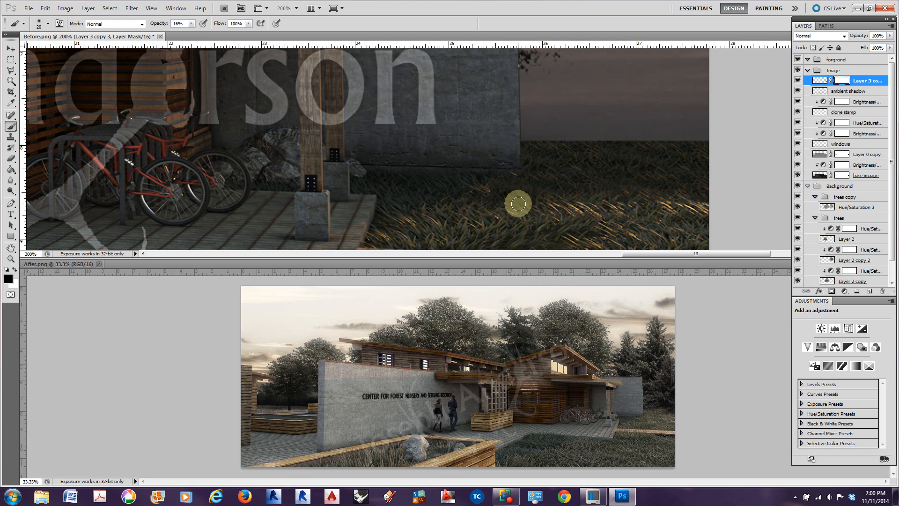
Add a Brightness/Contrast adjustment clipped to the merged grass layer and set its brightness to 78
{"action": "left_click", "coordinate": [10, 48]}
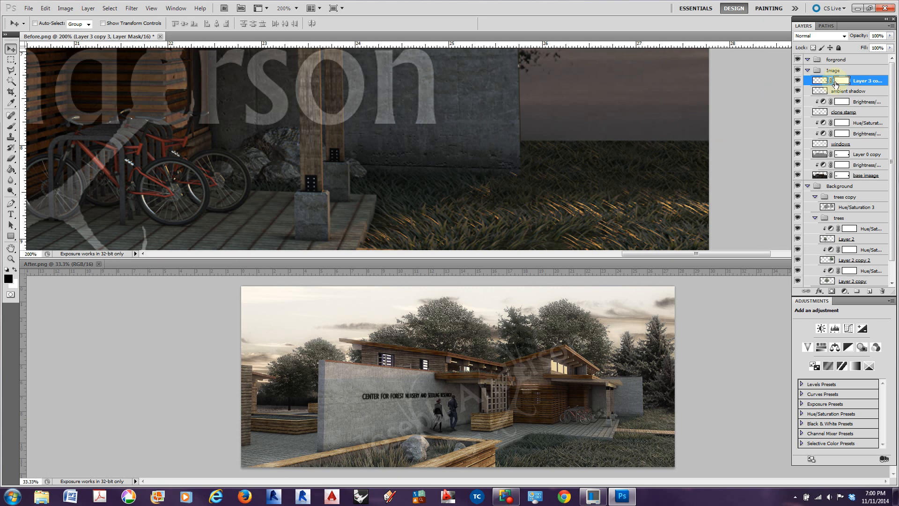
{"action": "left_click", "coordinate": [821, 332]}
{"action": "right_click", "coordinate": [853, 86]}
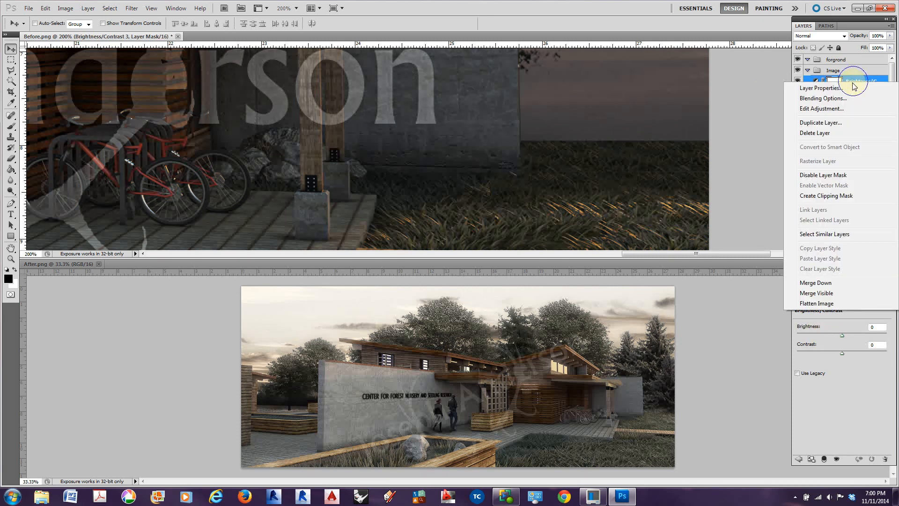
{"action": "left_click", "coordinate": [823, 197]}
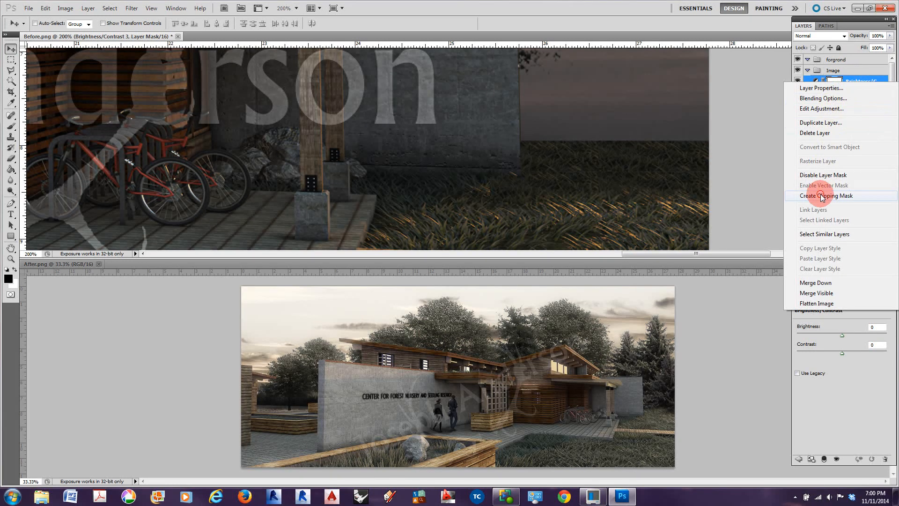
{"action": "left_click_drag", "start_coordinate": [842, 336], "coordinate": [845, 337]}
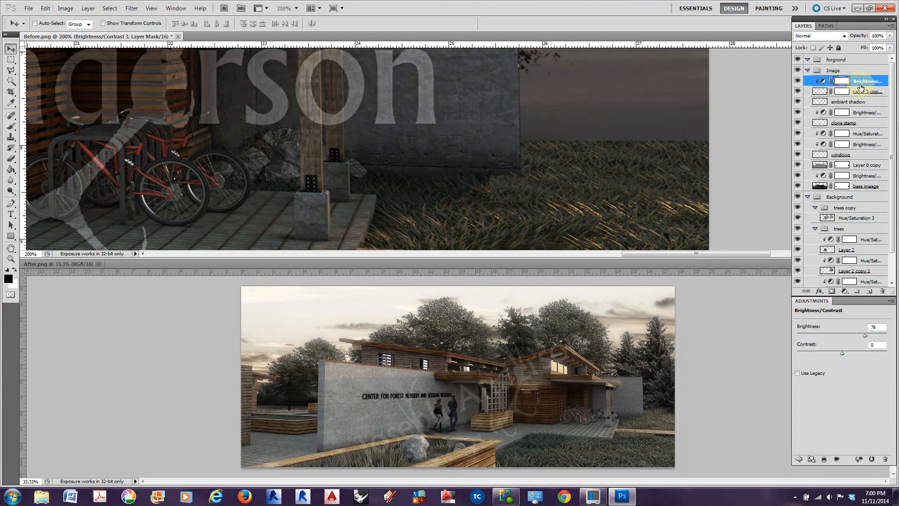
Add an empty layer above the grass brightness adjustment and choose a warm bright yellow as the foreground colour
{"action": "left_click", "coordinate": [870, 293]}
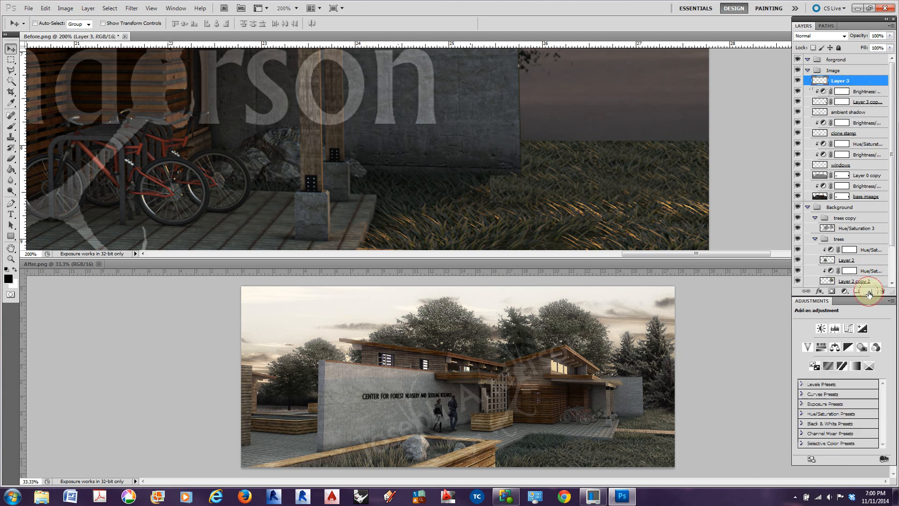
{"action": "left_click", "coordinate": [8, 278]}
{"action": "left_click", "coordinate": [461, 229]}
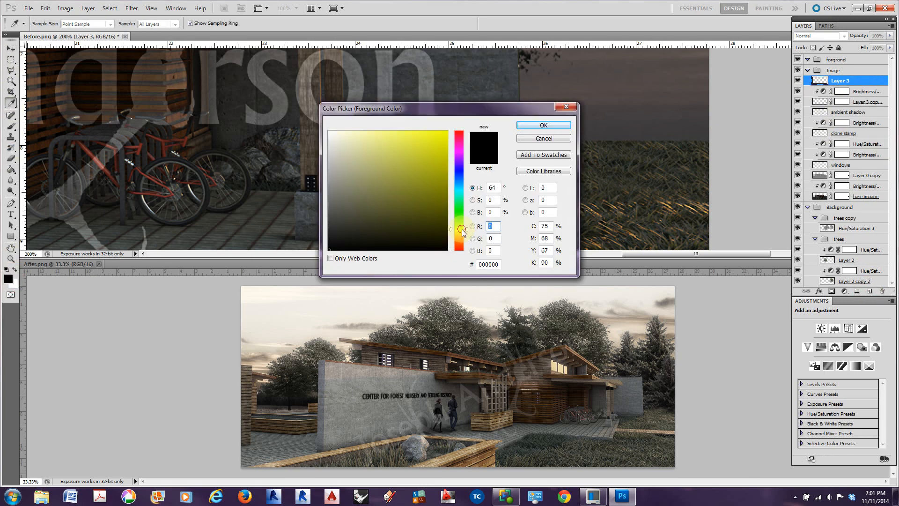
{"action": "left_click", "coordinate": [424, 133]}
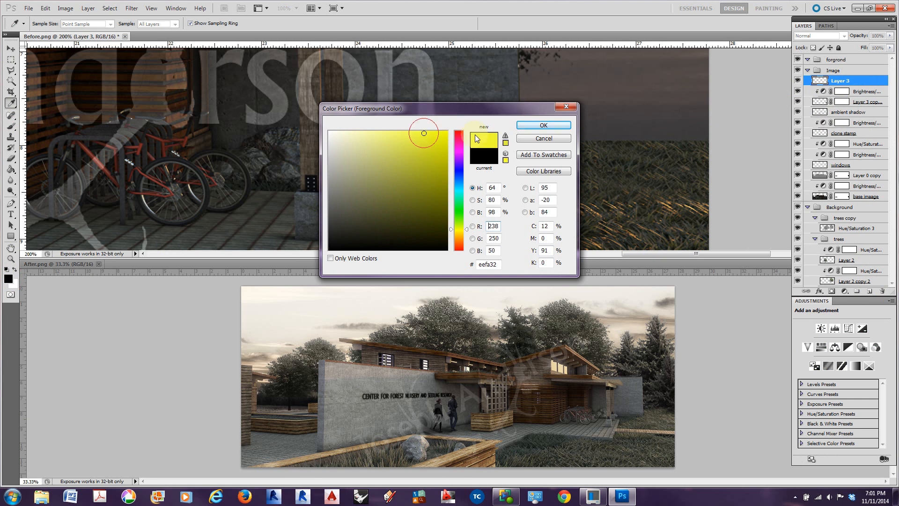
{"action": "left_click", "coordinate": [543, 125]}
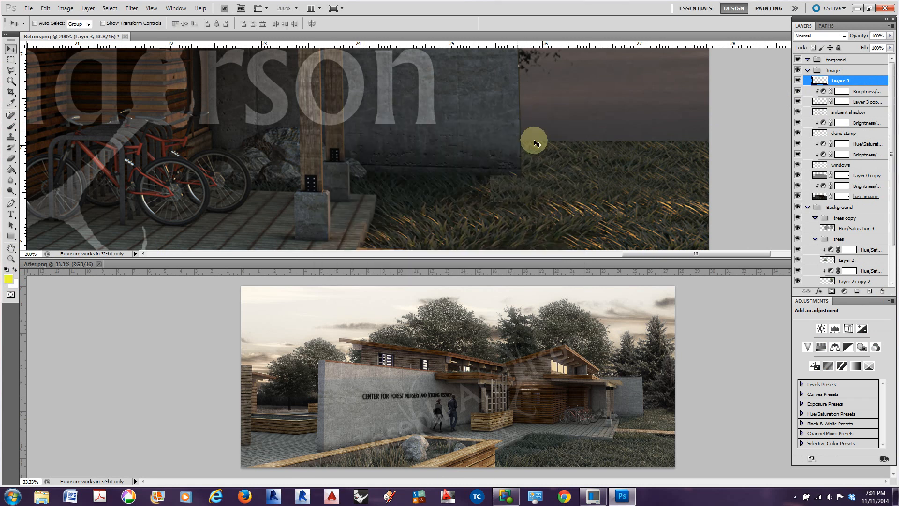
{"action": "left_click", "coordinate": [11, 126]}
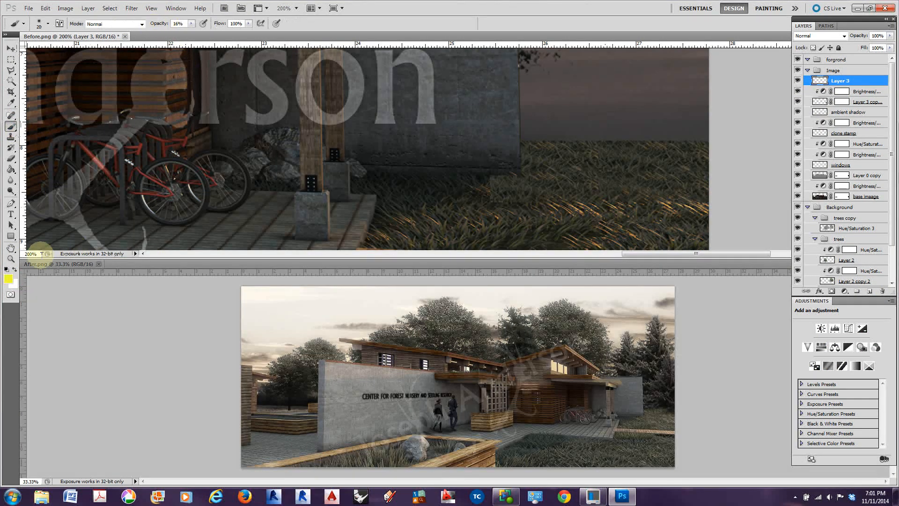
{"action": "left_click", "coordinate": [8, 279]}
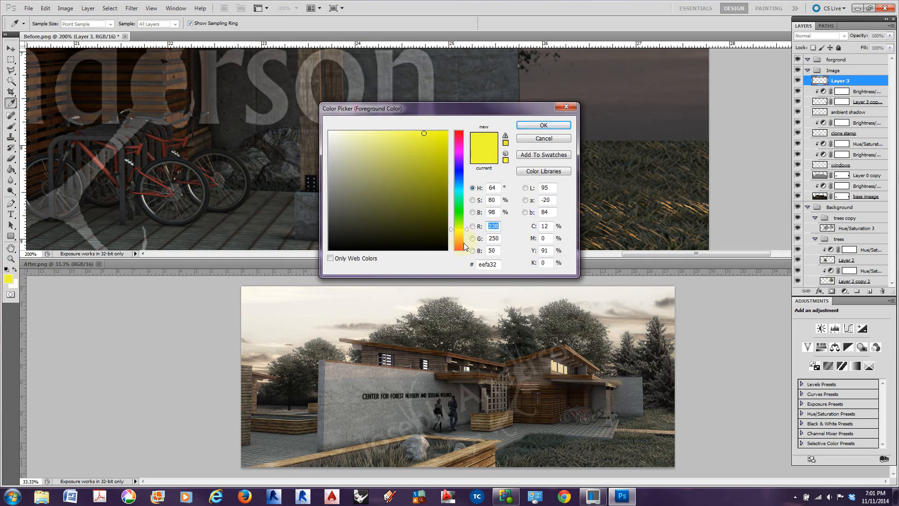
{"action": "mouse_move", "coordinate": [467, 229]}
{"action": "left_mouse_down"}
{"action": "mouse_move", "coordinate": [468, 222]}
{"action": "mouse_move", "coordinate": [468, 234]}
{"action": "left_mouse_up"}
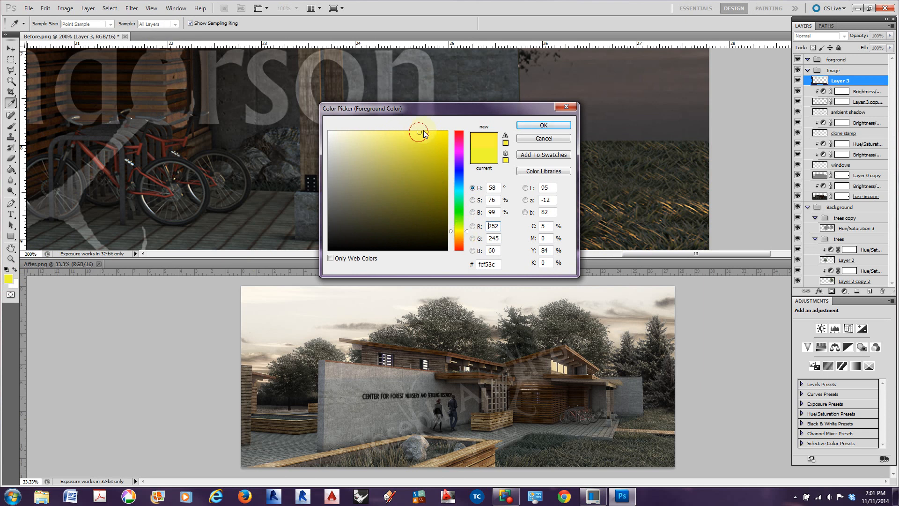
{"action": "left_click", "coordinate": [525, 124]}
Brush faint yellow highlights at 8% opacity over the extended grass beside the concrete wall on the new layer
{"action": "left_click_drag", "start_coordinate": [166, 24], "coordinate": [159, 26]}
{"action": "mouse_move", "coordinate": [610, 160]}
{"action": "left_mouse_down"}
{"action": "mouse_move", "coordinate": [628, 169]}
{"action": "mouse_move", "coordinate": [658, 156]}
{"action": "mouse_move", "coordinate": [674, 171]}
{"action": "left_mouse_up"}
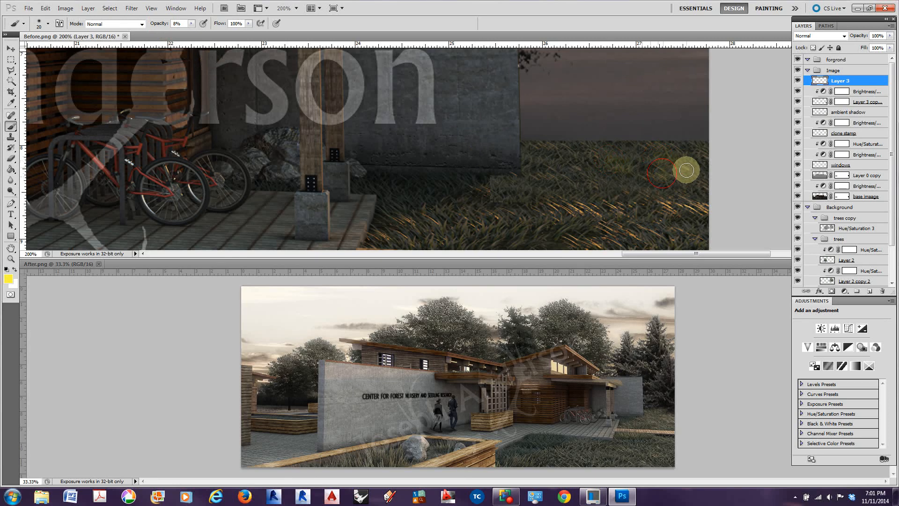
{"action": "left_click_drag", "start_coordinate": [542, 157], "coordinate": [572, 176]}
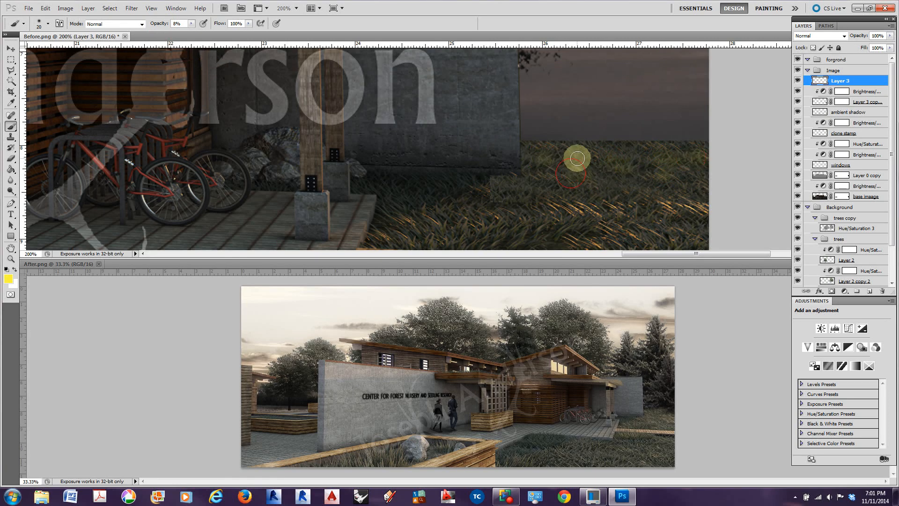
{"action": "key", "text": "ctrl+minus"}
{"action": "key", "text": "ctrl+minus"}
{"action": "key", "text": "ctrl+minus"}
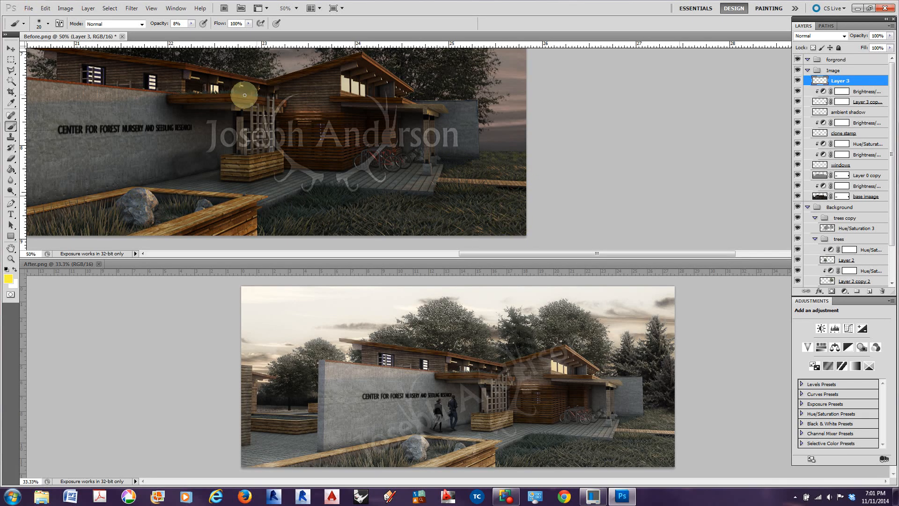
Move the dark background tree on Layer 2 to the image's right edge, with its trunk standing beside the far concrete wall
{"action": "left_click", "coordinate": [10, 48]}
{"action": "left_click_drag", "start_coordinate": [295, 189], "coordinate": [594, 174]}
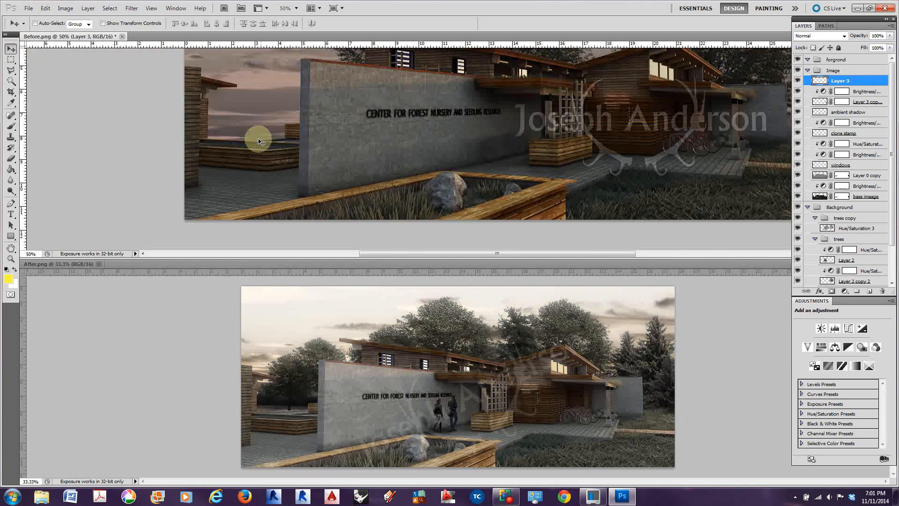
{"action": "left_click_drag", "start_coordinate": [591, 191], "coordinate": [360, 240]}
{"action": "left_click", "coordinate": [34, 23]}
{"action": "left_click", "coordinate": [480, 82]}
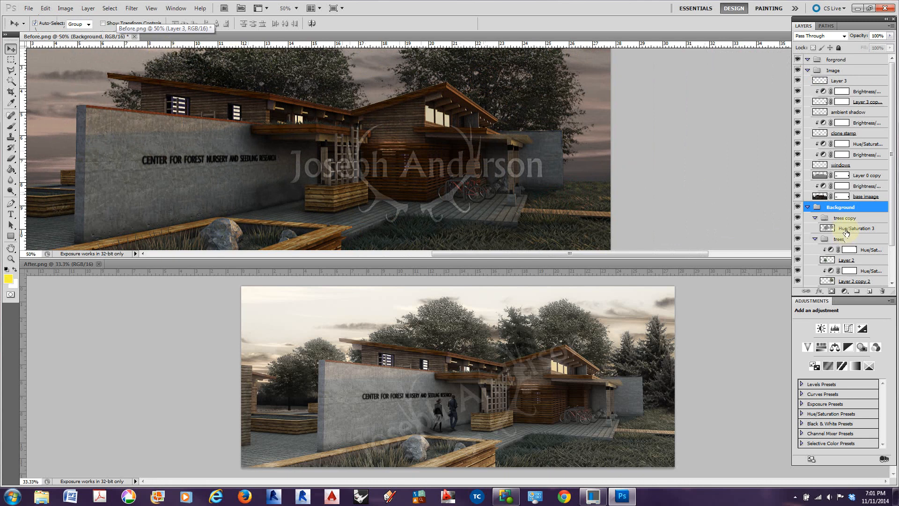
{"action": "left_click", "coordinate": [855, 261]}
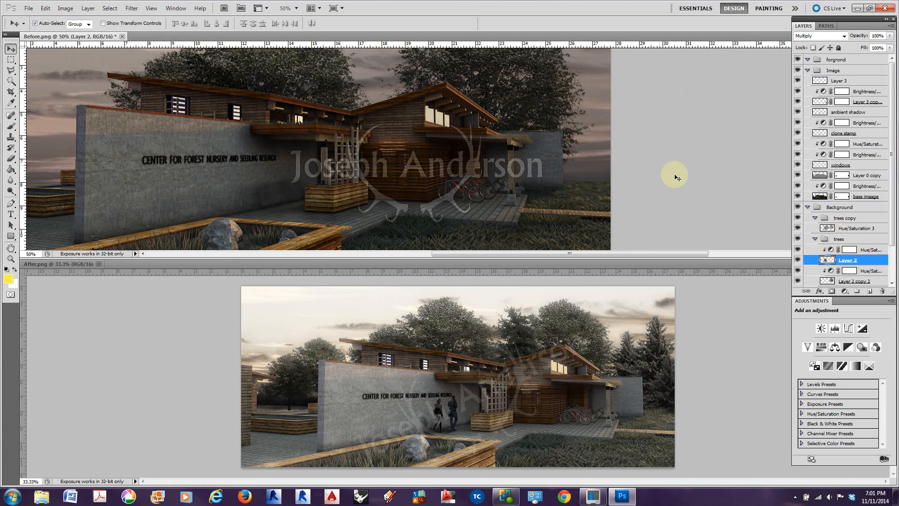
{"action": "left_click", "coordinate": [35, 23]}
{"action": "left_click_drag", "start_coordinate": [494, 100], "coordinate": [694, 79]}
{"action": "key", "text": "ctrl+z"}
{"action": "left_click_drag", "start_coordinate": [223, 78], "coordinate": [581, 108]}
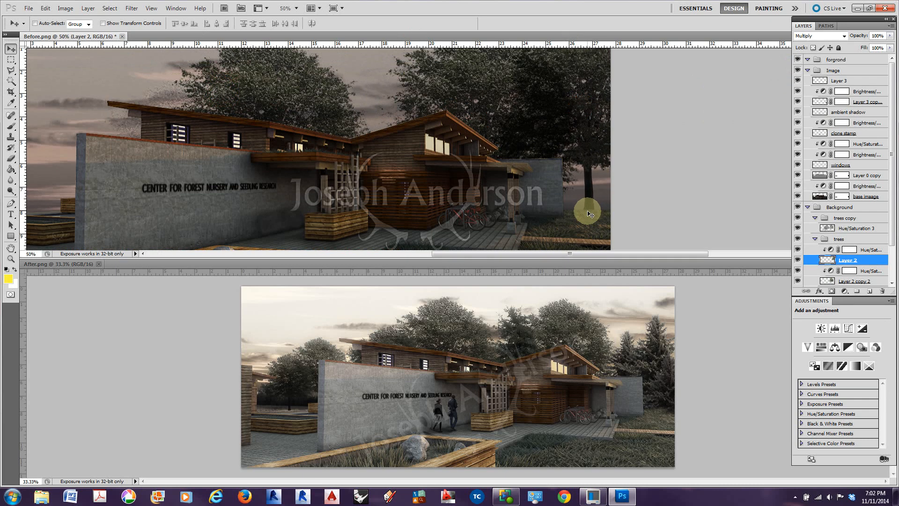
{"action": "left_click_drag", "start_coordinate": [587, 204], "coordinate": [586, 206]}
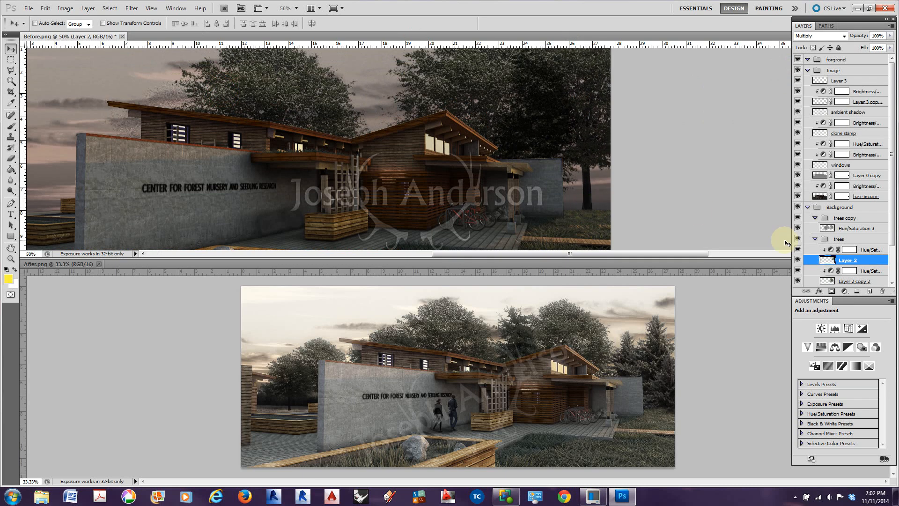
Brush black at 22% opacity on the merged grass layer's mask where the lawn's upper edge meets the moved tree's trunk
{"action": "left_click", "coordinate": [842, 102]}
{"action": "left_click", "coordinate": [797, 101]}
{"action": "left_click", "coordinate": [798, 101]}
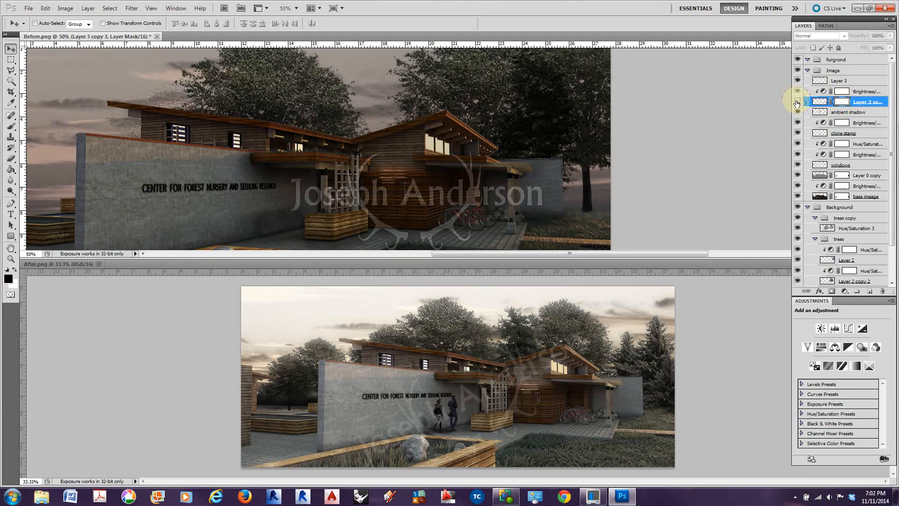
{"action": "left_click", "coordinate": [841, 103]}
{"action": "left_click", "coordinate": [841, 103]}
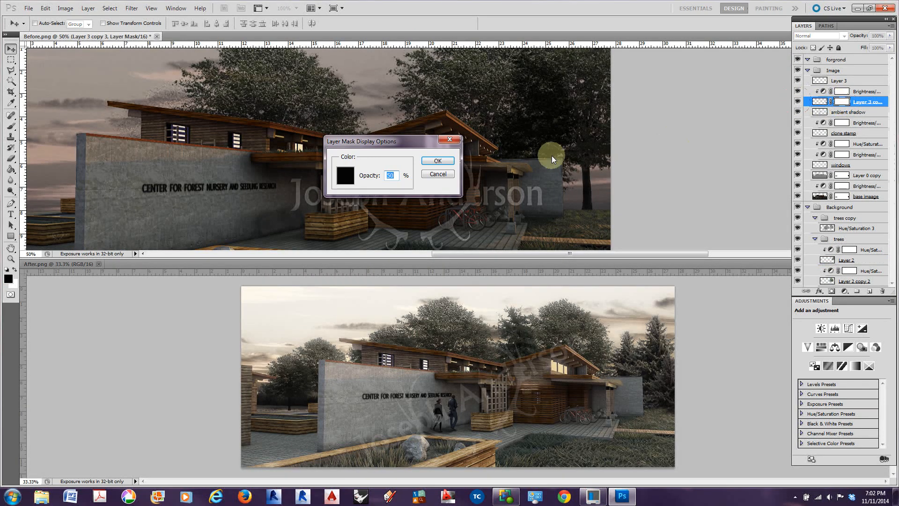
{"action": "left_click", "coordinate": [442, 174]}
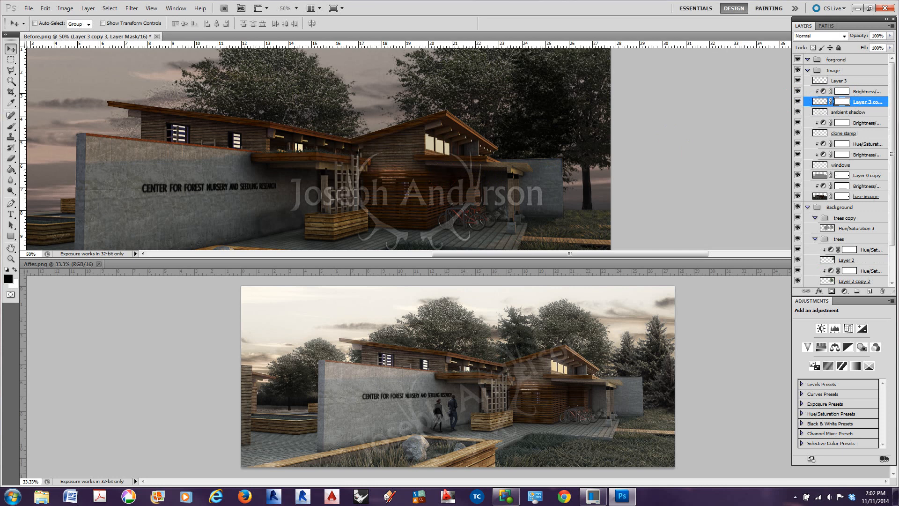
{"action": "left_click", "coordinate": [11, 126]}
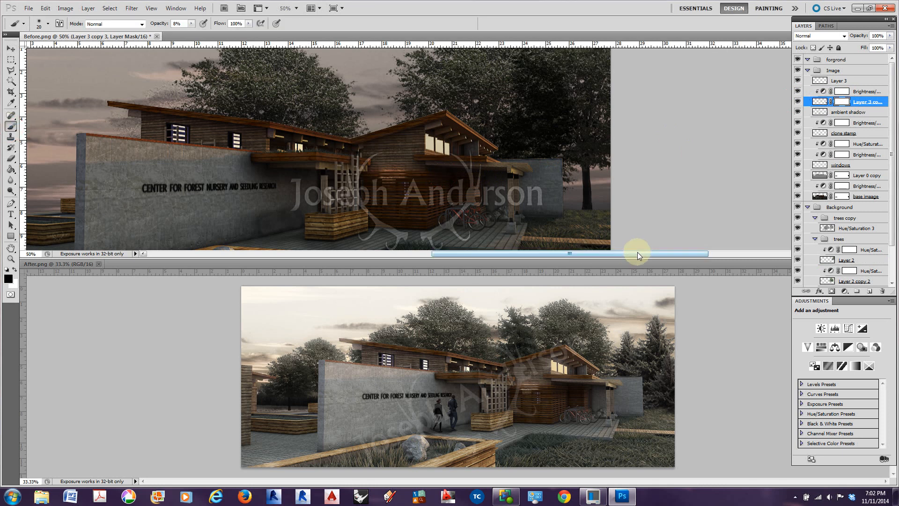
{"action": "key", "text": "ctrl+plus"}
{"action": "key", "text": "ctrl+plus"}
{"action": "left_click_drag", "start_coordinate": [693, 200], "coordinate": [486, 63]}
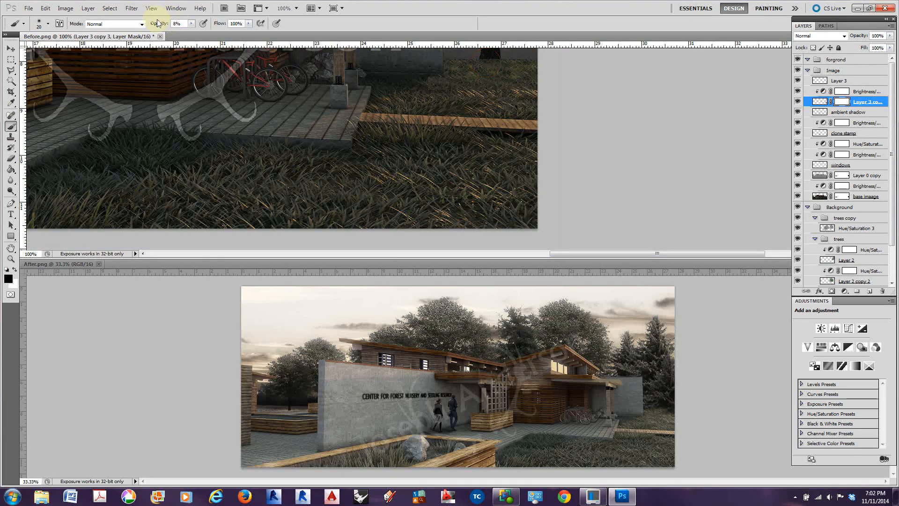
{"action": "left_click_drag", "start_coordinate": [157, 24], "coordinate": [163, 25]}
{"action": "left_click_drag", "start_coordinate": [488, 61], "coordinate": [488, 59]}
{"action": "key", "text": "ctrl+minus"}
{"action": "key", "text": "ctrl+minus"}
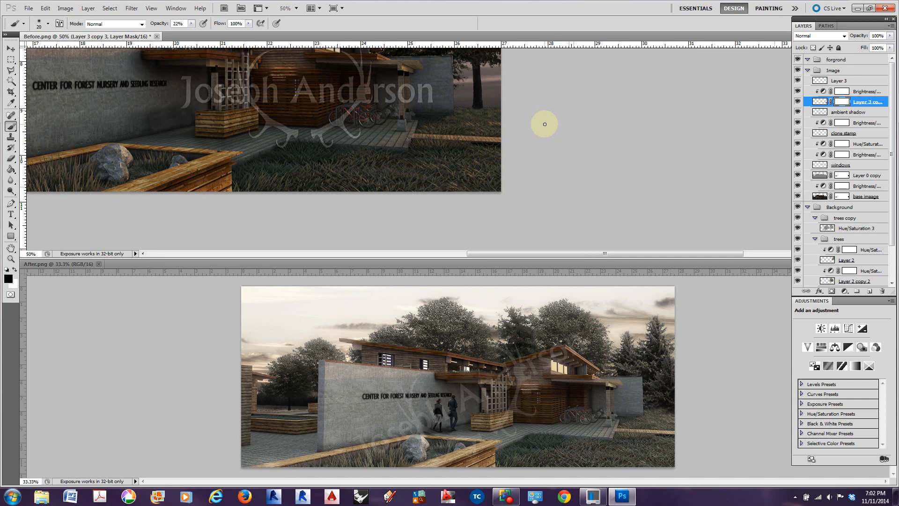
{"action": "key", "text": "ctrl+minus"}
{"action": "key", "text": "ctrl+minus"}
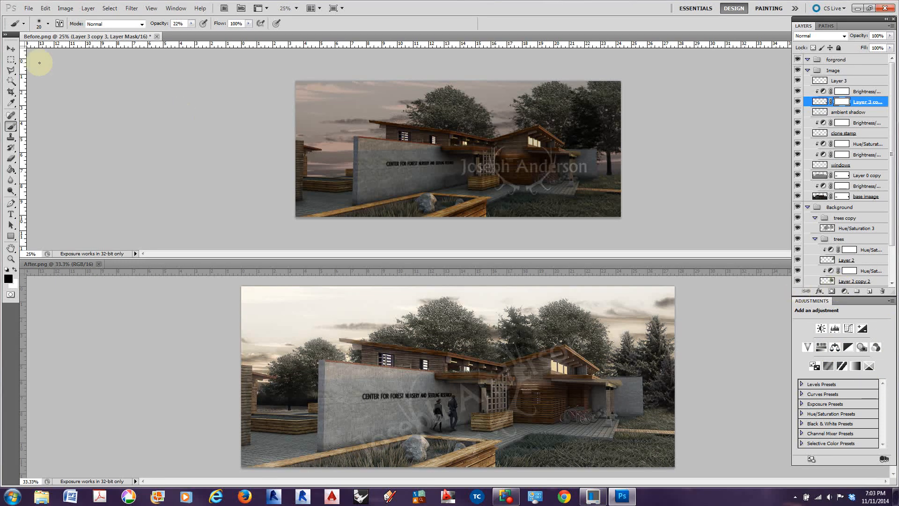
Extend the layer list so the complete stack down to Layer 1 can be reviewed
{"action": "left_click", "coordinate": [11, 48]}
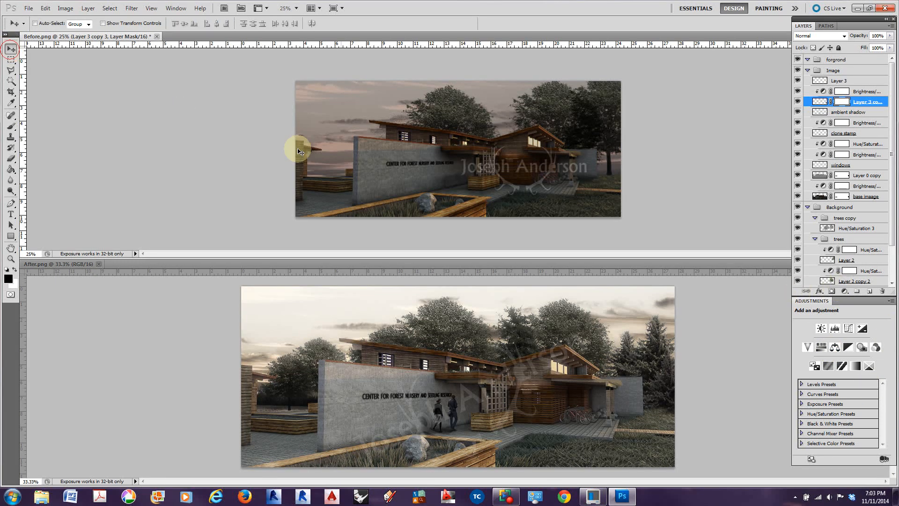
{"action": "left_click", "coordinate": [846, 291]}
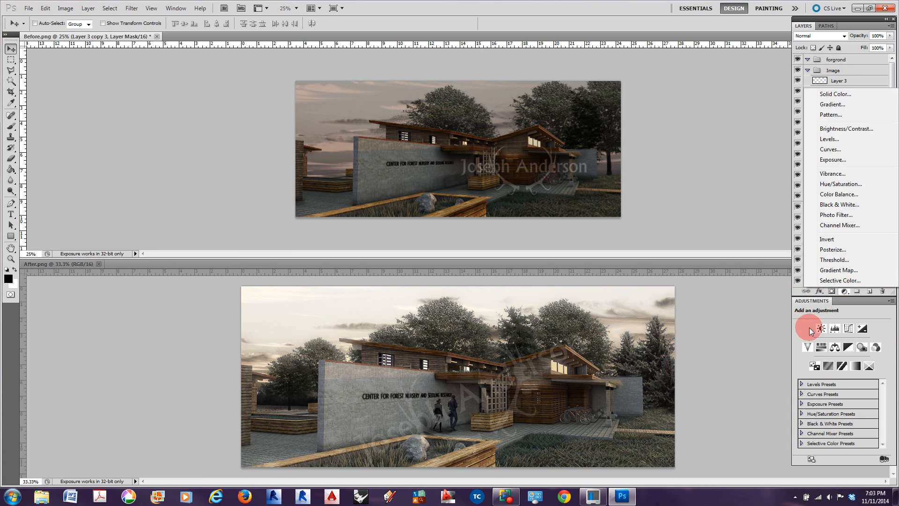
{"action": "left_click", "coordinate": [796, 286]}
{"action": "left_click_drag", "start_coordinate": [802, 296], "coordinate": [802, 436]}
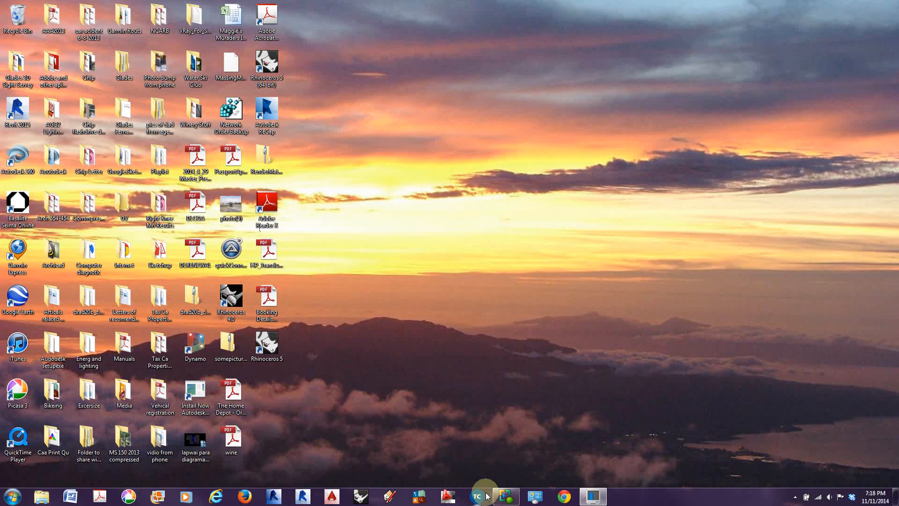
{"action": "left_click", "coordinate": [503, 495]}
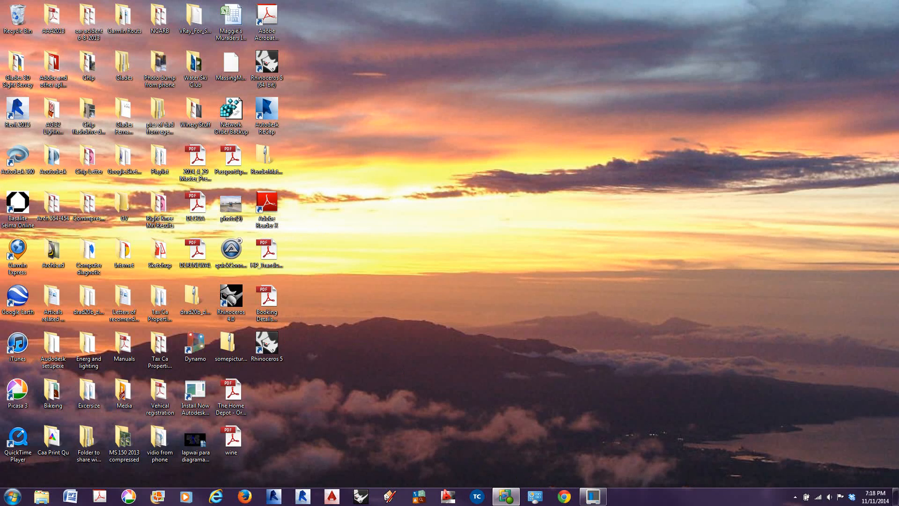